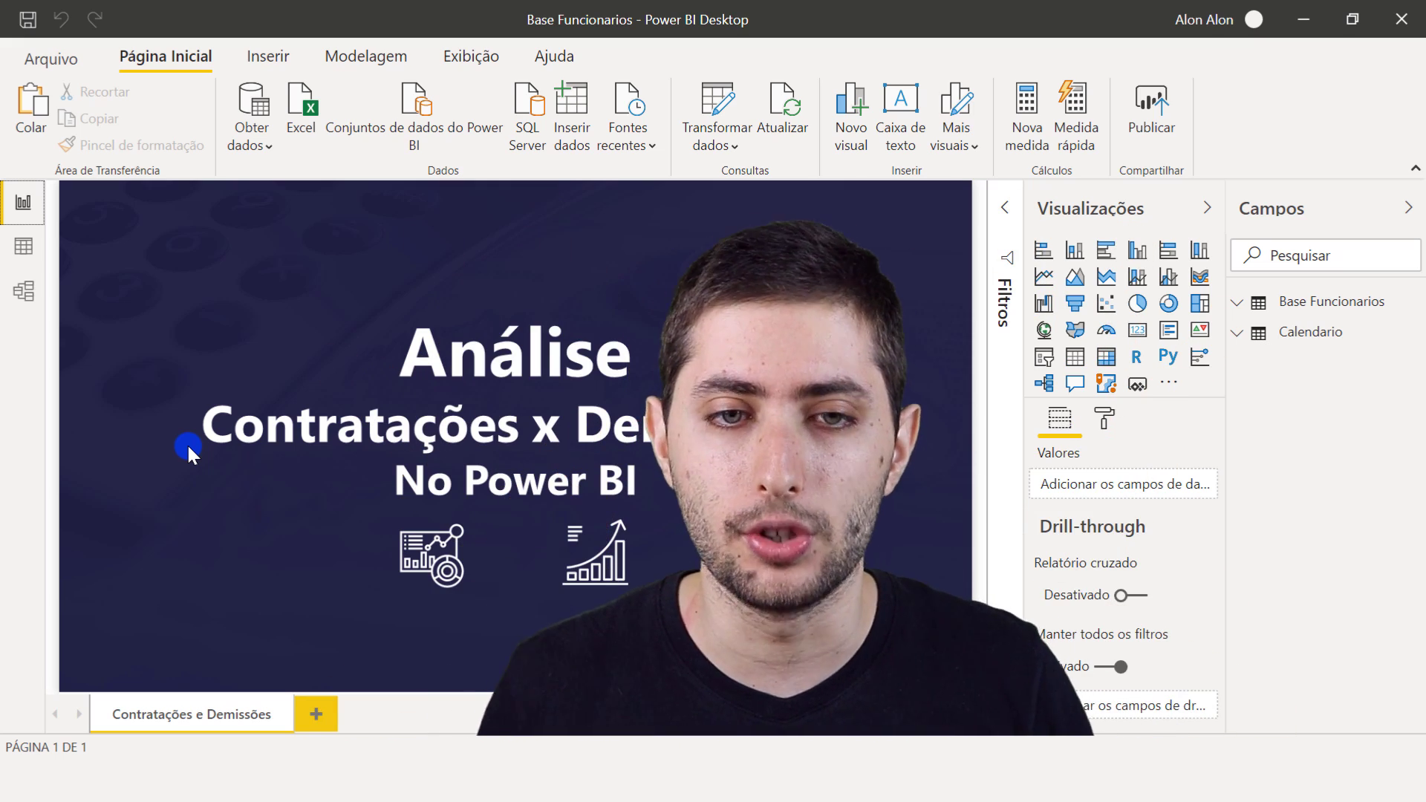
# - Examine the employee table's data columns one by one, from ID RH through Data de Contratacao and Data de Demissao
pyautogui.click(20, 247)
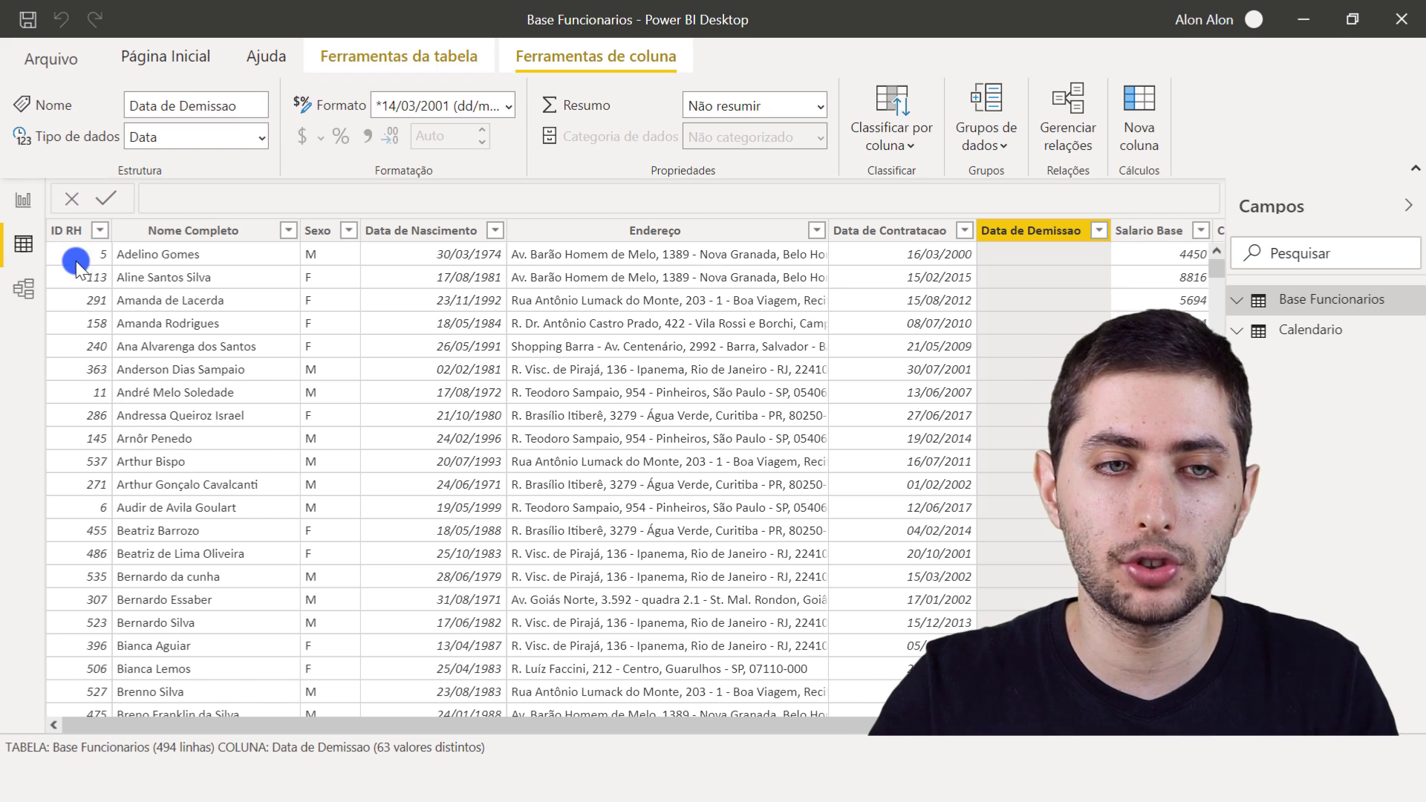
pyautogui.click(77, 230)
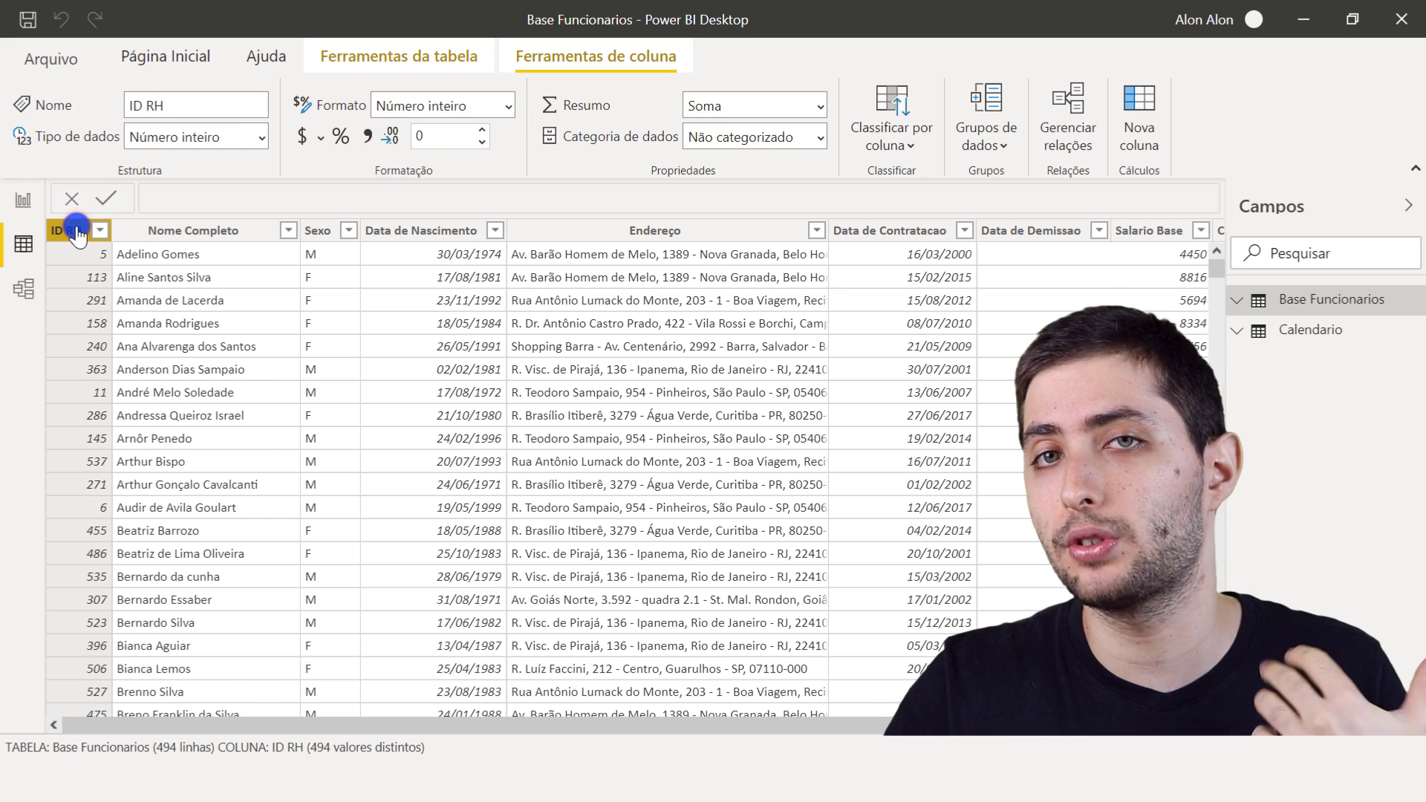
pyautogui.click(160, 224)
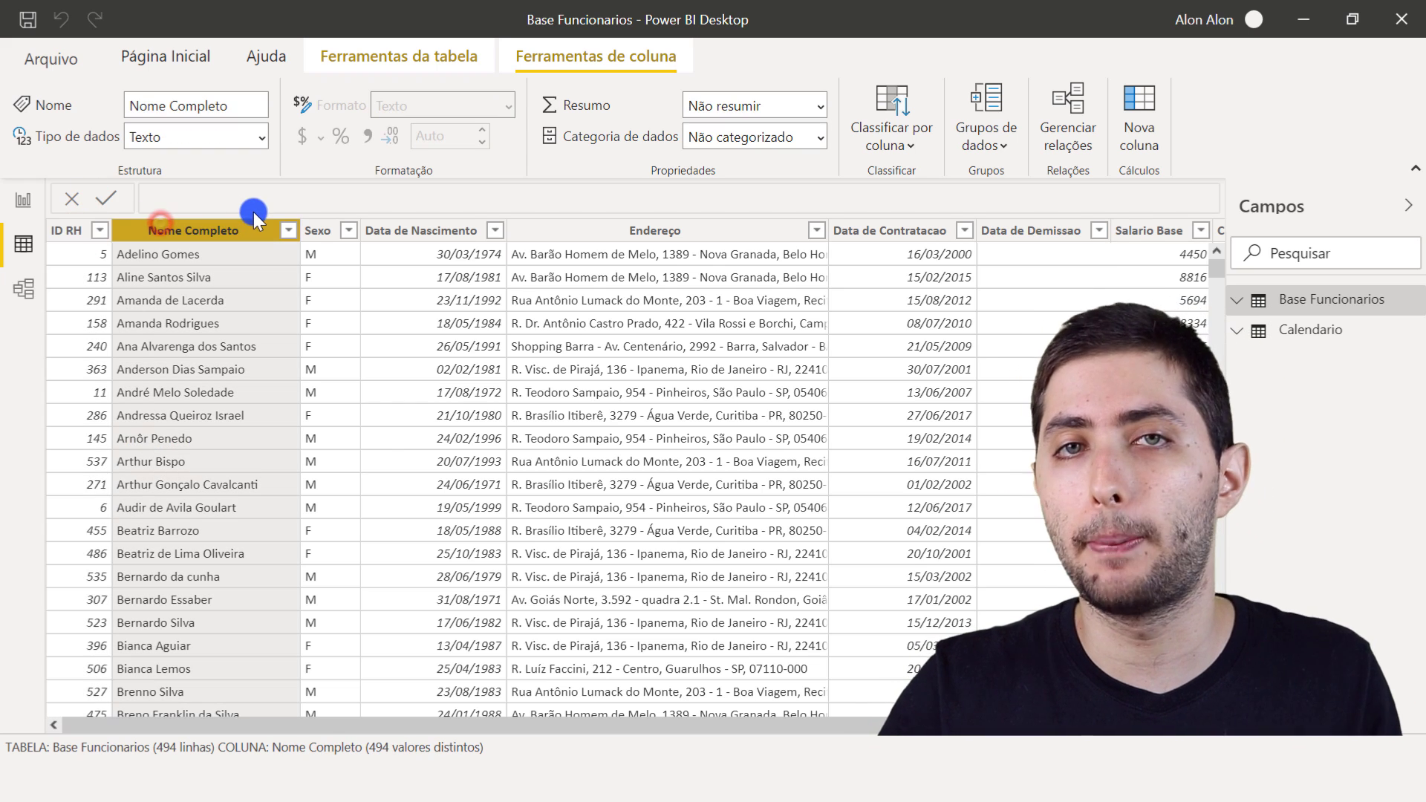
pyautogui.click(326, 230)
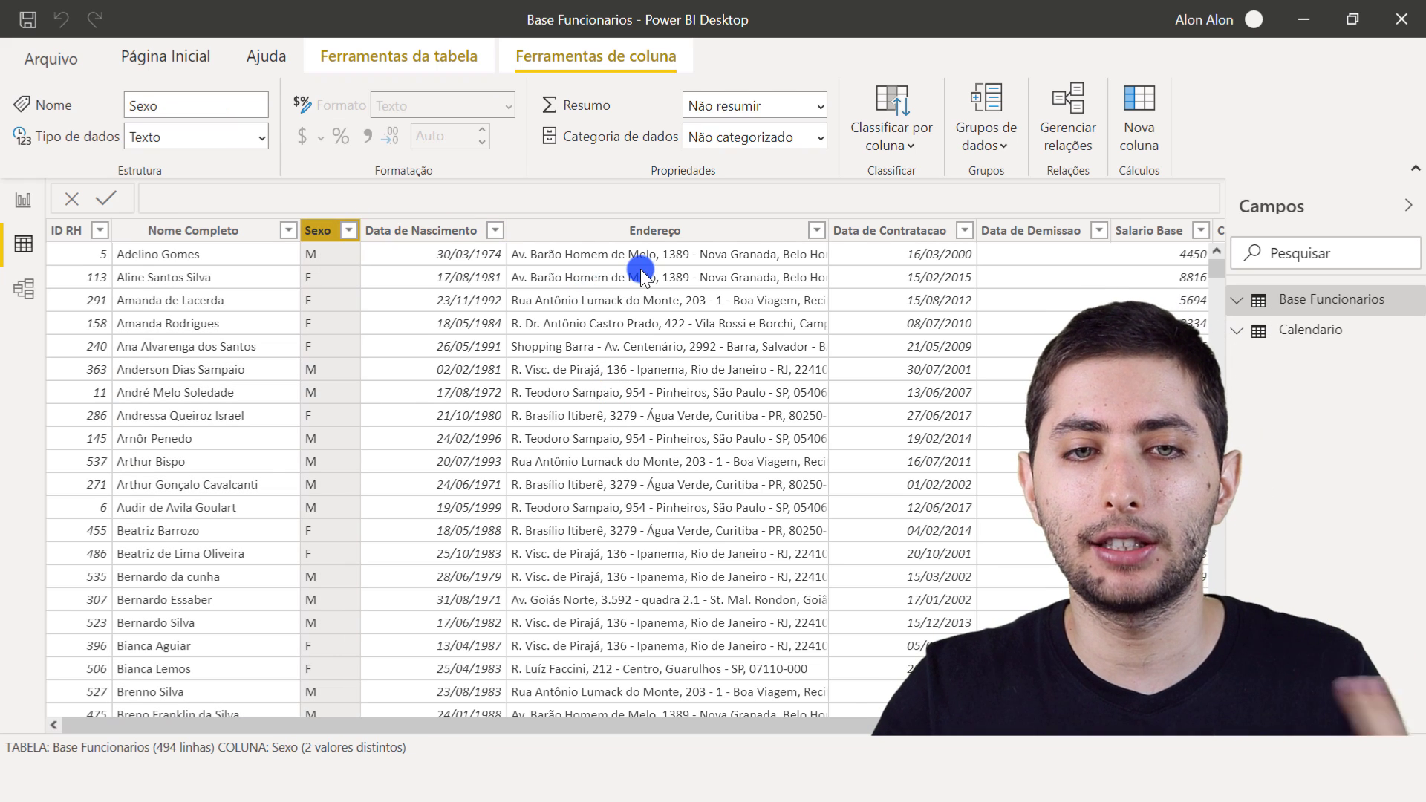
pyautogui.click(660, 234)
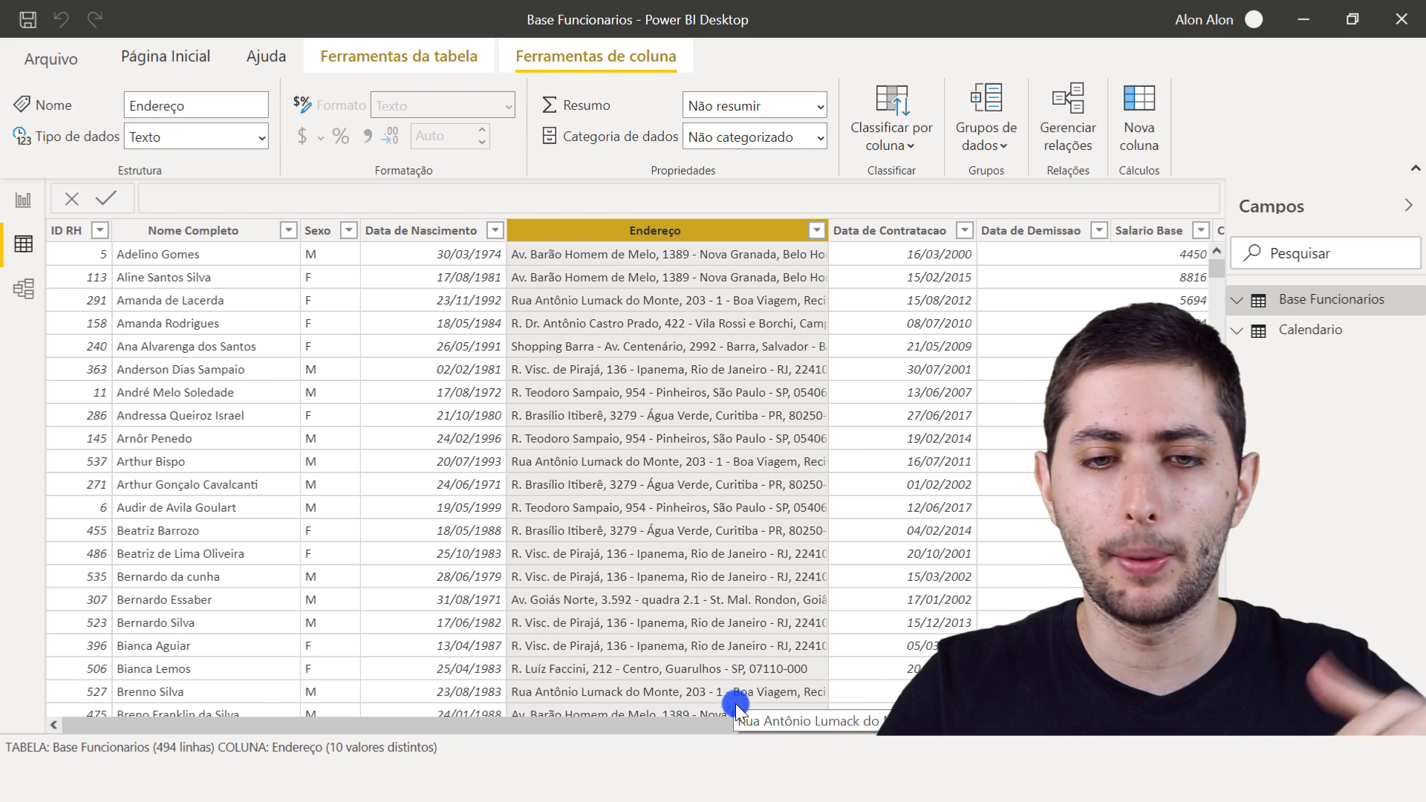
pyautogui.moveTo(735, 724); pyautogui.dragTo(813, 723)
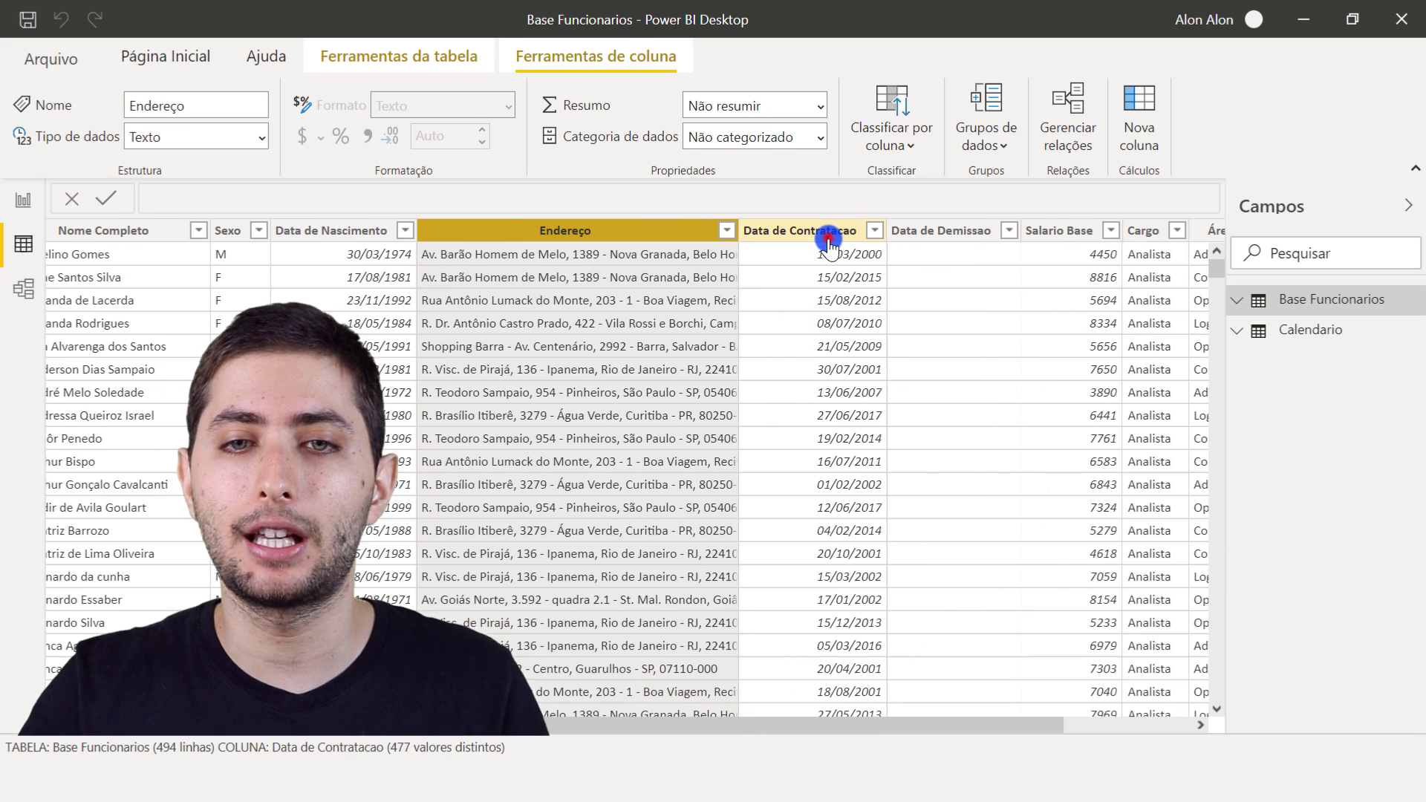
pyautogui.click(827, 233)
pyautogui.click(941, 233)
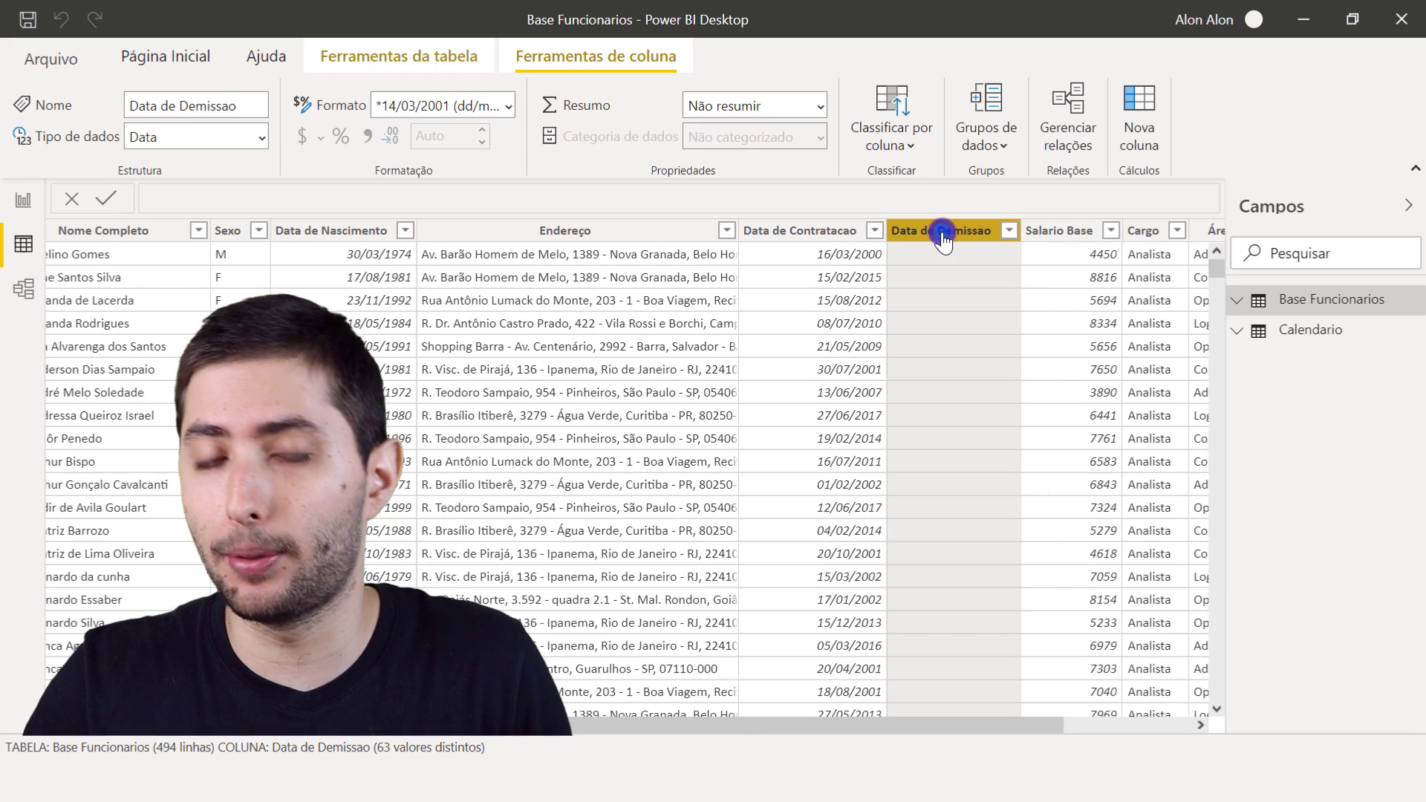
# - Review the list of Data de Demissao values without applying a filter, and look at the Salario Base column
pyautogui.click(1010, 232)
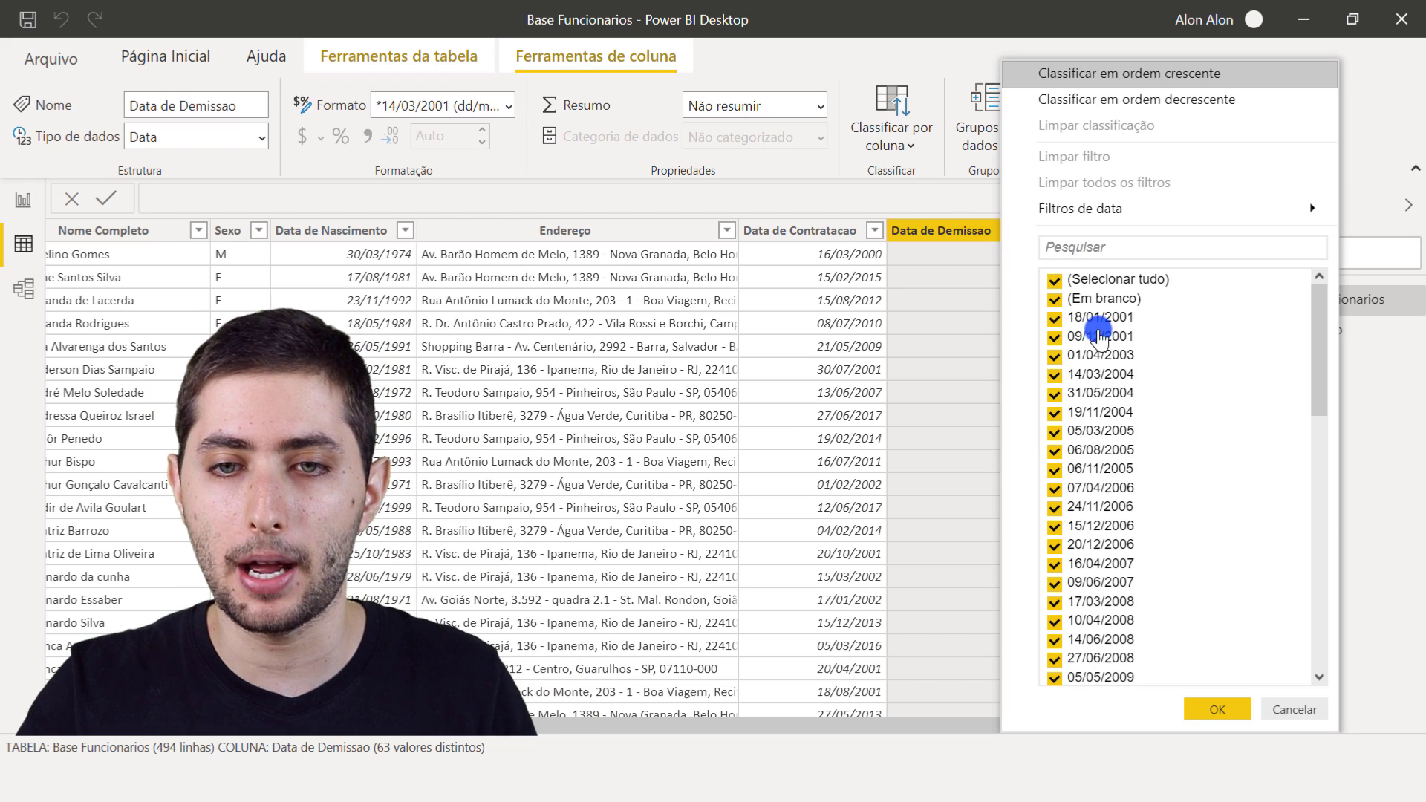
pyautogui.scroll(-8, 1158, 369)
pyautogui.scroll(-5, 1159, 369)
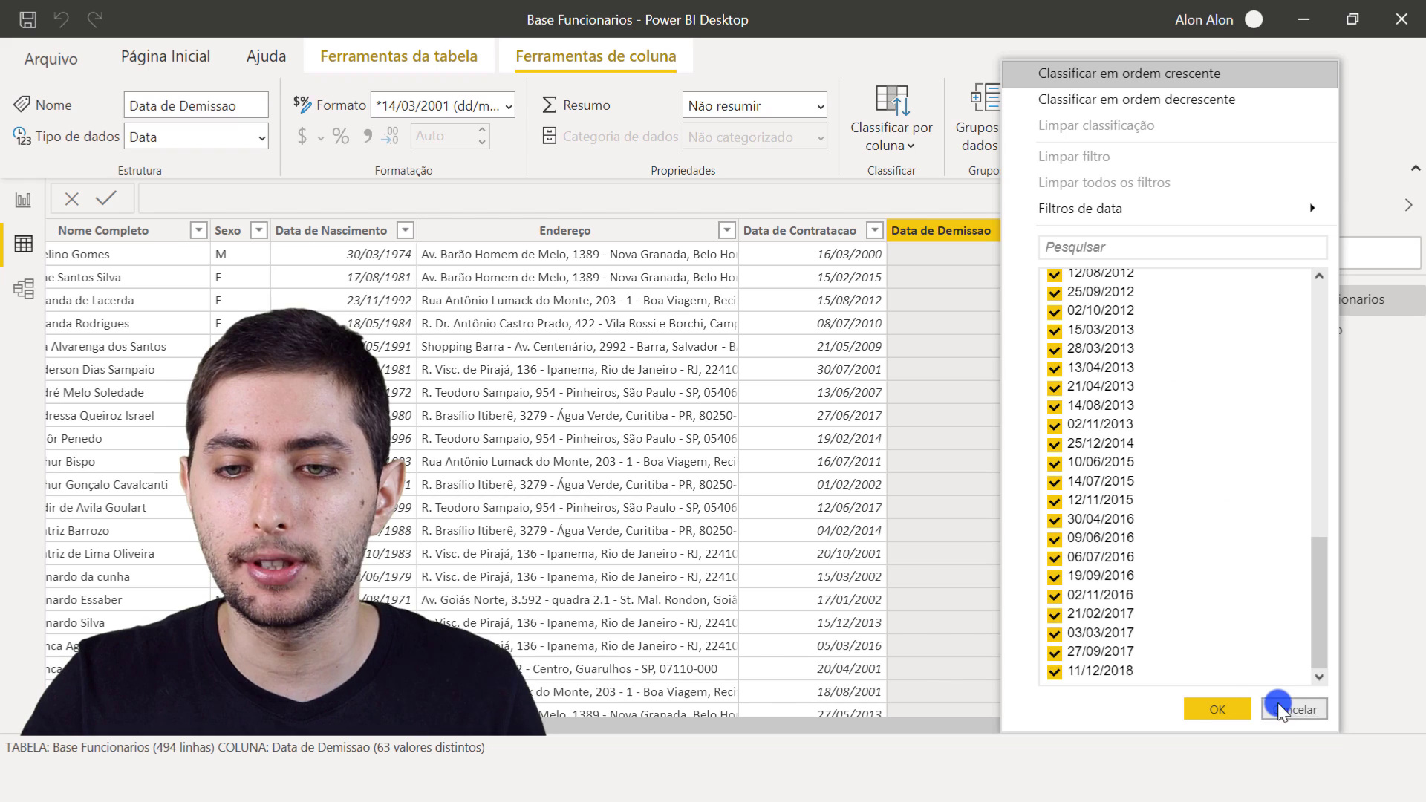
pyautogui.click(1295, 712)
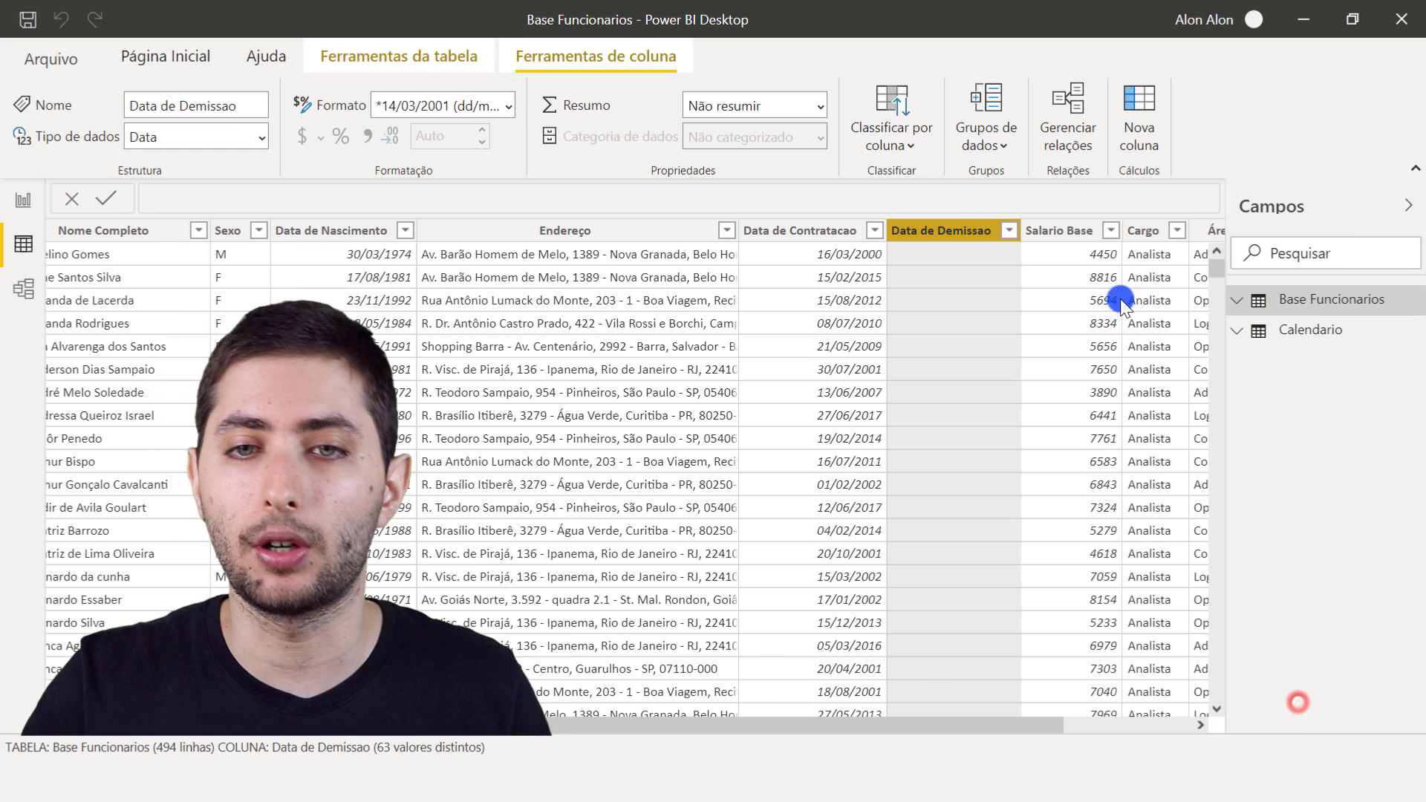
pyautogui.click(1070, 234)
pyautogui.moveTo(991, 726); pyautogui.dragTo(804, 613)
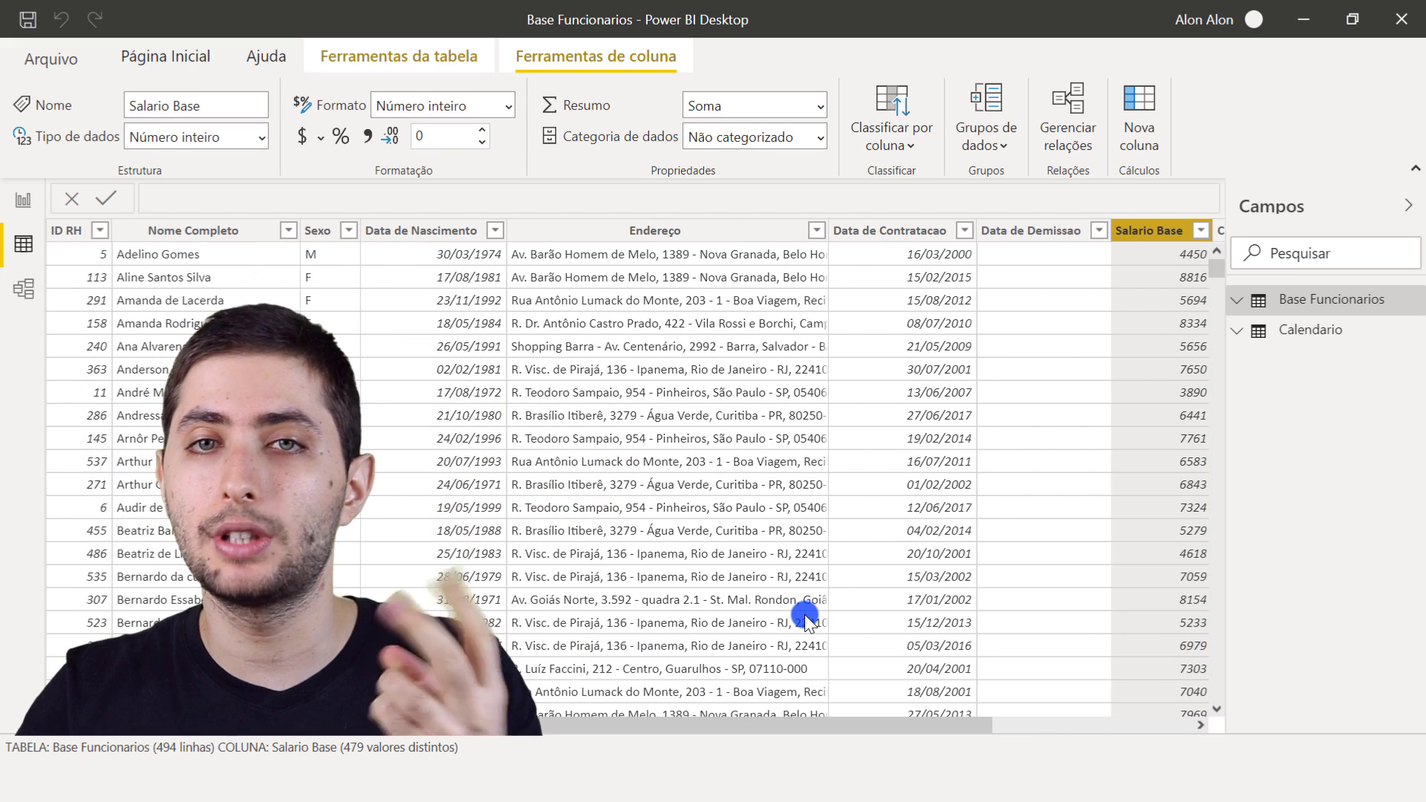
# - Examine the Calendario table and its Datas, Ano and Mes columns
pyautogui.click(1311, 331)
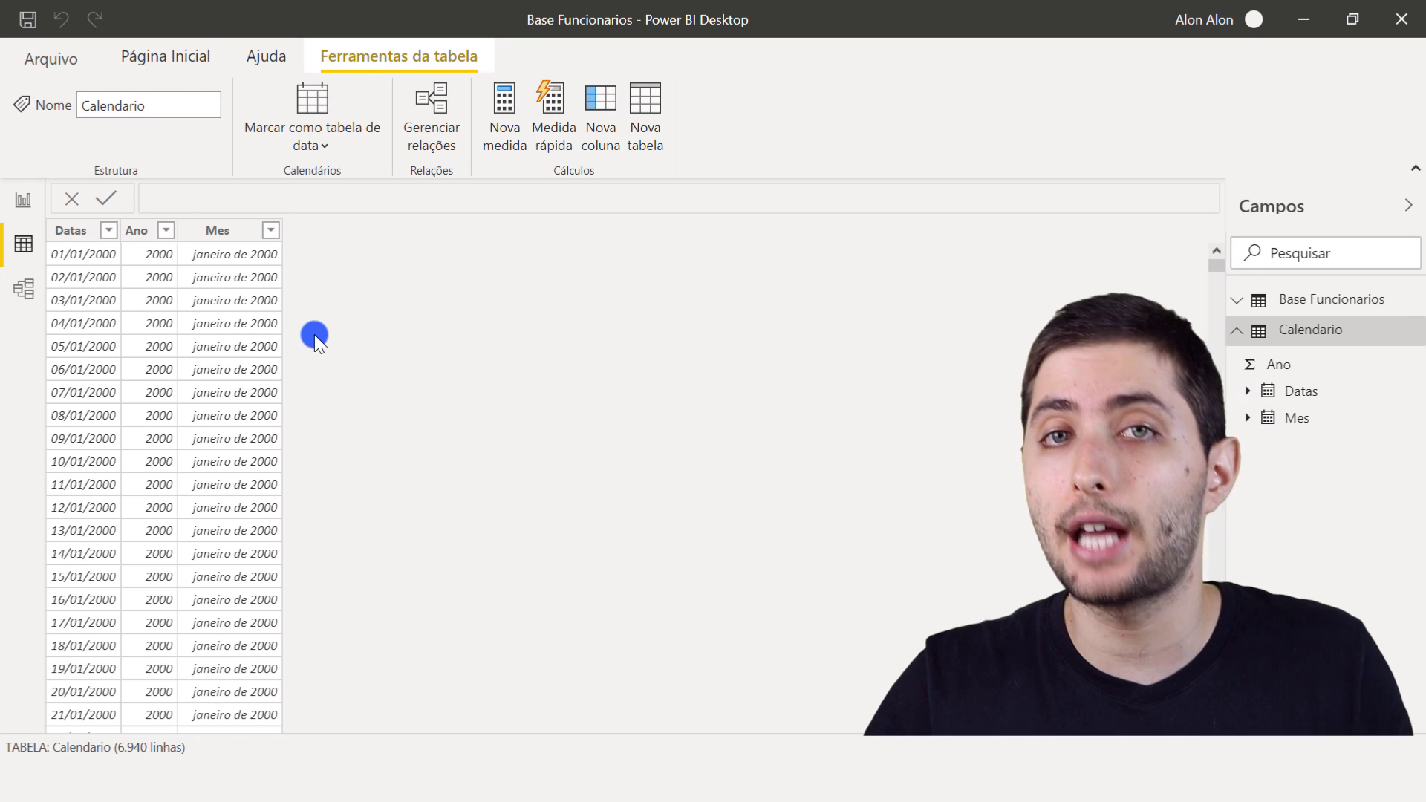
pyautogui.click(146, 232)
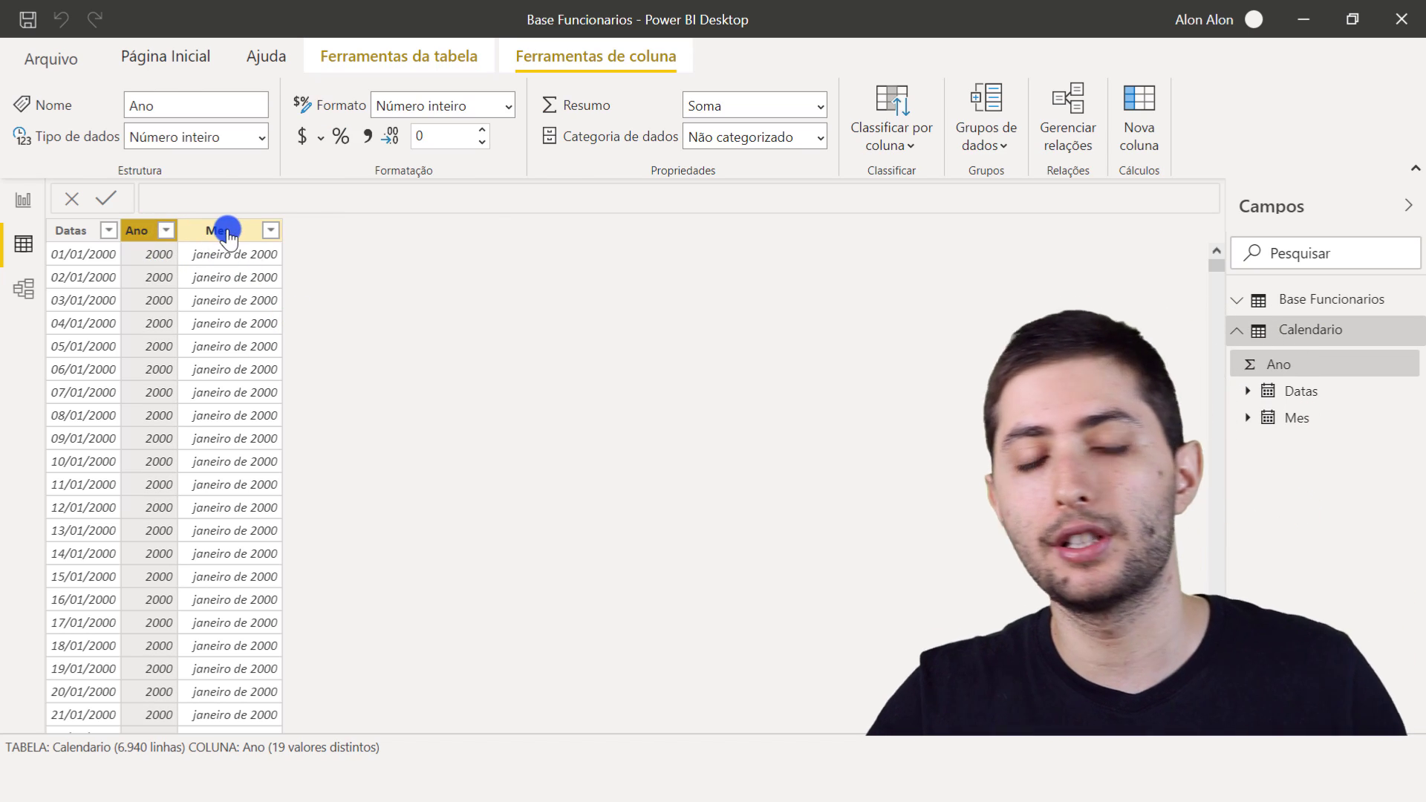
pyautogui.click(227, 231)
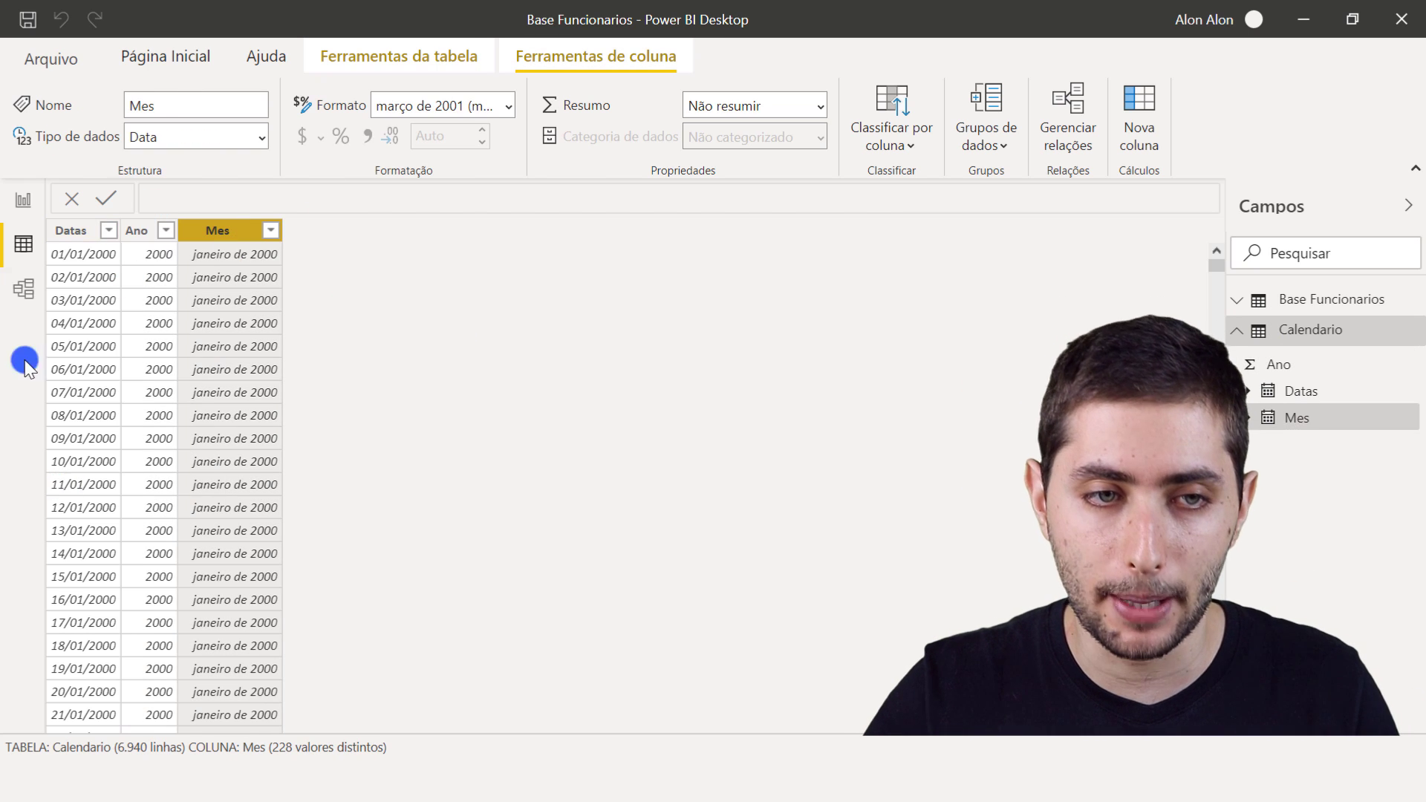
pyautogui.click(95, 230)
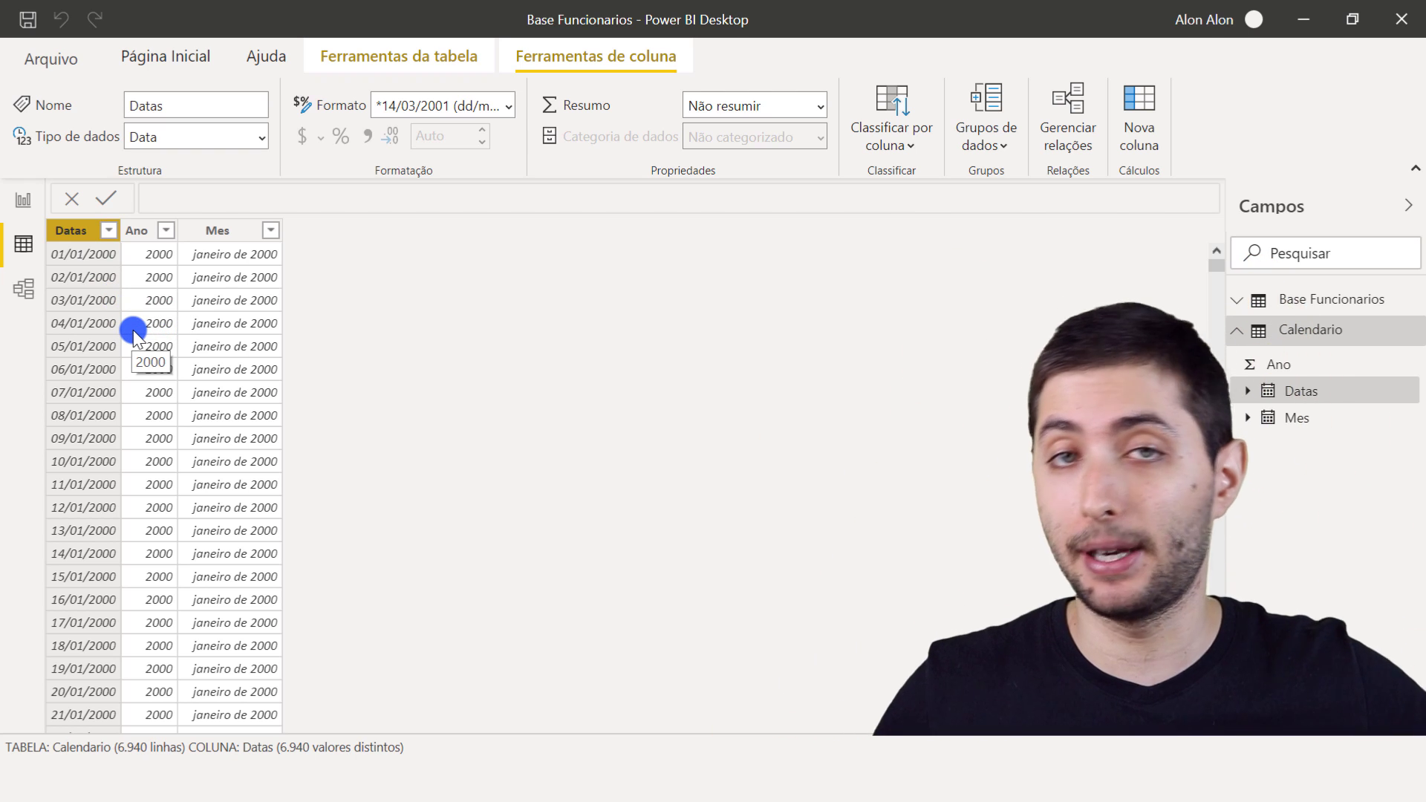
pyautogui.click(141, 230)
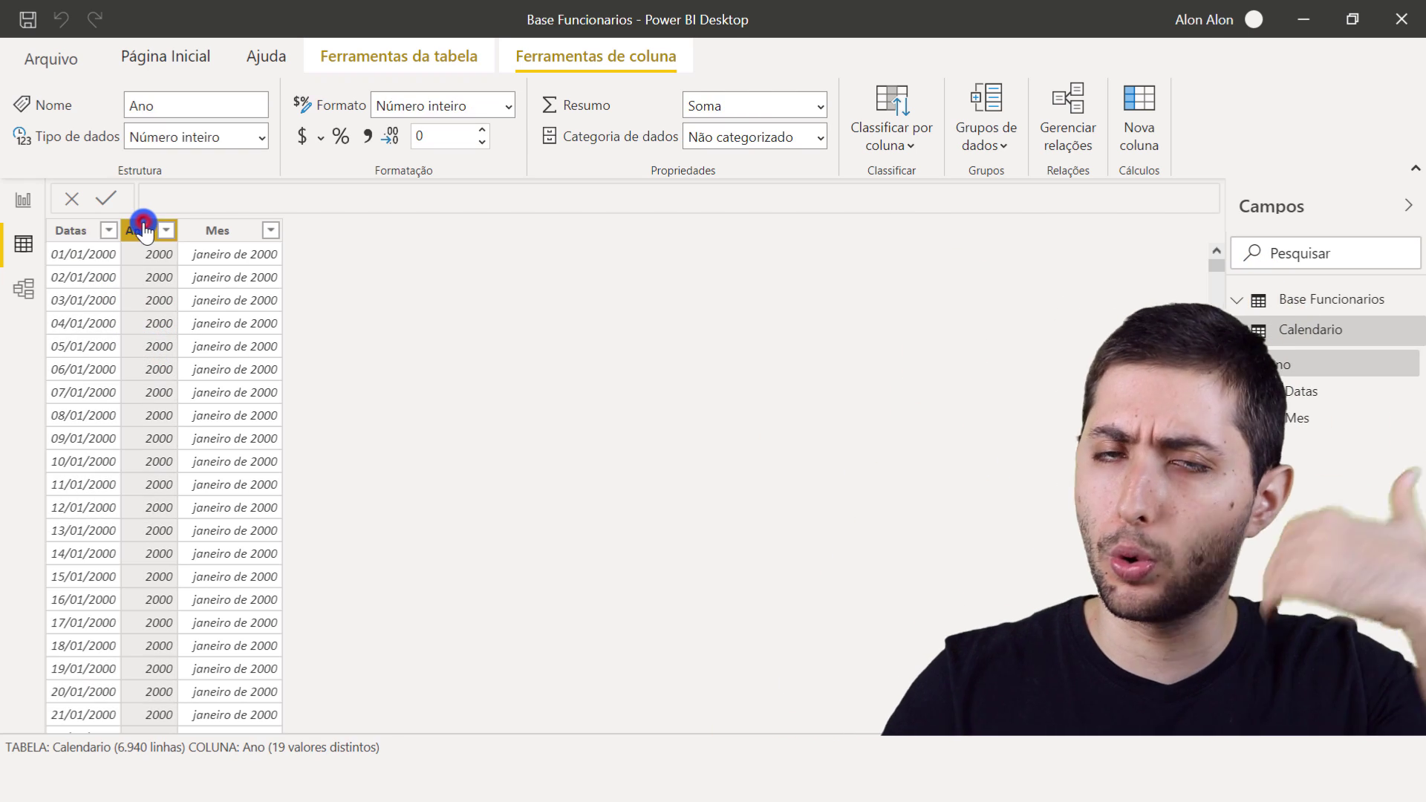
pyautogui.click(206, 236)
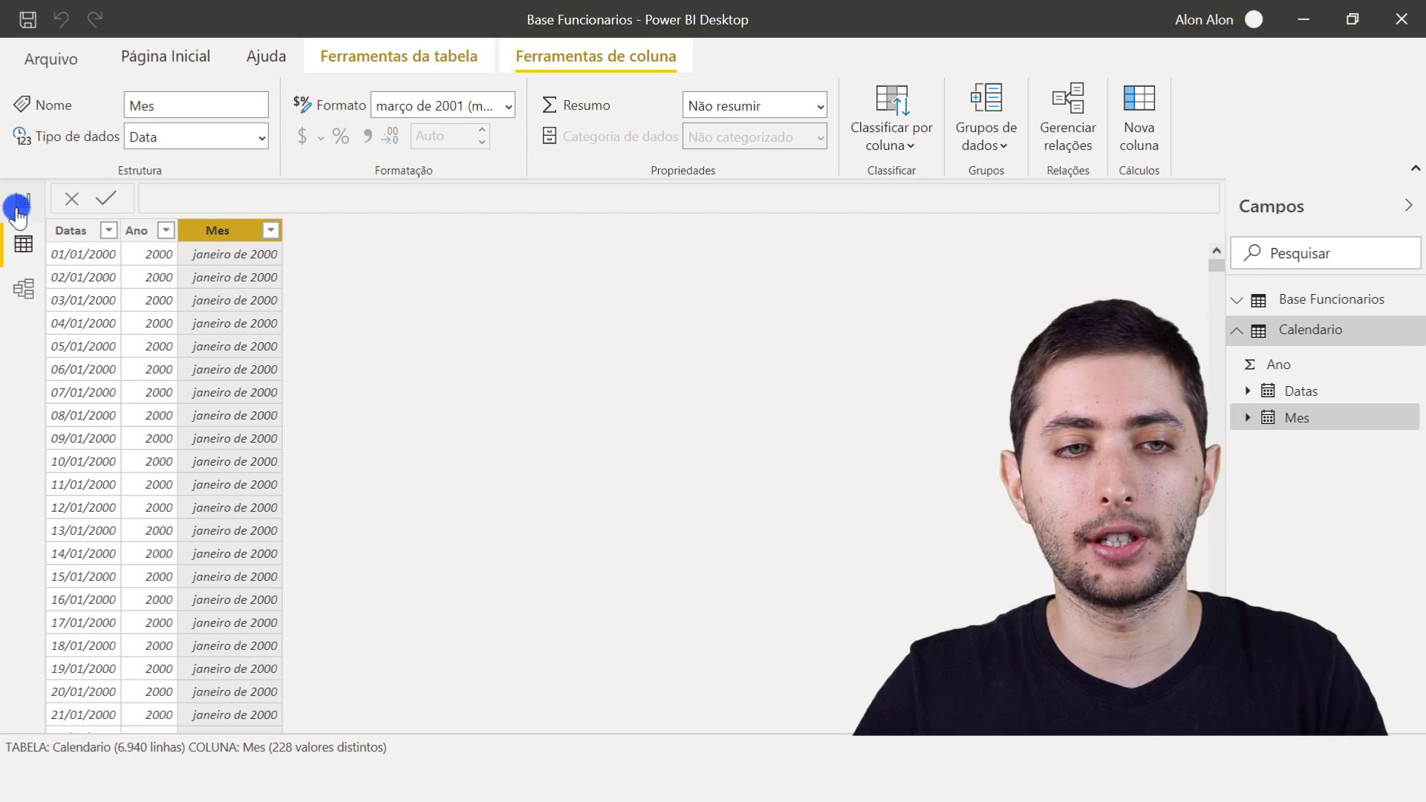
# - Start a new measure in the Base Funcionarios table and name it Qtd Contratacoes
pyautogui.click(1323, 297)
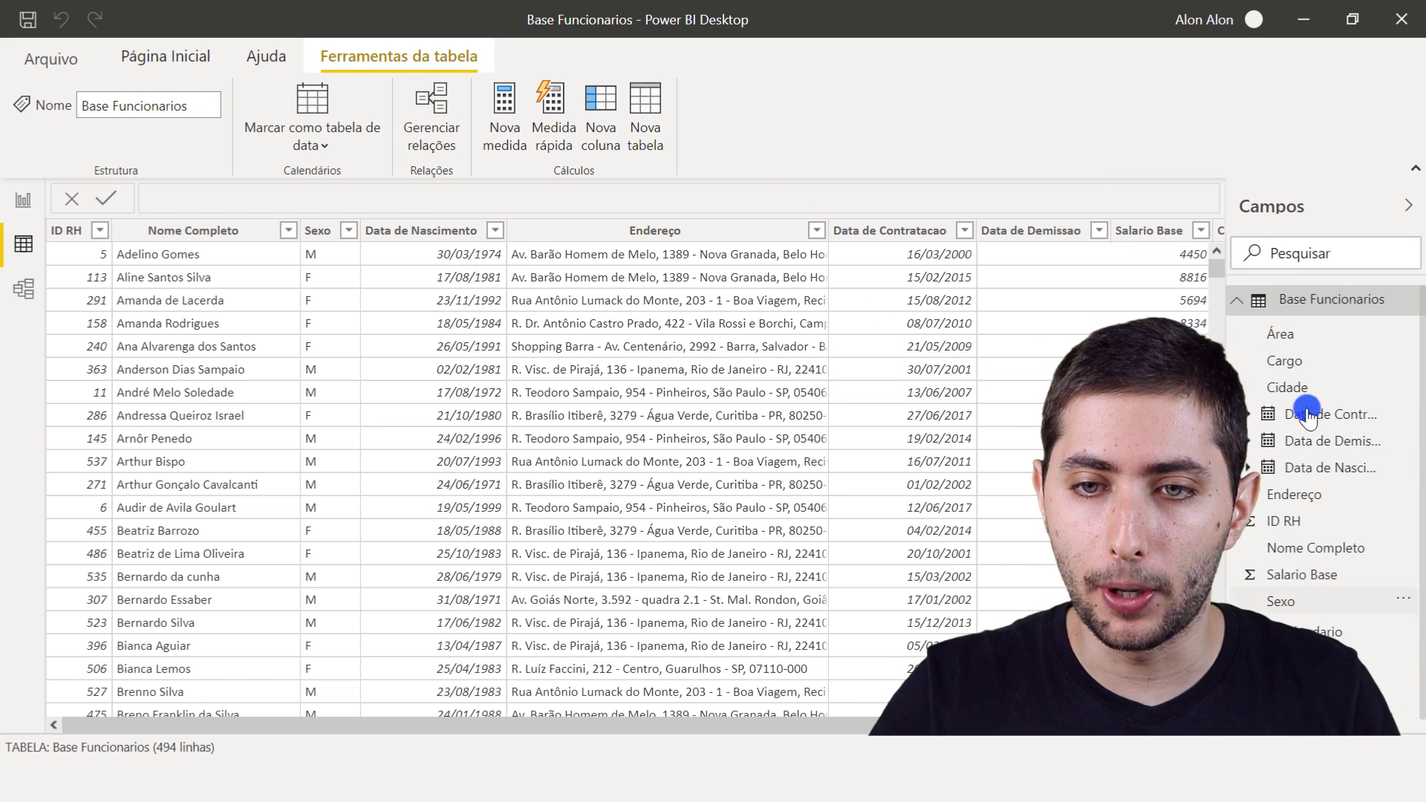
pyautogui.rightClick(1292, 300)
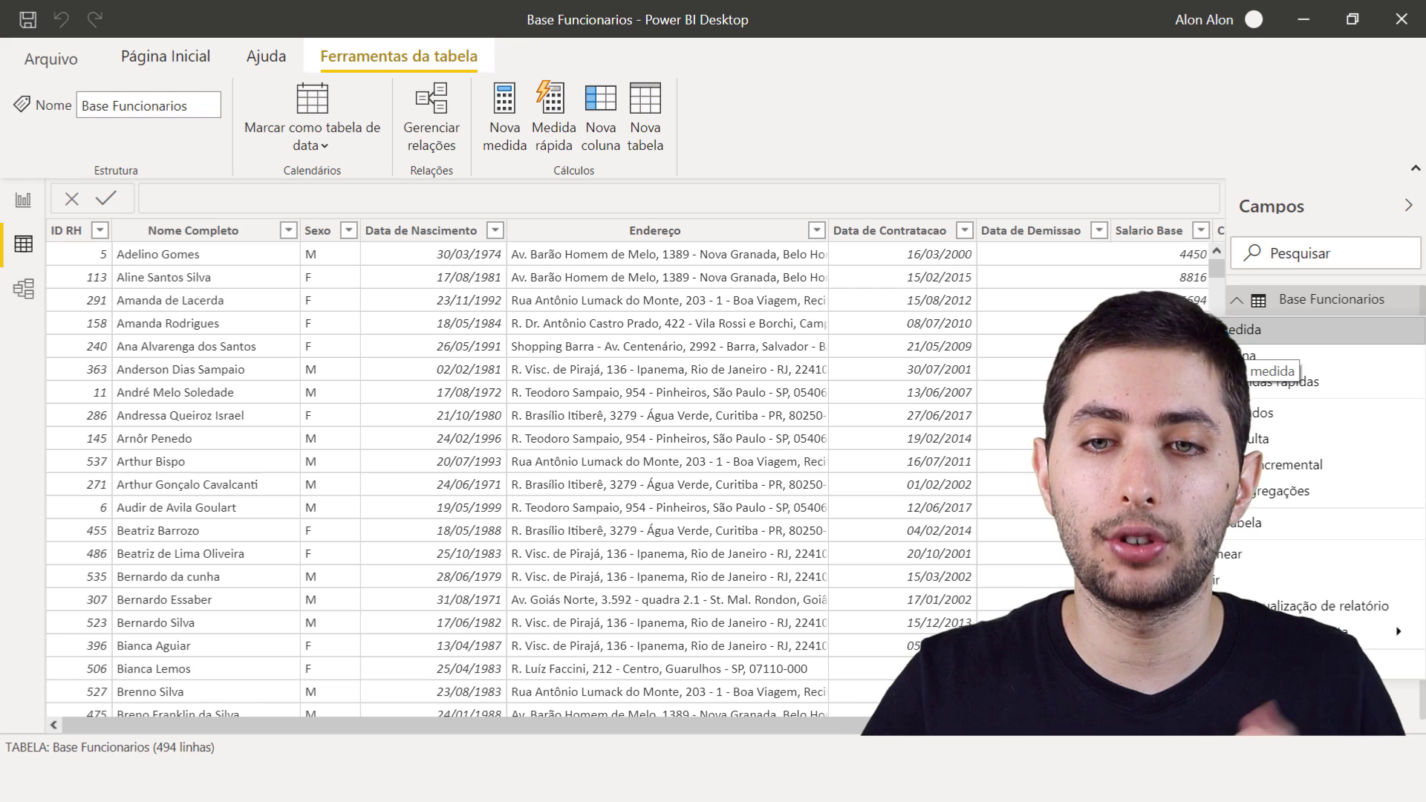
pyautogui.click(1221, 323)
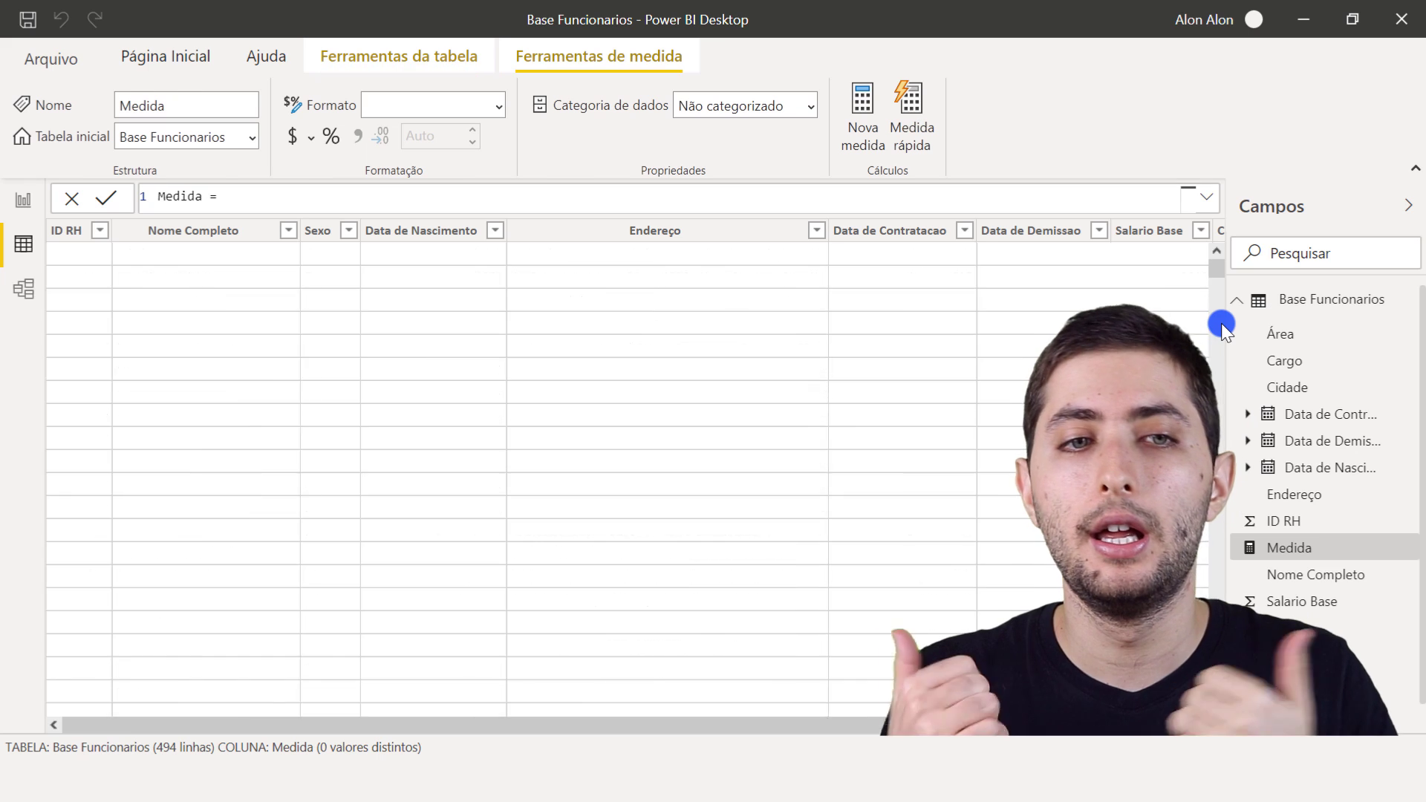
pyautogui.keyDown('ctrl'); pyautogui.scroll(3, 430, 196); pyautogui.keyUp('ctrl')
pyautogui.keyDown('ctrl'); pyautogui.scroll(2, 429, 196); pyautogui.keyUp('ctrl')
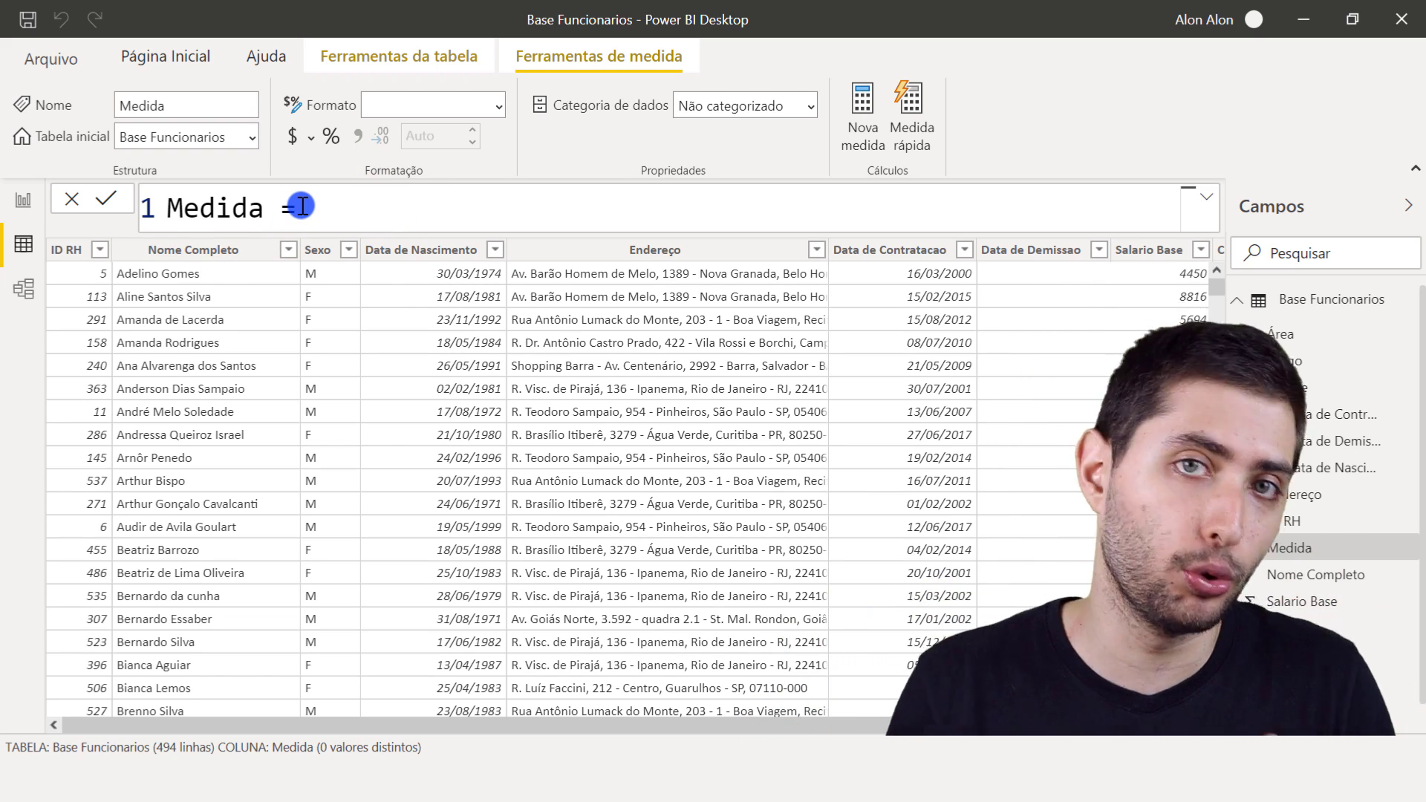
pyautogui.moveTo(302, 205); pyautogui.dragTo(153, 200)
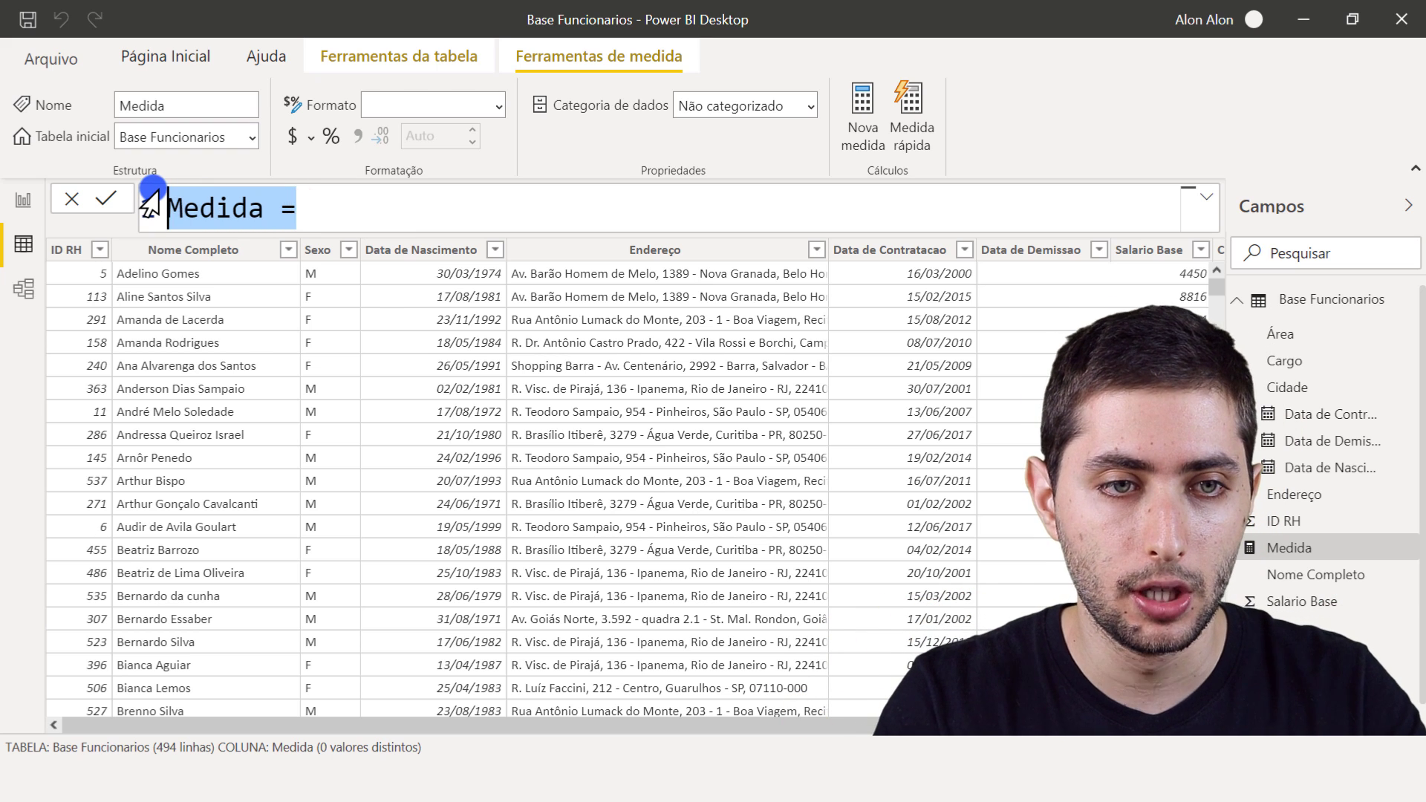
pyautogui.write('Qtd Contratacoes')
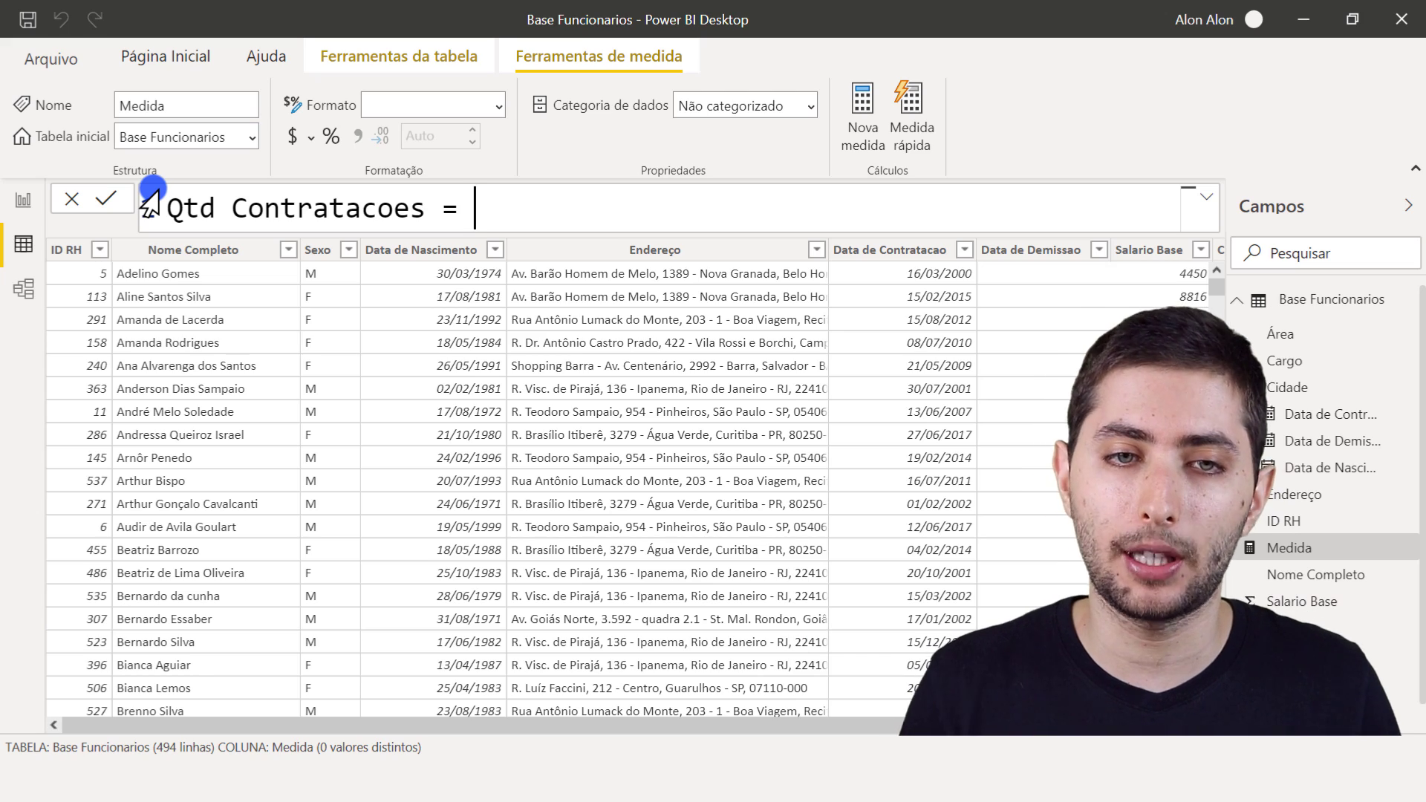
# - Define the Qtd Contratacoes measure as COUNTROWS('Base Funcionarios') and commit the formula
pyautogui.write('countr')
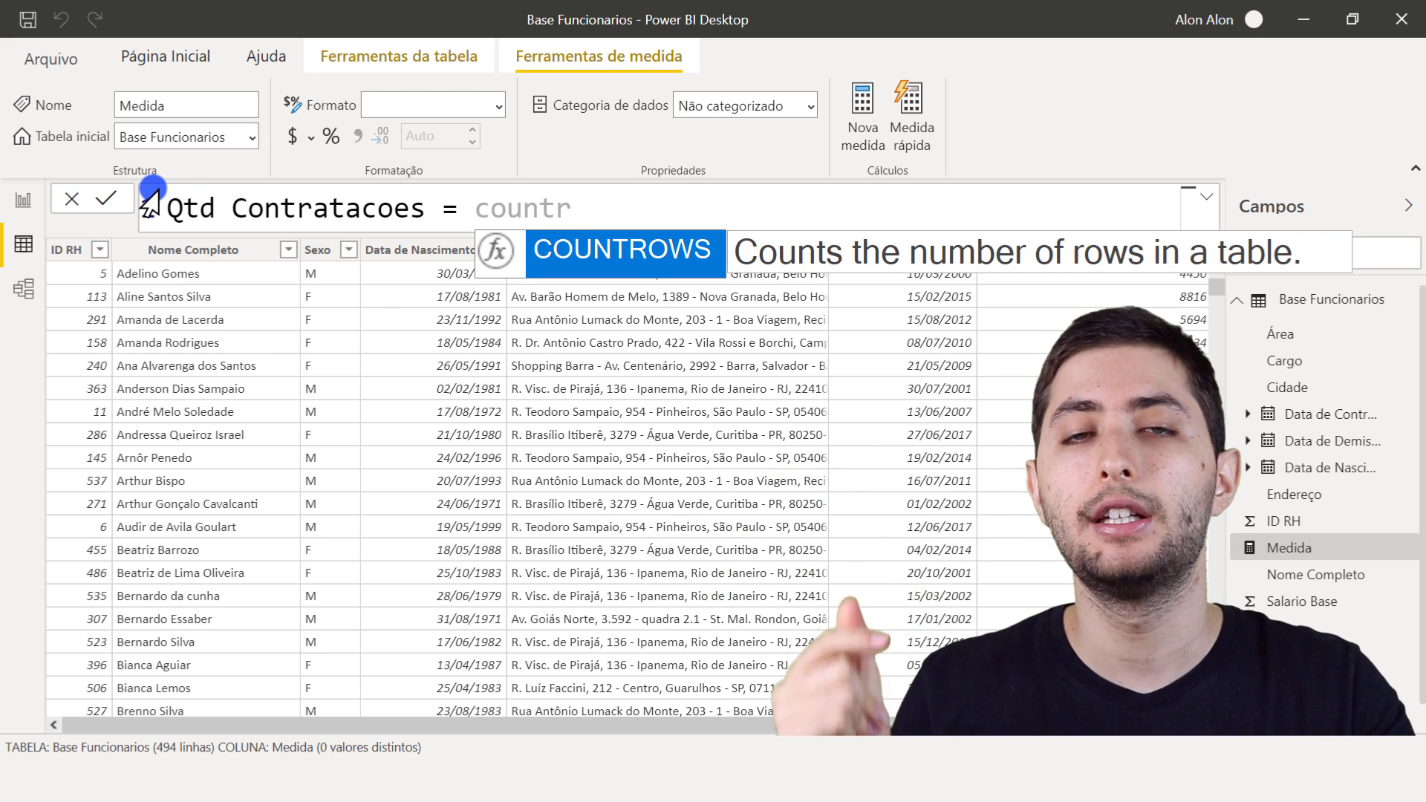
pyautogui.press('Tab')
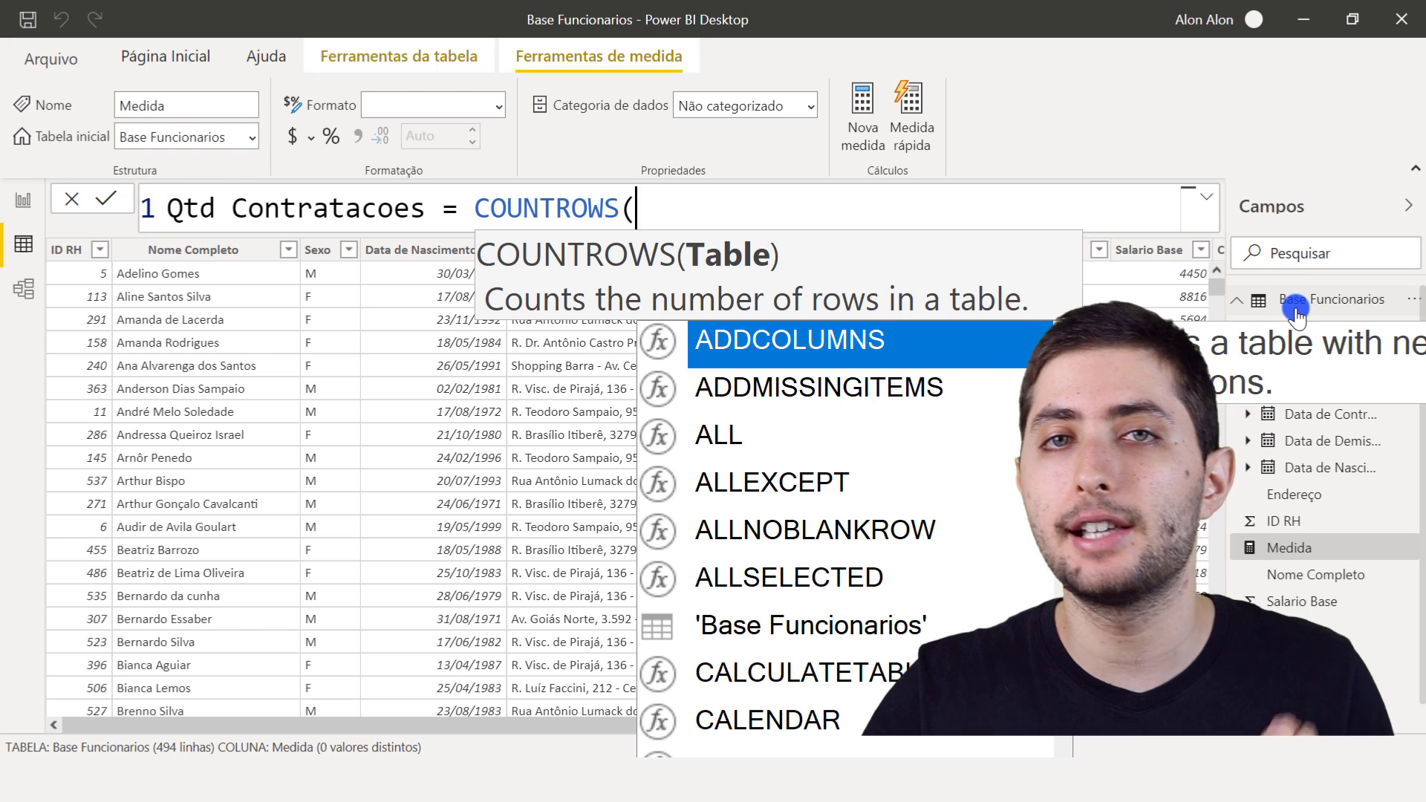
pyautogui.write('ase f')
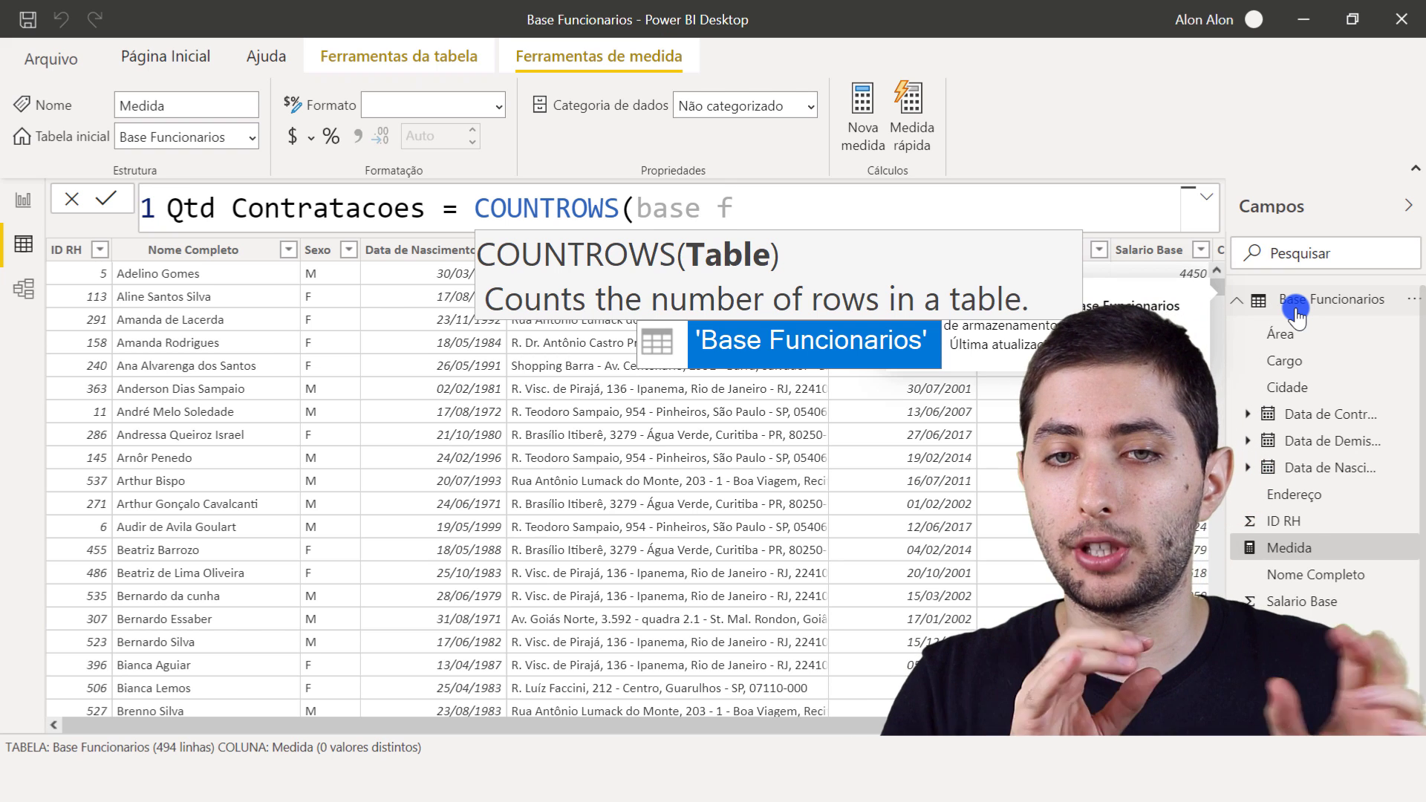
pyautogui.click(728, 358)
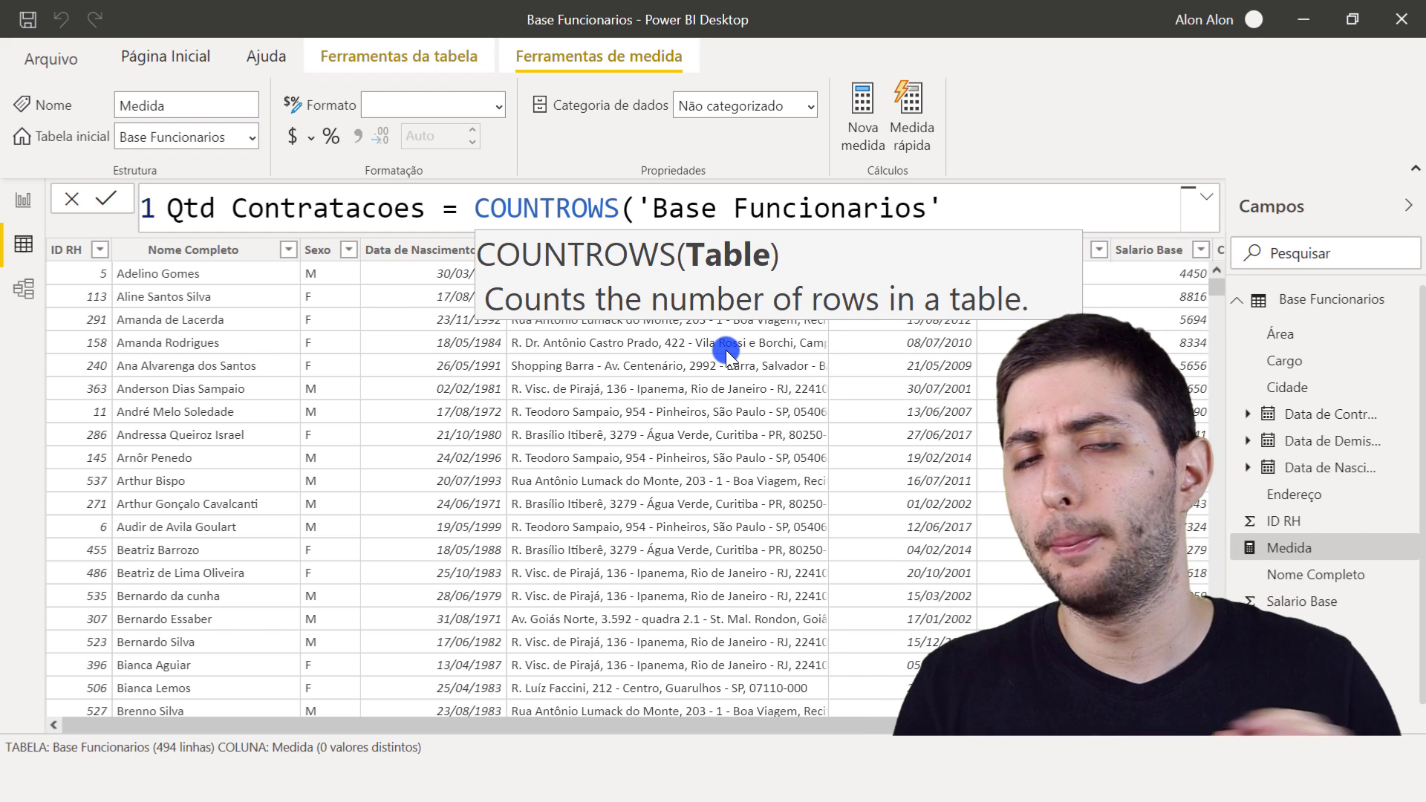
pyautogui.write(')')
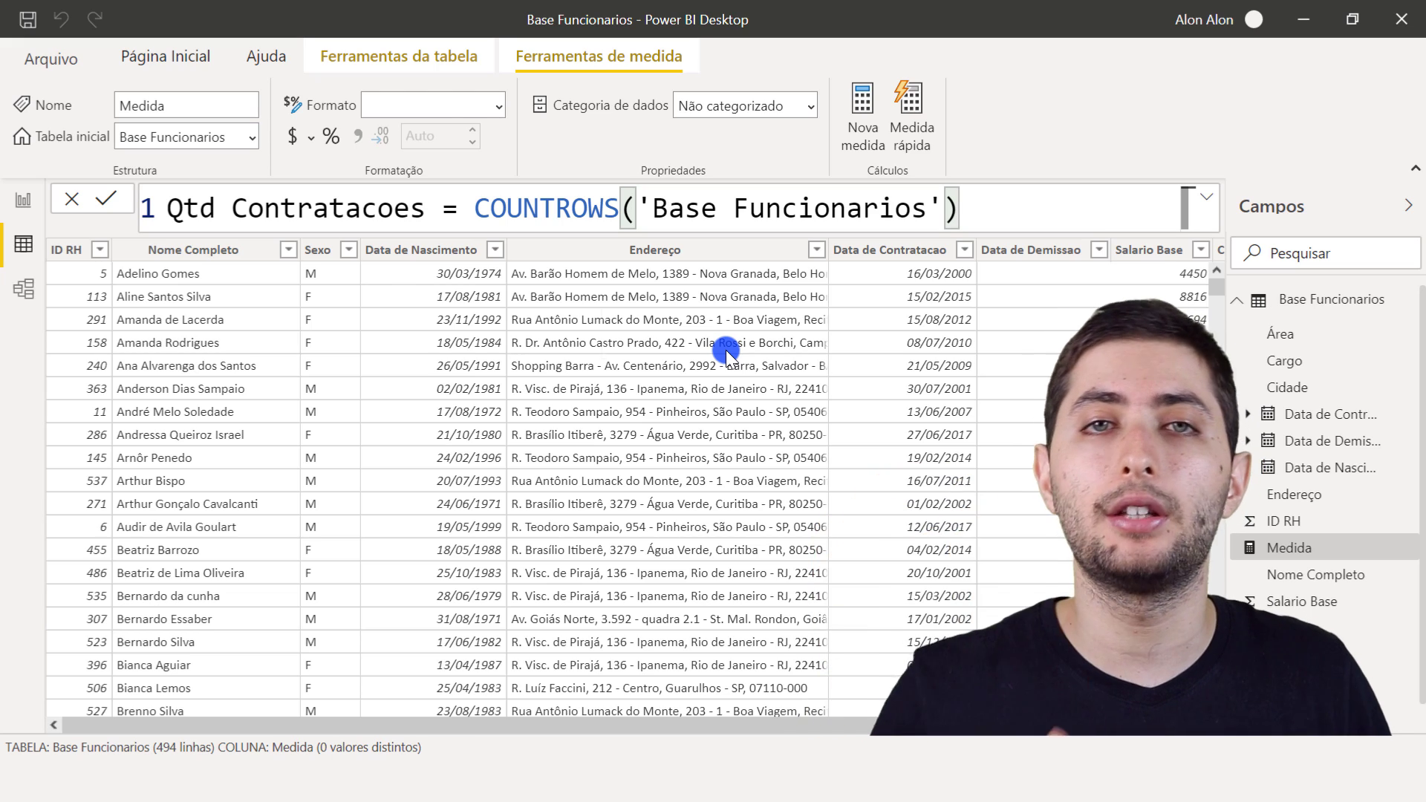
pyautogui.press('Return')
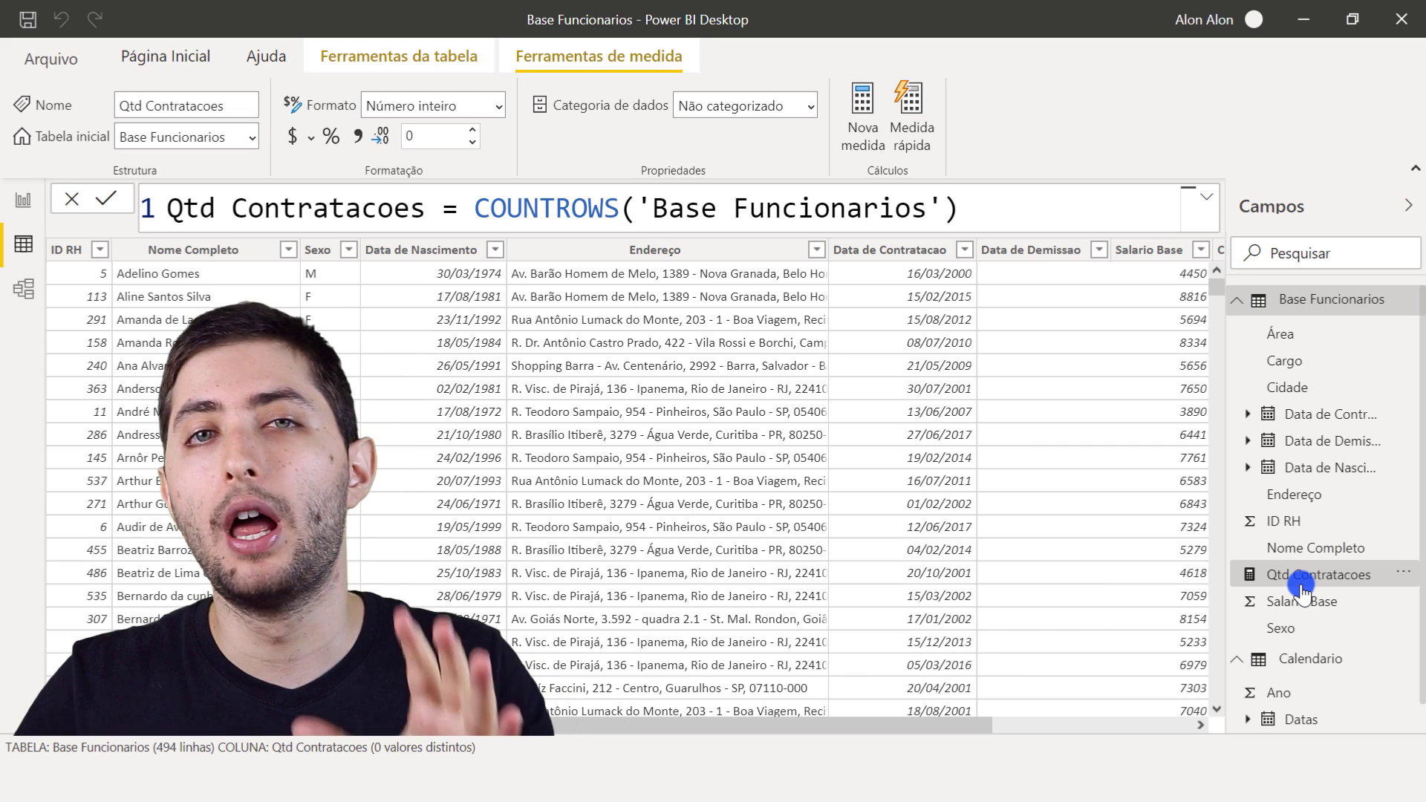
# - Add a new blank page to the report and place a card visual (Cartão) on it
pyautogui.click(25, 202)
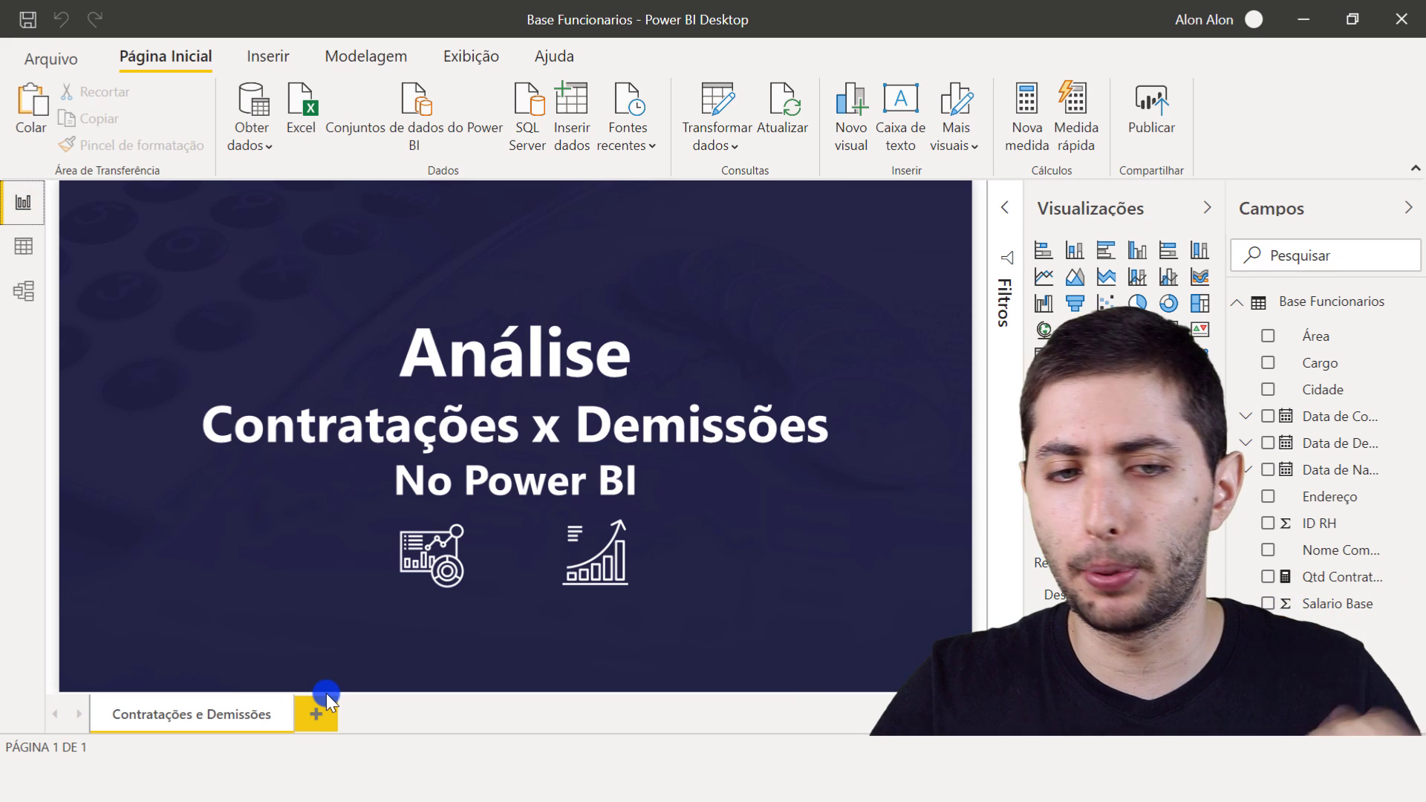
pyautogui.click(318, 718)
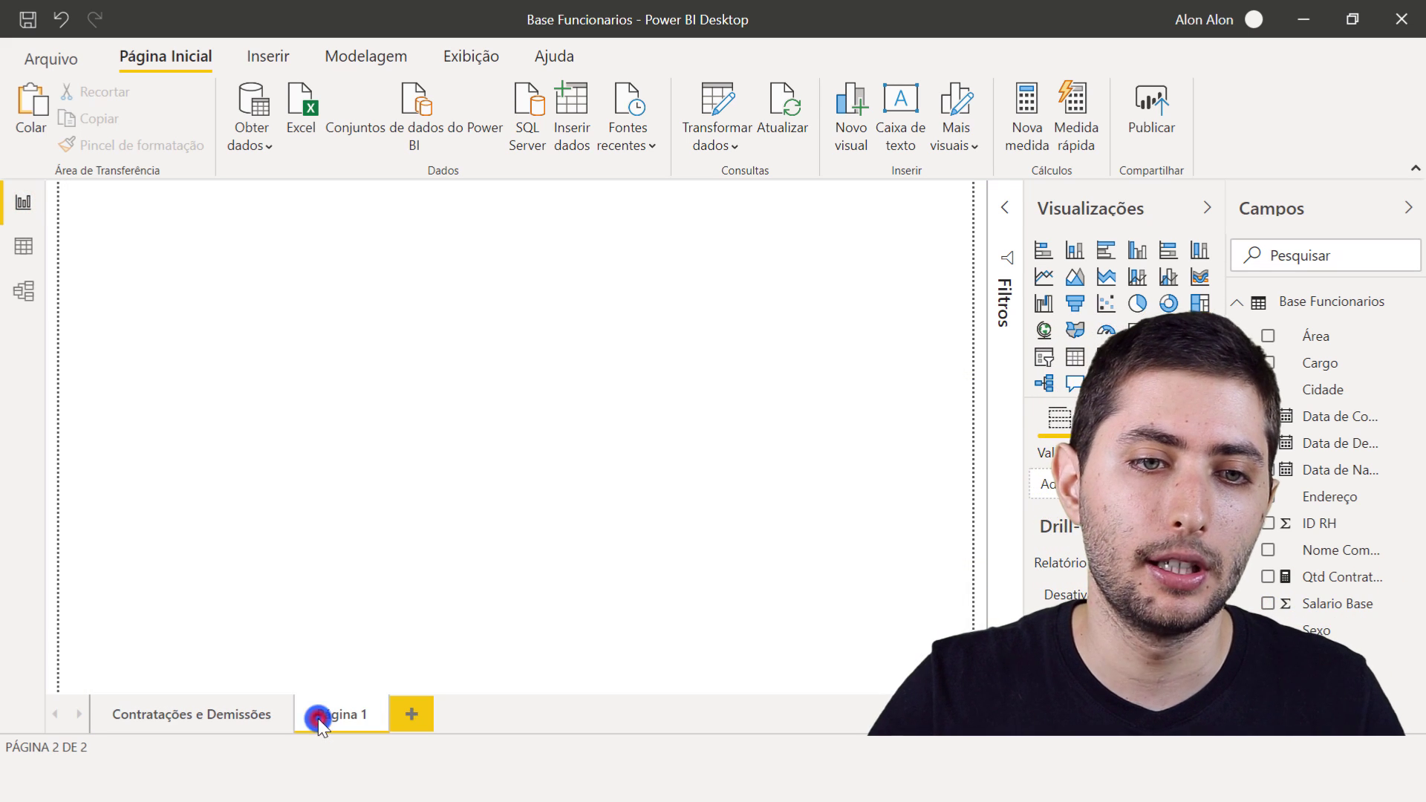
pyautogui.click(561, 394)
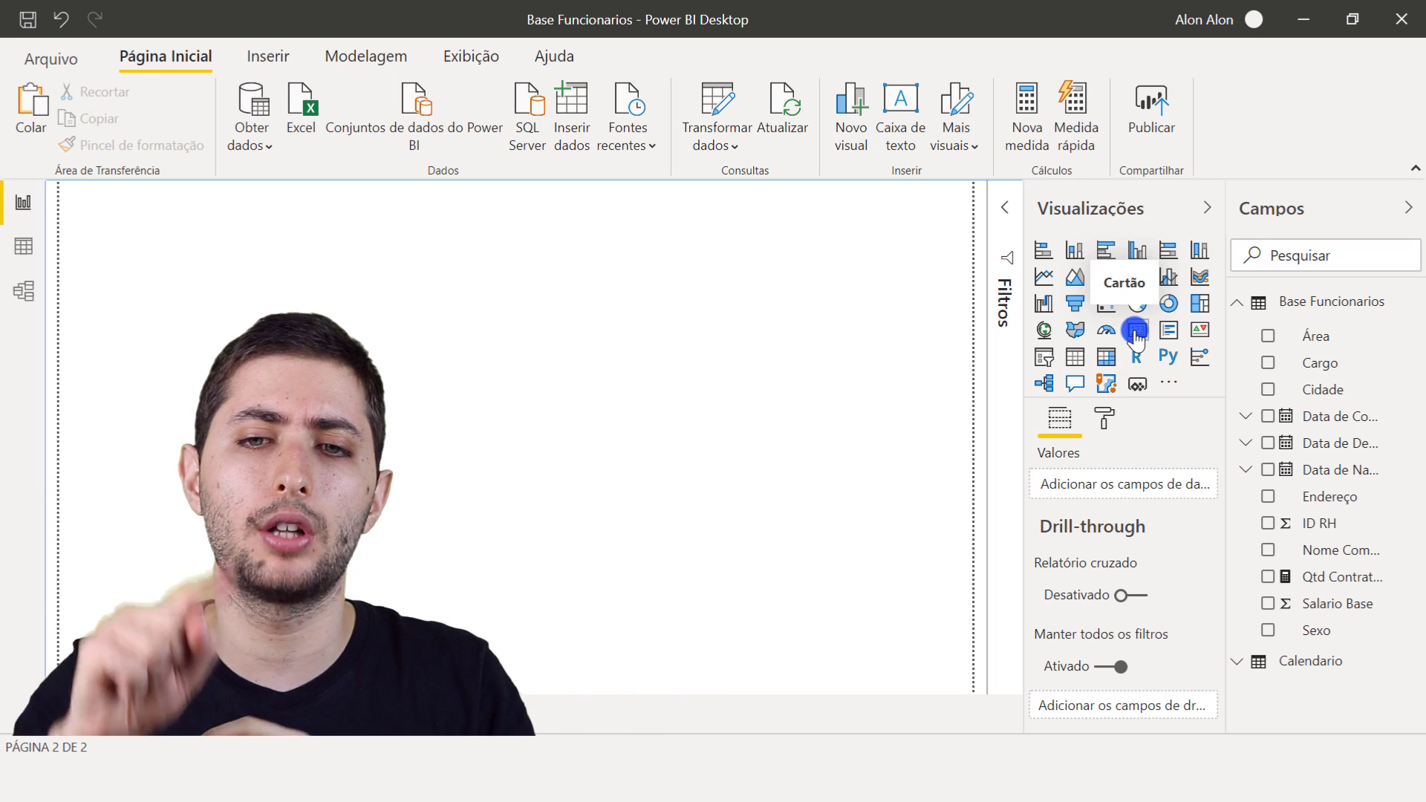
pyautogui.click(1135, 331)
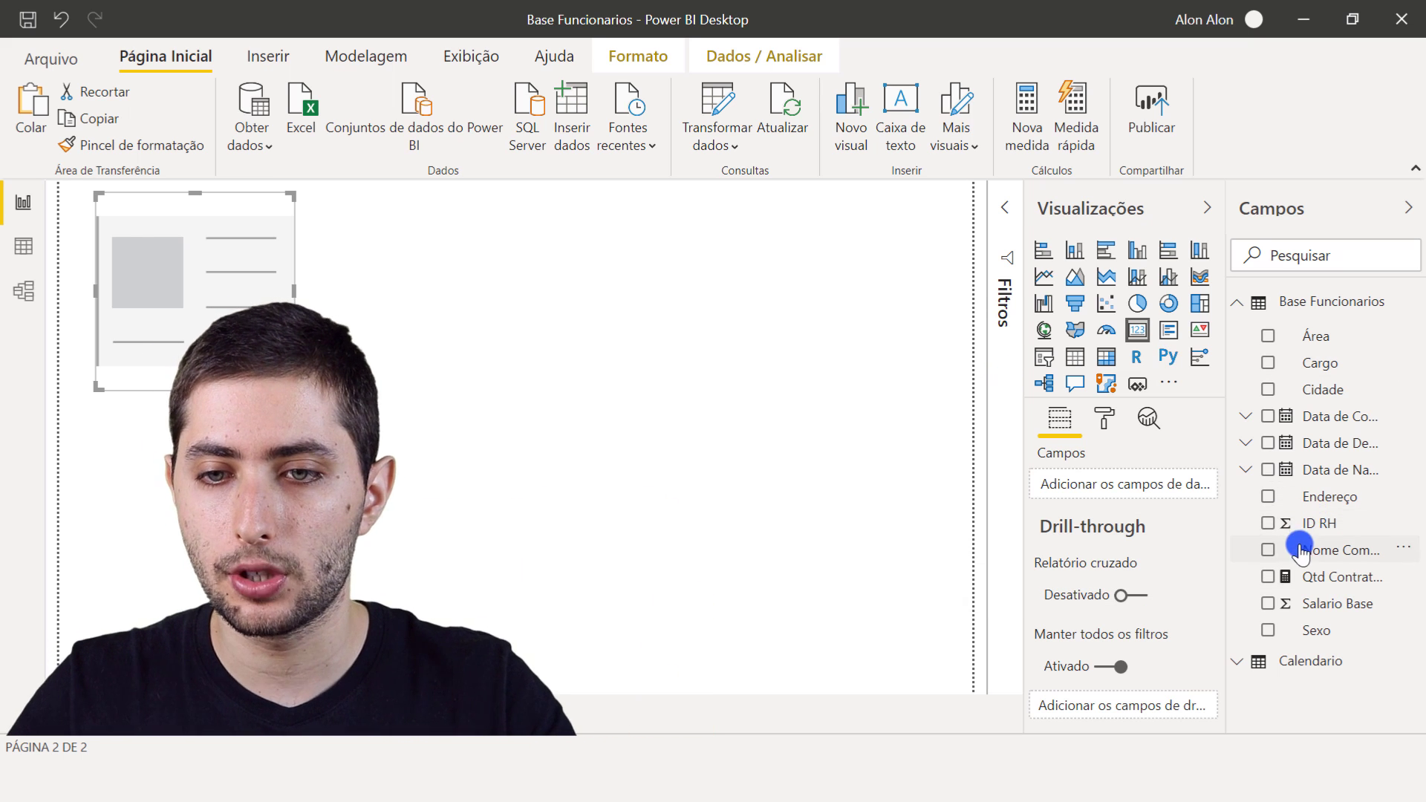
pyautogui.hotkey('ctrl', '2')
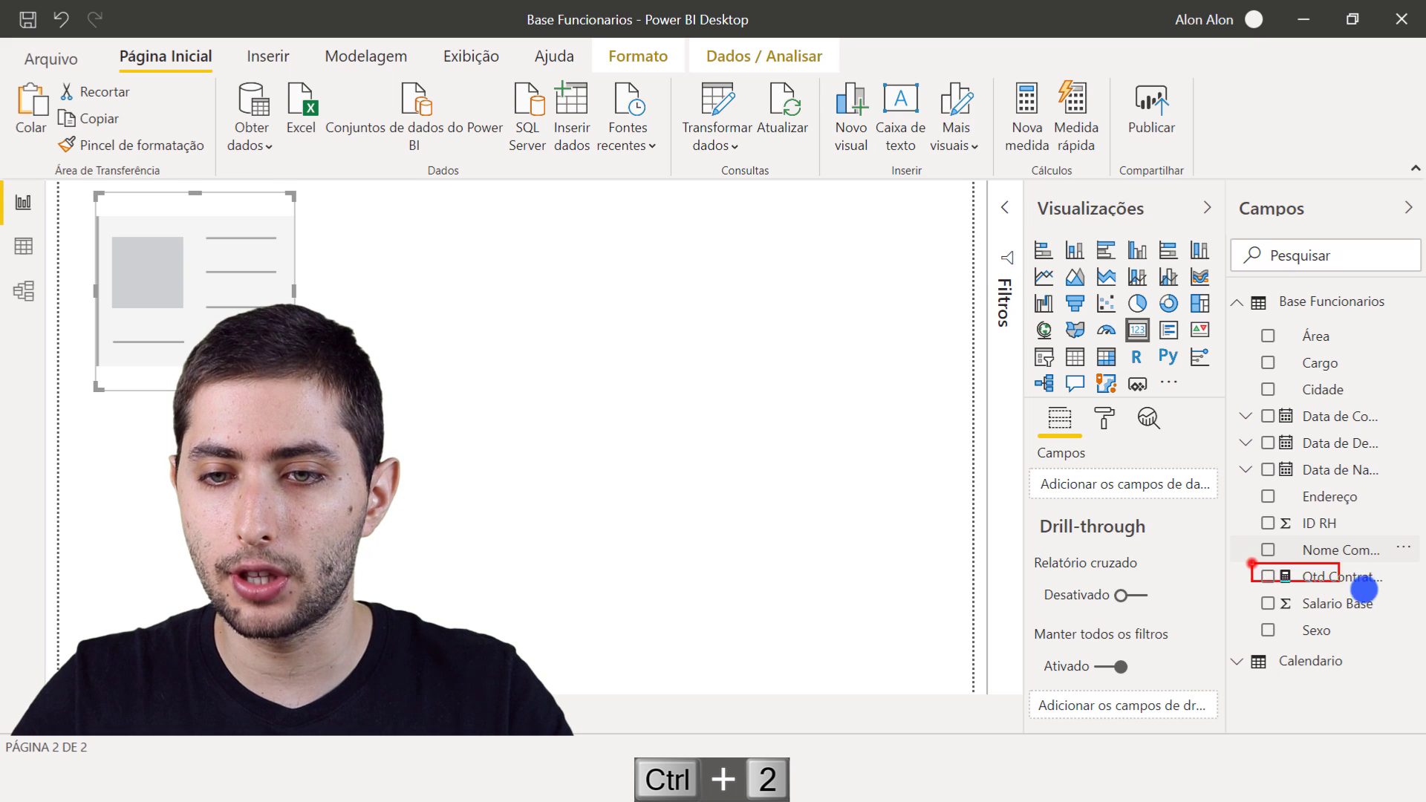
pyautogui.moveTo(1019, 452); pyautogui.dragTo(1220, 506)
pyautogui.press('Escape')
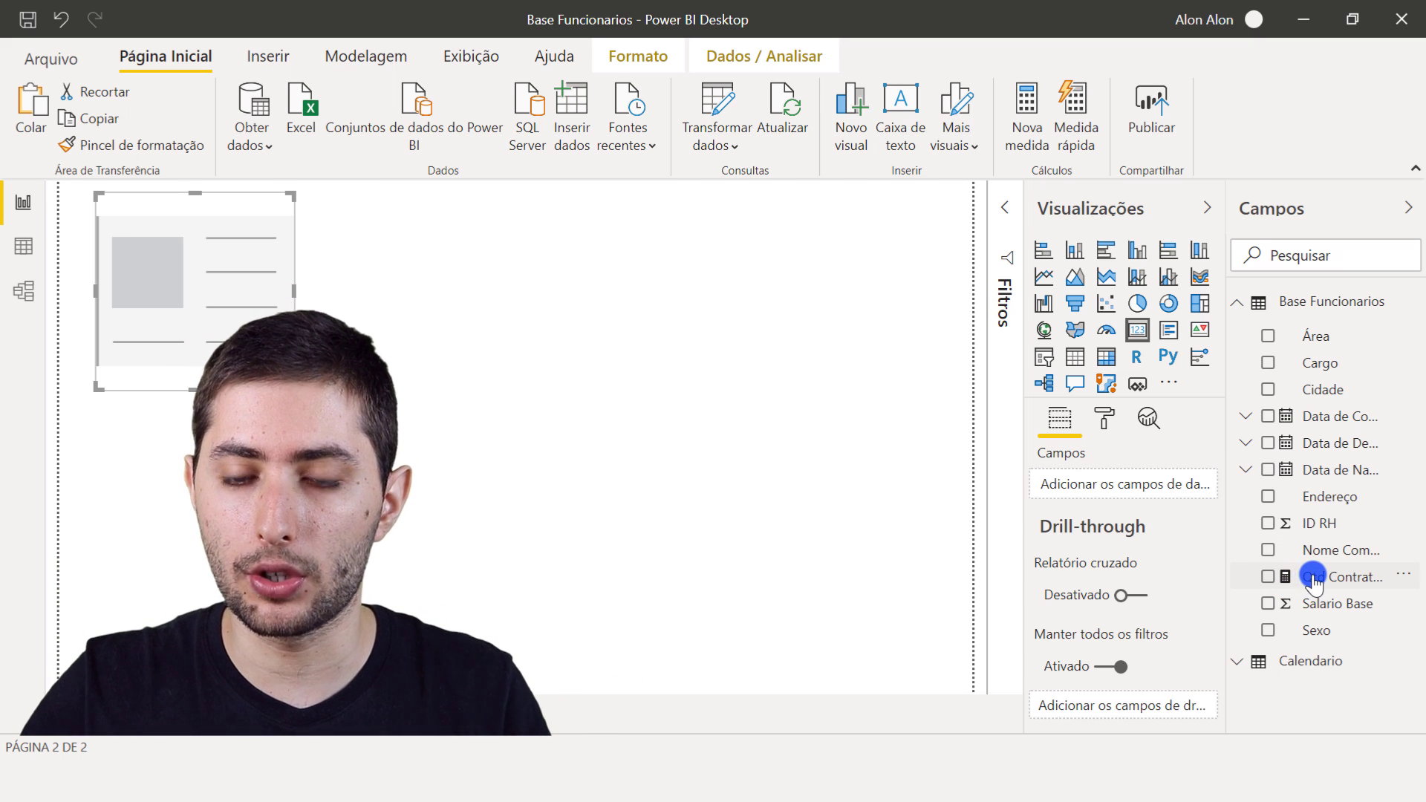
# - Show the Qtd Contratacoes measure in the card visual and reduce the card's height
pyautogui.moveTo(1313, 580); pyautogui.dragTo(1106, 475)
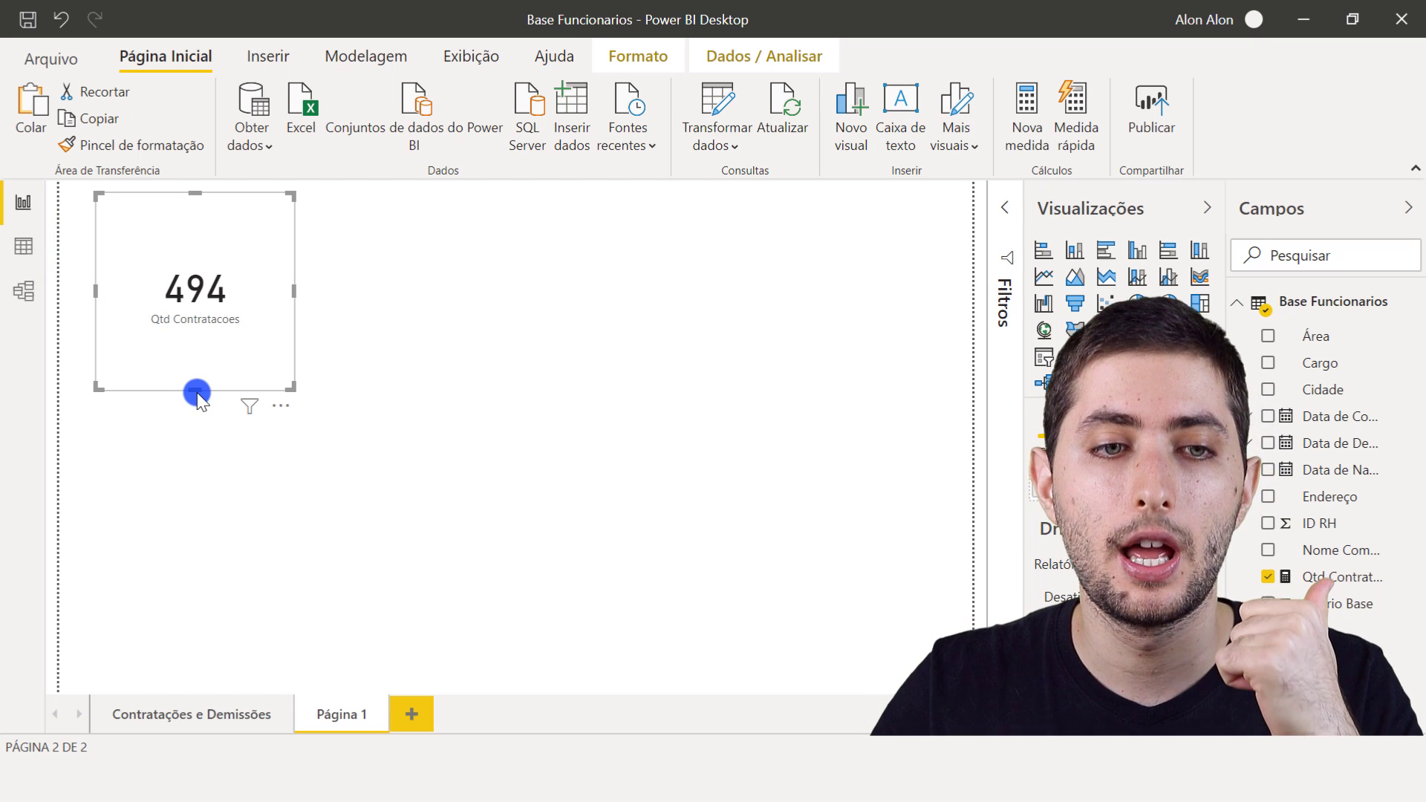
pyautogui.moveTo(197, 393); pyautogui.dragTo(212, 343)
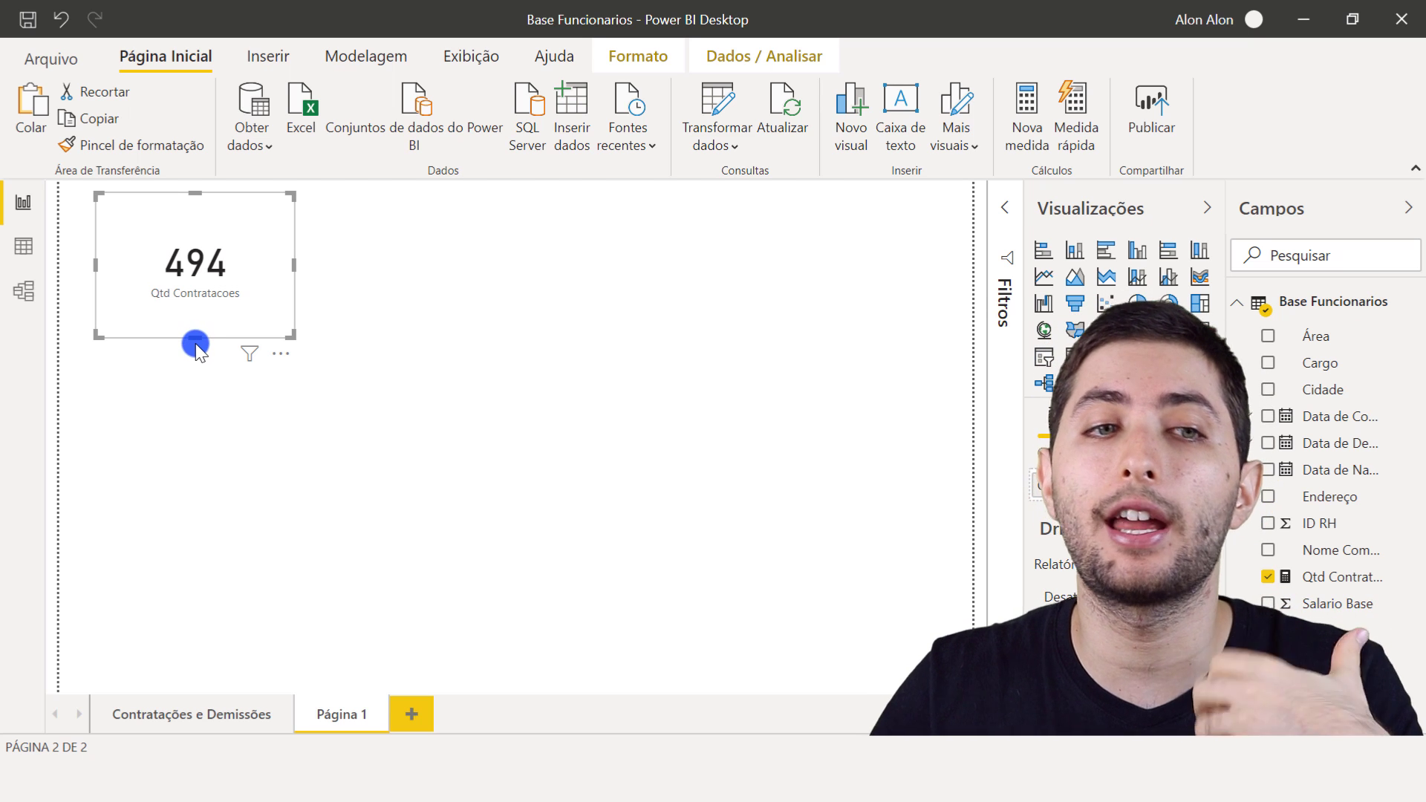
# - Examine the Data de Contratacao and Data de Demissao columns in the Base Funcionarios table data
pyautogui.click(35, 254)
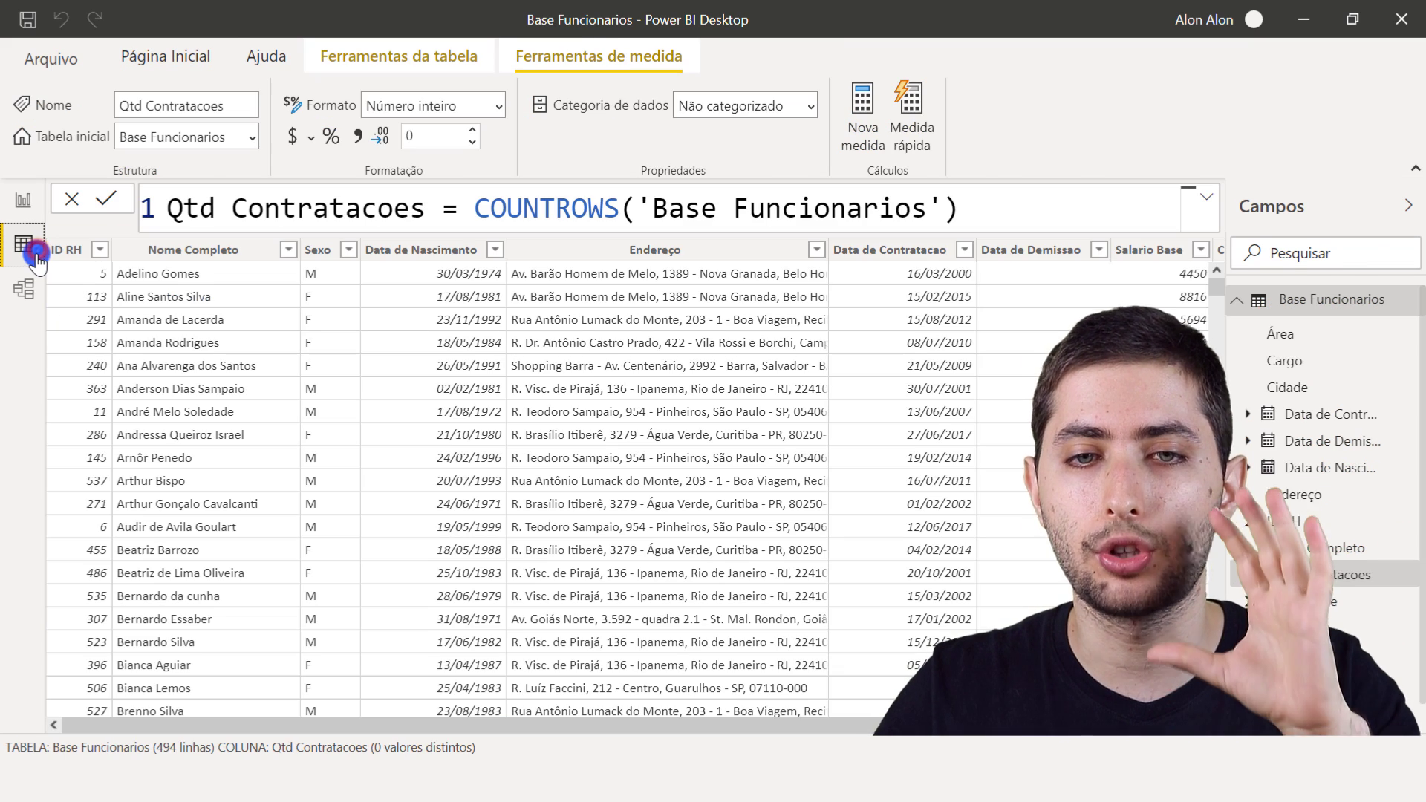
pyautogui.click(911, 249)
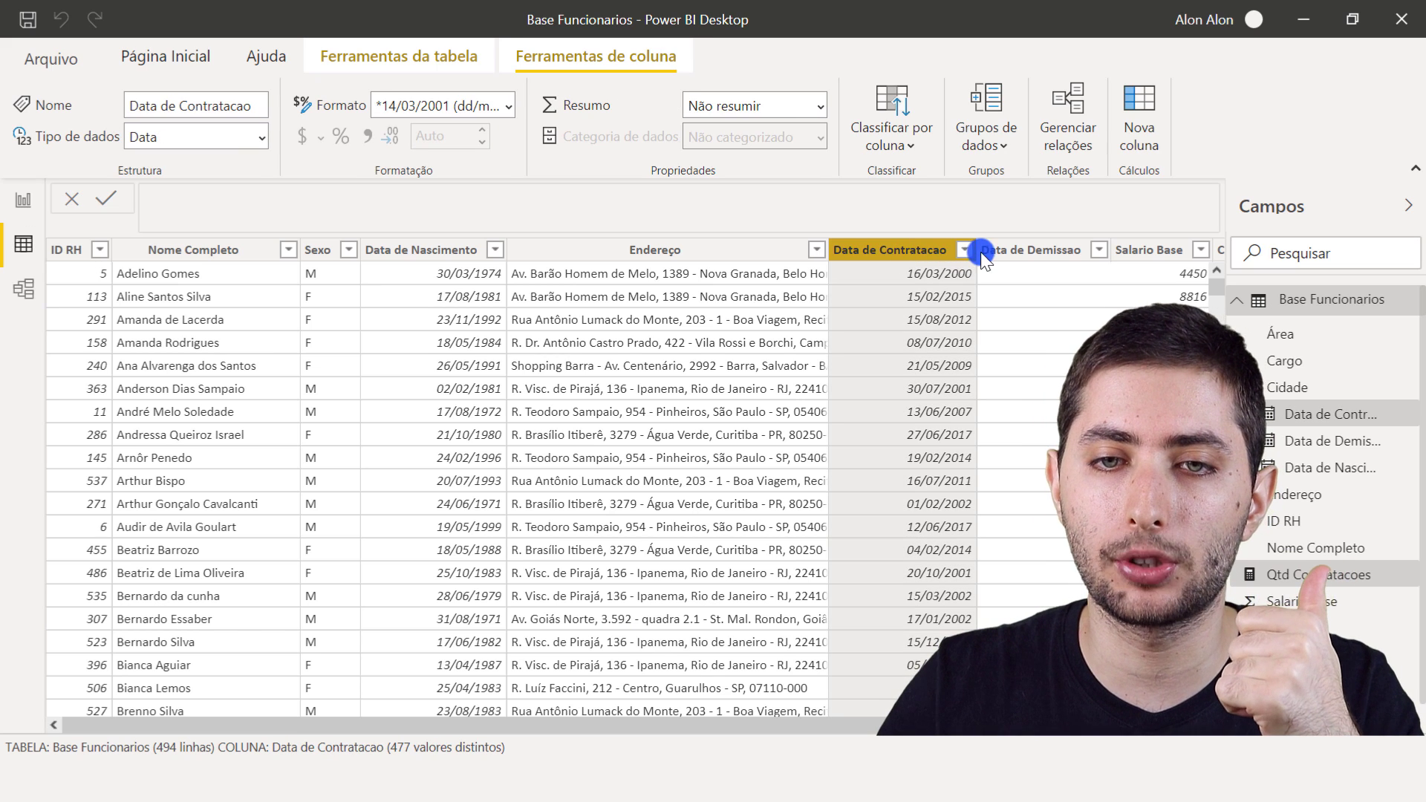
pyautogui.click(998, 252)
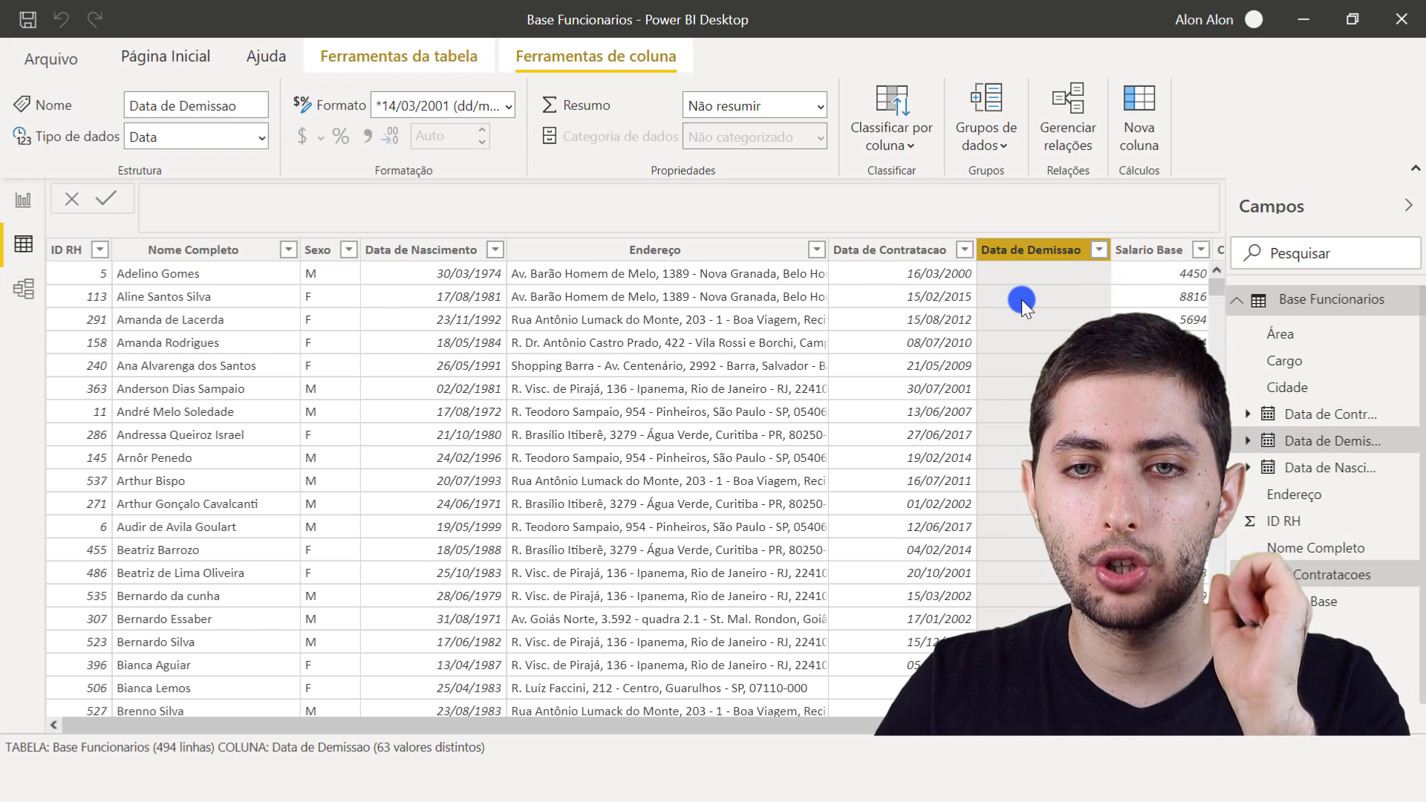
pyautogui.click(1008, 274)
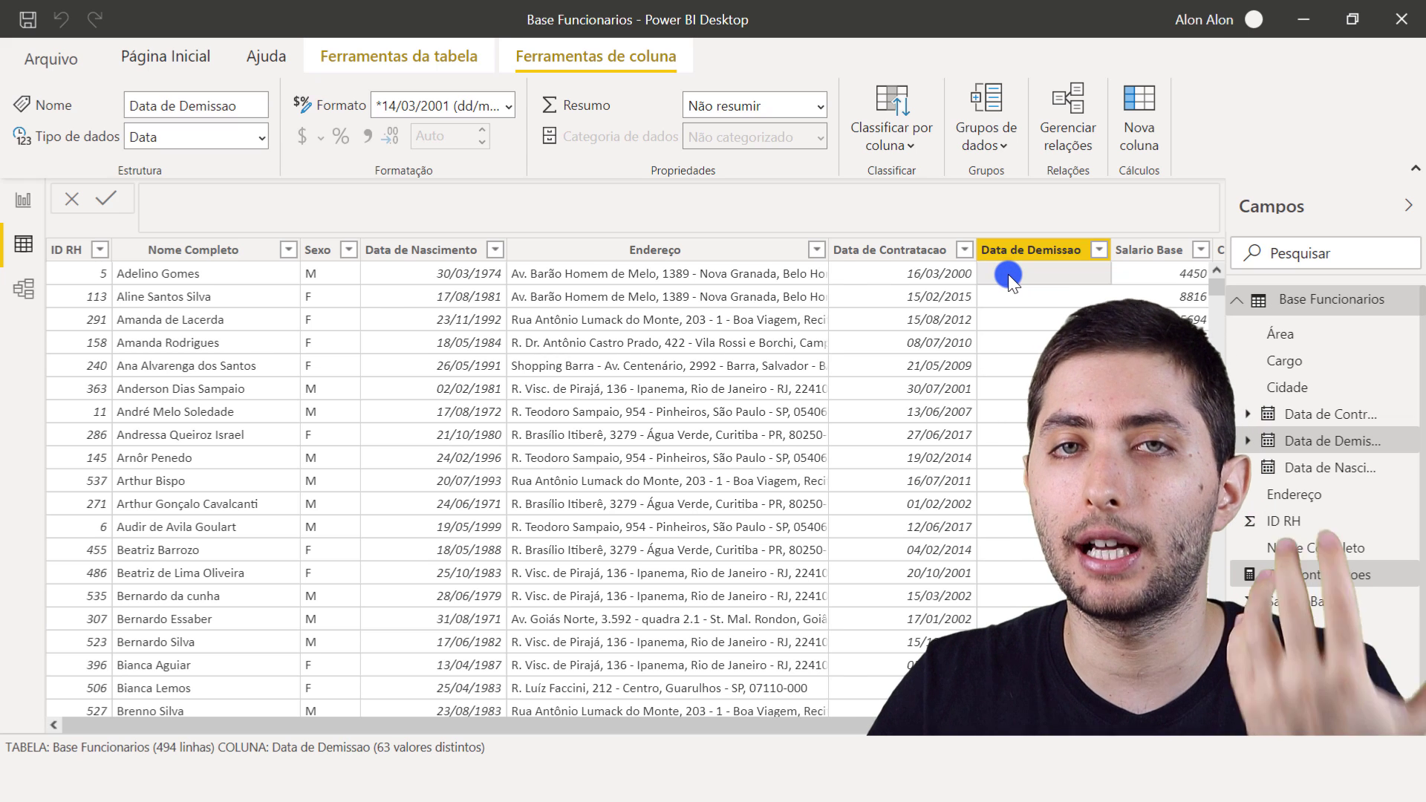
pyautogui.rightClick(989, 277)
pyautogui.click(989, 277)
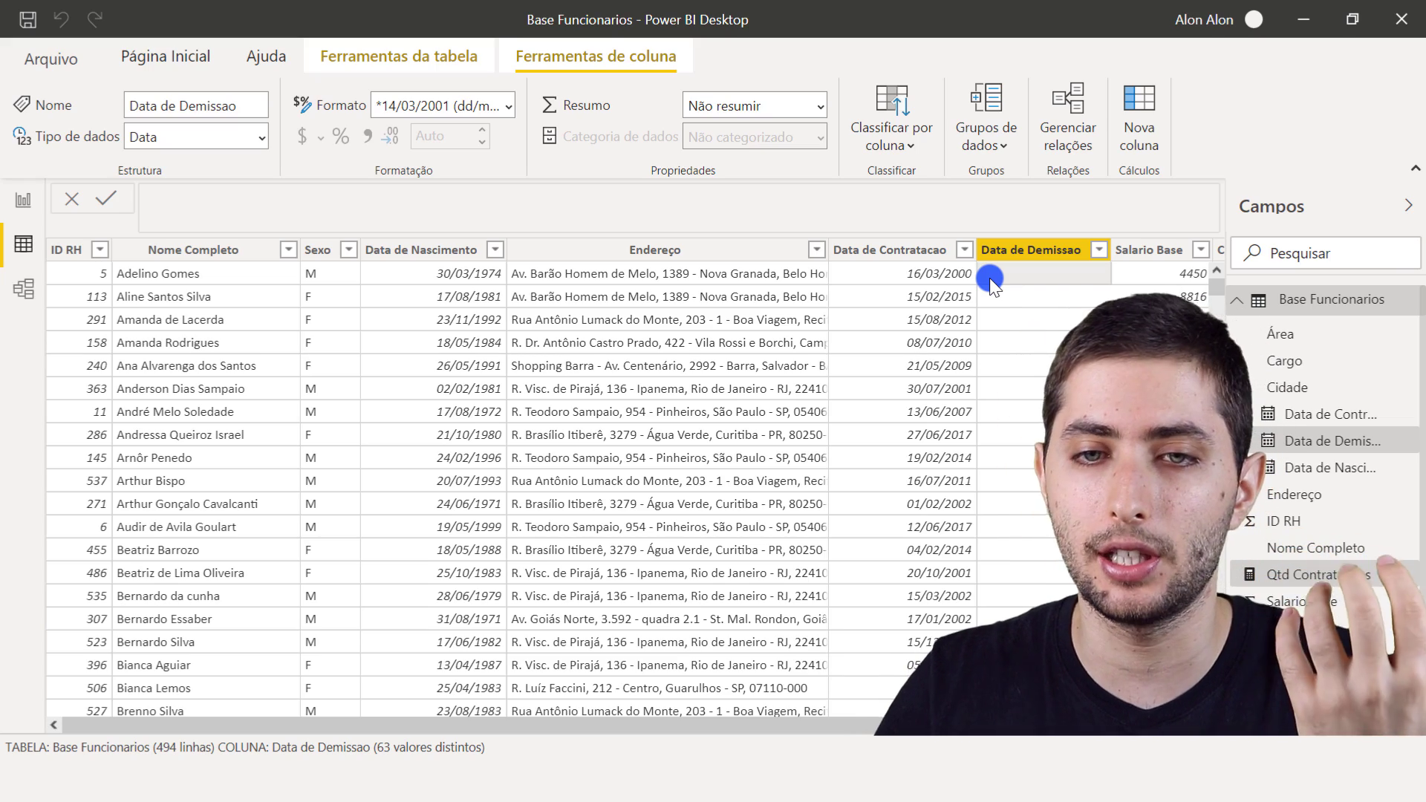
# - Compare employee rows with a filled Data de Demissao against rows where it is blank
pyautogui.moveTo(1219, 283); pyautogui.dragTo(1219, 698)
pyautogui.moveTo(1220, 475); pyautogui.dragTo(1219, 559)
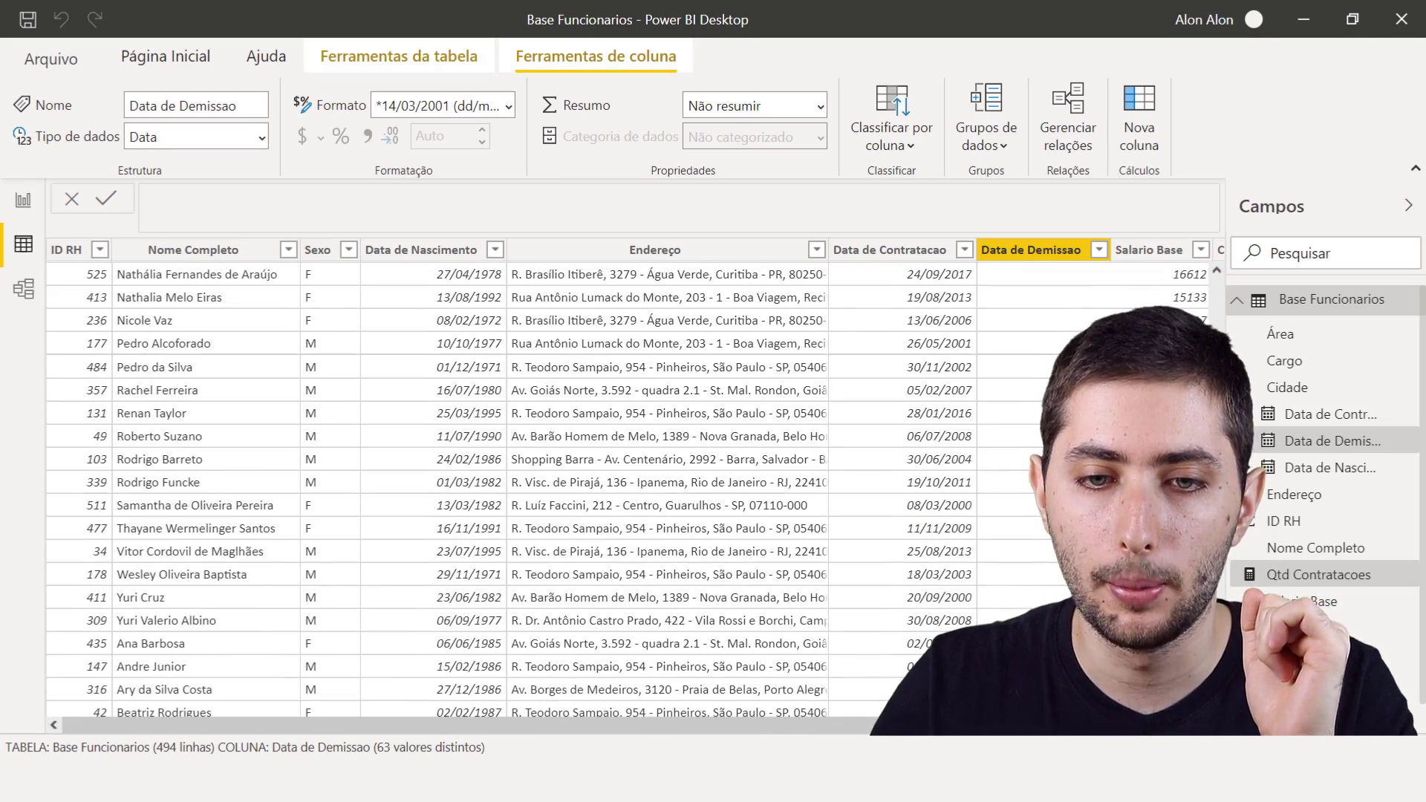
pyautogui.click(149, 646)
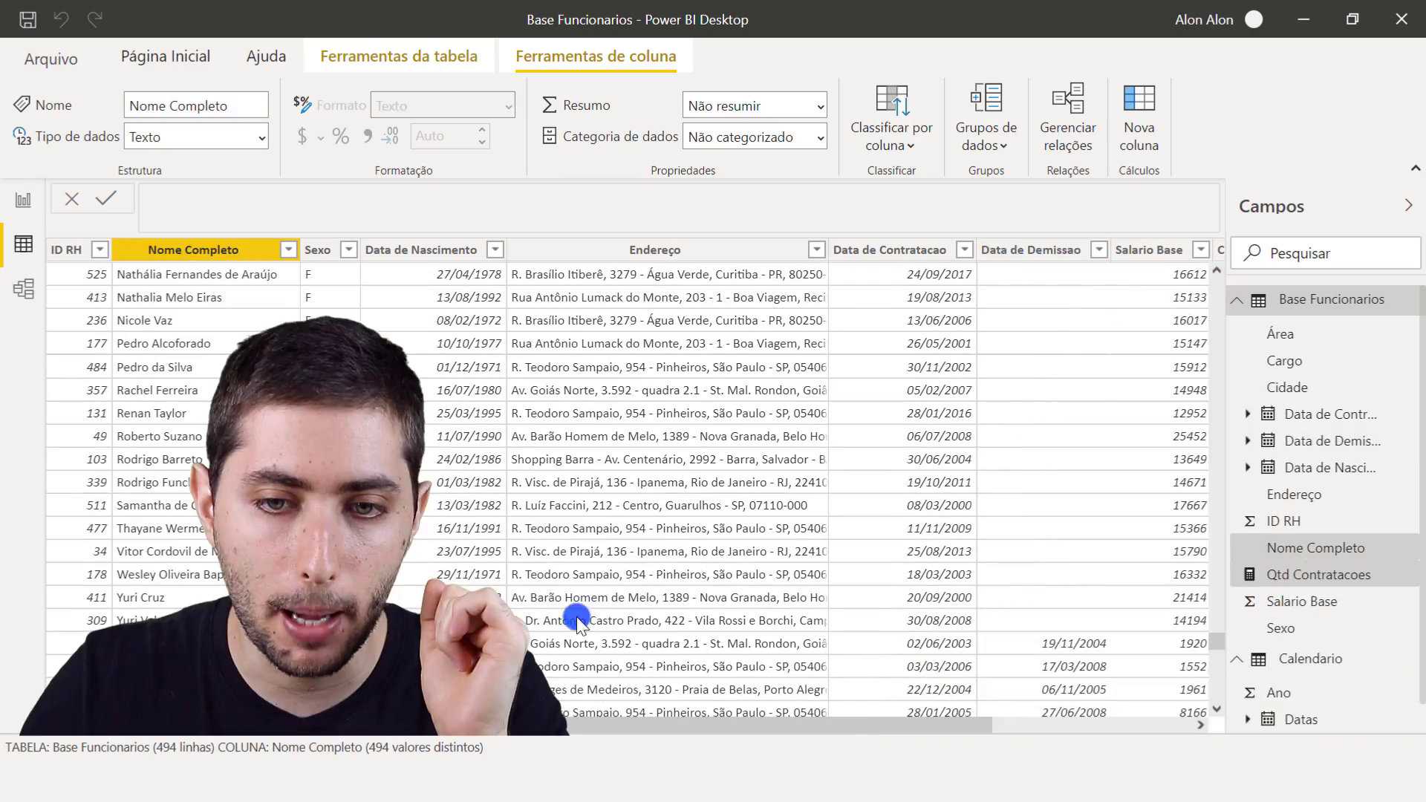
pyautogui.click(1023, 649)
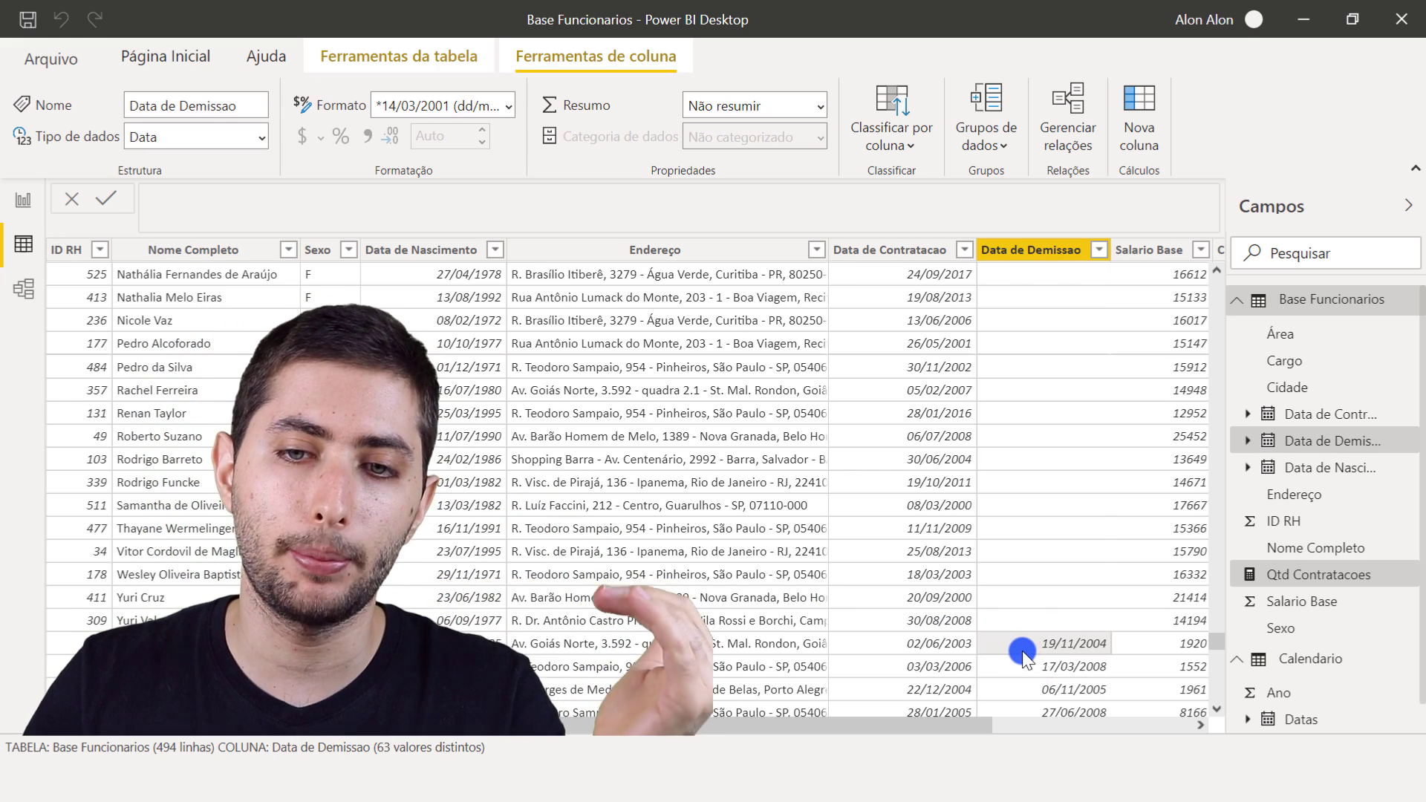
pyautogui.moveTo(1222, 639); pyautogui.dragTo(1221, 274)
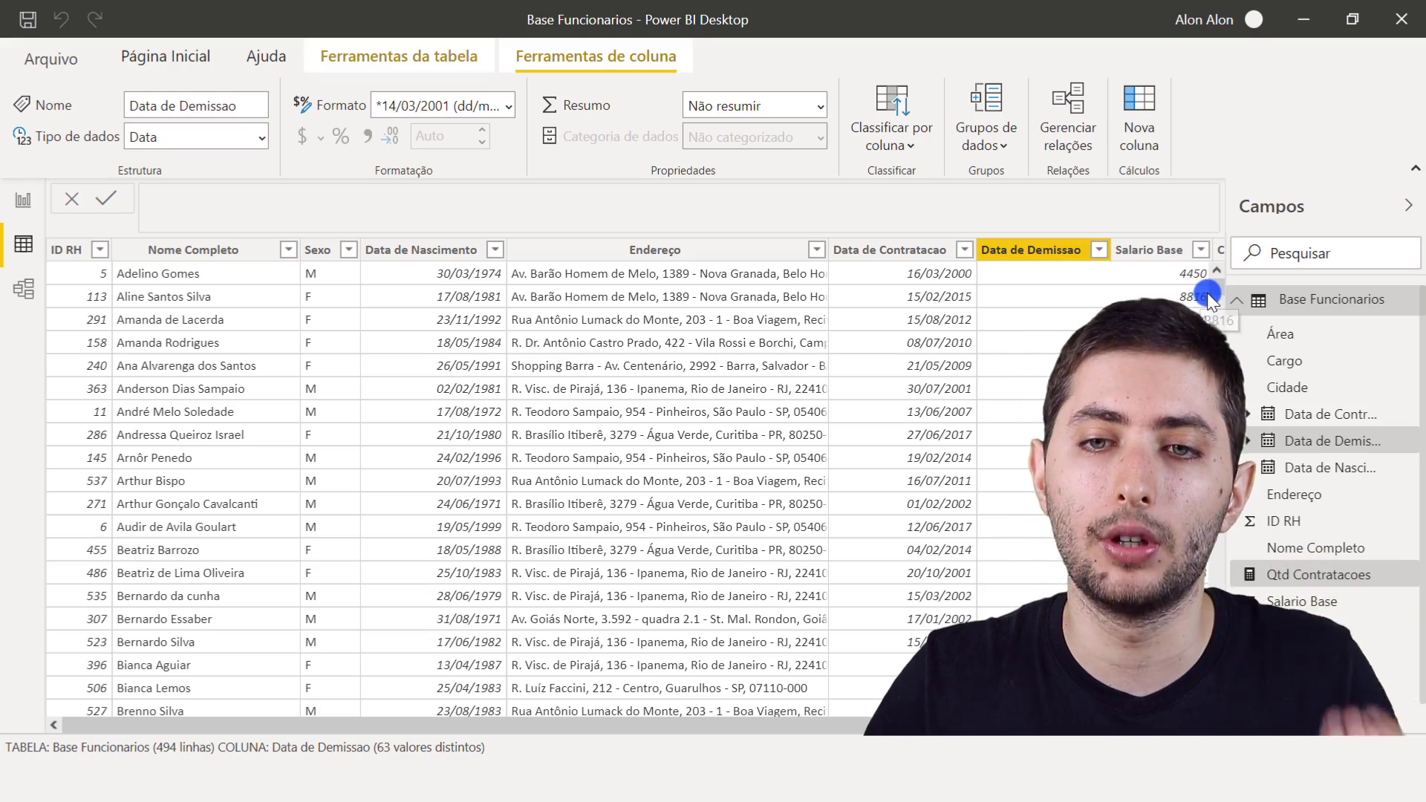
pyautogui.scroll(-12, 1215, 291)
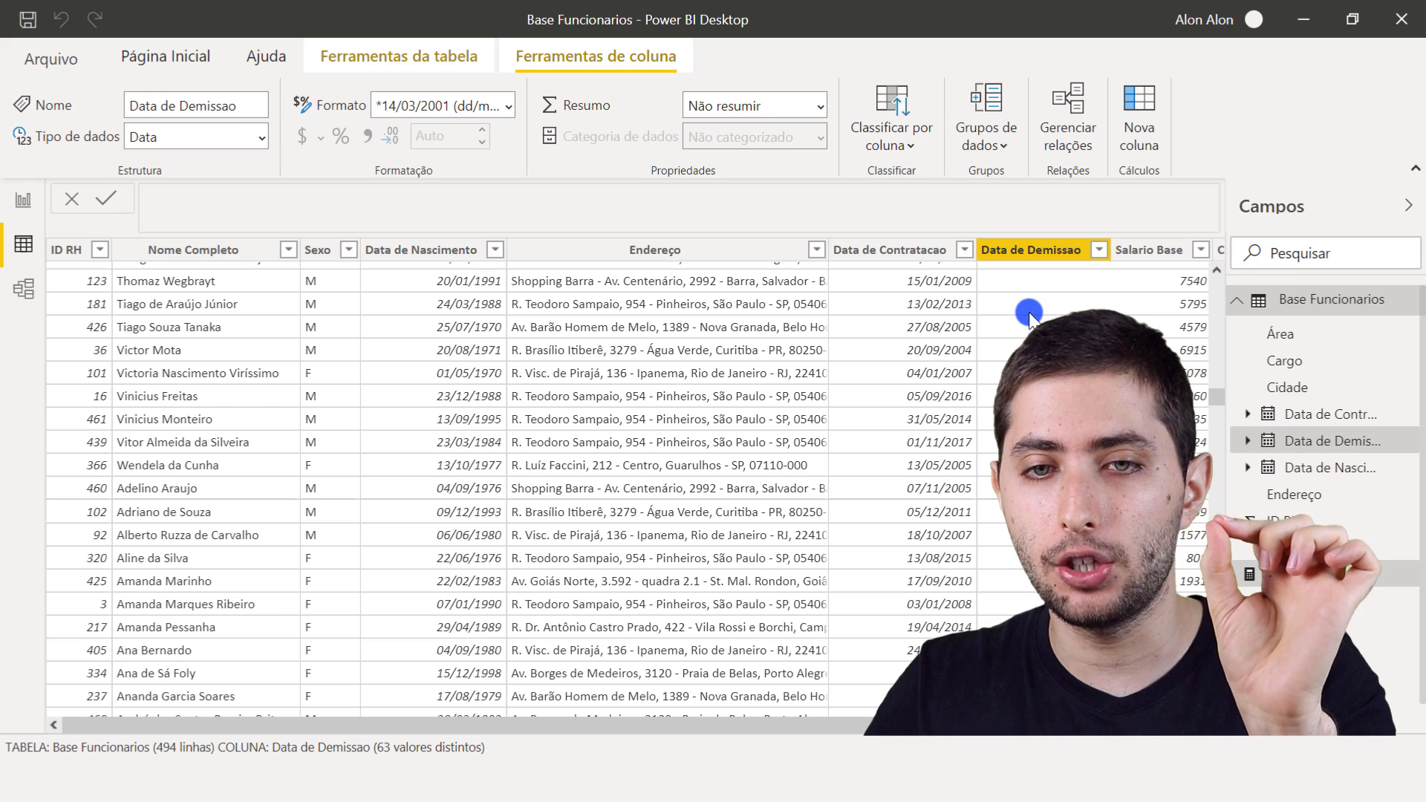
pyautogui.click(1032, 280)
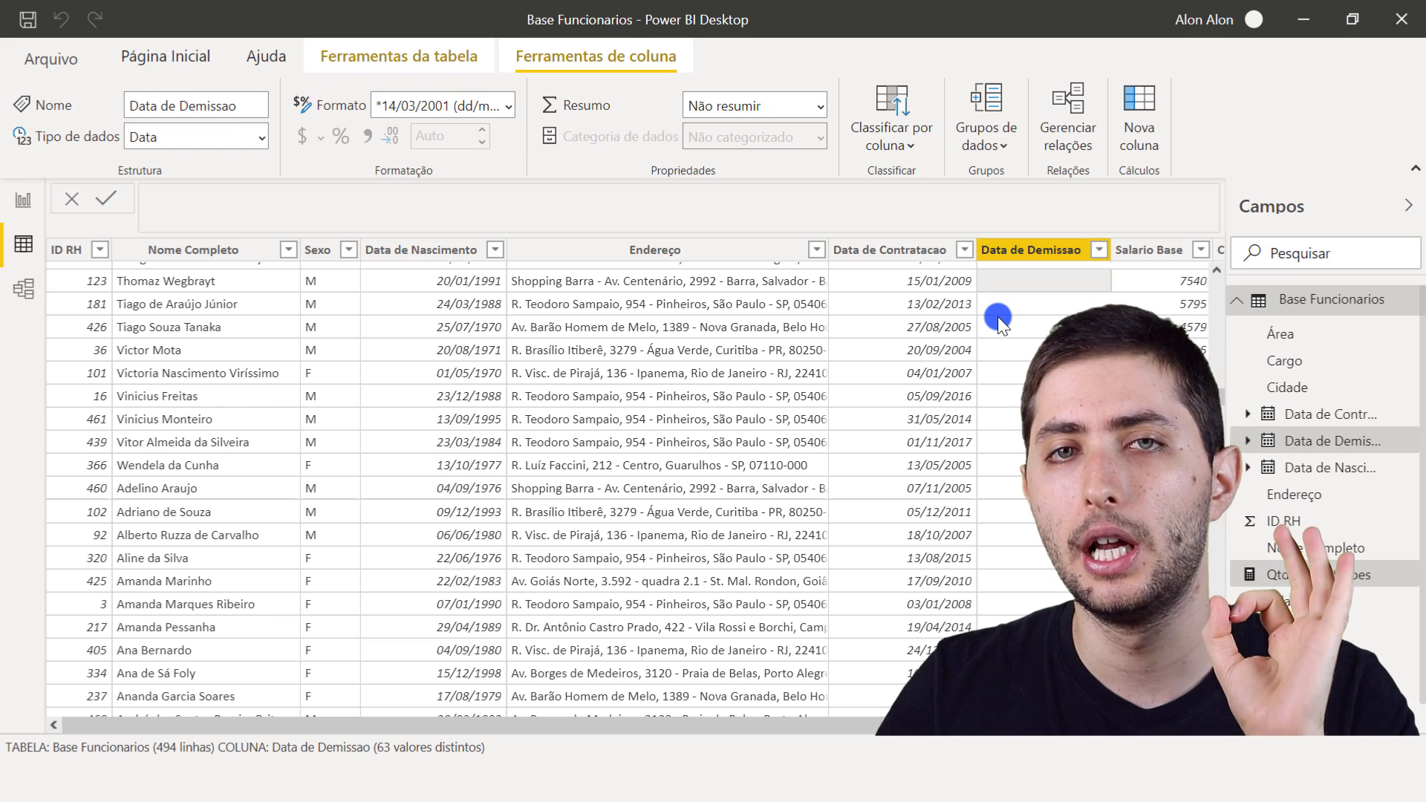
# - Create a new measure in Base Funcionarios named Qtd Funcionarios Ativos and open its formula with the CALCULATE function
pyautogui.rightClick(736, 349)
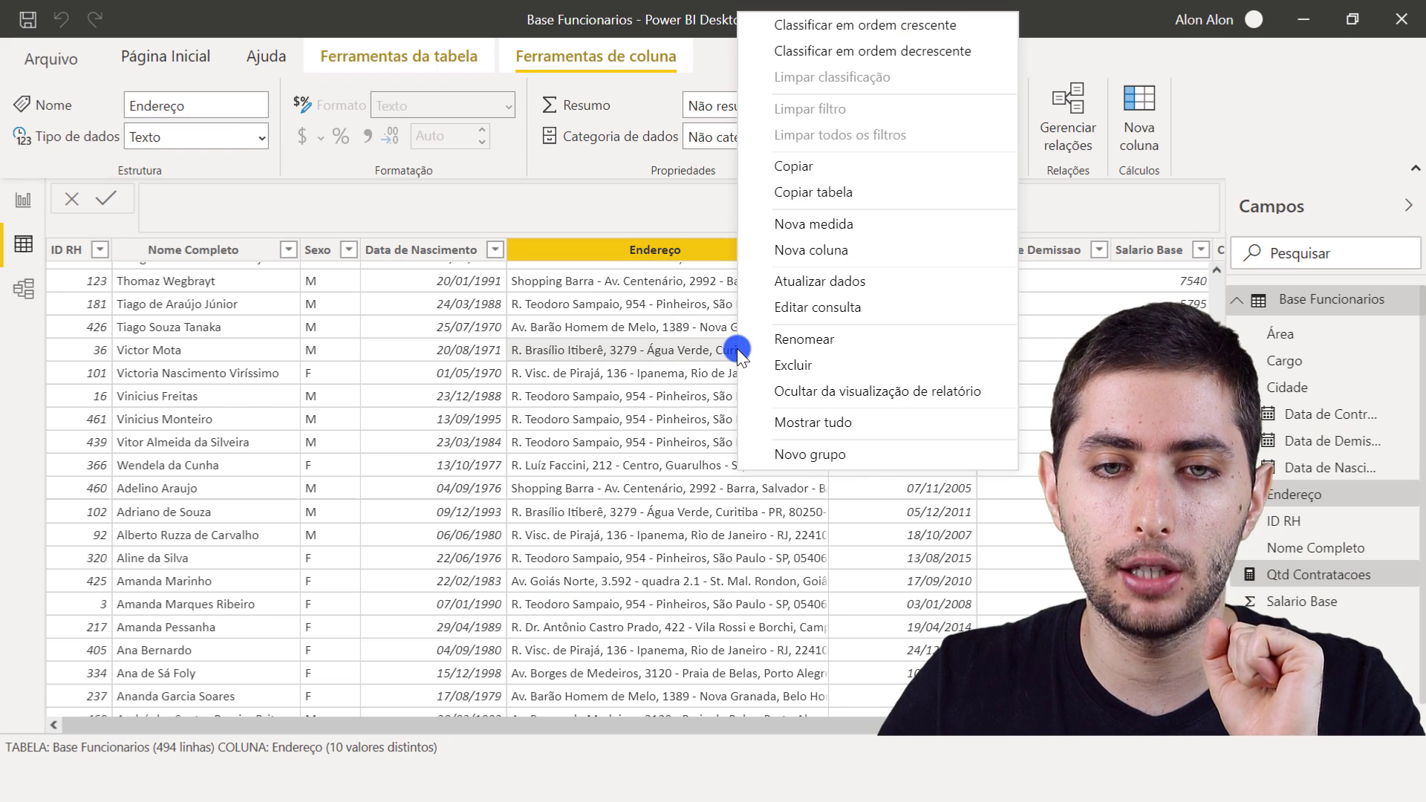
pyautogui.click(843, 223)
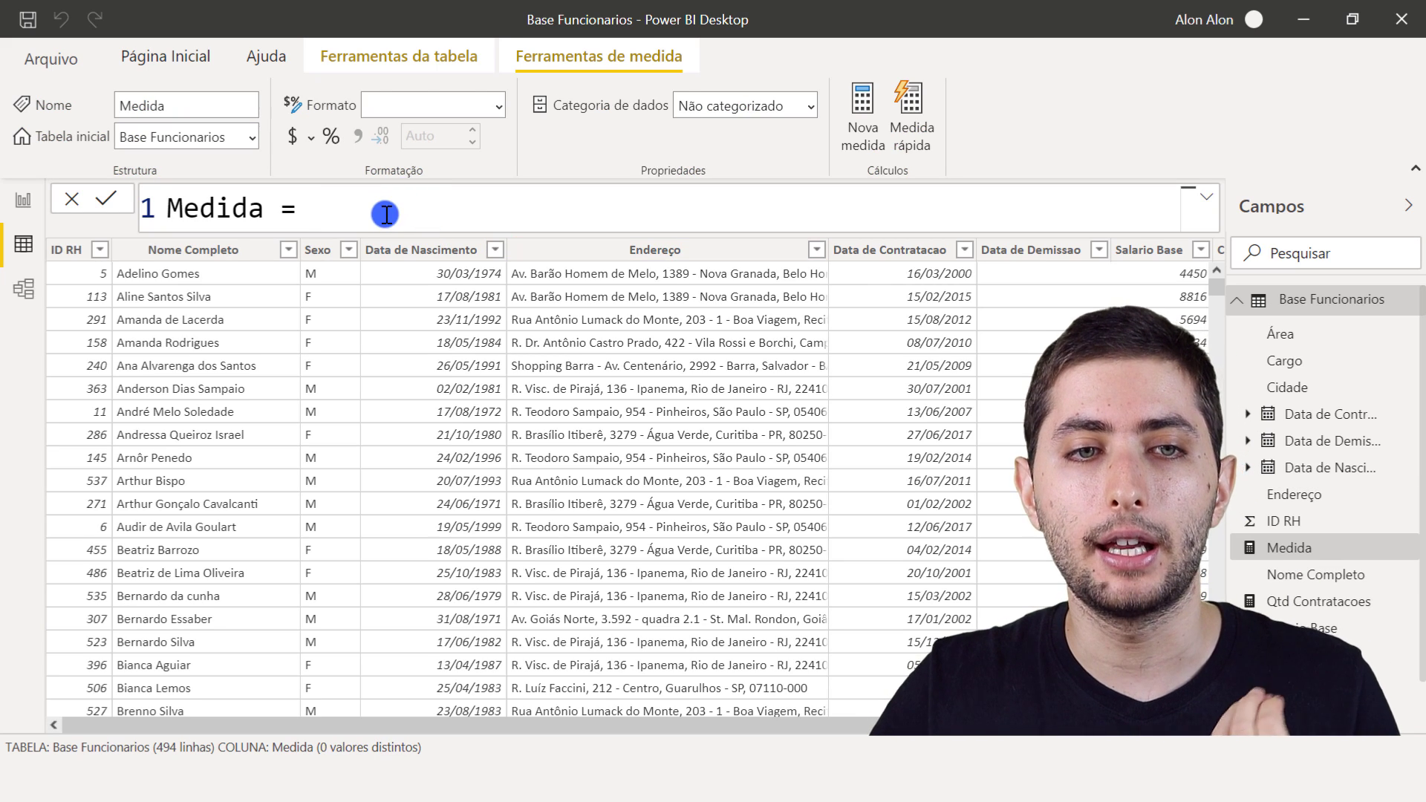
pyautogui.moveTo(386, 215); pyautogui.dragTo(109, 212)
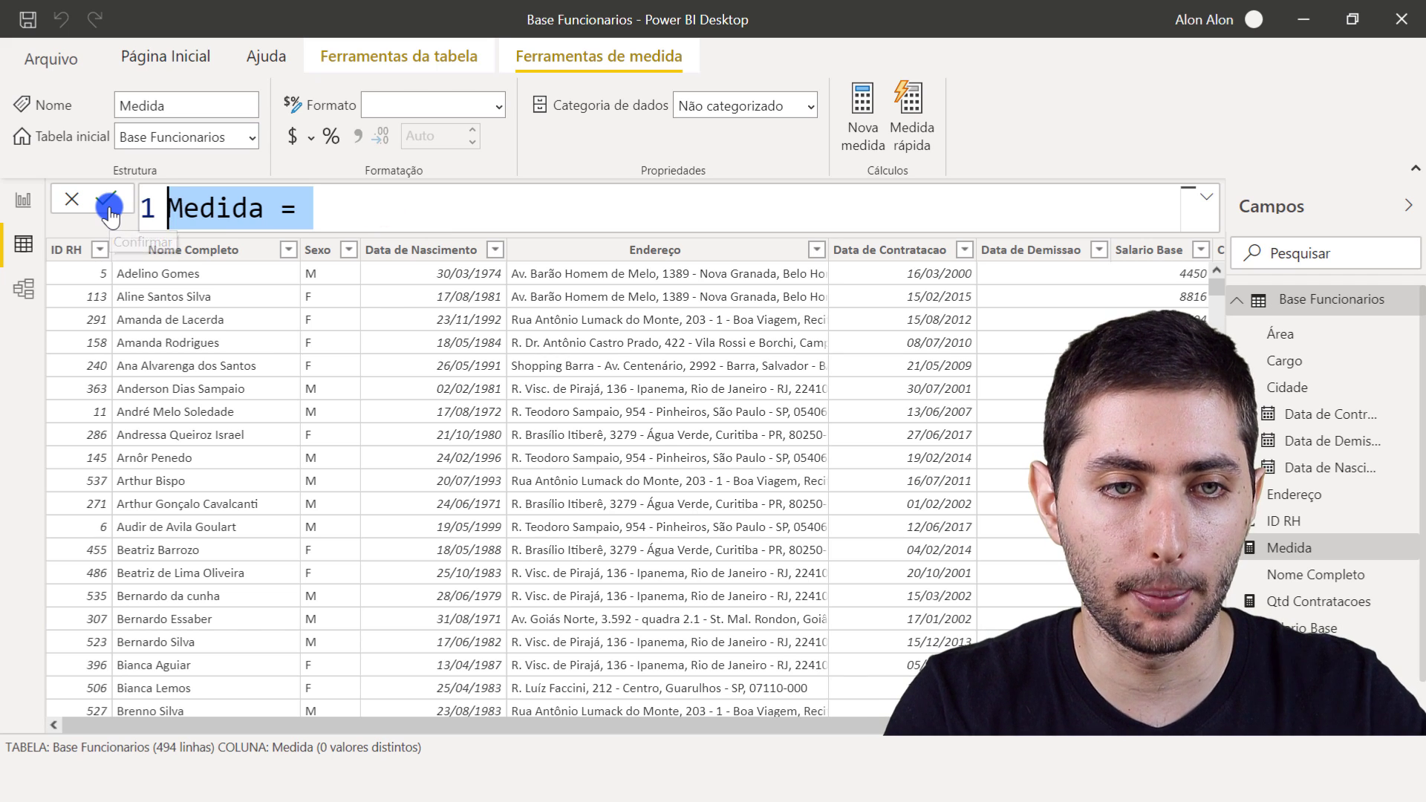
pyautogui.write('Qtd Funcionarios Ativos')
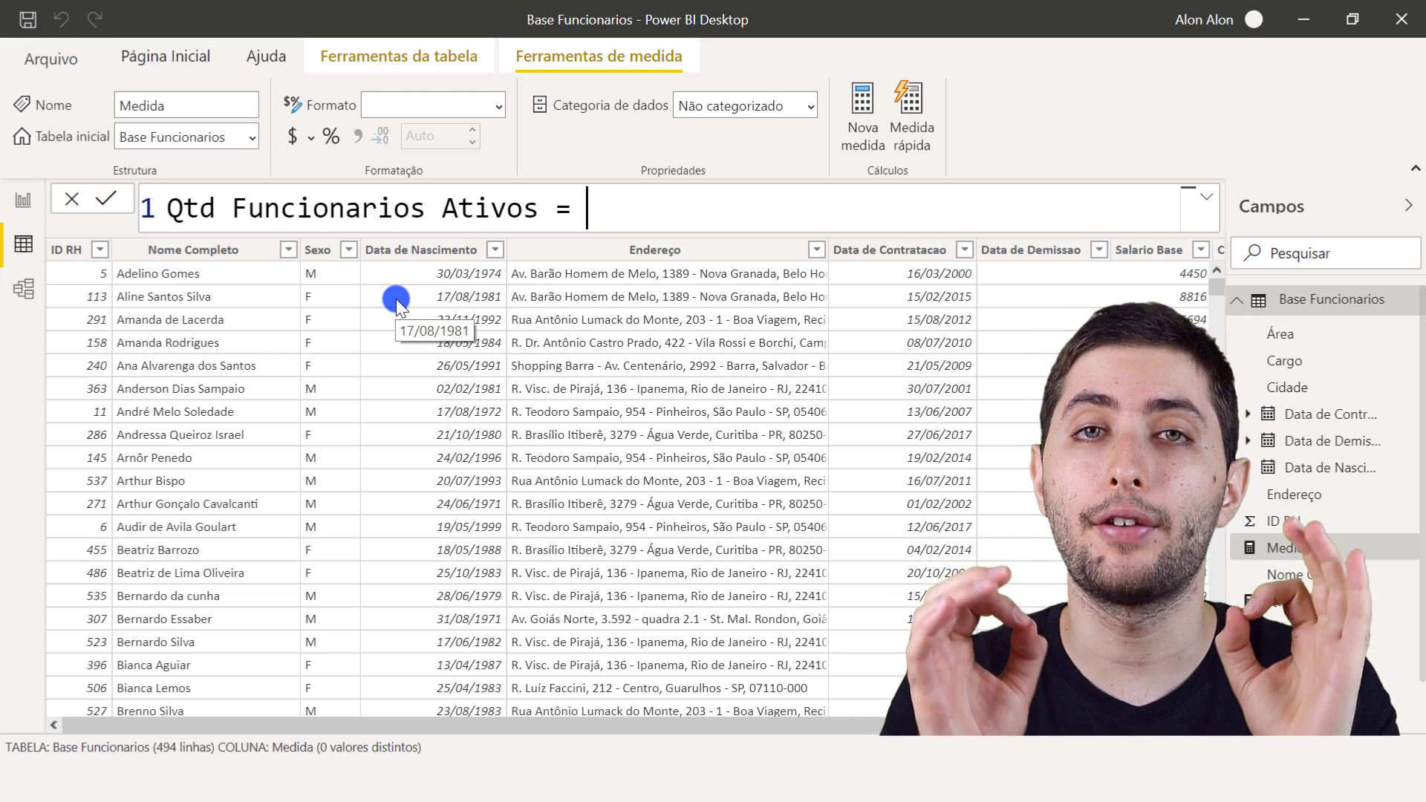
pyautogui.write('calcul')
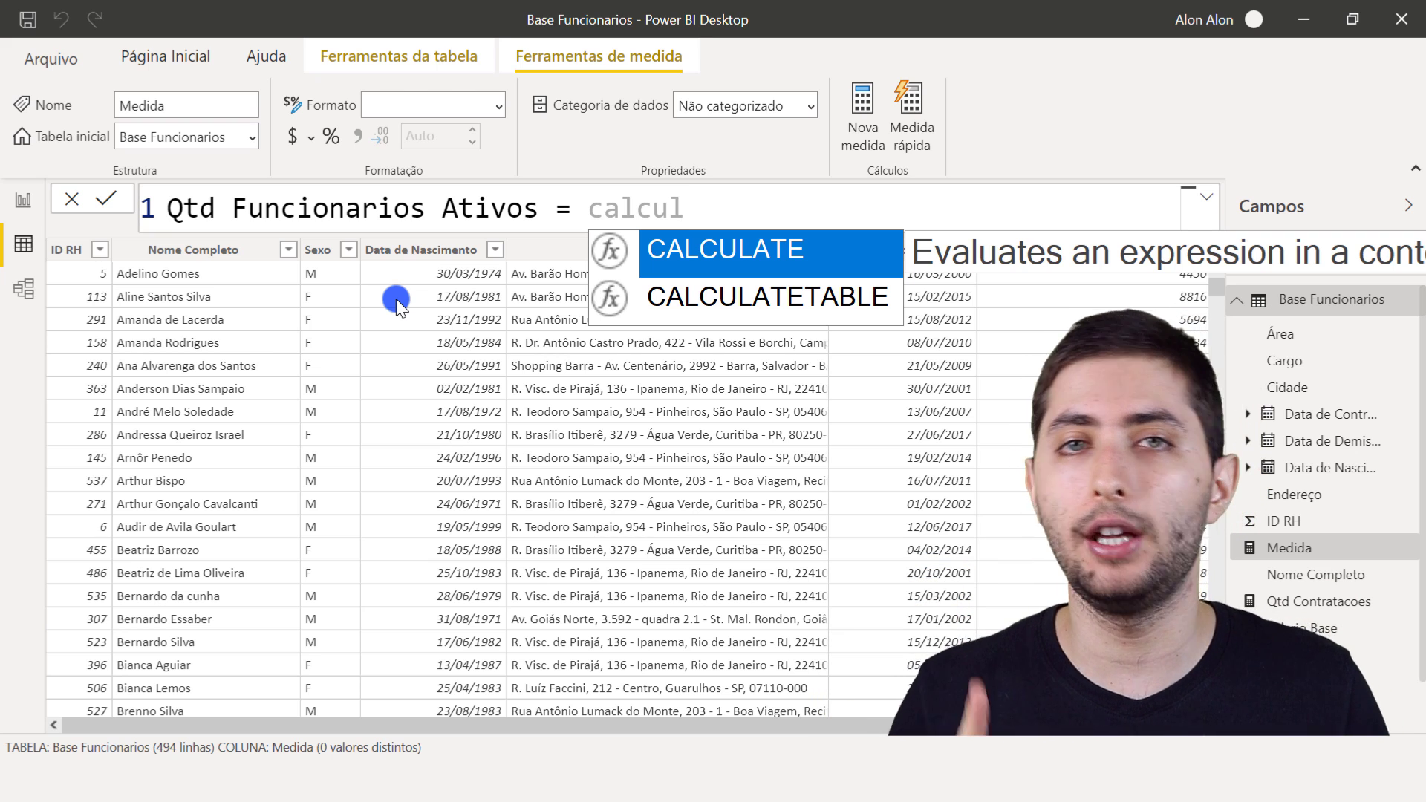
pyautogui.press('Tab')
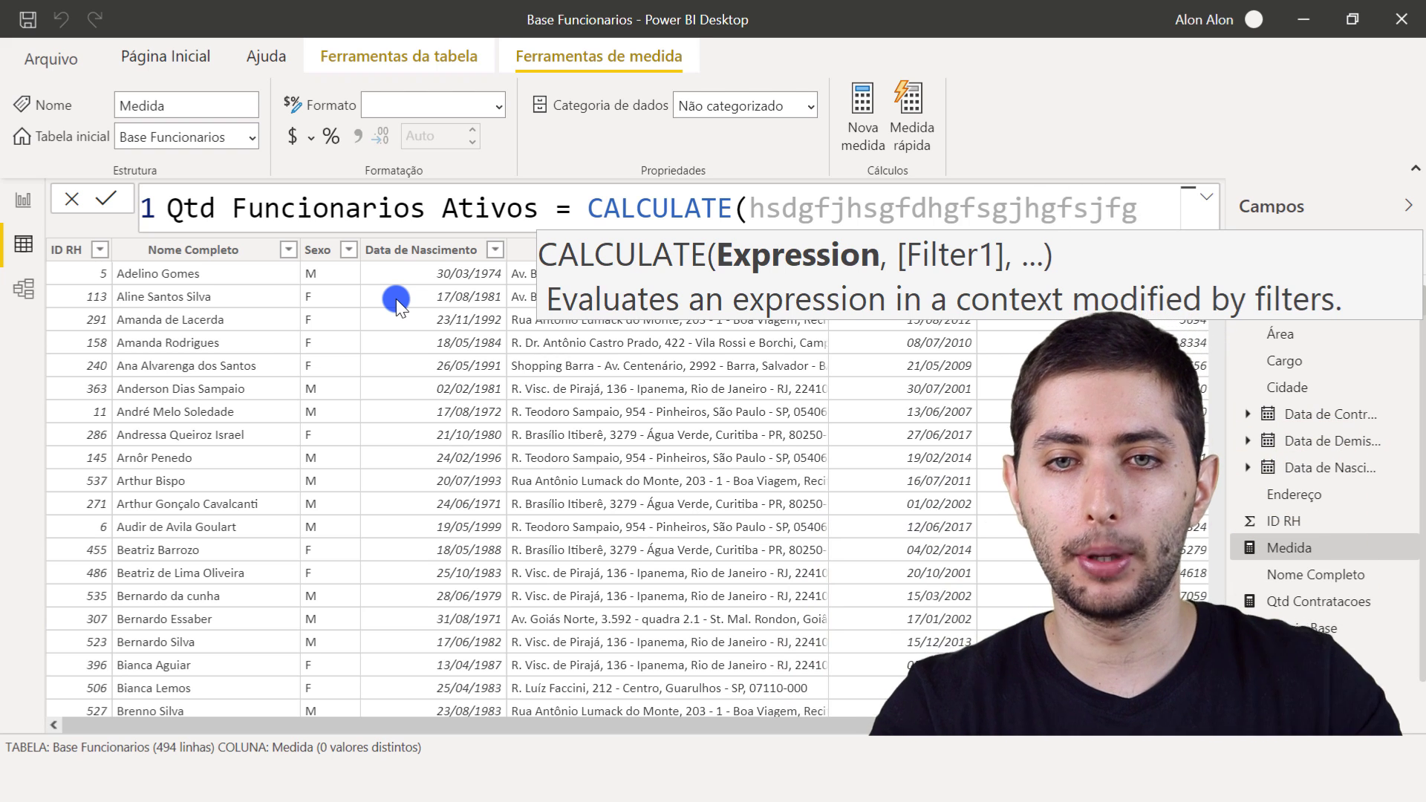
pyautogui.write('sdfjksdhfjgsdfhjsdgfgf')
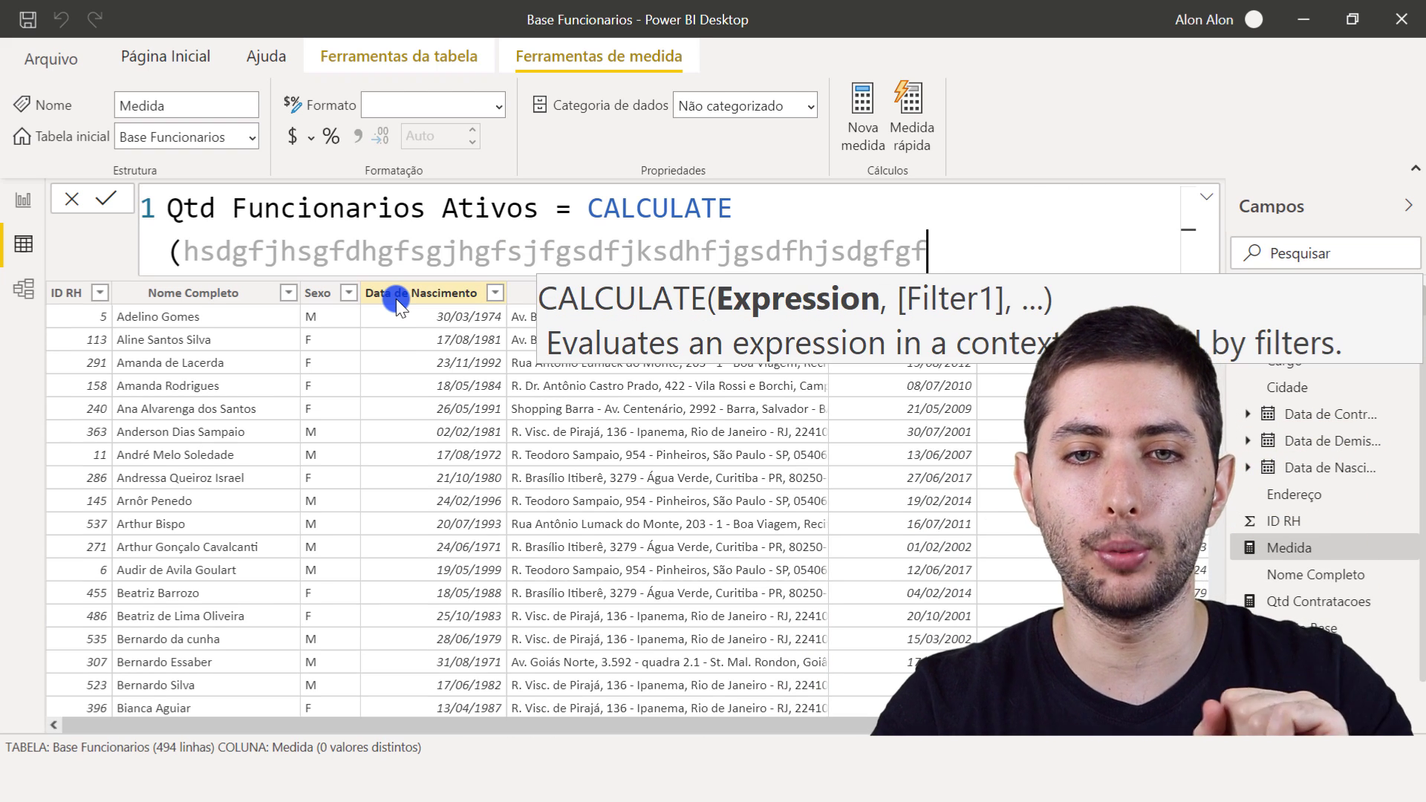
pyautogui.press('BackSpace')
pyautogui.press('BackSpace')
pyautogui.press('BackSpace')
pyautogui.press('BackSpace')
pyautogui.press('BackSpace')
pyautogui.press('BackSpace')
pyautogui.press('BackSpace')
pyautogui.press('BackSpace')
pyautogui.press('BackSpace')
pyautogui.press('BackSpace')
pyautogui.press('BackSpace')
pyautogui.press('BackSpace')
pyautogui.press('BackSpace')
pyautogui.press('BackSpace')
pyautogui.press('BackSpace')
pyautogui.press('BackSpace')
pyautogui.press('BackSpace')
pyautogui.press('BackSpace')
pyautogui.press('BackSpace')
pyautogui.press('BackSpace')
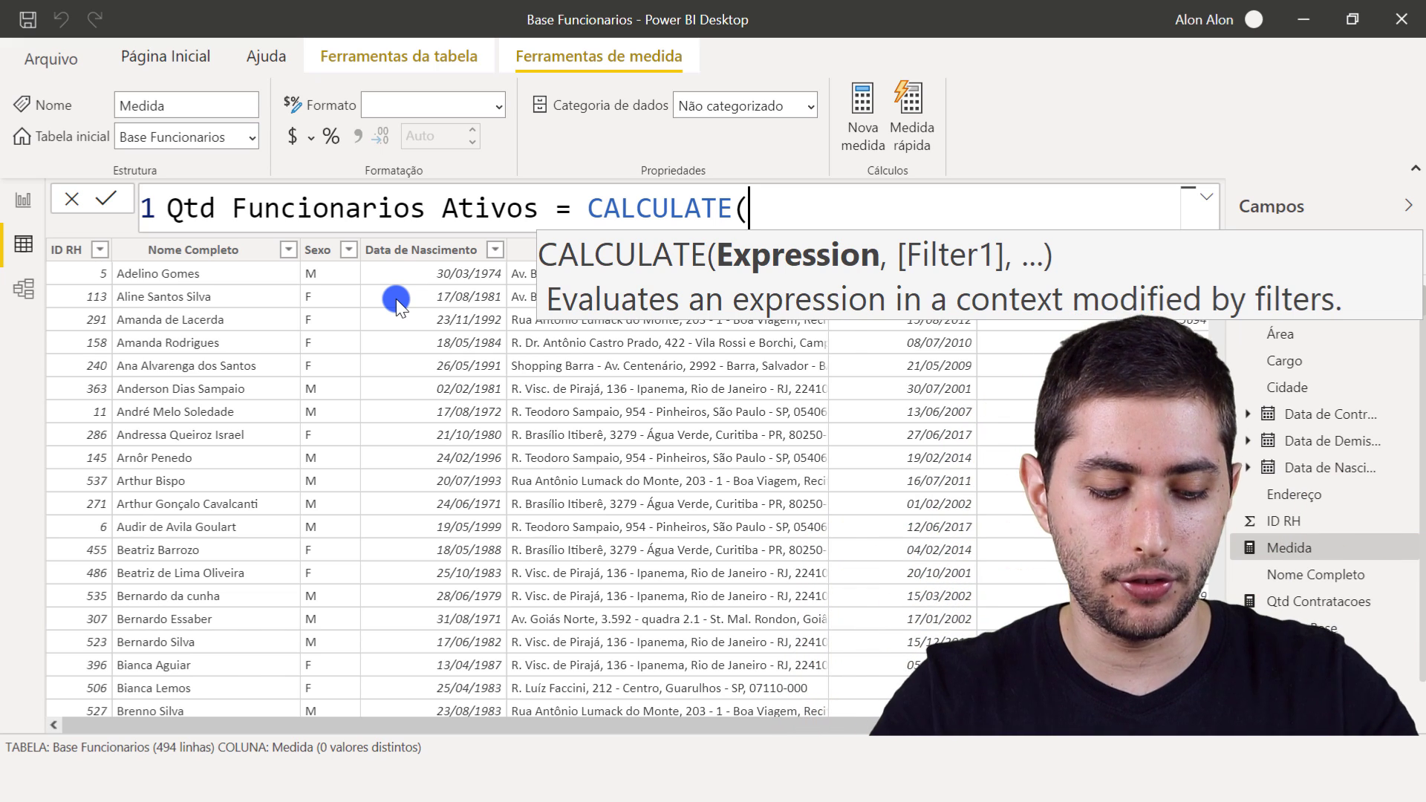
# - Enter COUNTROWS('Base Funcionarios') on a new line as the expression argument of CALCULATE
pyautogui.hotkey('shift', 'Return')
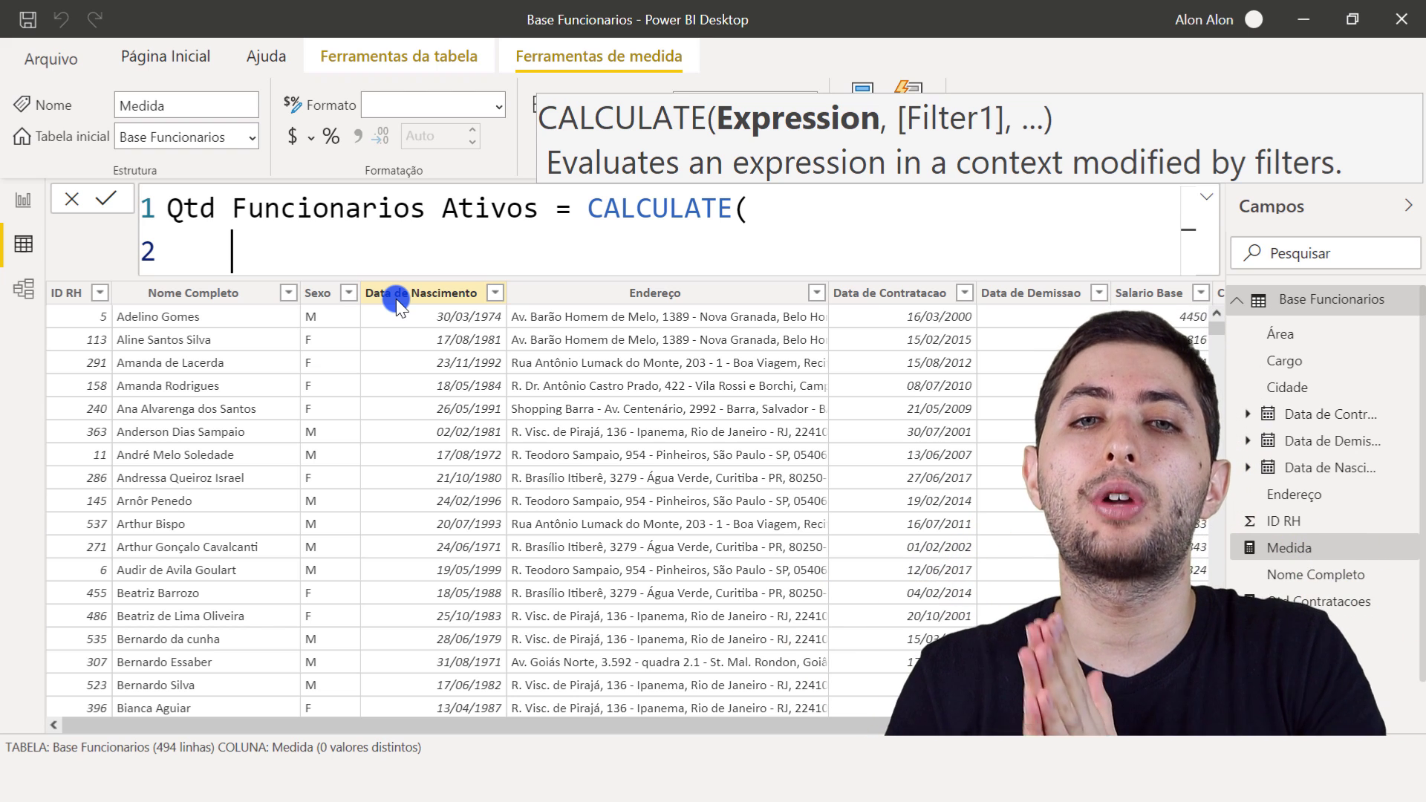
pyautogui.hotkey('ctrl', '2')
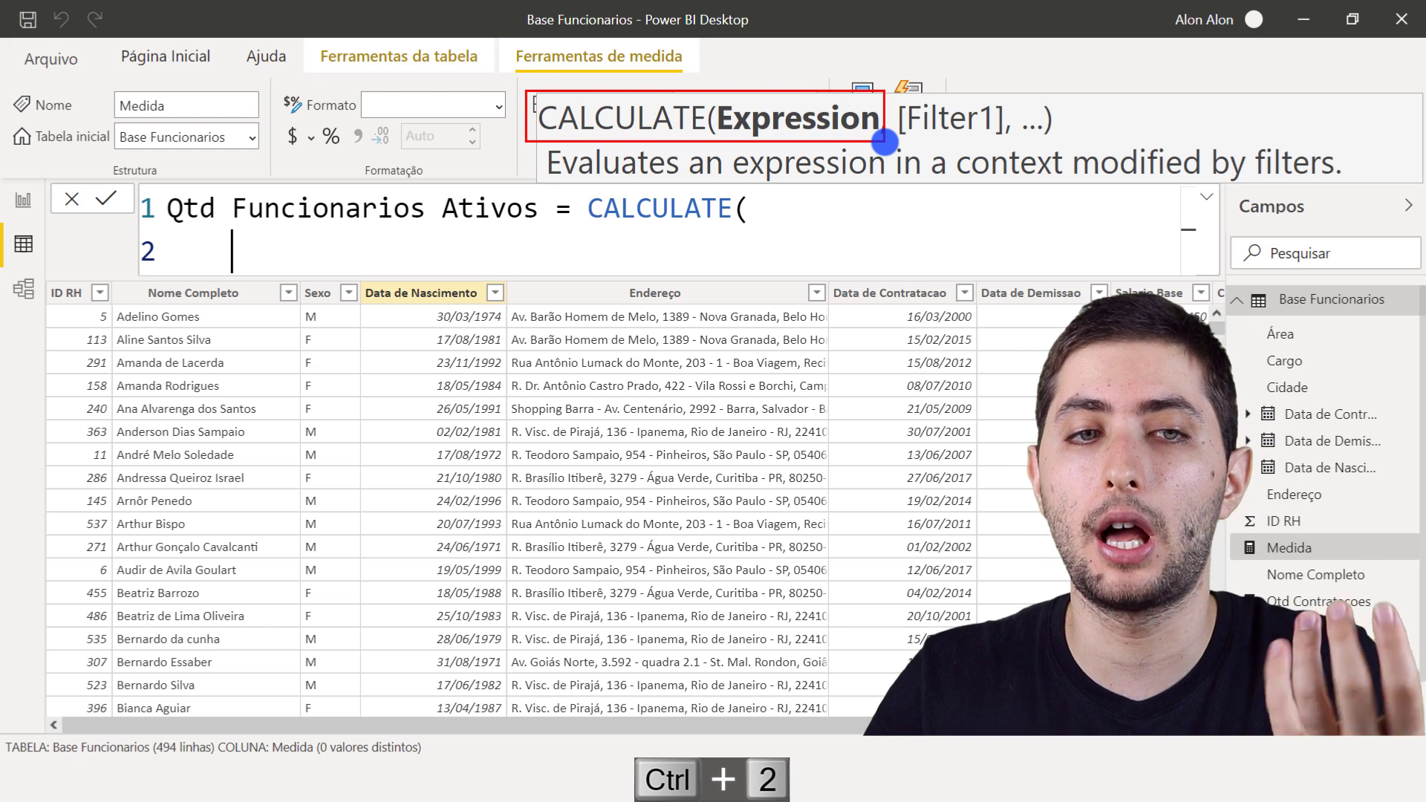
pyautogui.press('Escape')
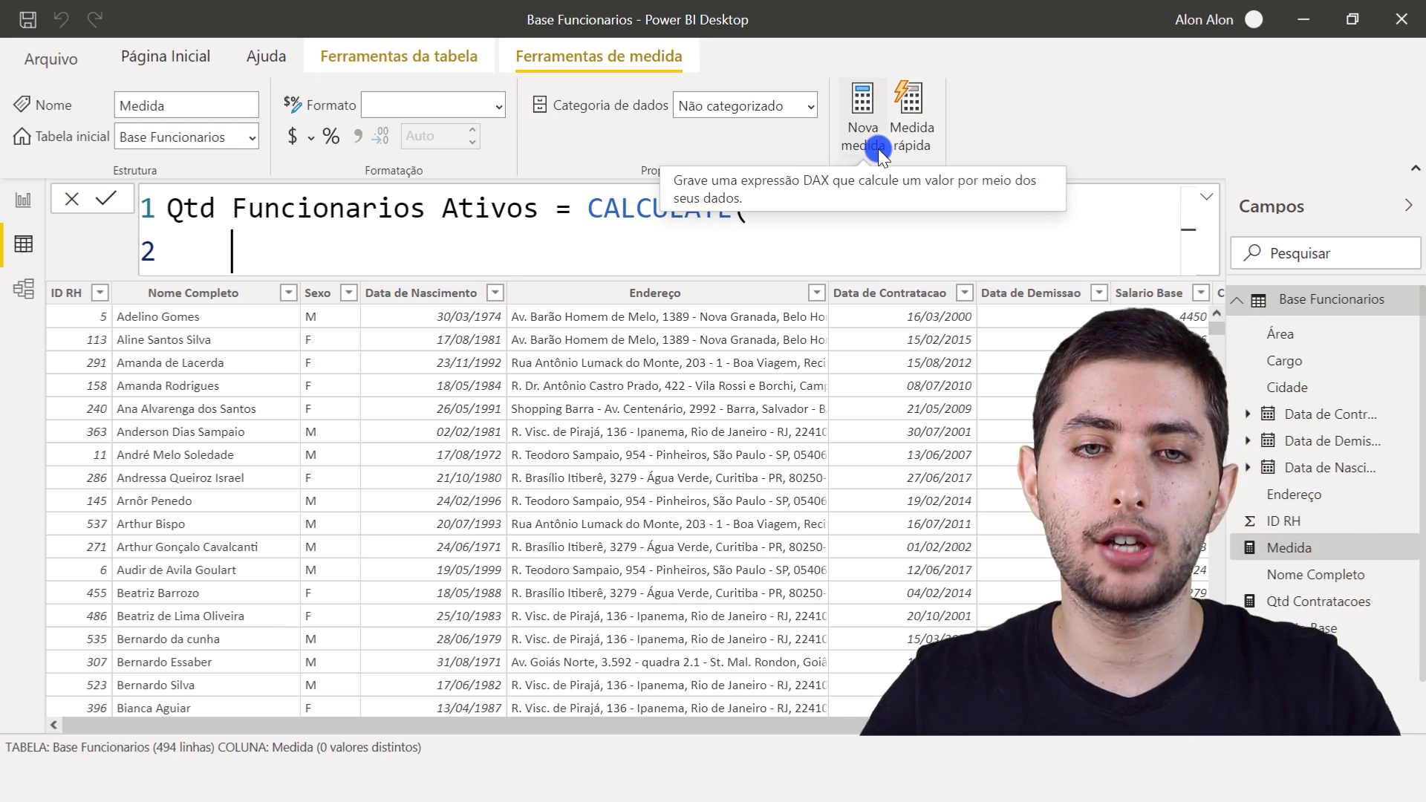
pyautogui.write('countro')
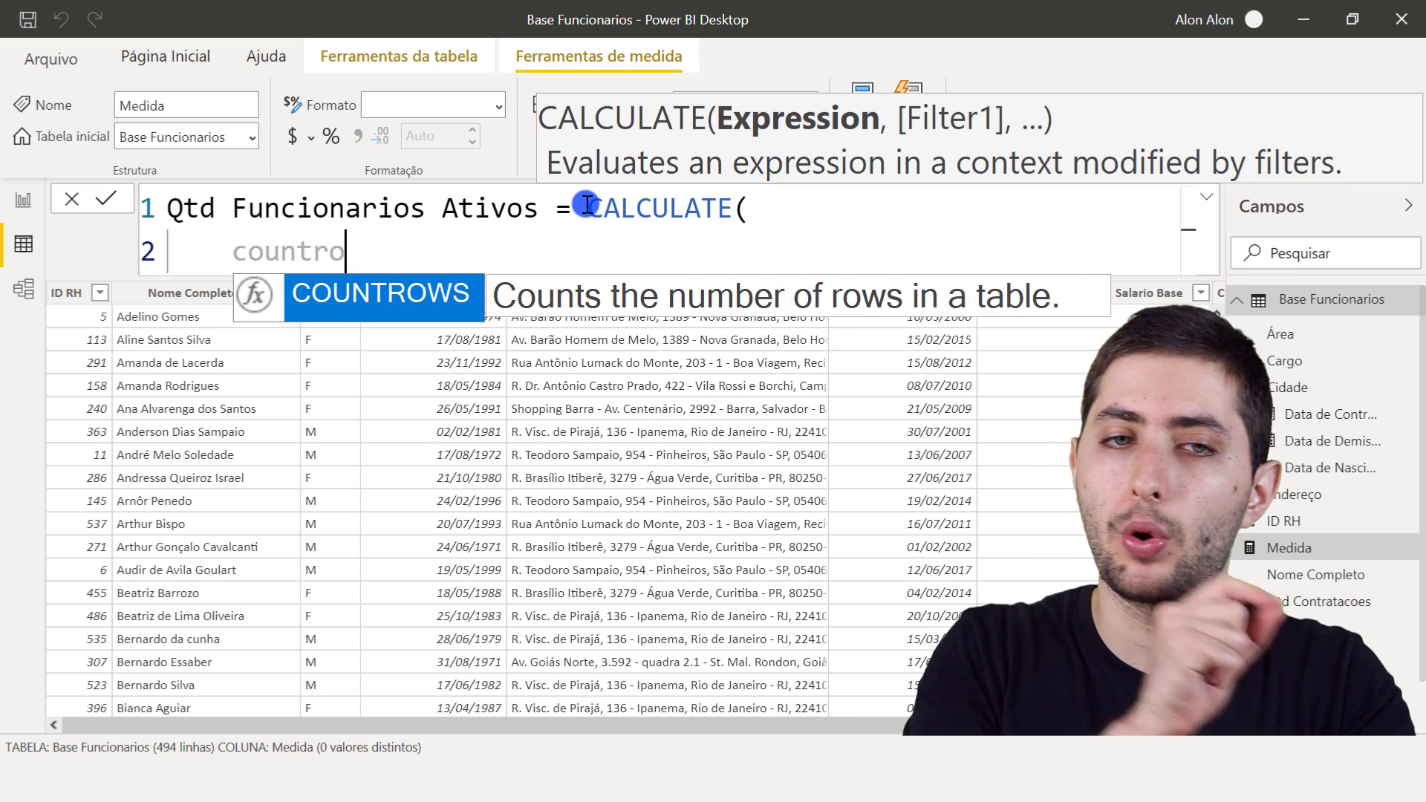
pyautogui.press('Tab')
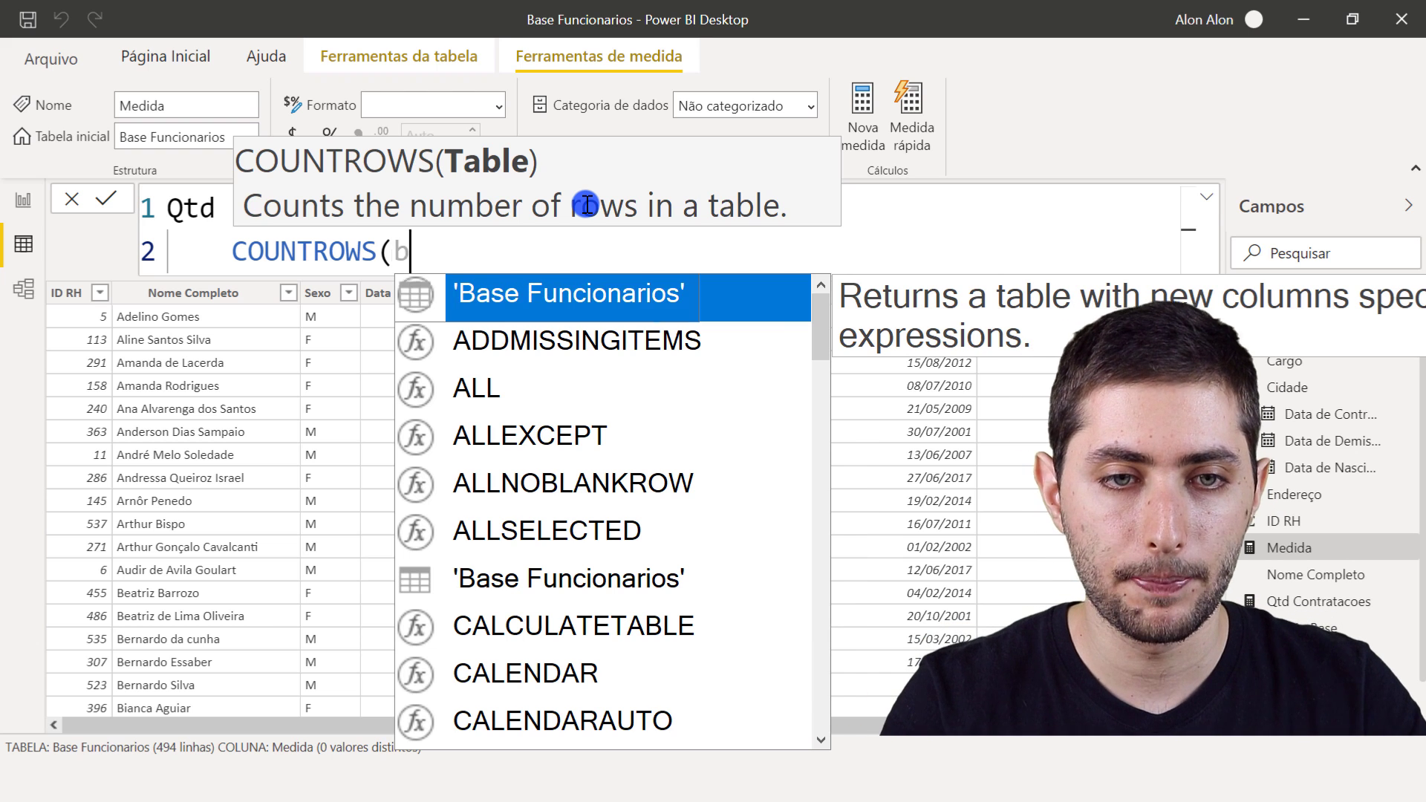
pyautogui.write('bas')
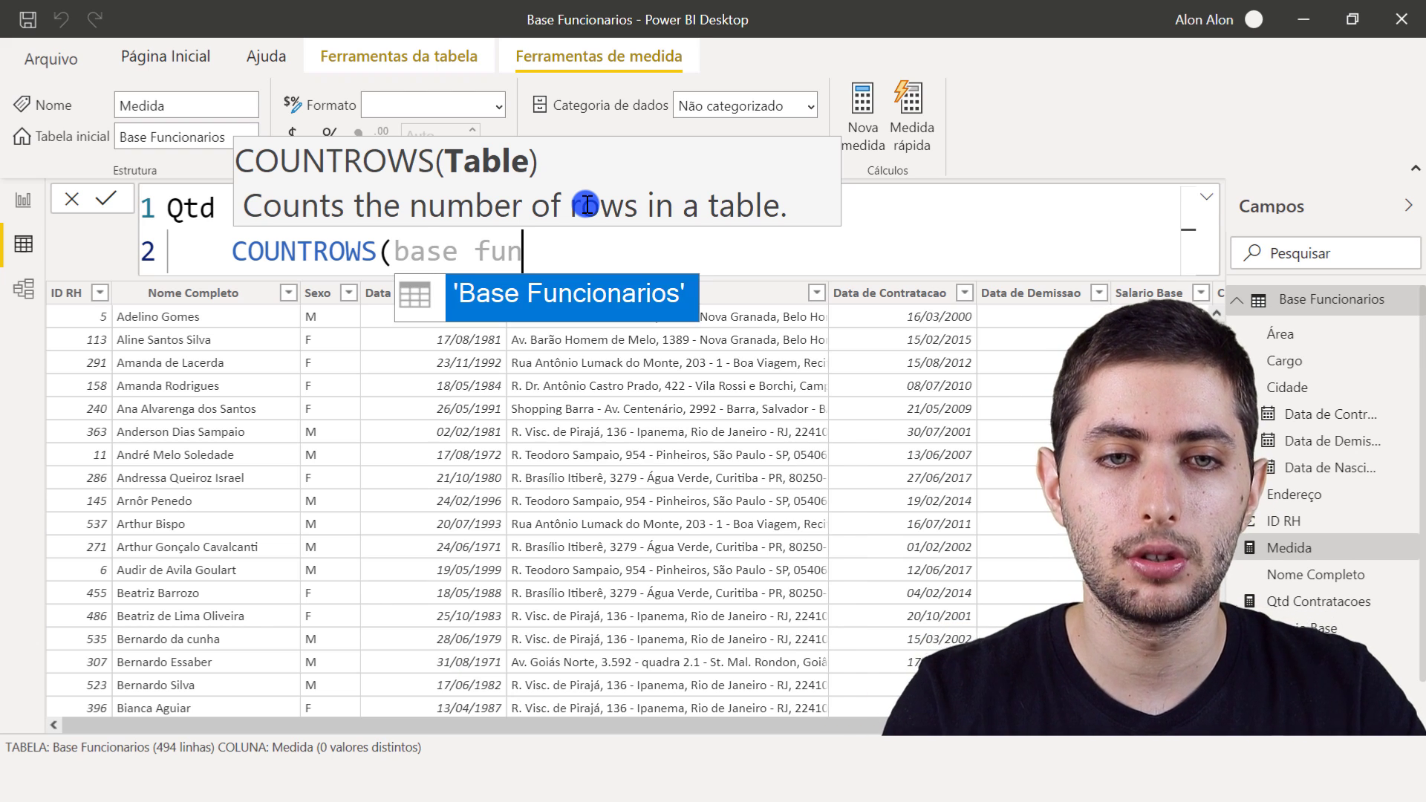
pyautogui.write('e fun')
pyautogui.press('Tab')
pyautogui.write(')')
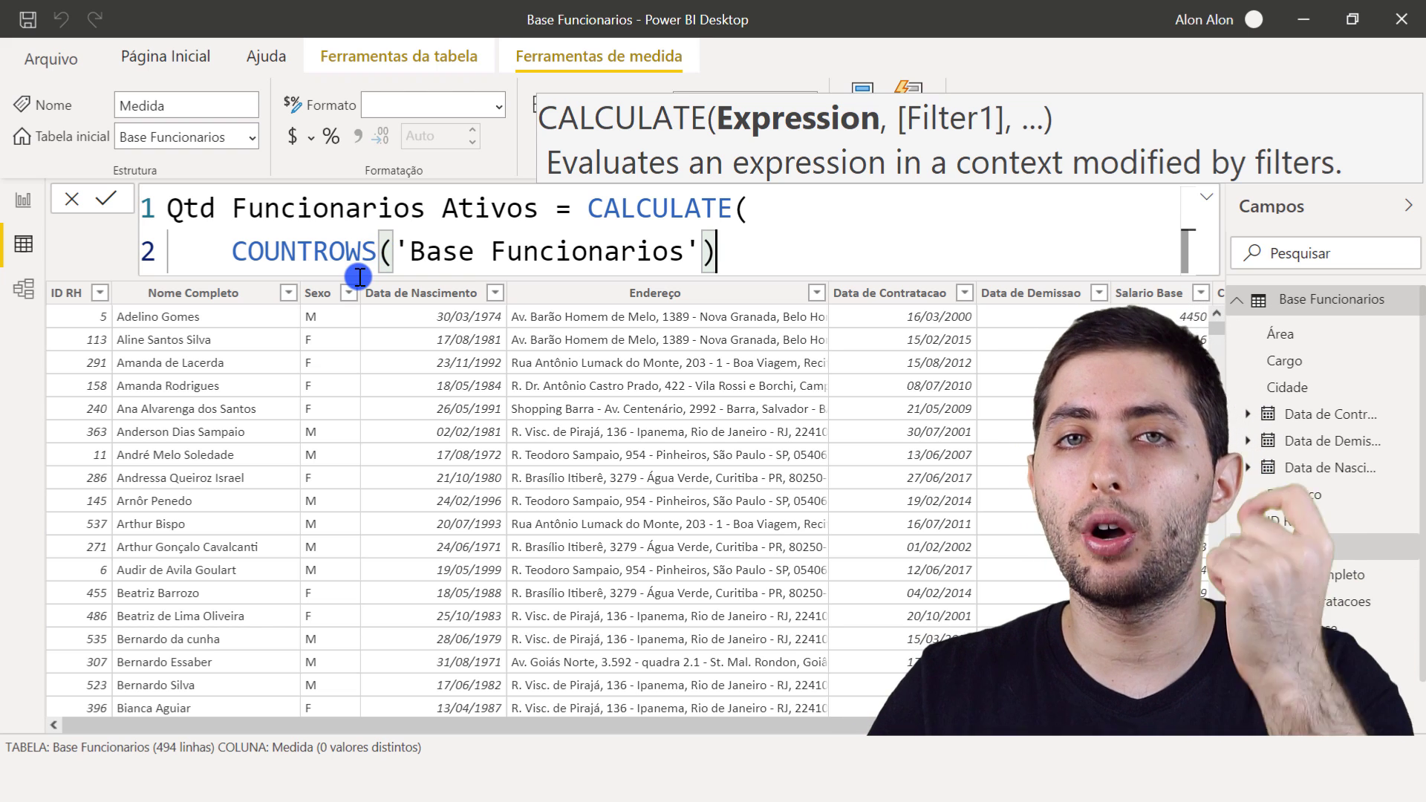
pyautogui.hotkey('ctrl', '2')
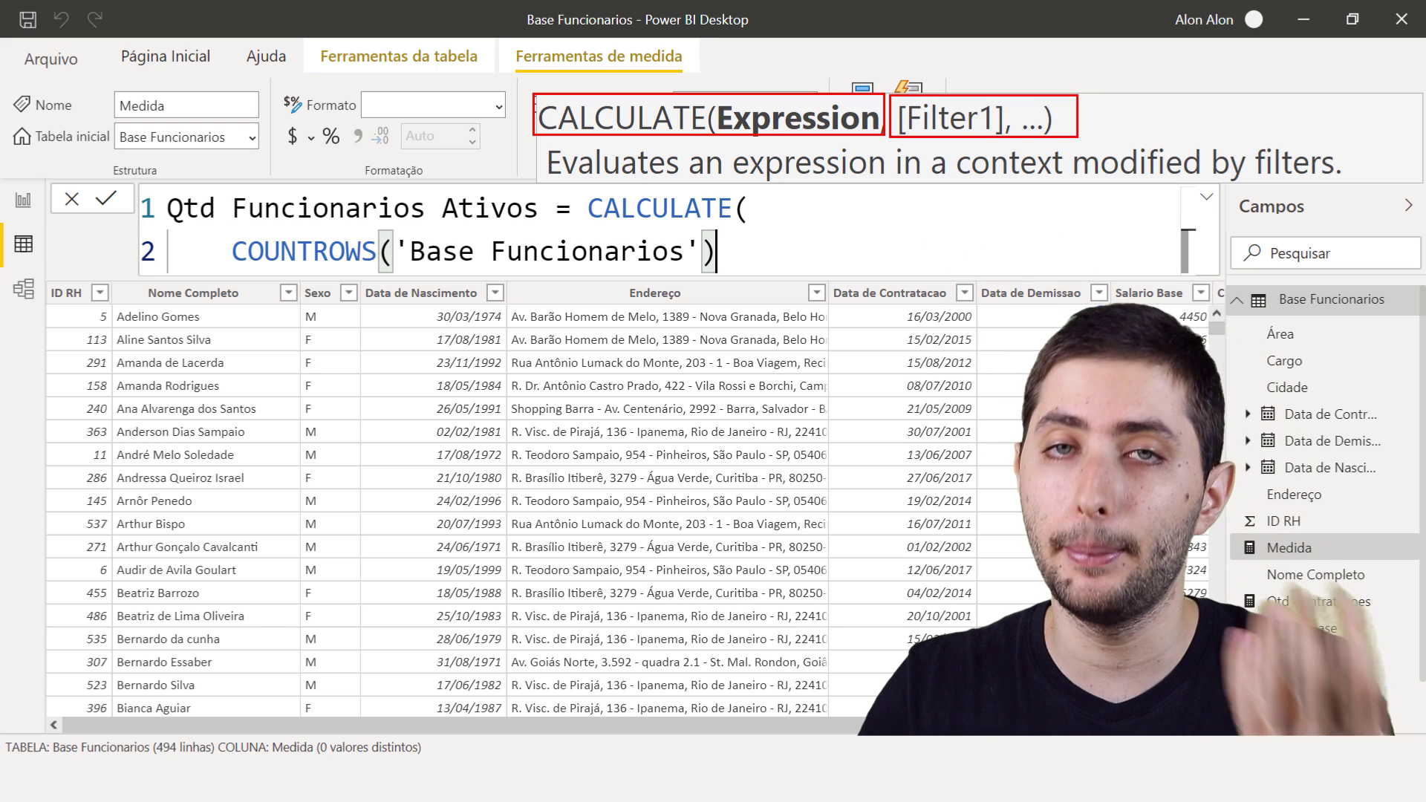
pyautogui.click(742, 258)
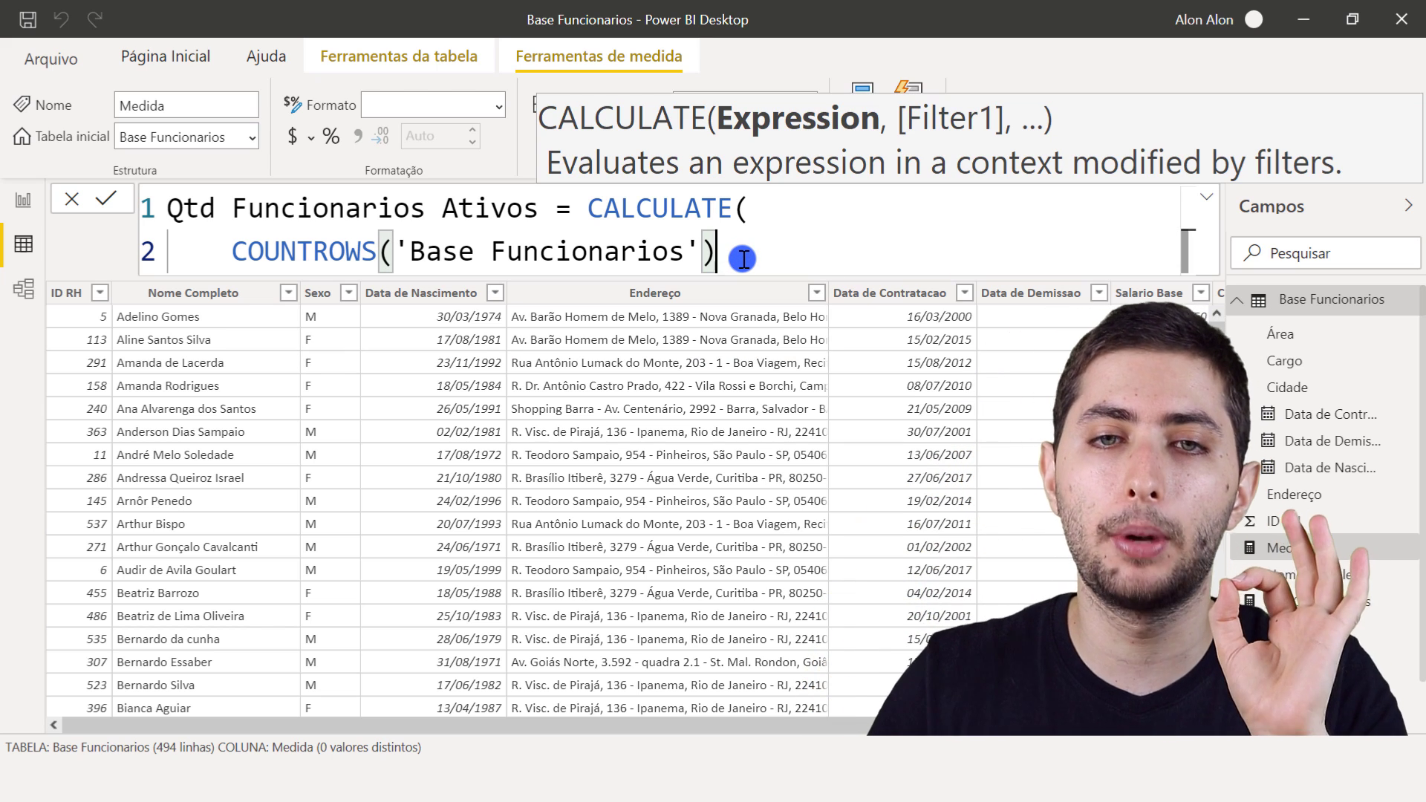
pyautogui.hotkey('ctrl', '2')
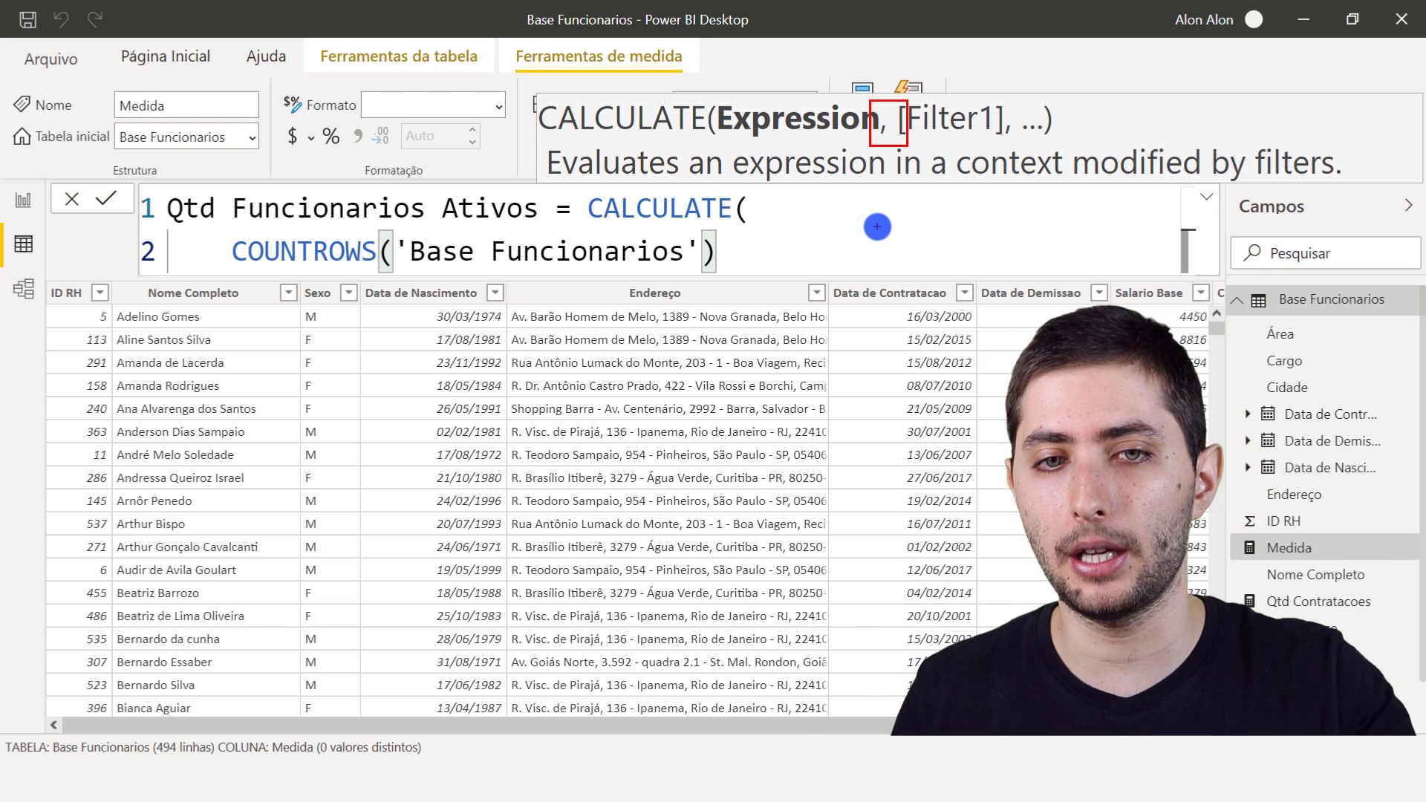
pyautogui.press('Escape')
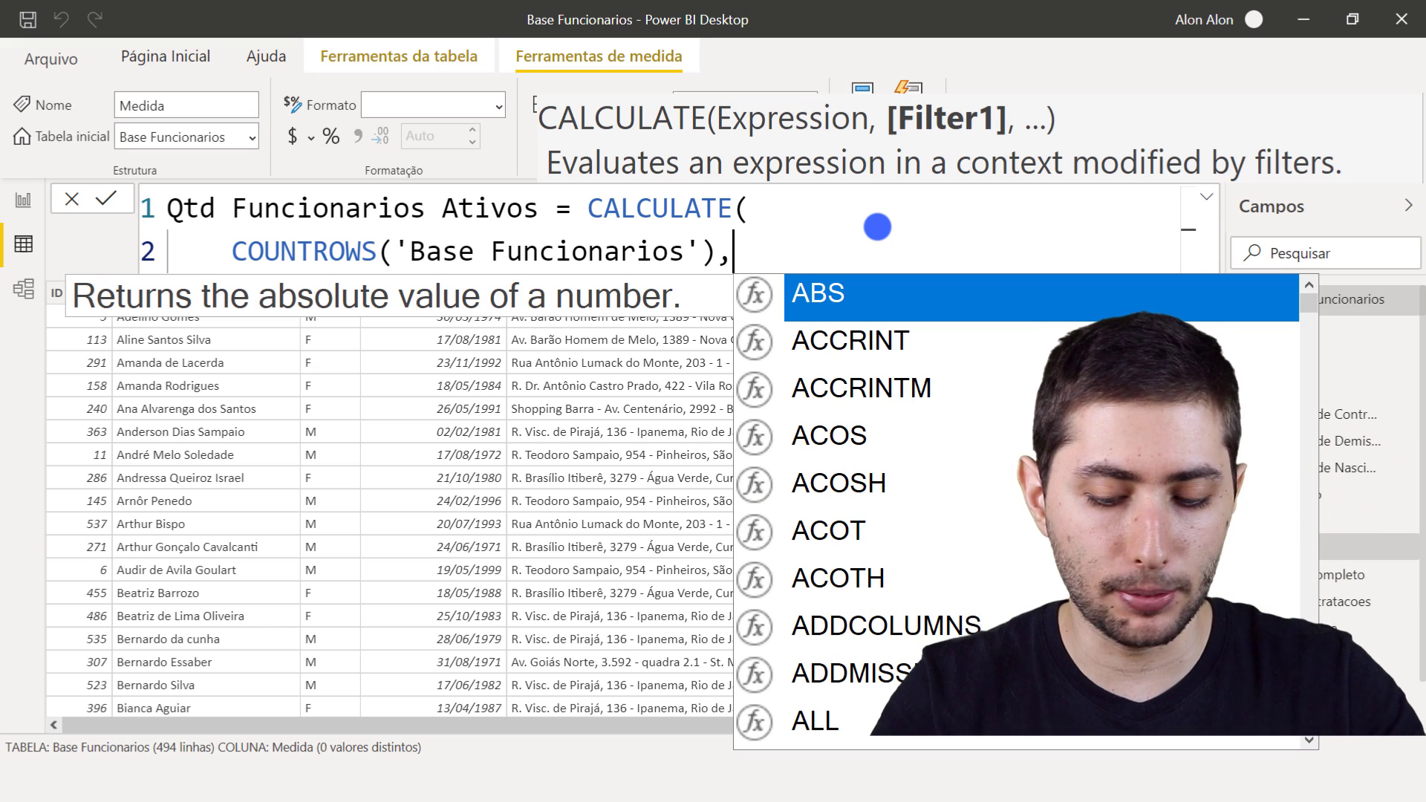
# - Add the filter 'Base Funcionarios'[Data de Demissao]=BLANK() on a new line of the Qtd Funcionarios Ativos formula
pyautogui.hotkey('shift', 'Return')
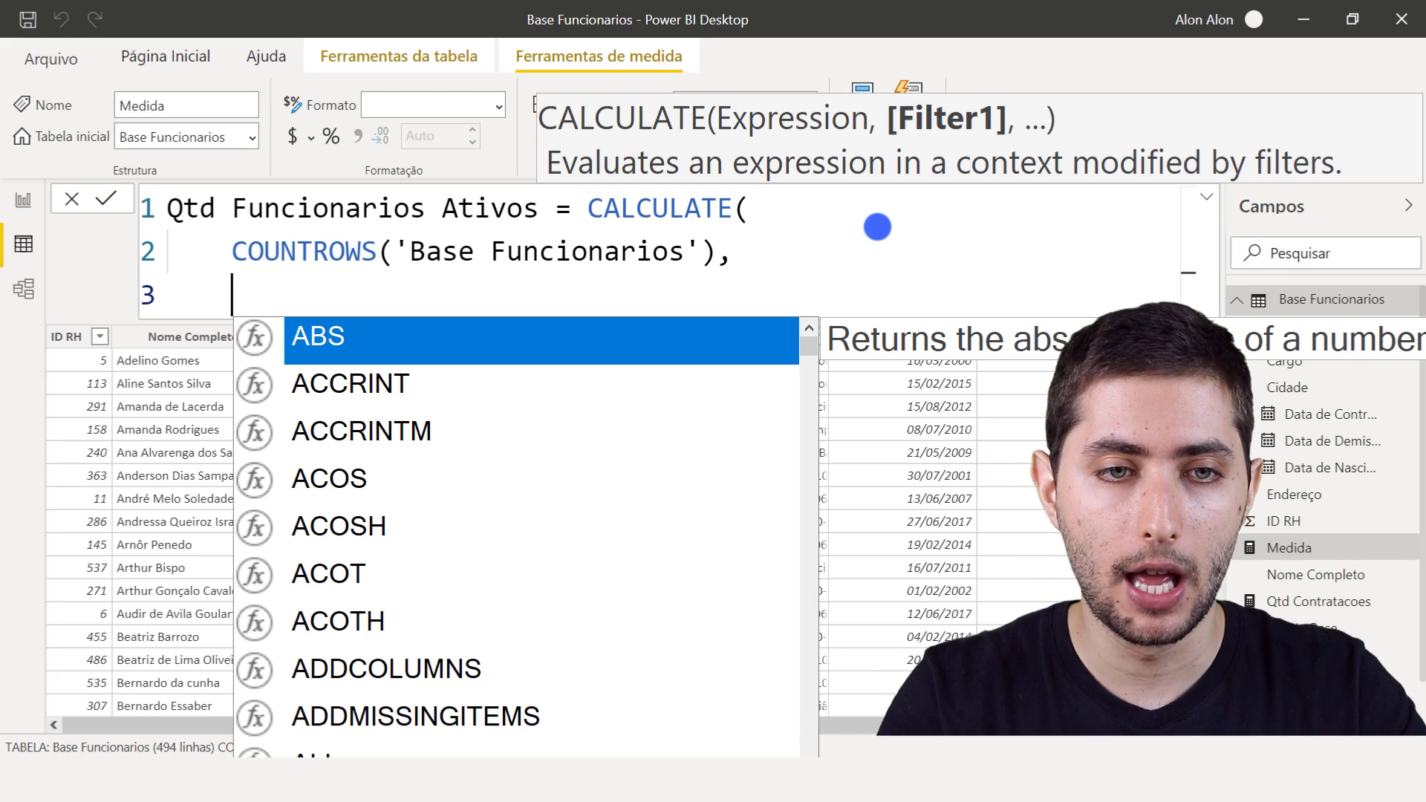
pyautogui.write('data de')
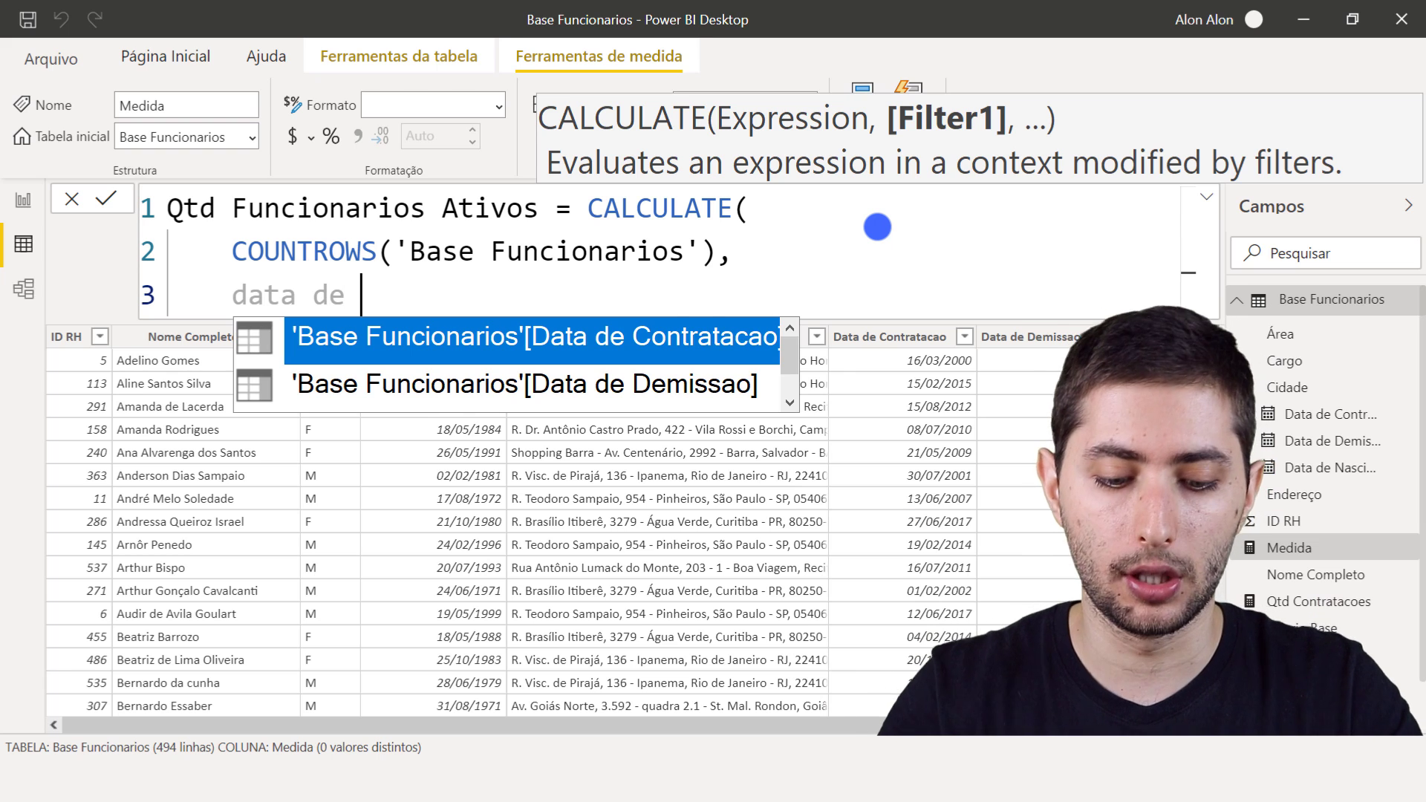
pyautogui.write(' demi')
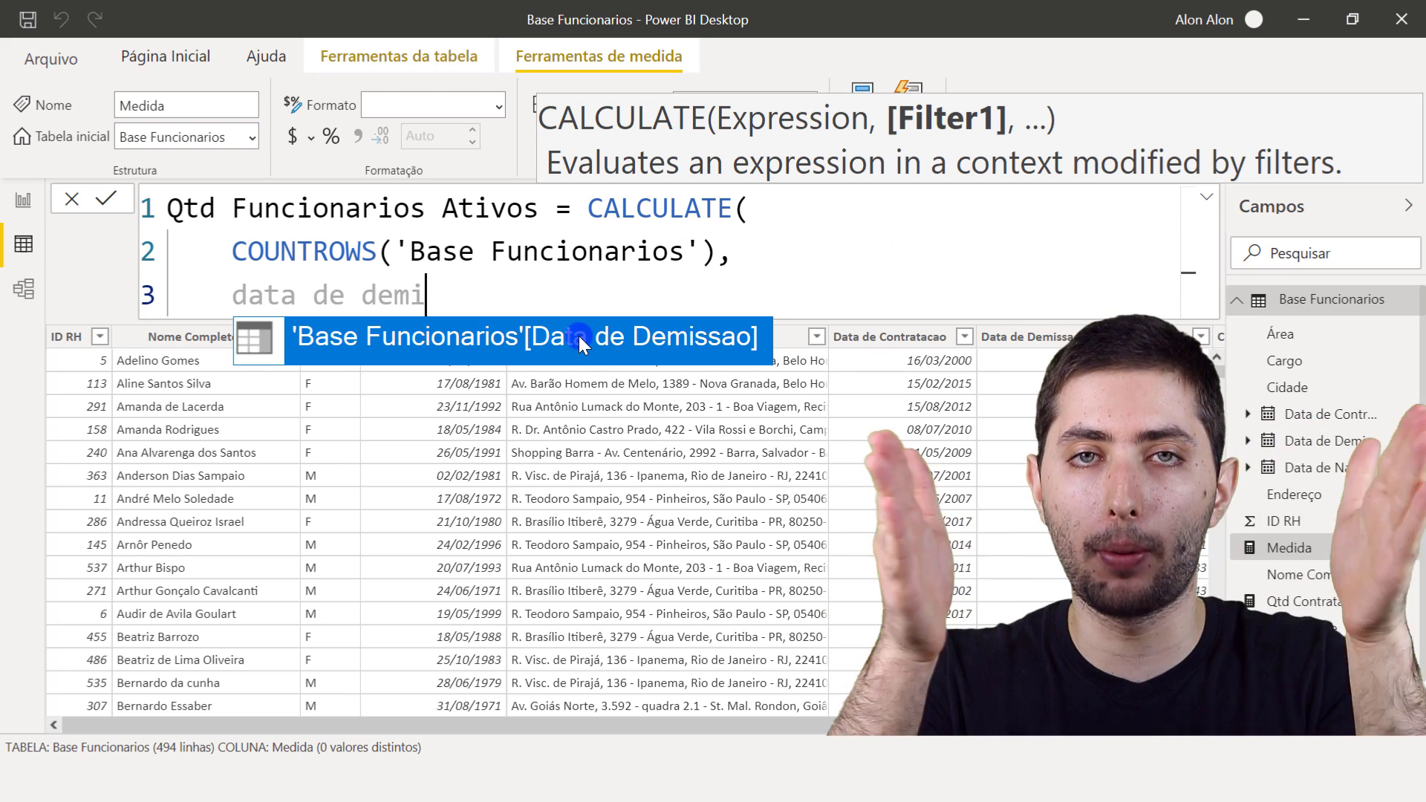
pyautogui.click(577, 336)
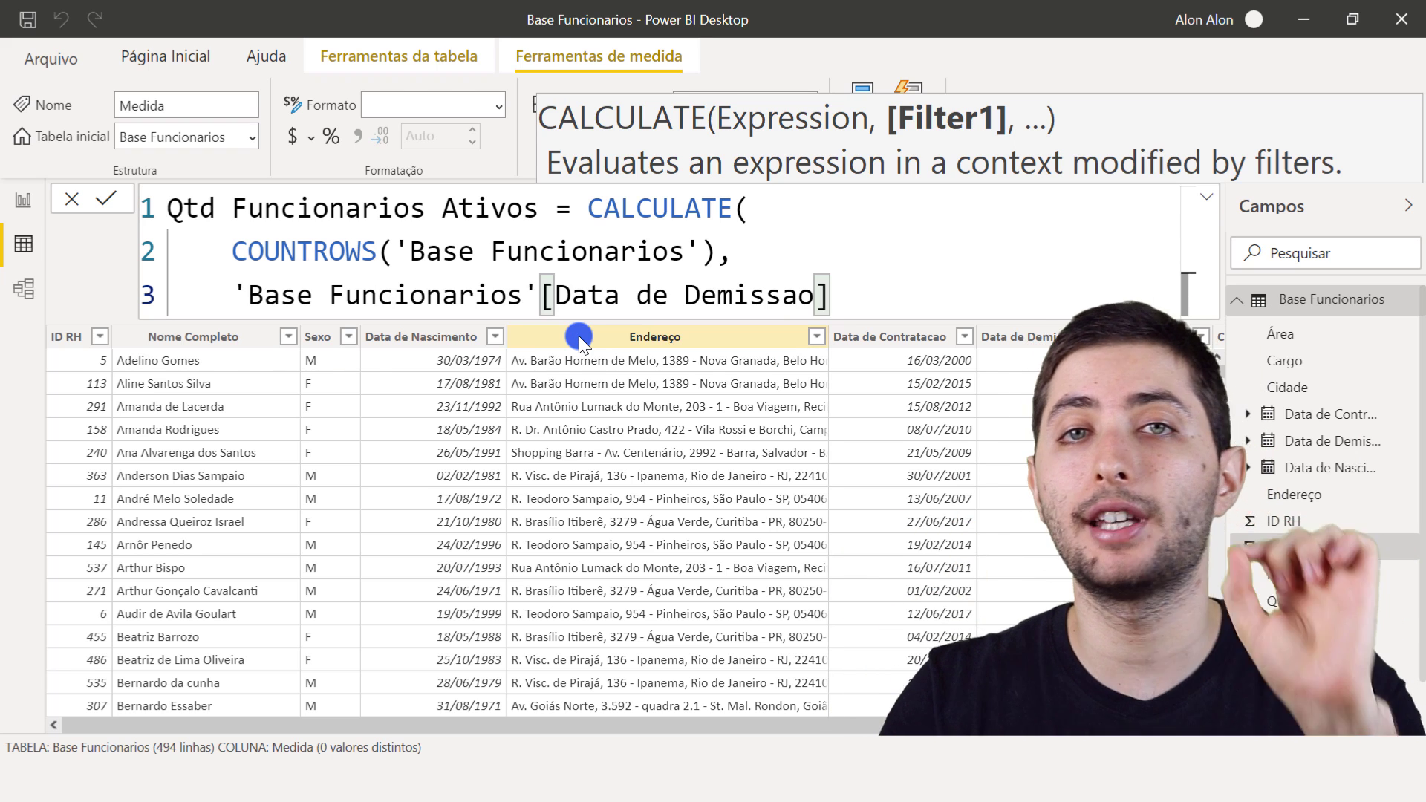
pyautogui.write('=')
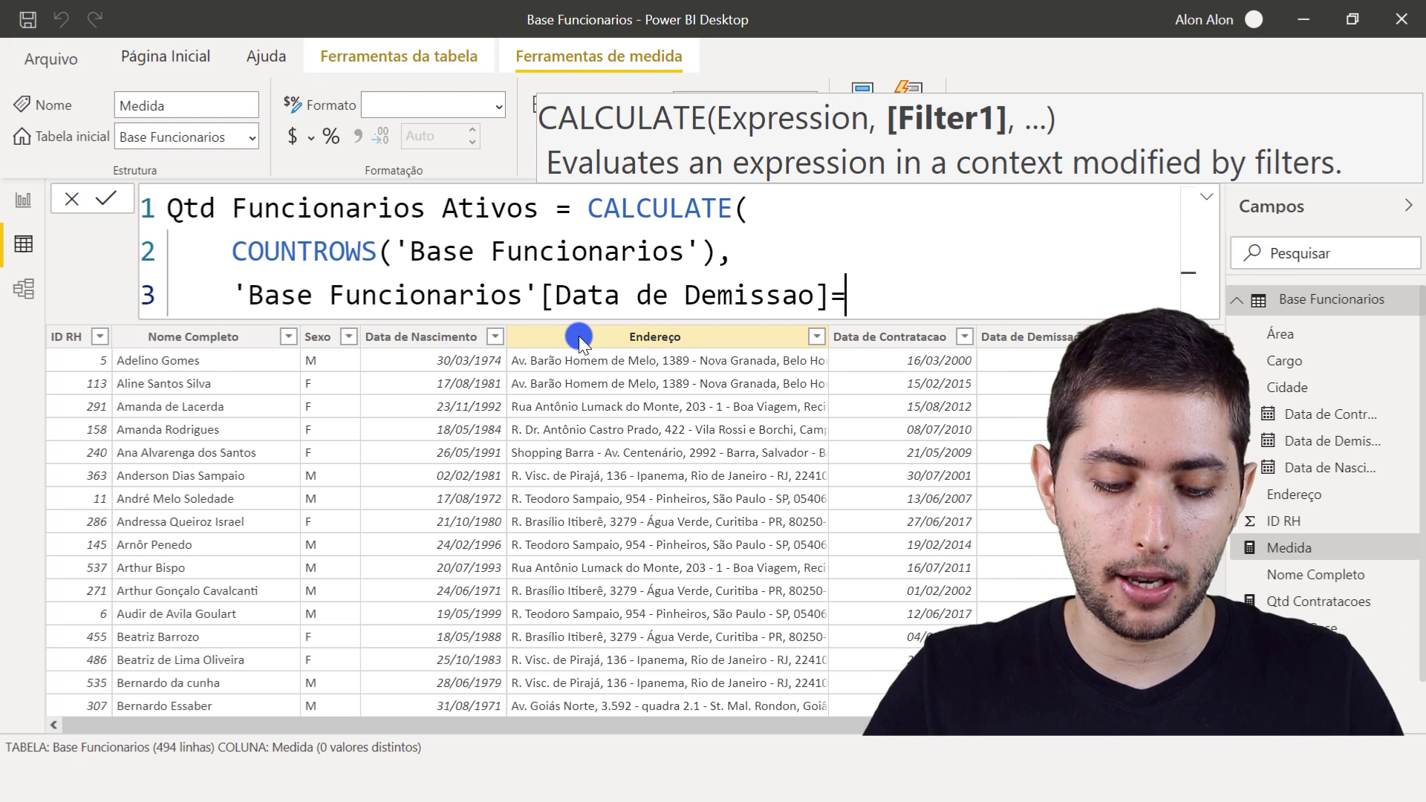
pyautogui.write('blank')
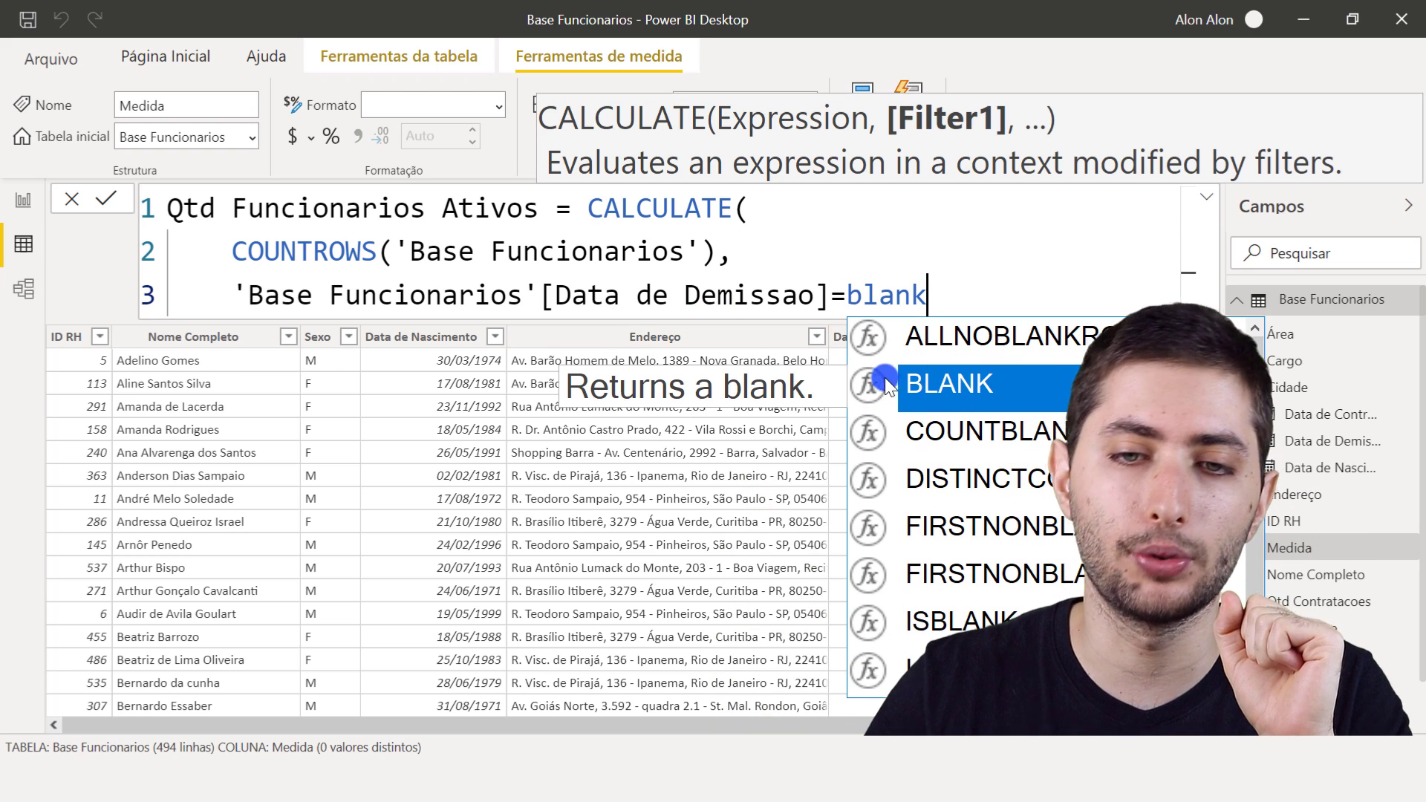
pyautogui.click(982, 364)
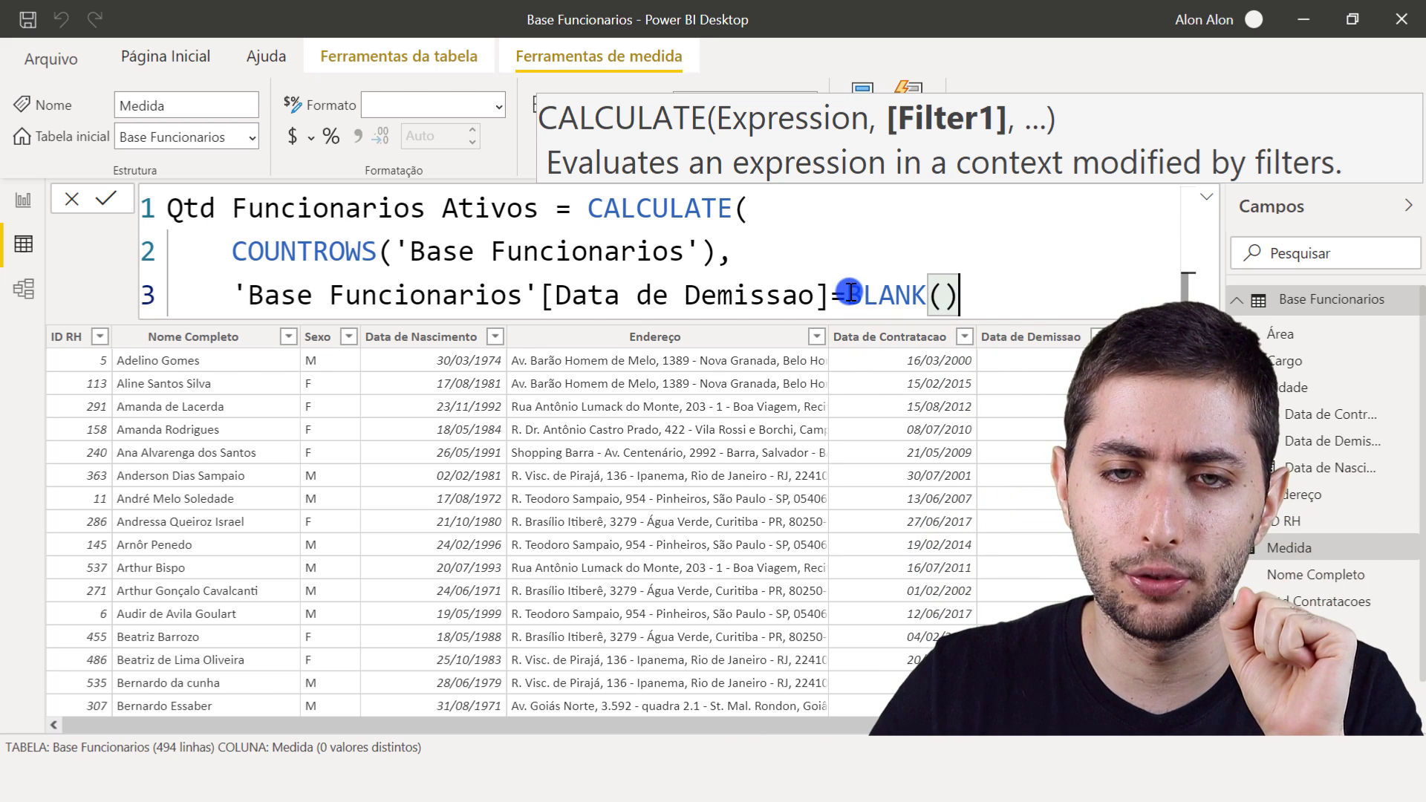
# - Close the CALCULATE parenthesis after BLANK() and commit the Qtd Funcionarios Ativos measure
pyautogui.click(958, 286)
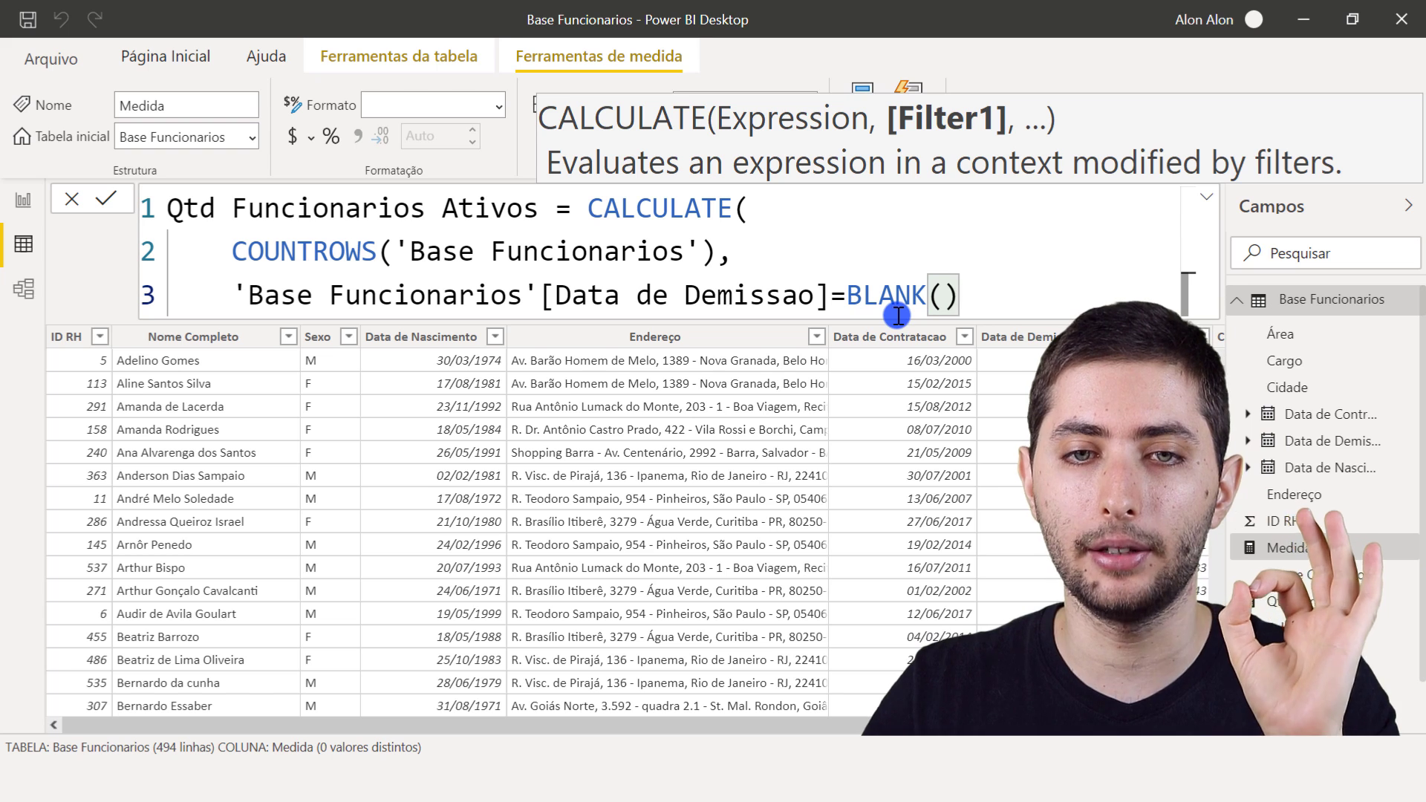
pyautogui.click(745, 209)
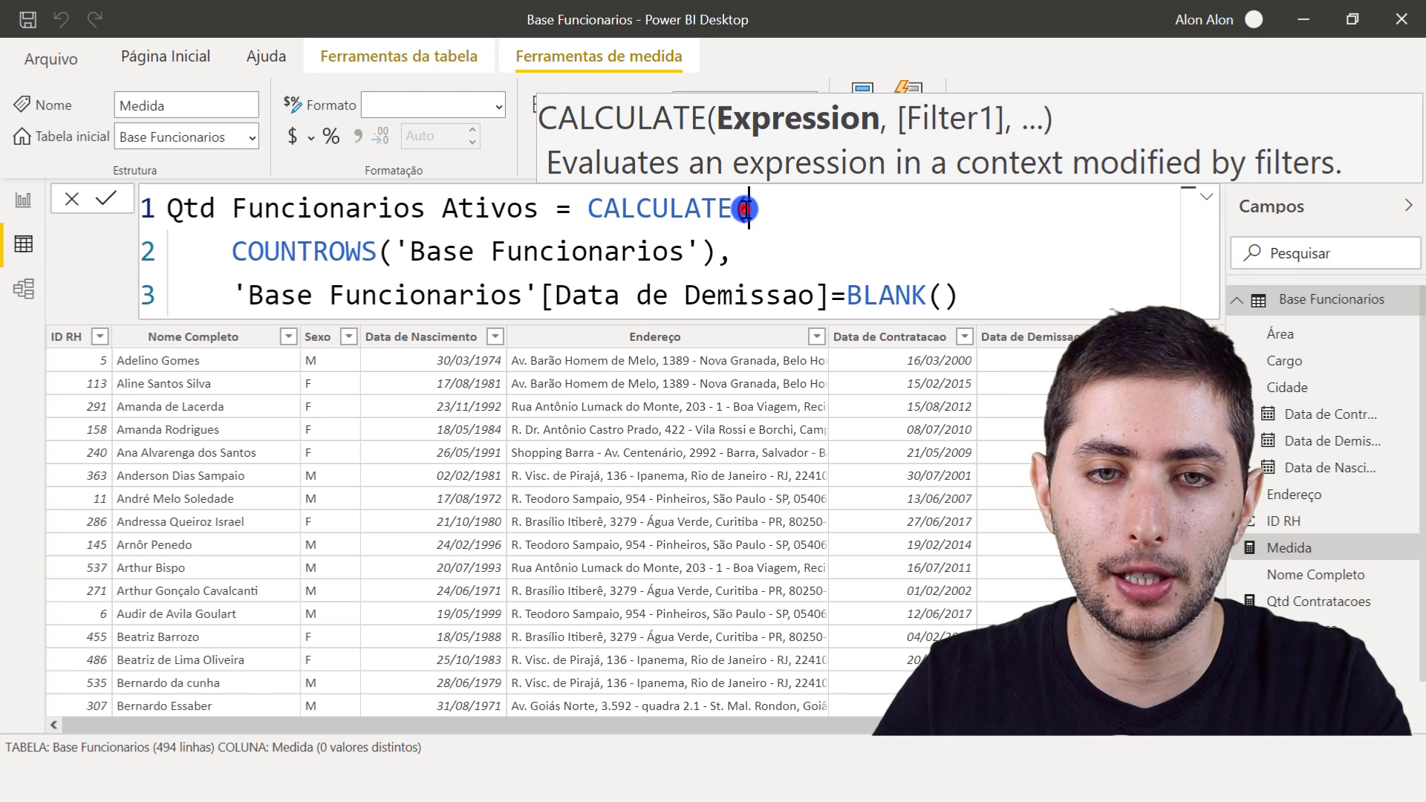
pyautogui.click(995, 296)
pyautogui.write(')')
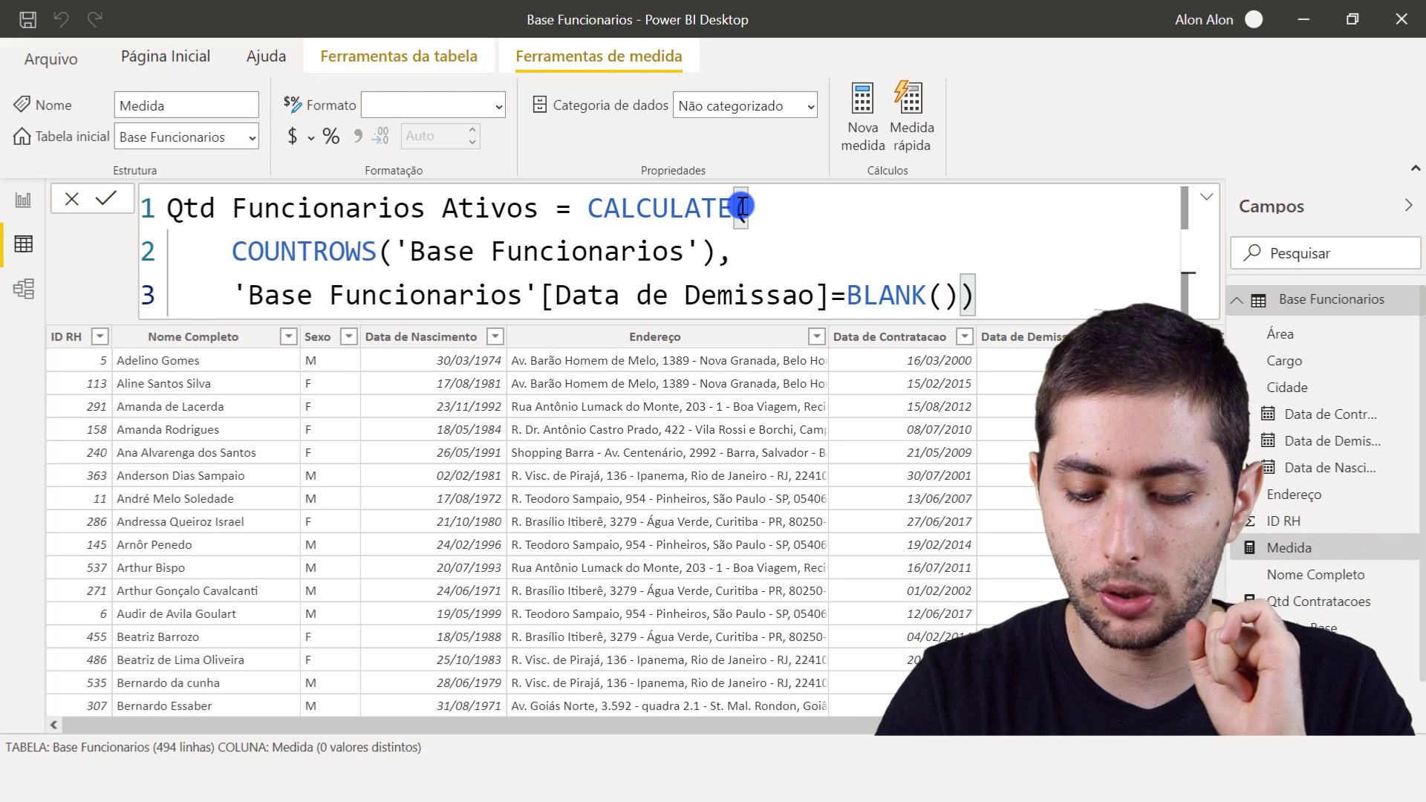
pyautogui.press('Return')
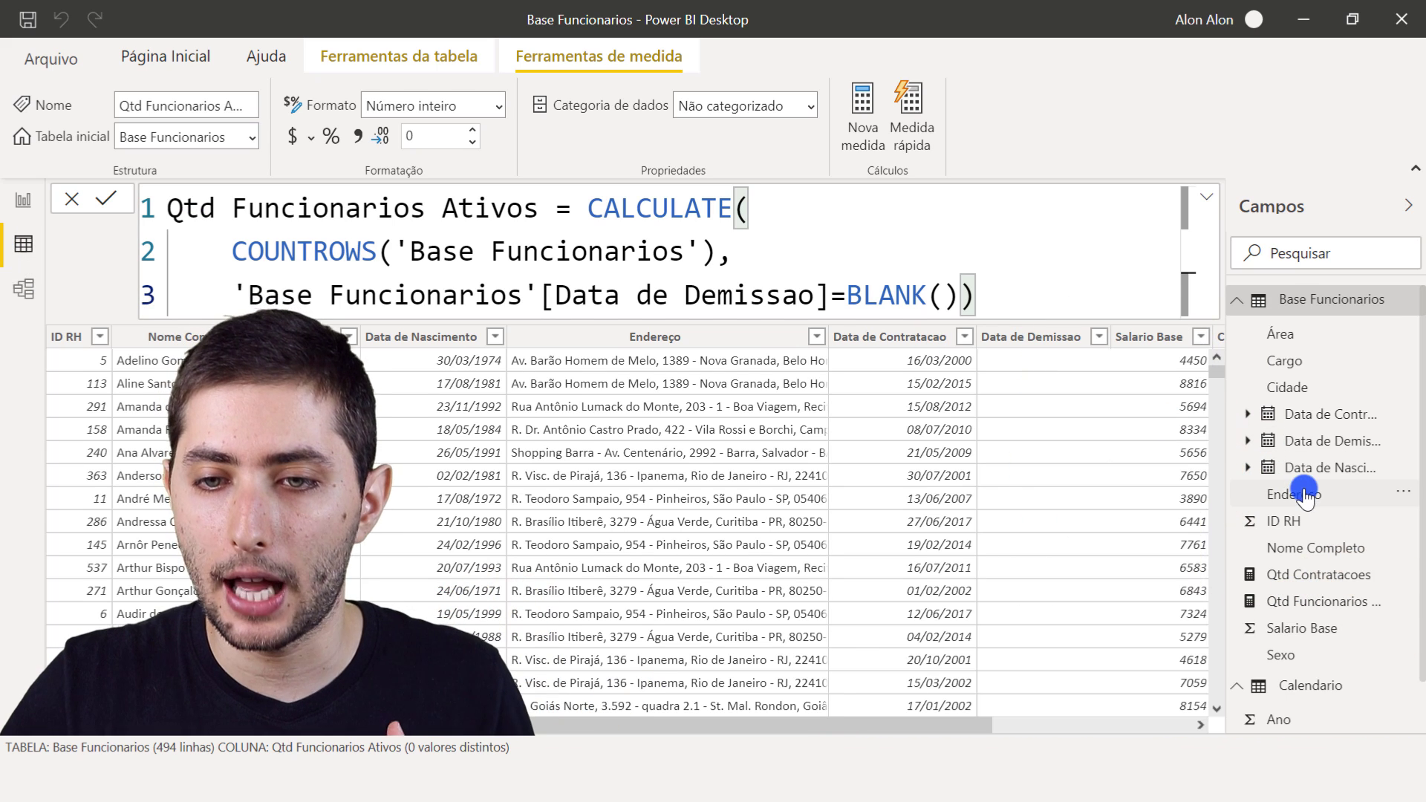
# - Add a card visual beside the Qtd Contratacoes card on the report page, showing the Qtd Funcionarios Ativos measure
pyautogui.scroll(-1, 1304, 483)
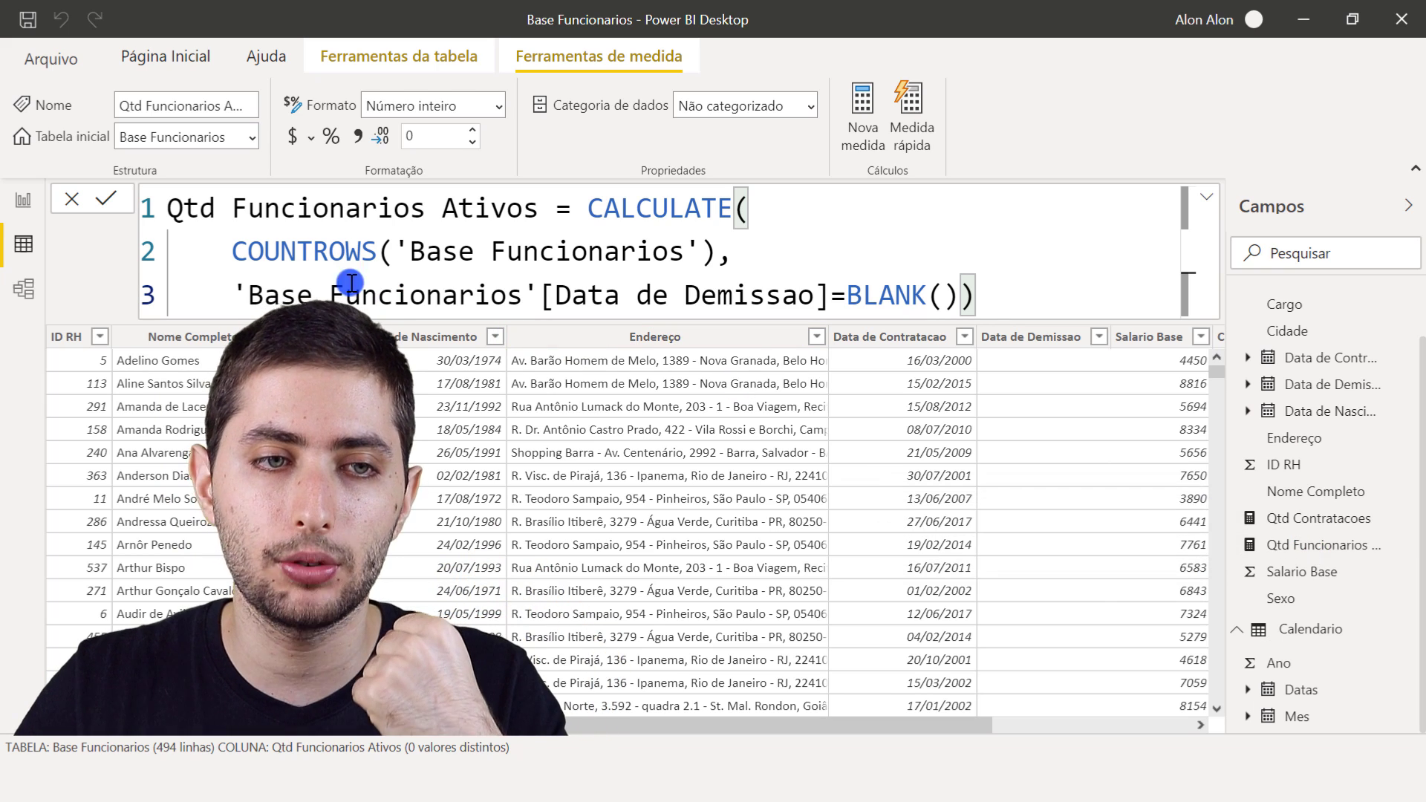
pyautogui.click(9, 203)
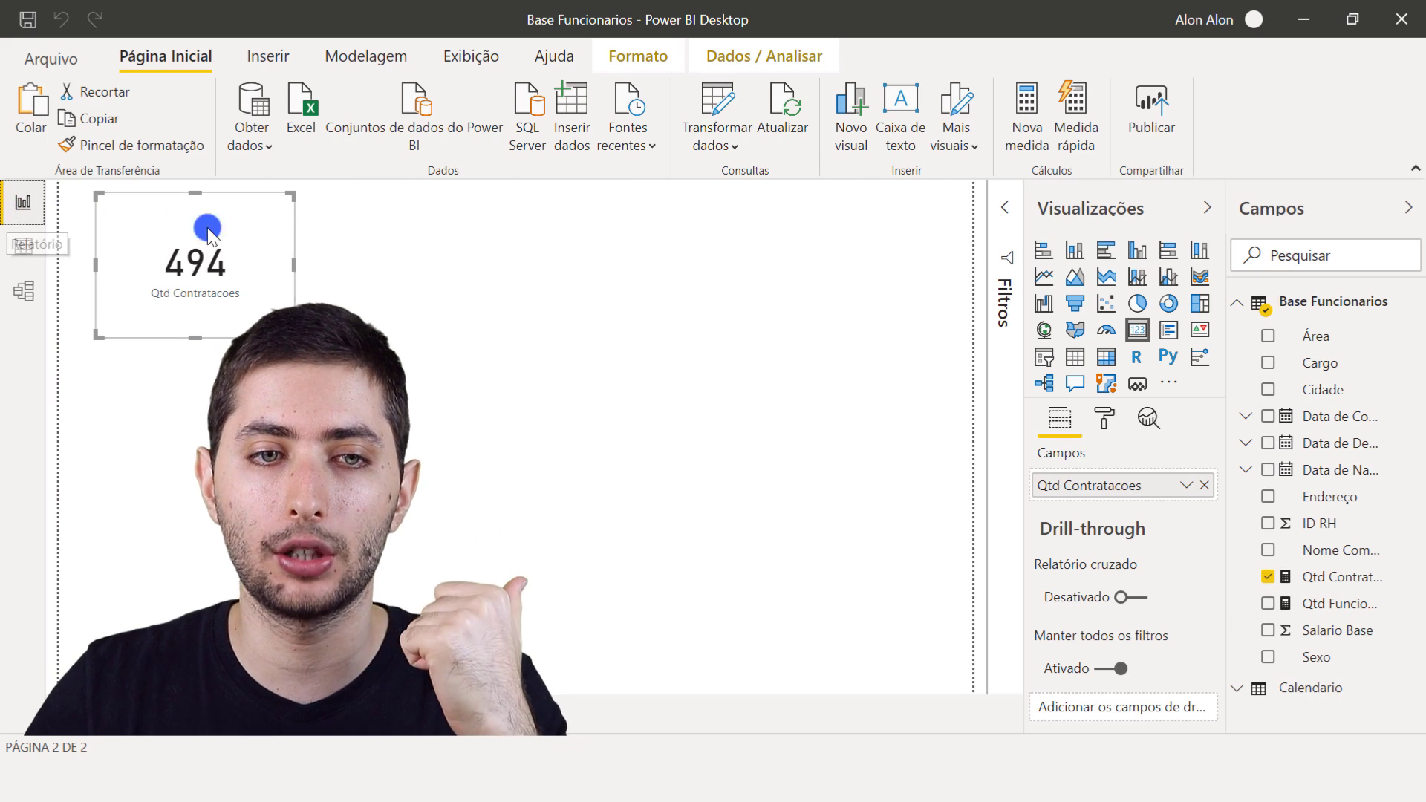
pyautogui.click(409, 268)
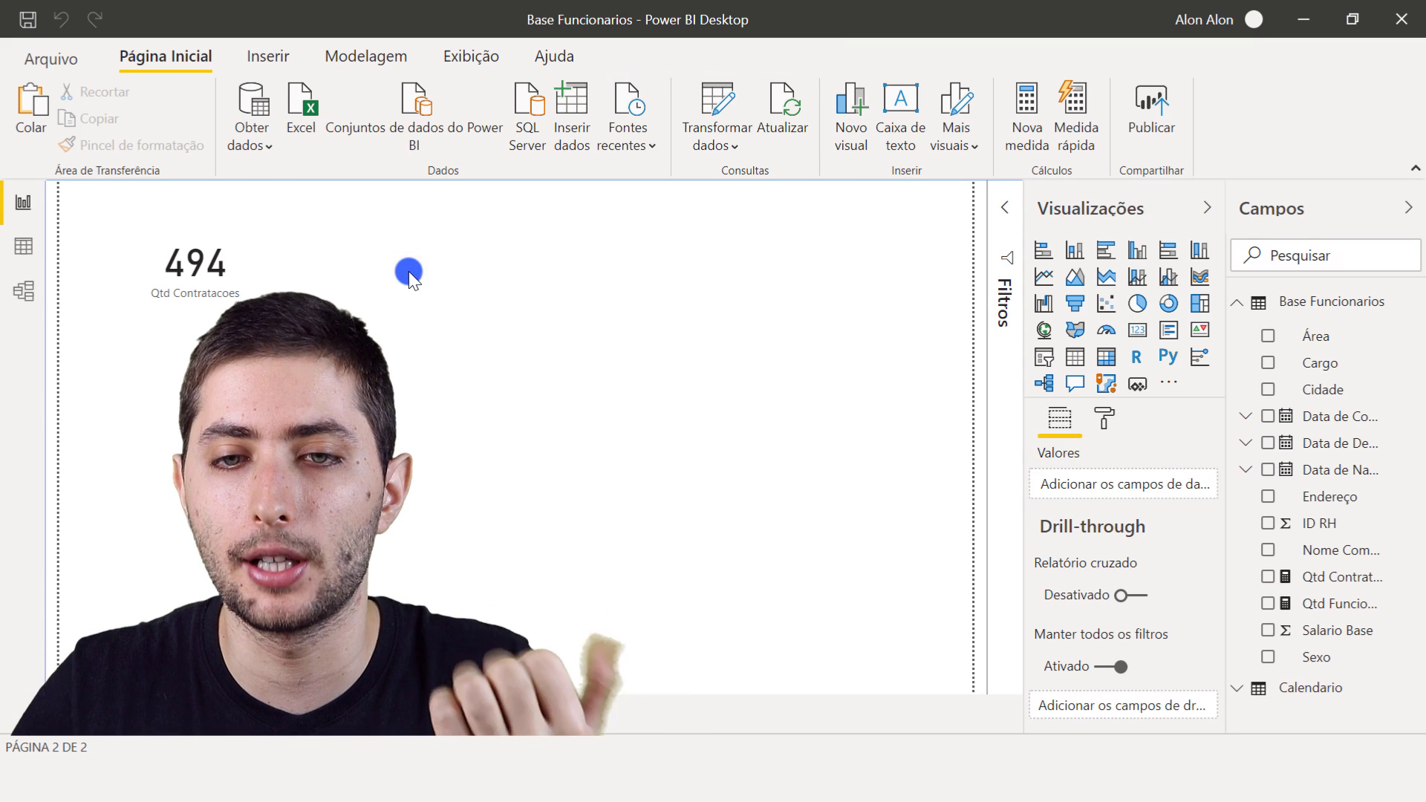
pyautogui.click(1138, 342)
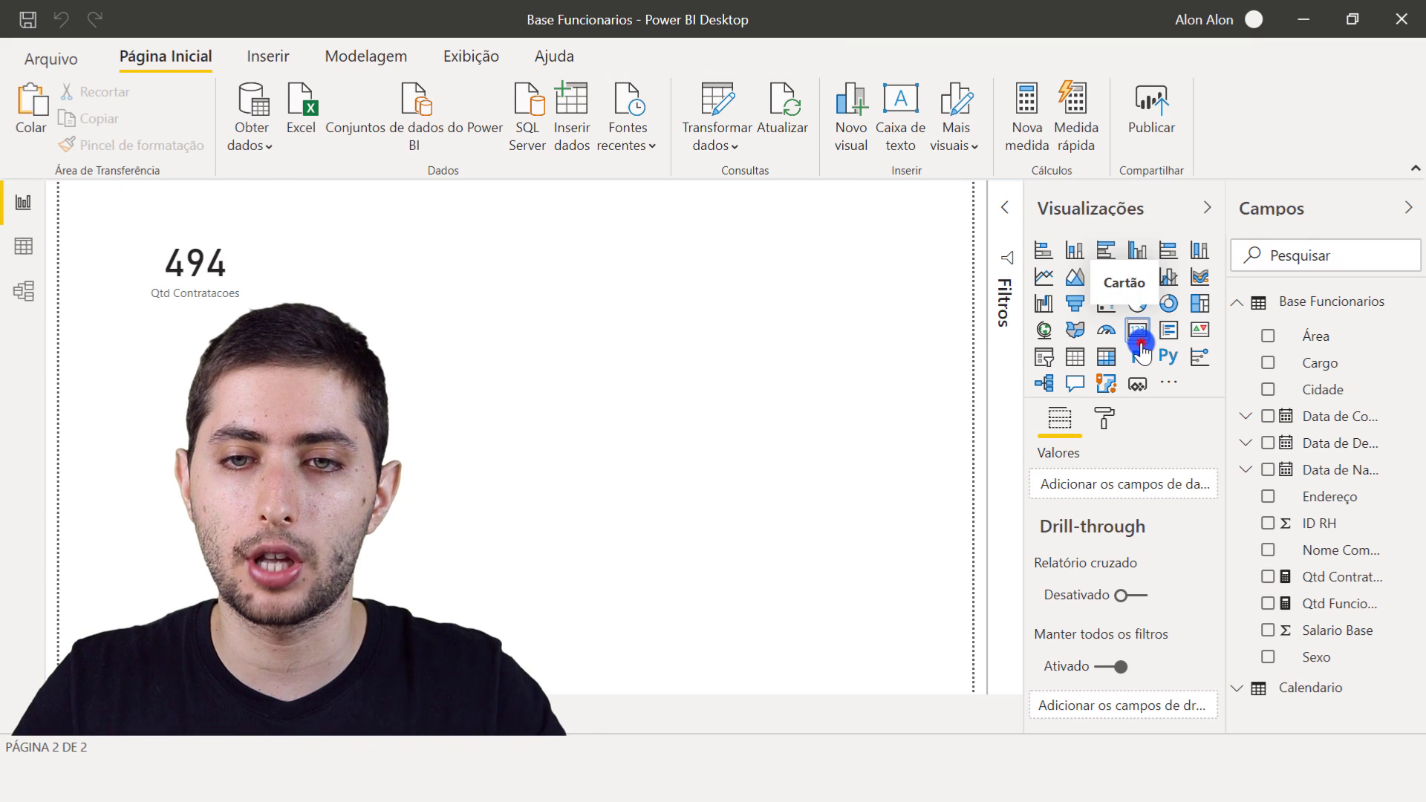
pyautogui.moveTo(254, 444); pyautogui.dragTo(452, 251)
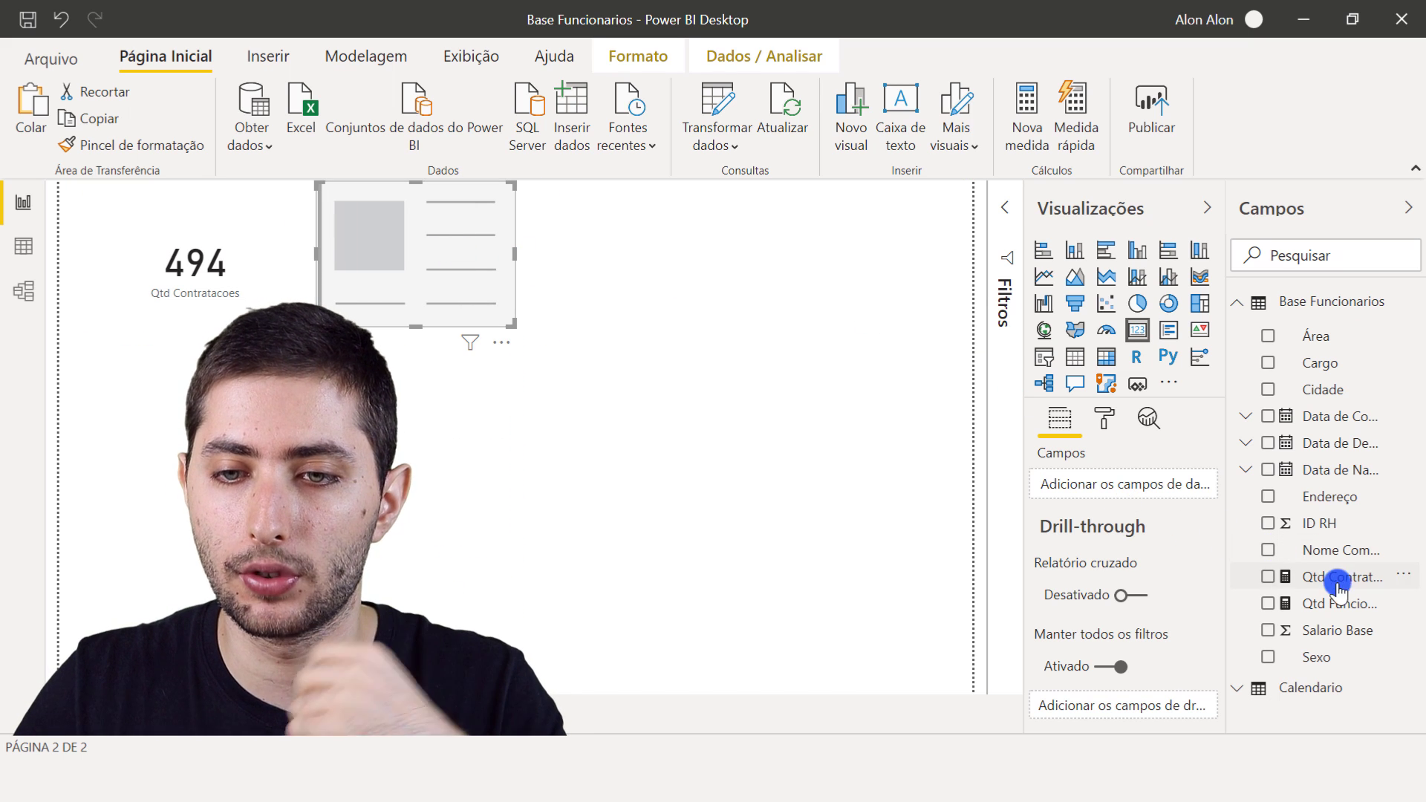
pyautogui.moveTo(1349, 605); pyautogui.dragTo(1150, 484)
pyautogui.click(741, 480)
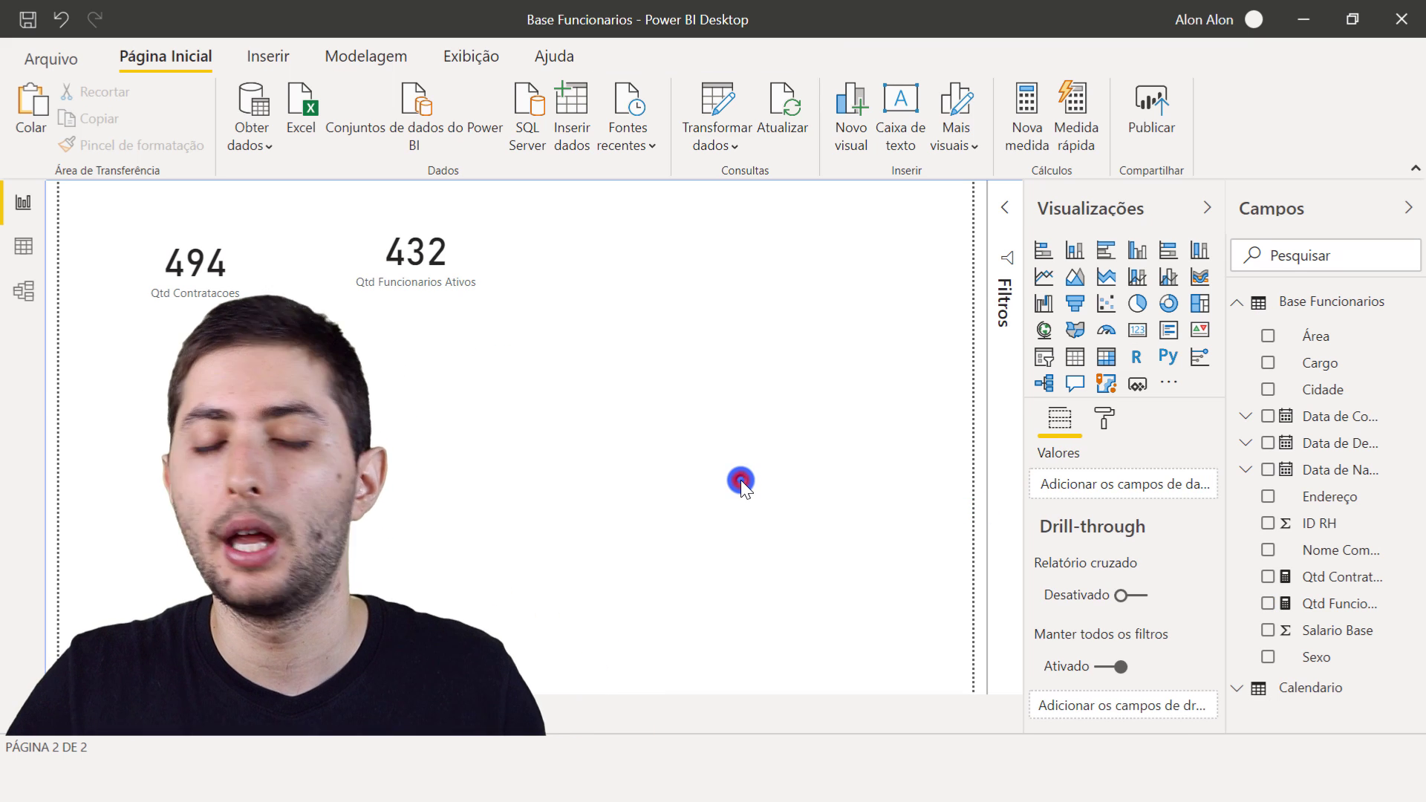
# - Align the Qtd Contratacoes card level with the Qtd Funcionarios Ativos card on the report page
pyautogui.click(198, 301)
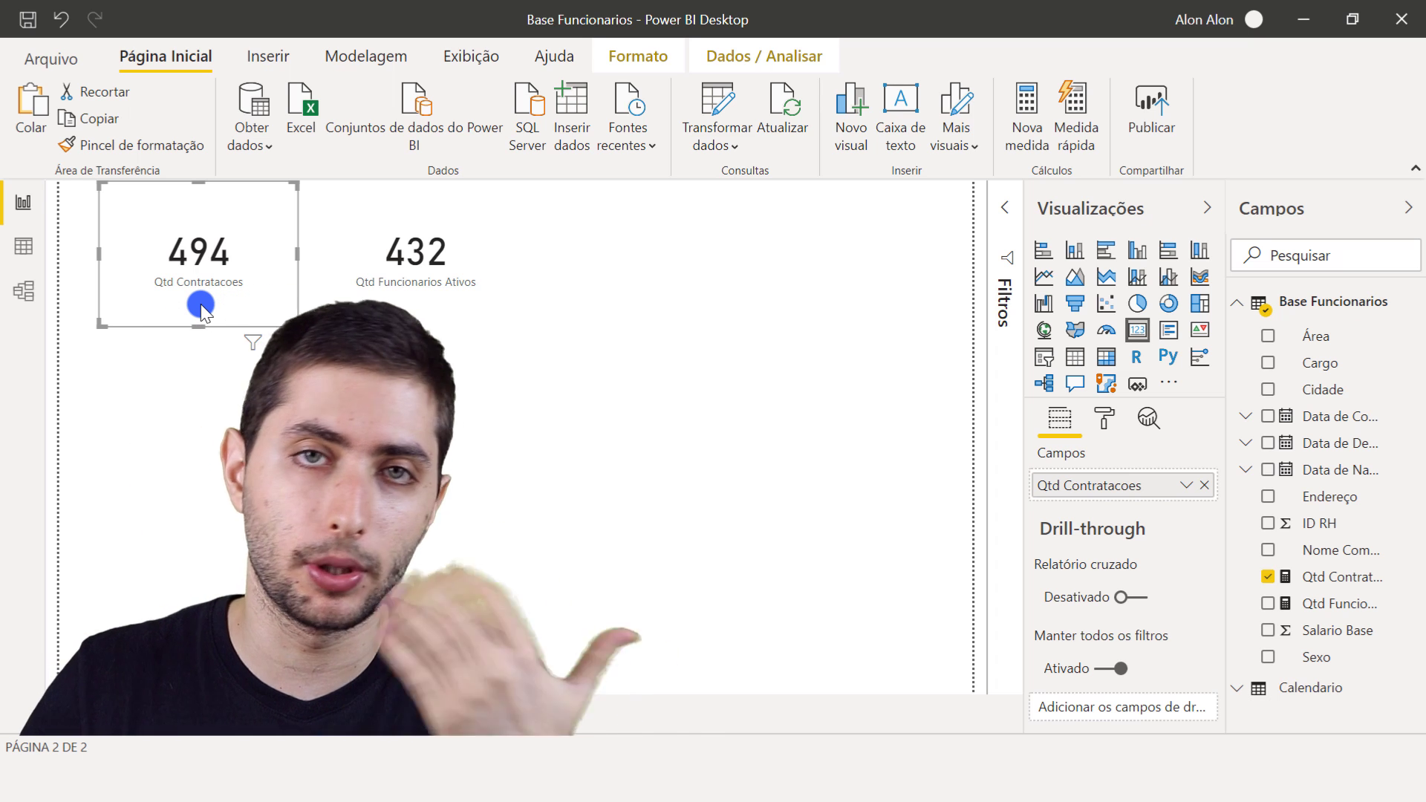
pyautogui.click(371, 269)
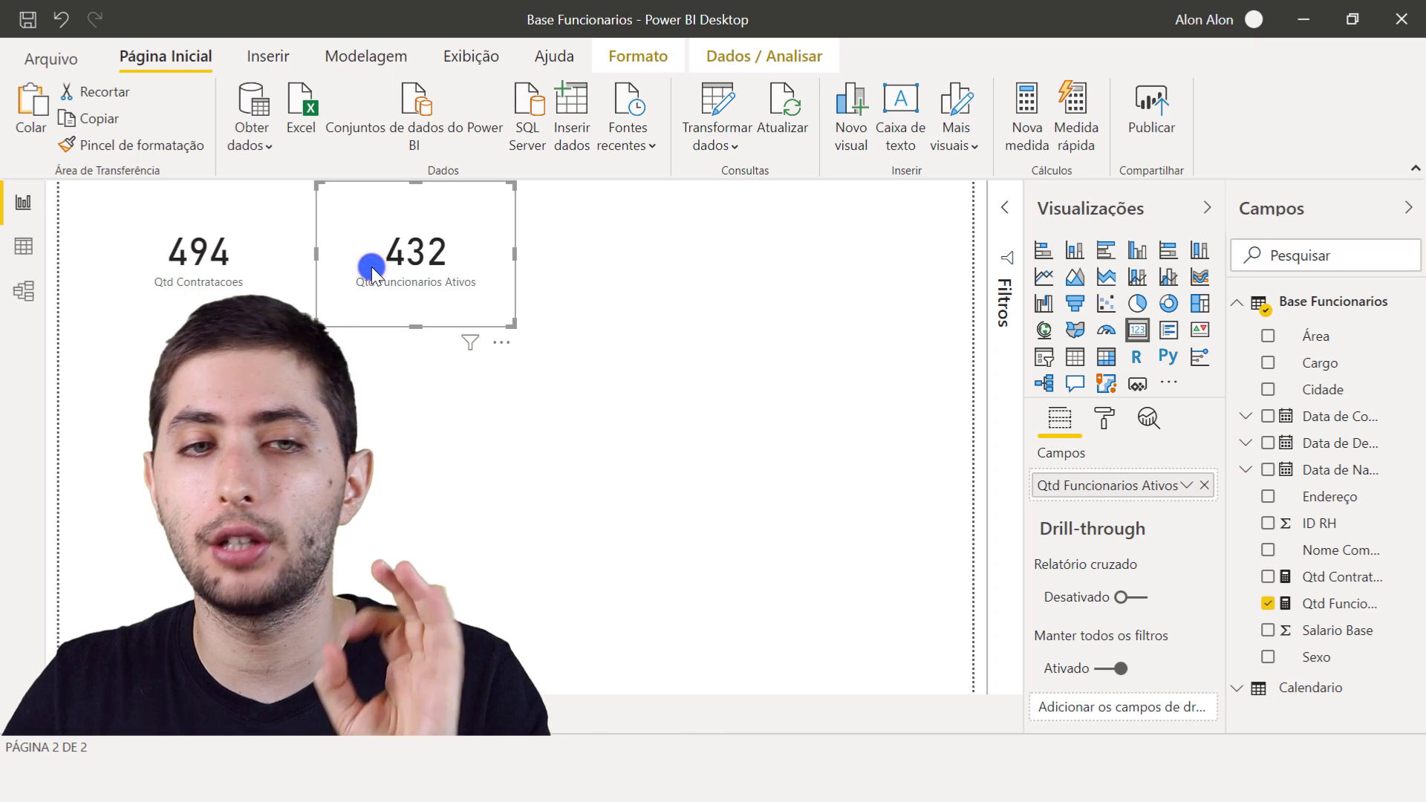
pyautogui.click(609, 247)
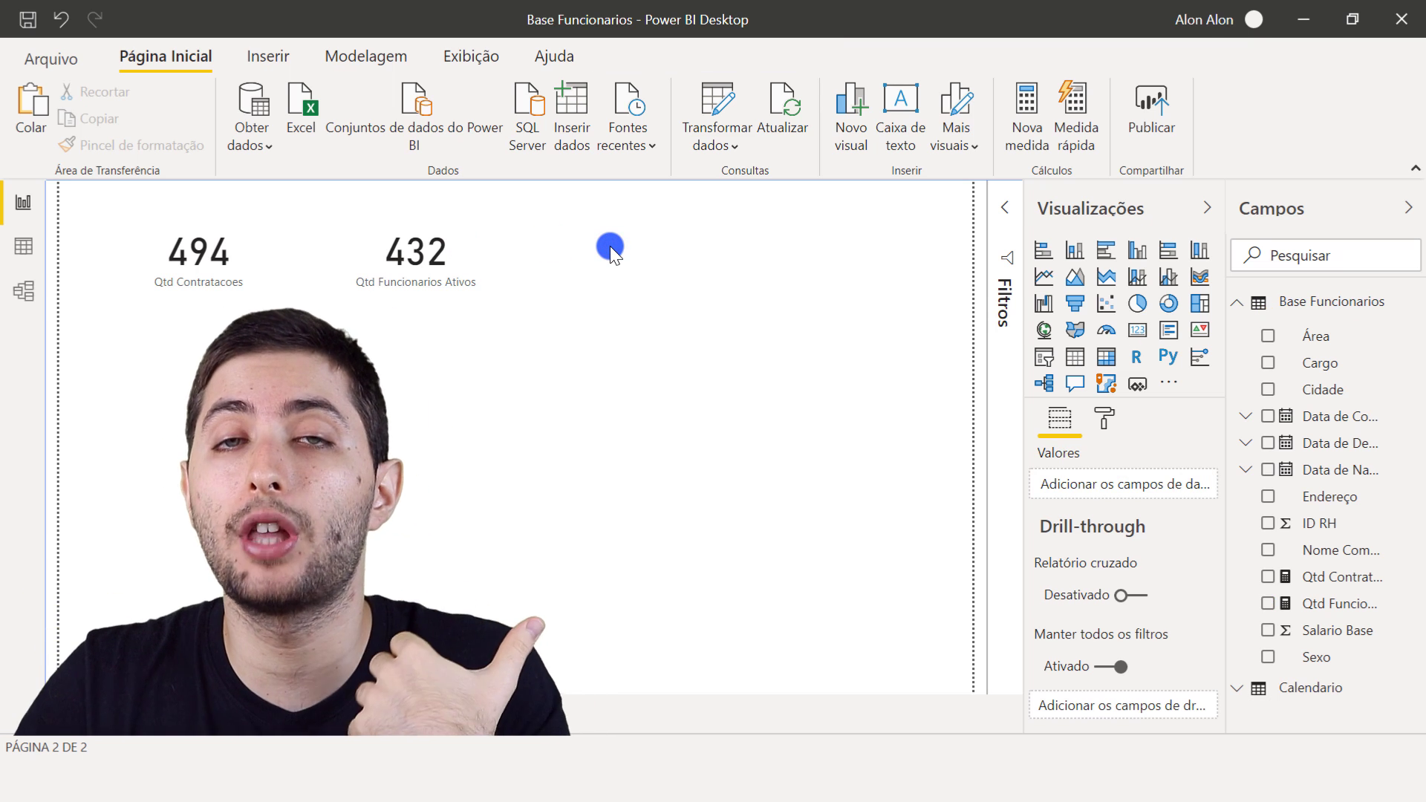
# - Create a new measure in the Base Funcionarios table named Qtd Demissoes and open its formula with CALCULATE
pyautogui.click(23, 246)
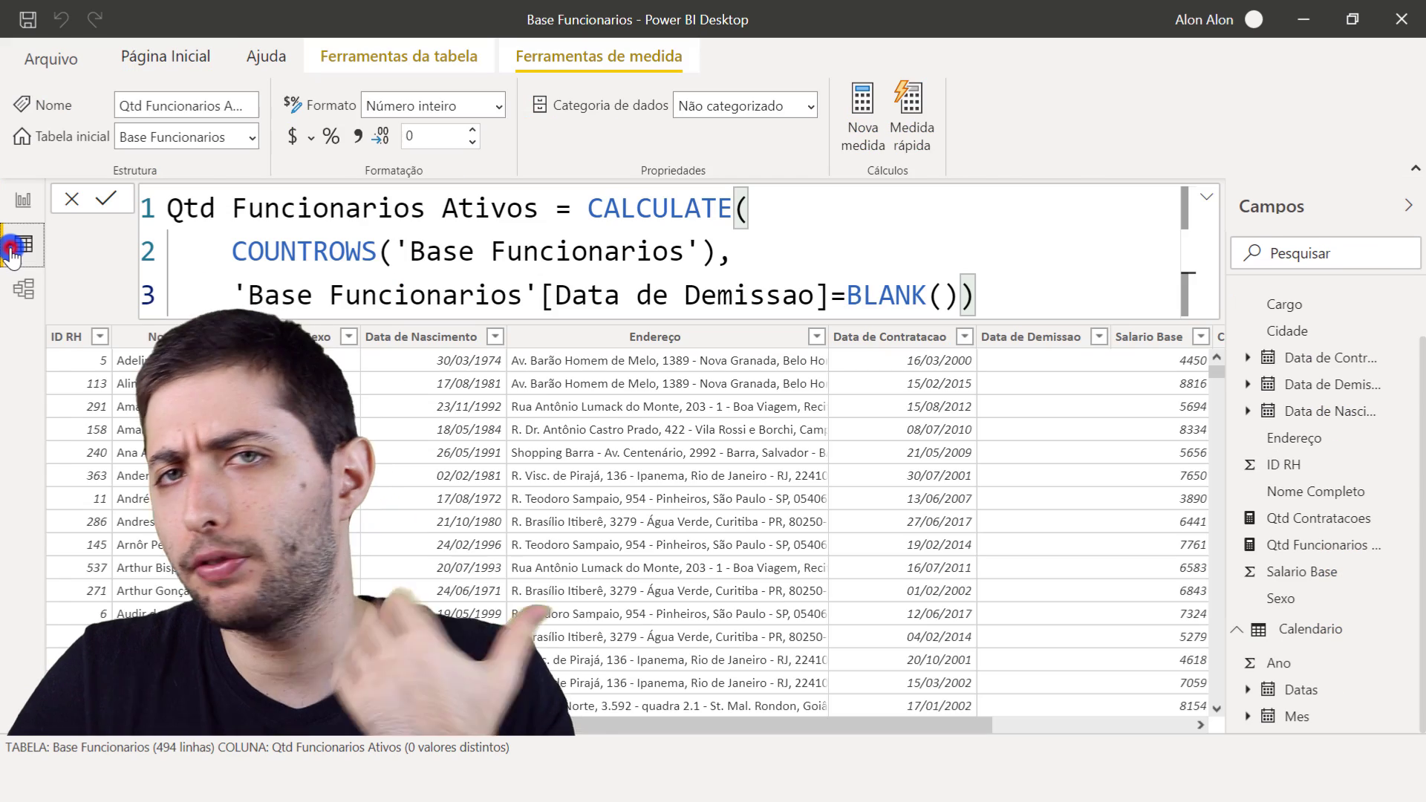
pyautogui.click(1013, 338)
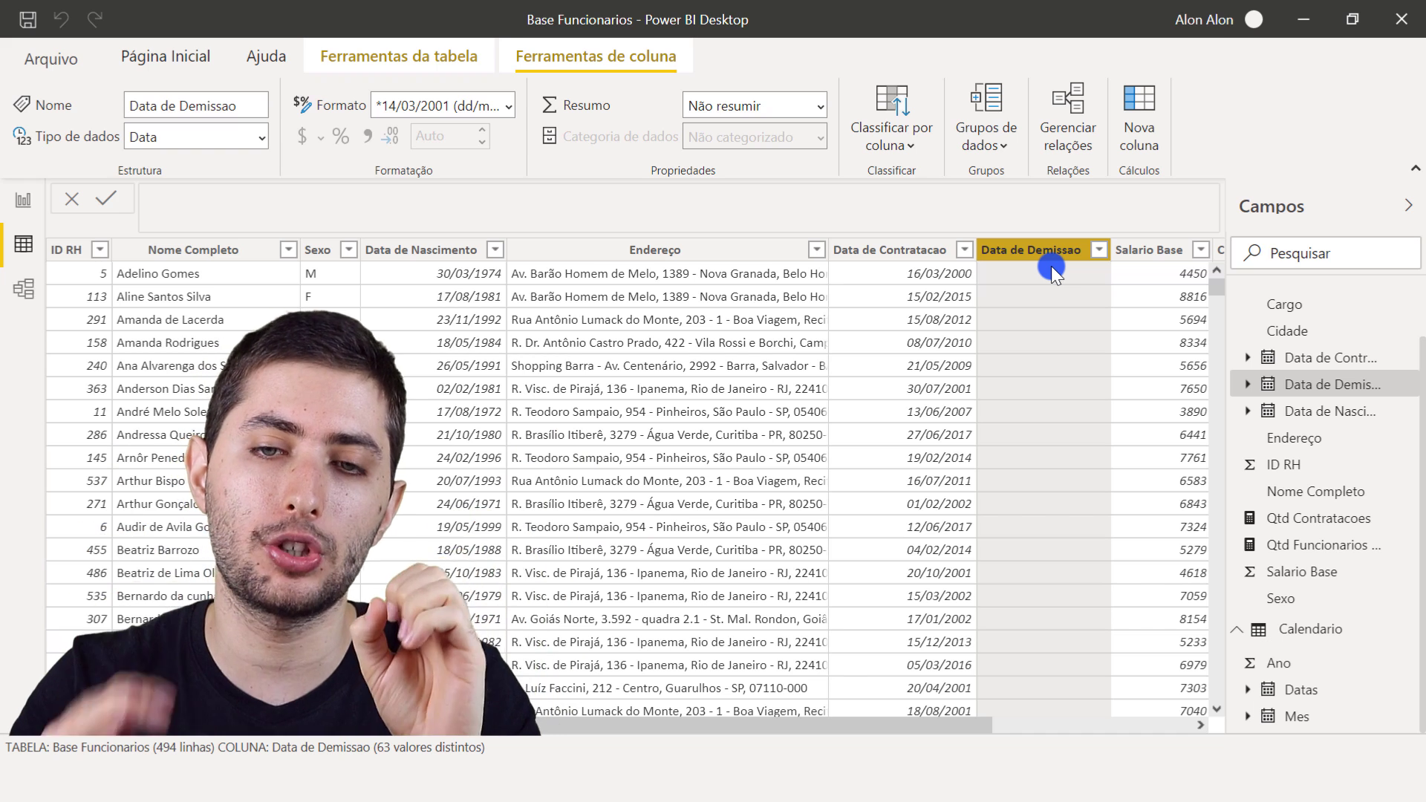
pyautogui.rightClick(1022, 304)
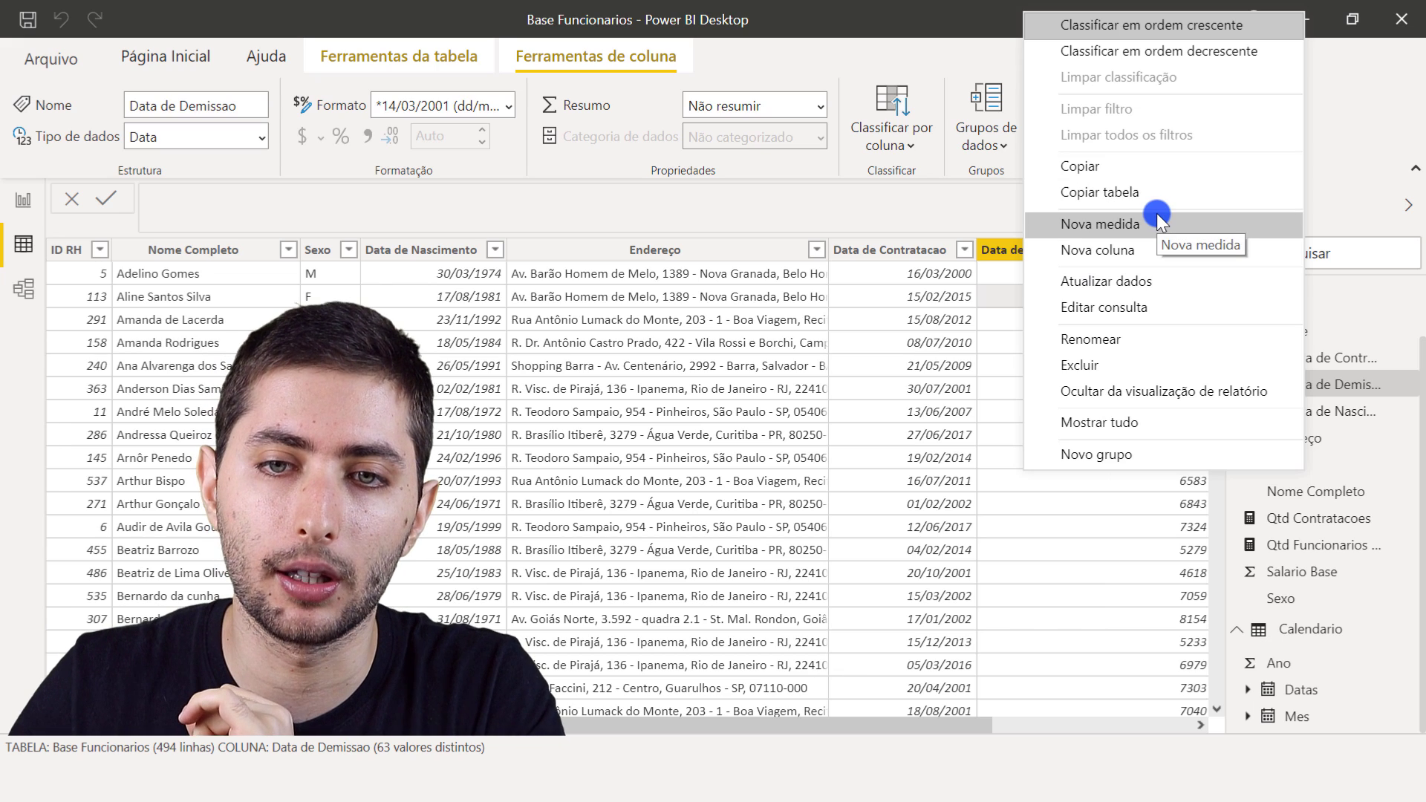
pyautogui.click(1156, 215)
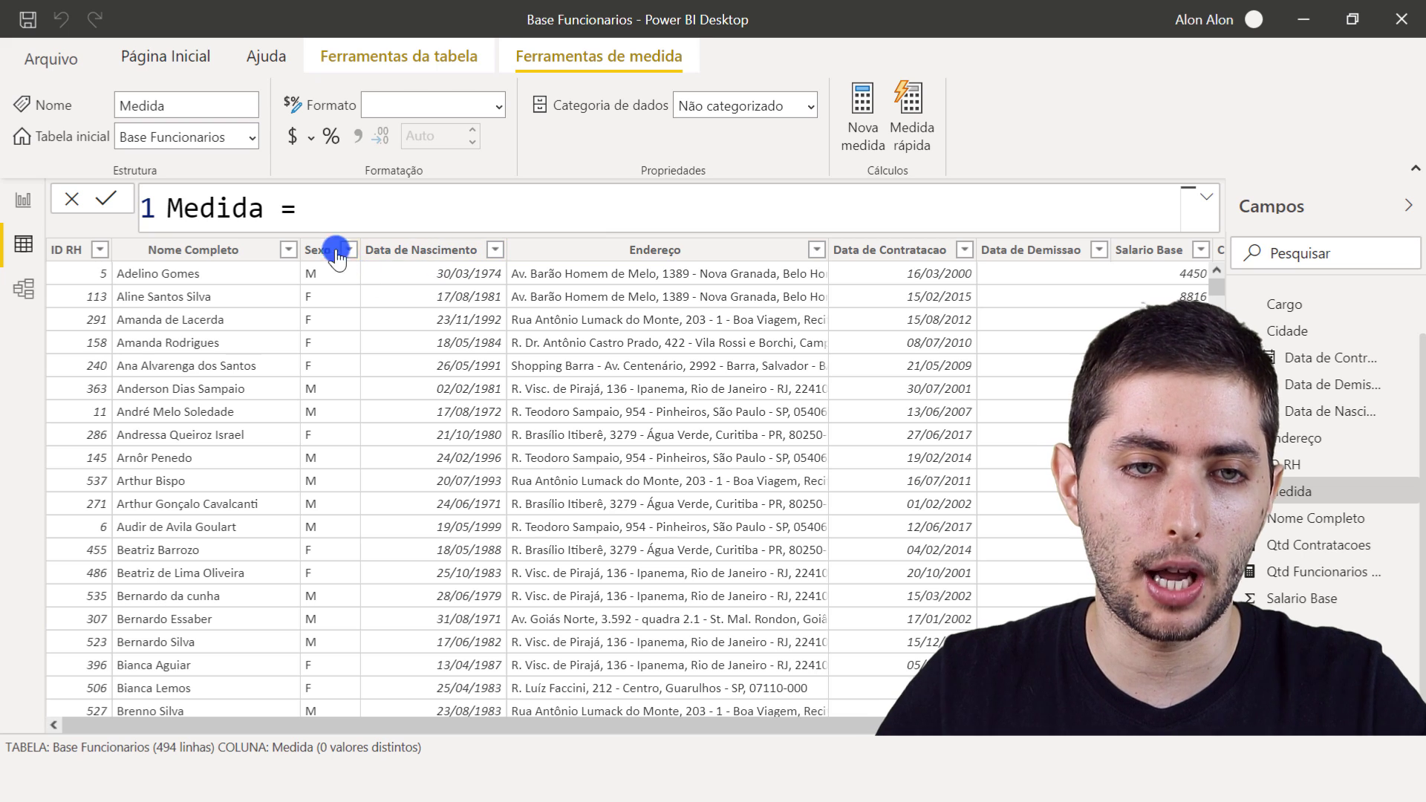
pyautogui.hotkey('ctrl', 'a')
pyautogui.write('Qt')
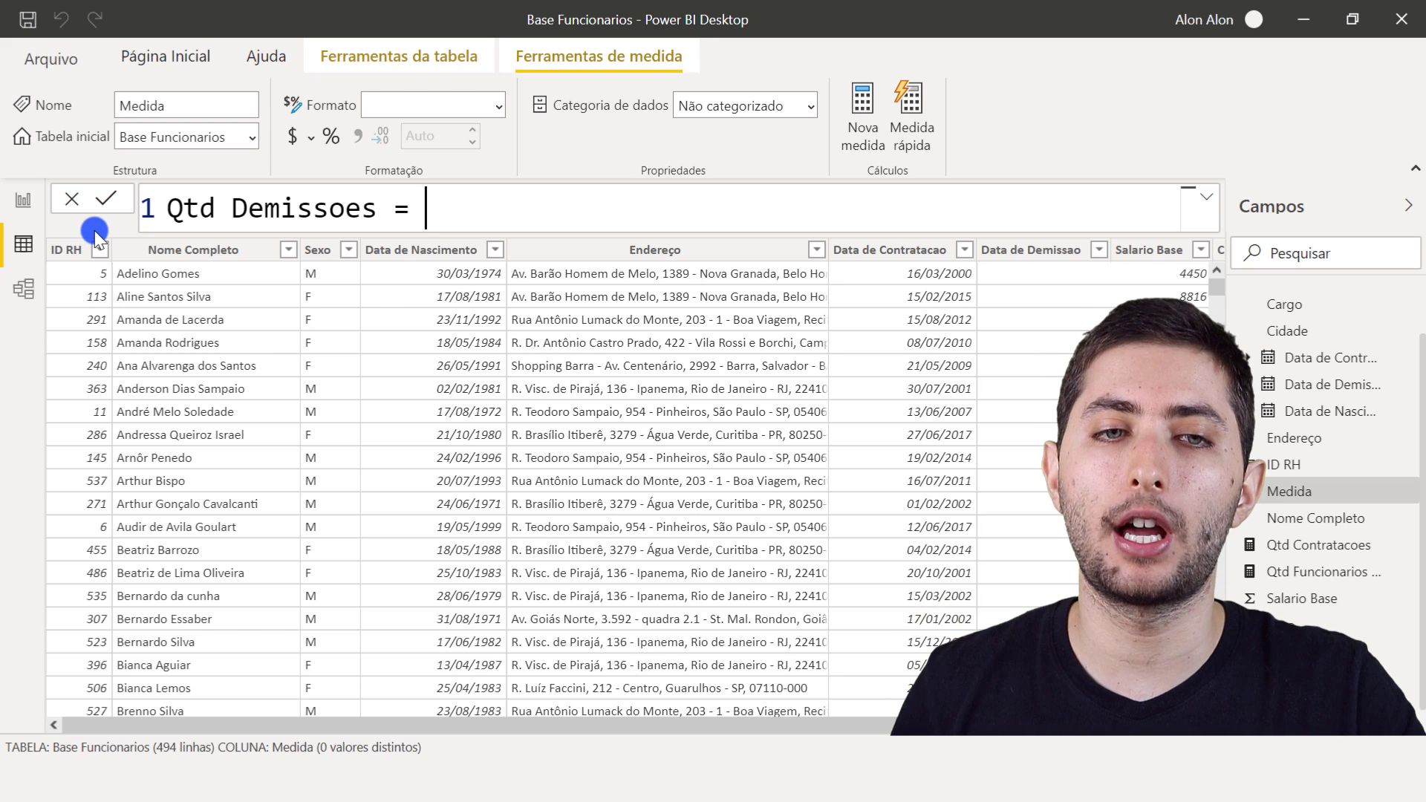
pyautogui.write('calcu')
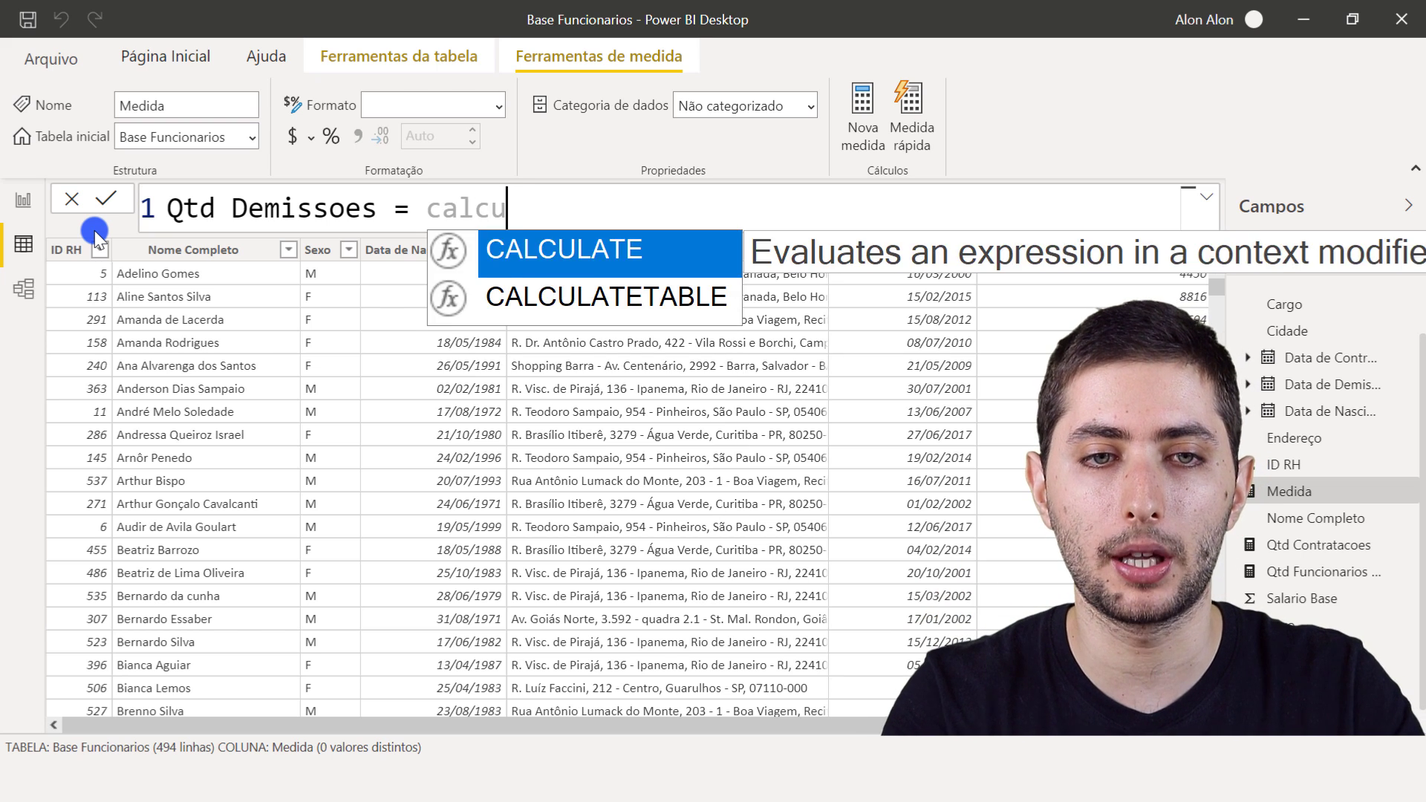
pyautogui.press('Tab')
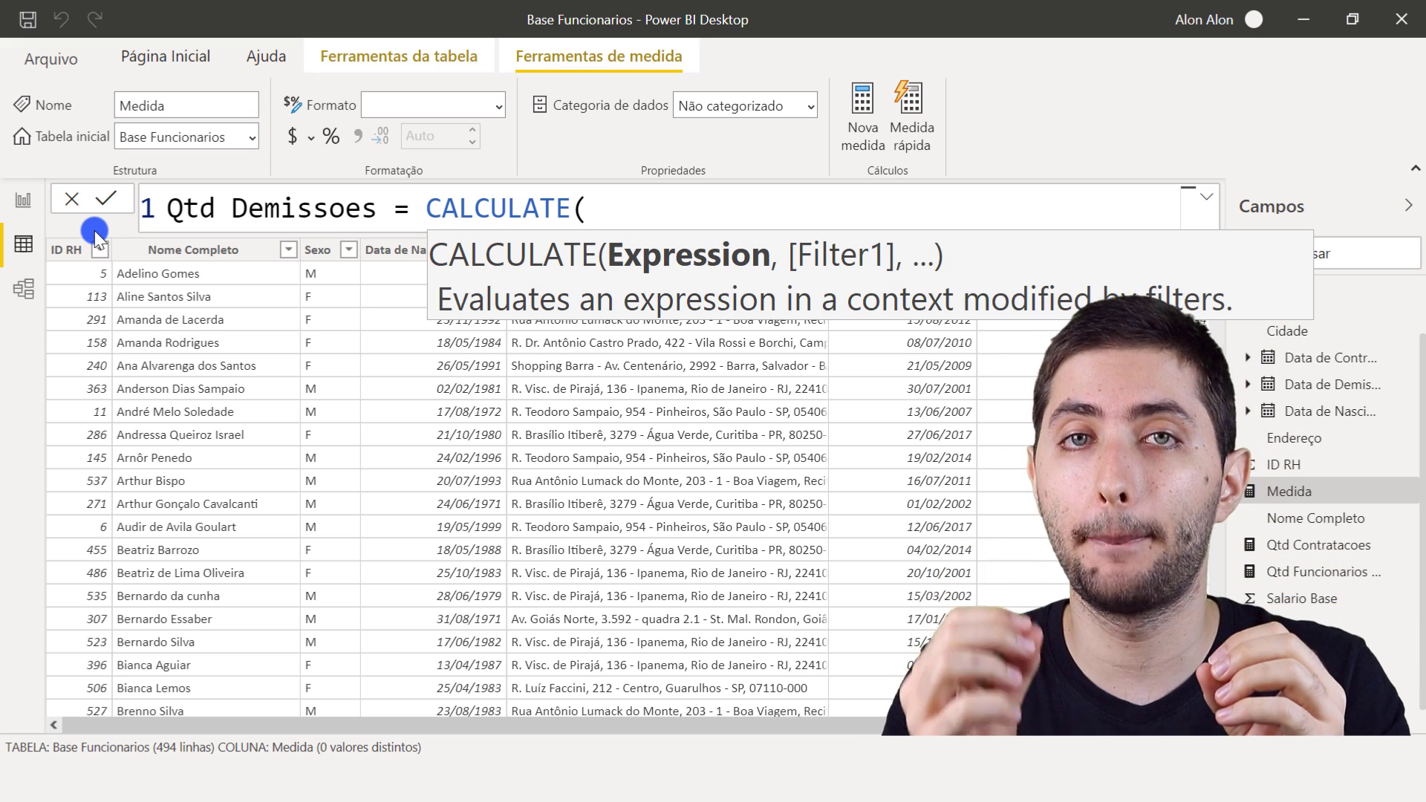
# - Enter COUNTROWS('Base Funcionarios') on a new line as the expression argument of the Qtd Demissoes formula
pyautogui.hotkey('shift', 'Return')
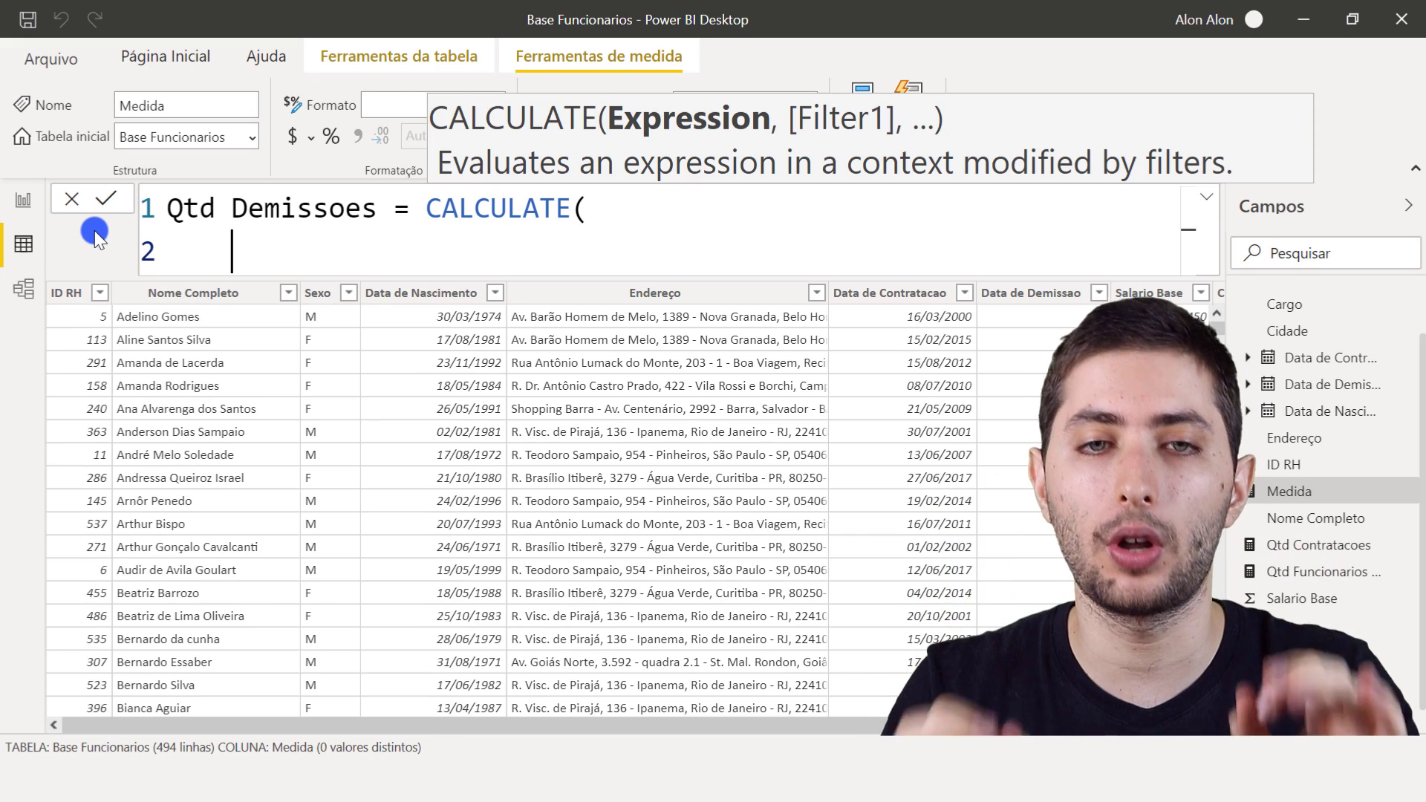
pyautogui.write('ntro')
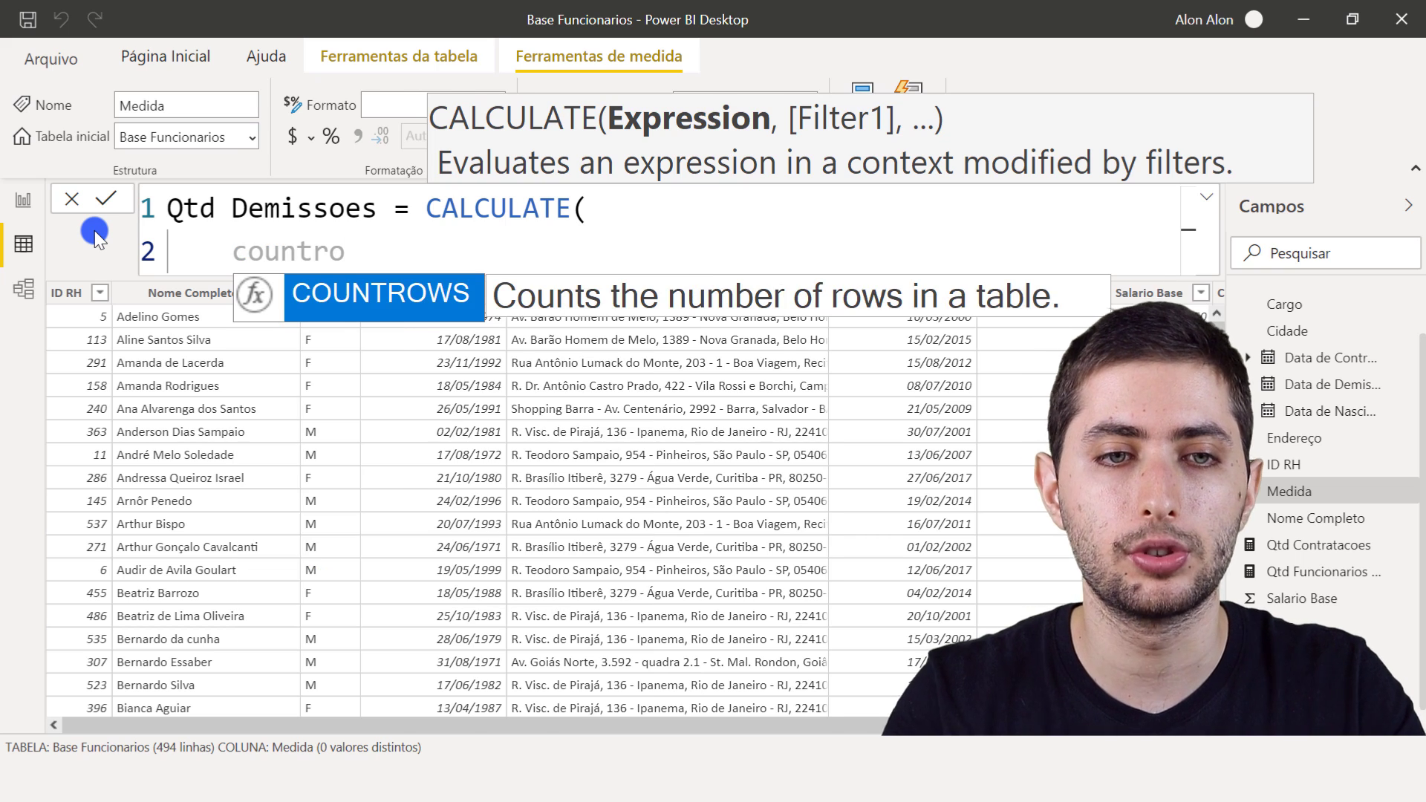
pyautogui.press('Tab')
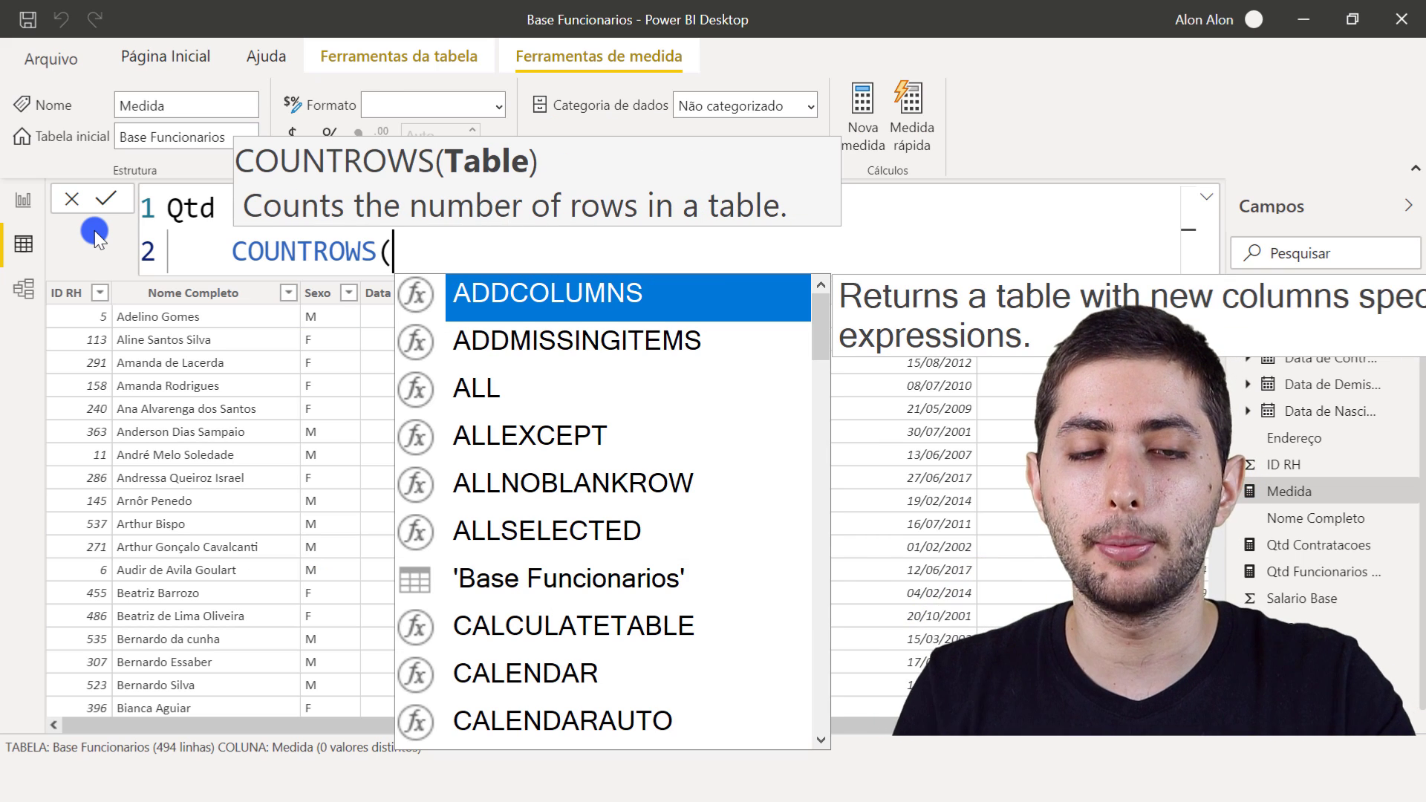
pyautogui.write('base')
pyautogui.press('Tab')
pyautogui.write(')')
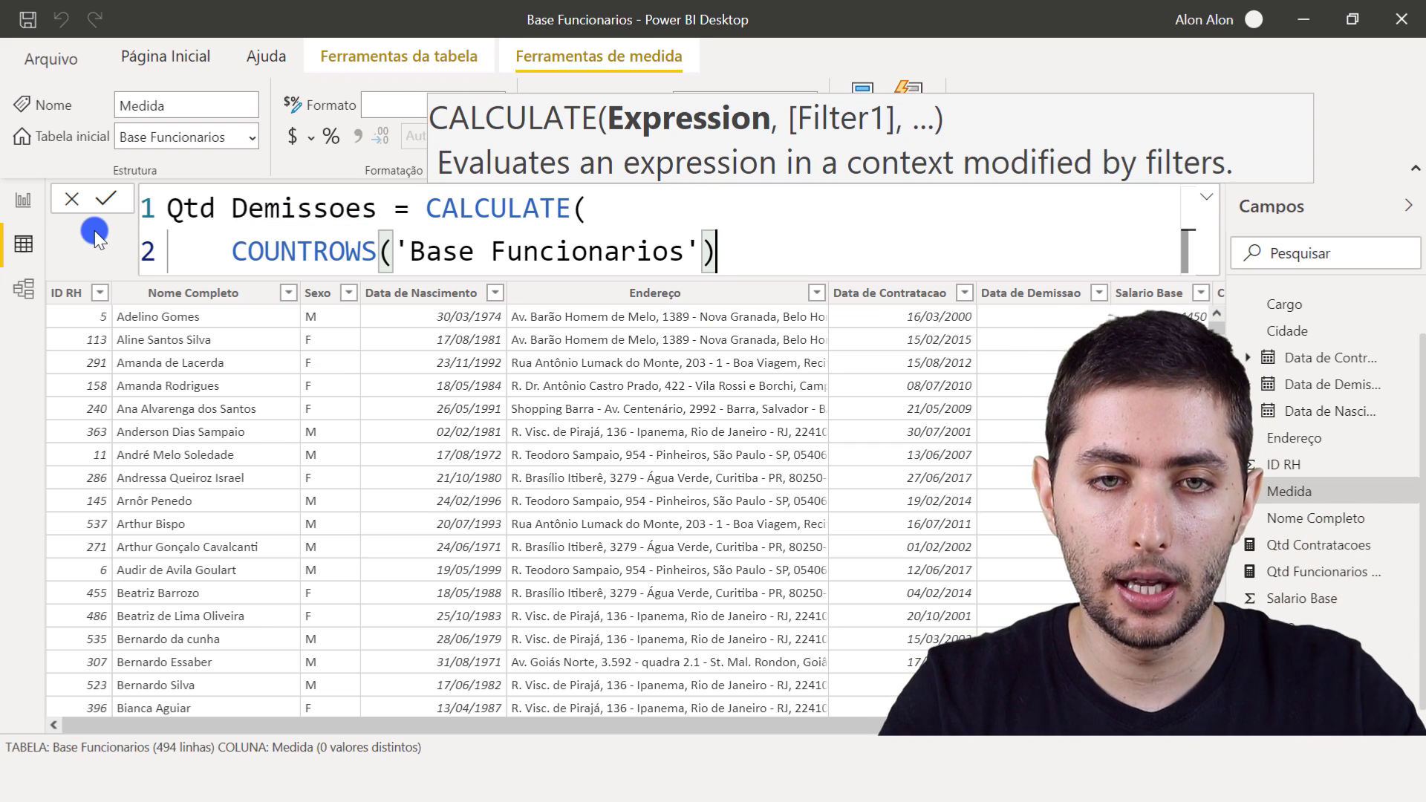
pyautogui.write(',')
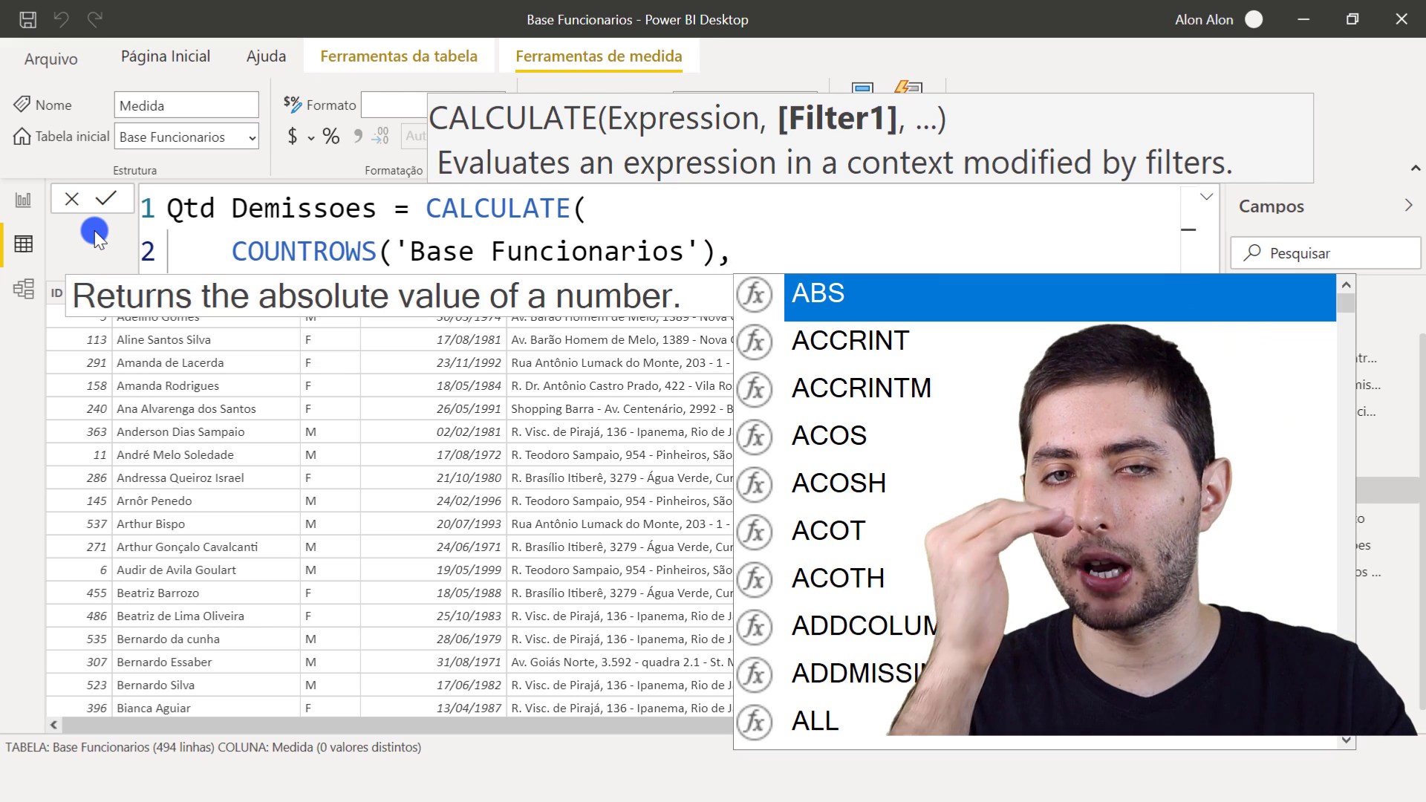
# - Add 'Base Funcionarios'[Data de Demissao] on a new line as the filter column of the Qtd Demissoes formula
pyautogui.hotkey('shift', 'Return')
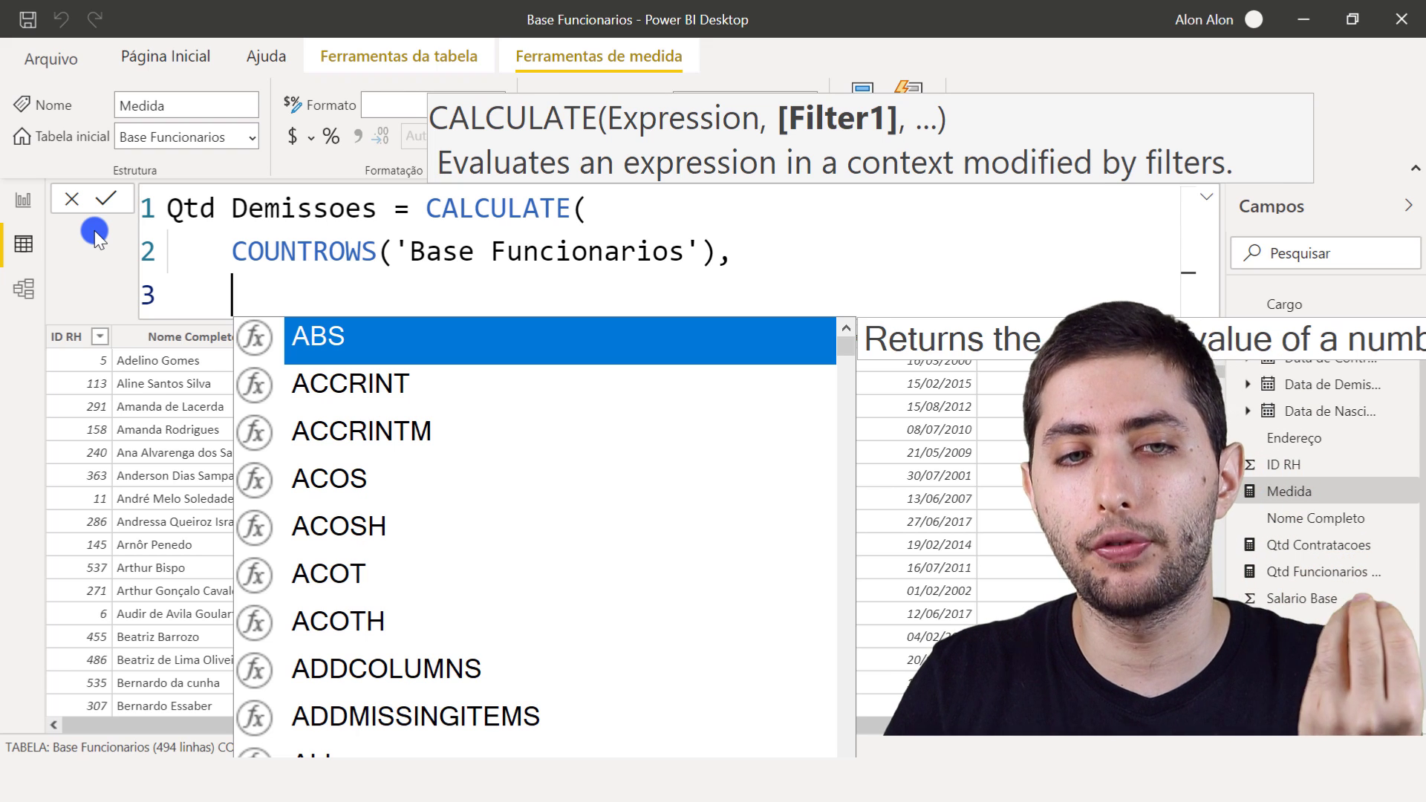
pyautogui.write('data de')
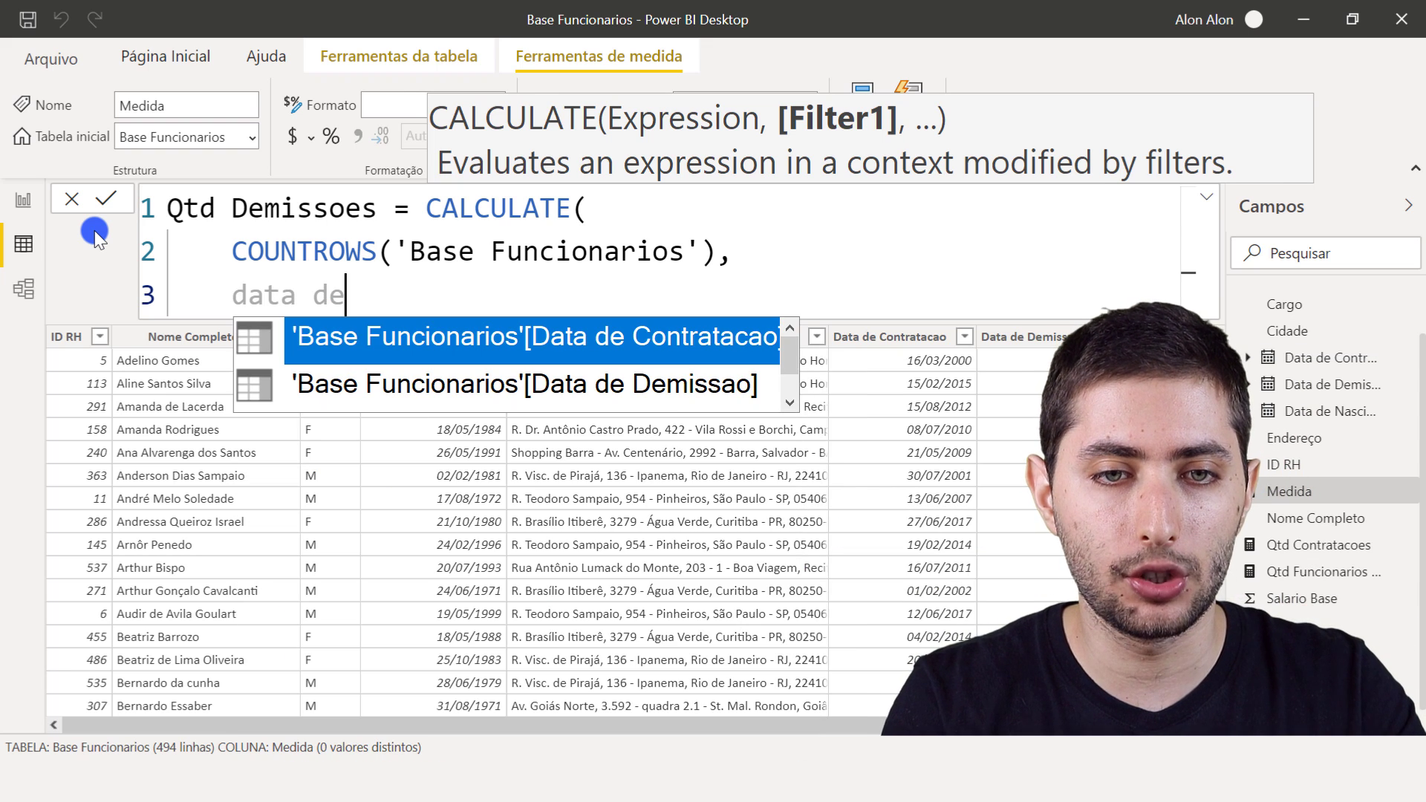
pyautogui.write('demi')
pyautogui.press('Tab')
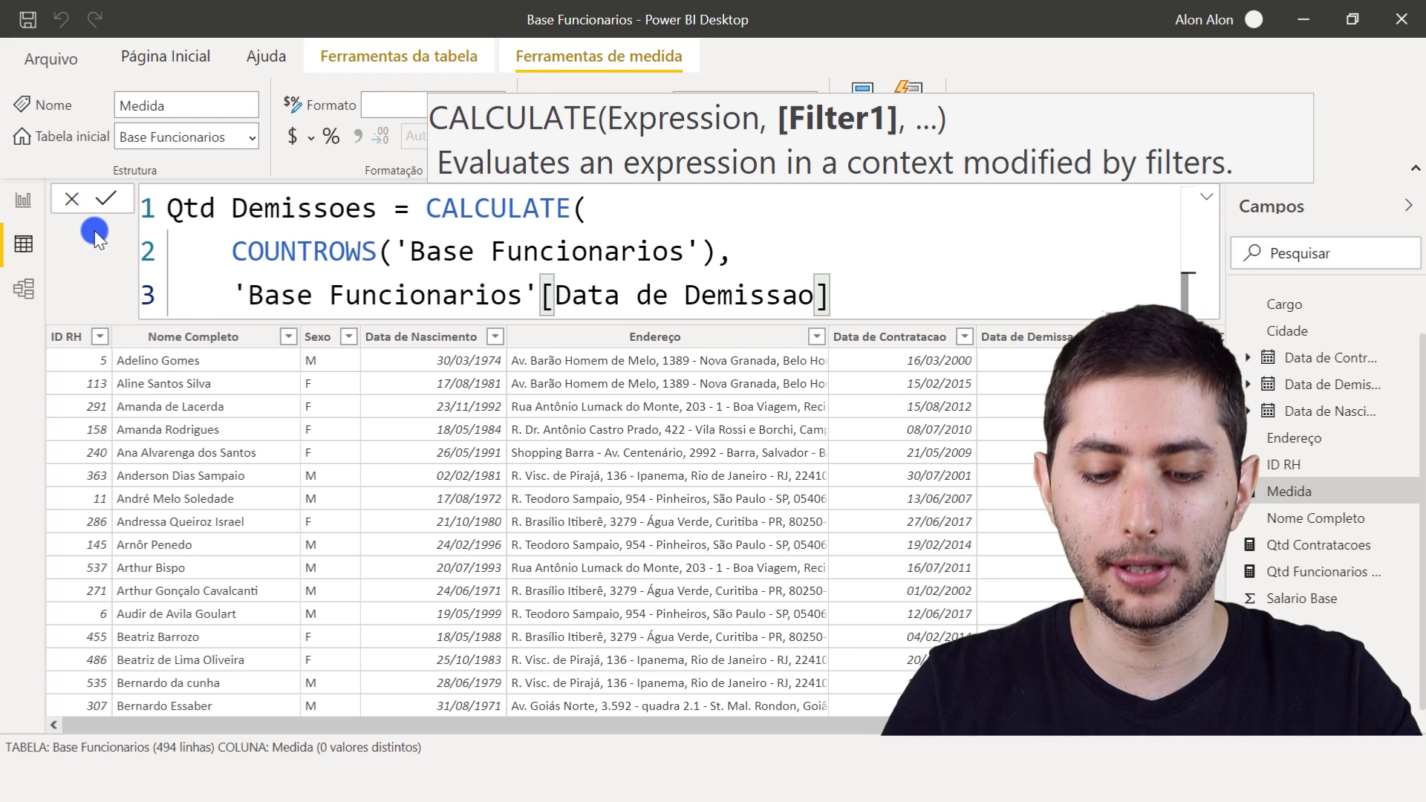
pyautogui.press('BackSpace')
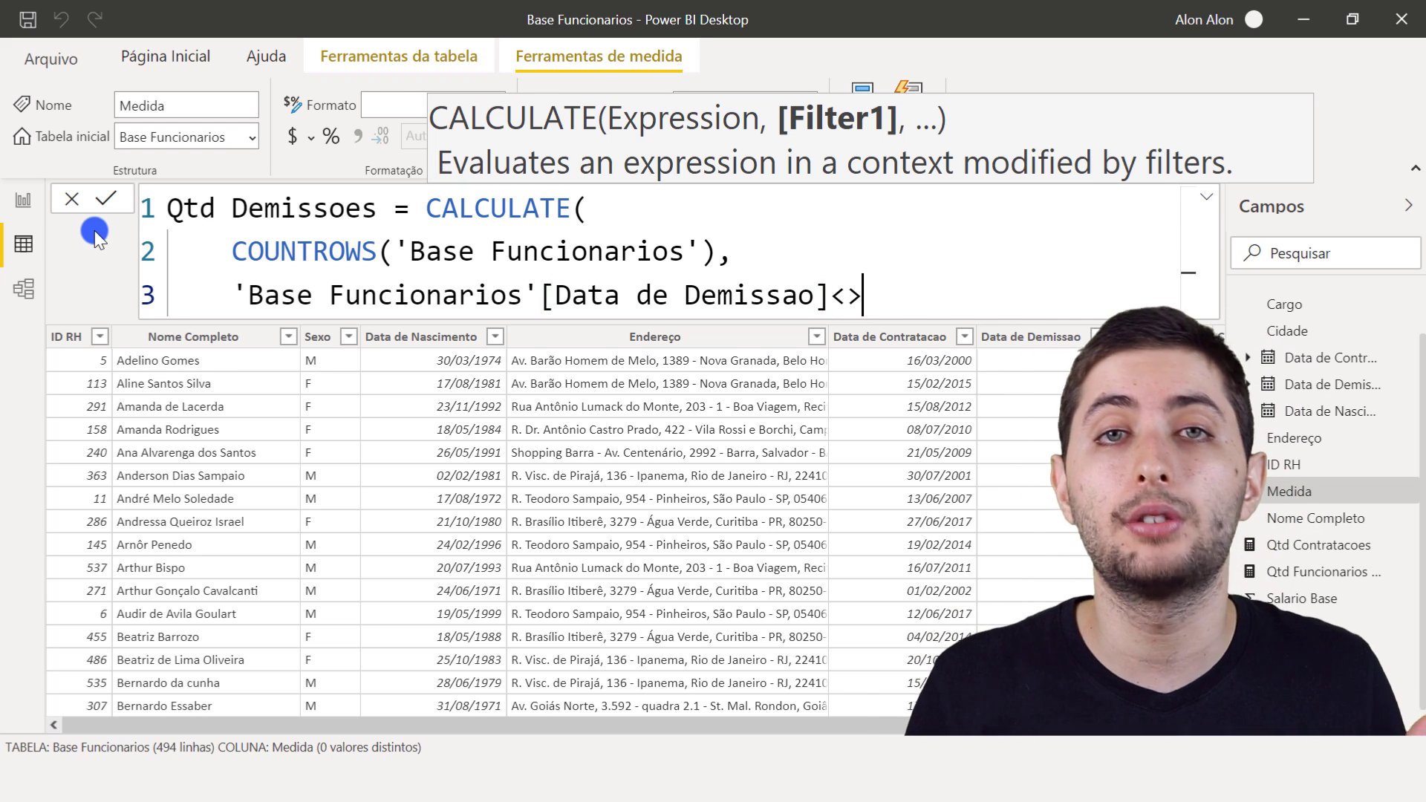
# - Complete the Qtd Demissoes filter with the condition <>BLANK(), close the CALCULATE function and commit the measure
pyautogui.write('<>bl')
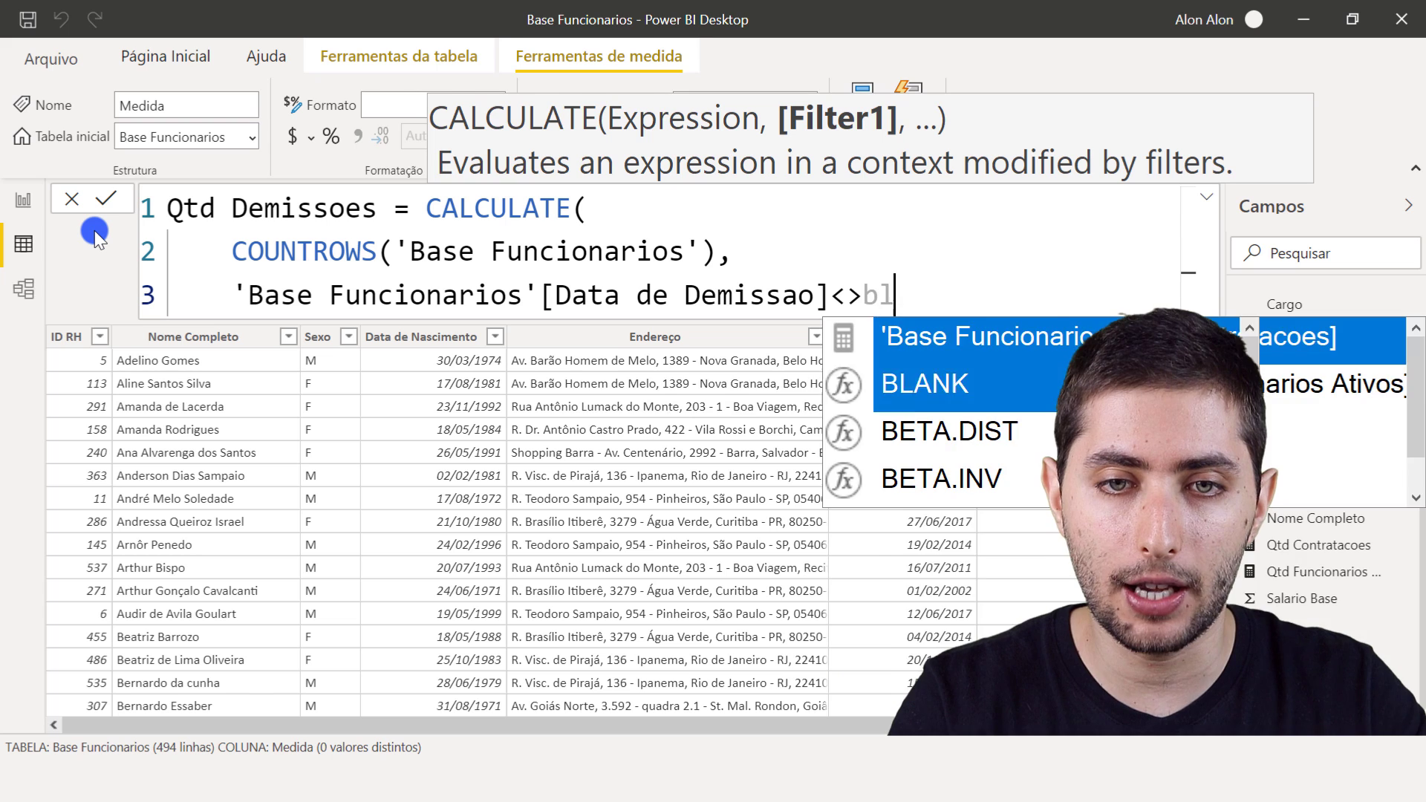
pyautogui.write('ank')
pyautogui.press('Tab')
pyautogui.write(')')
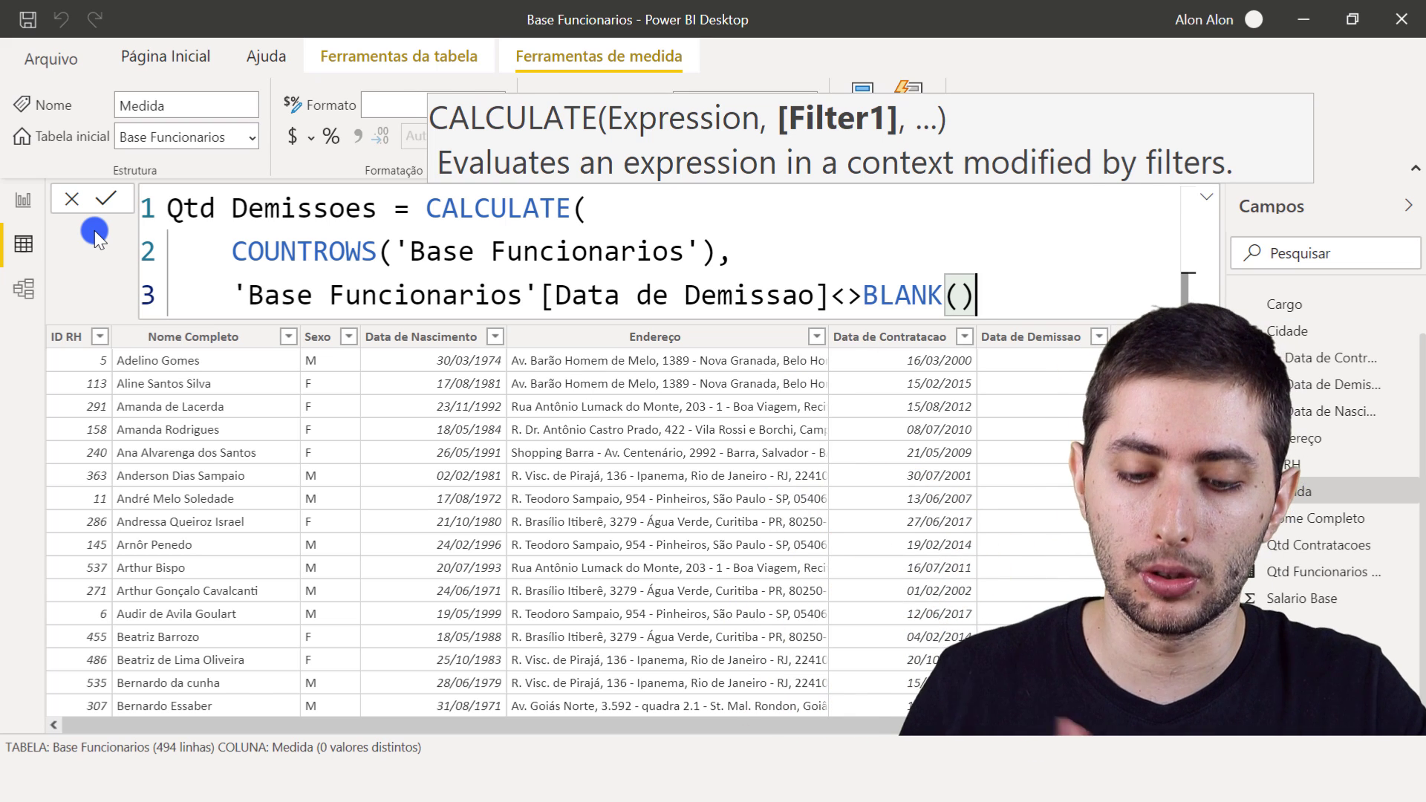
pyautogui.write(')')
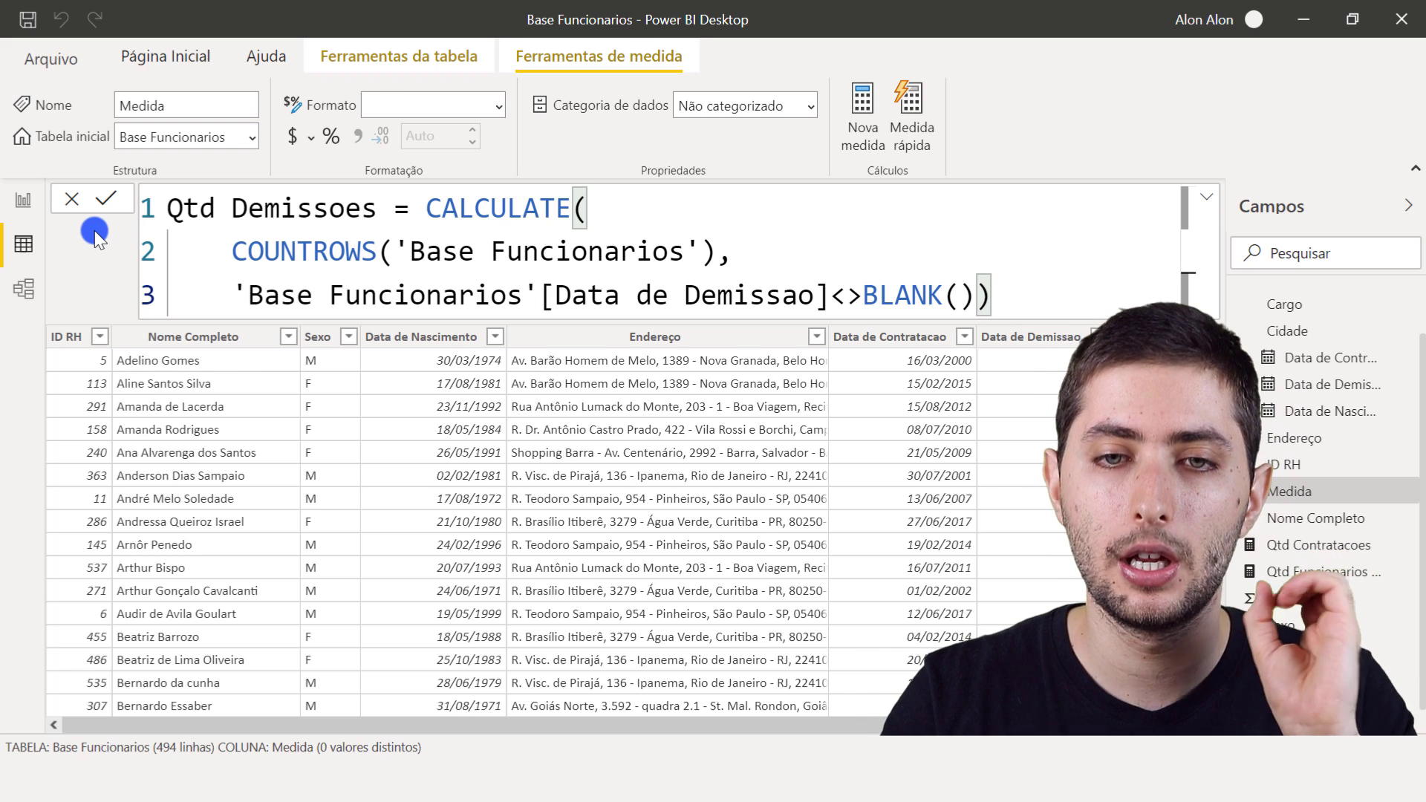
pyautogui.press('Return')
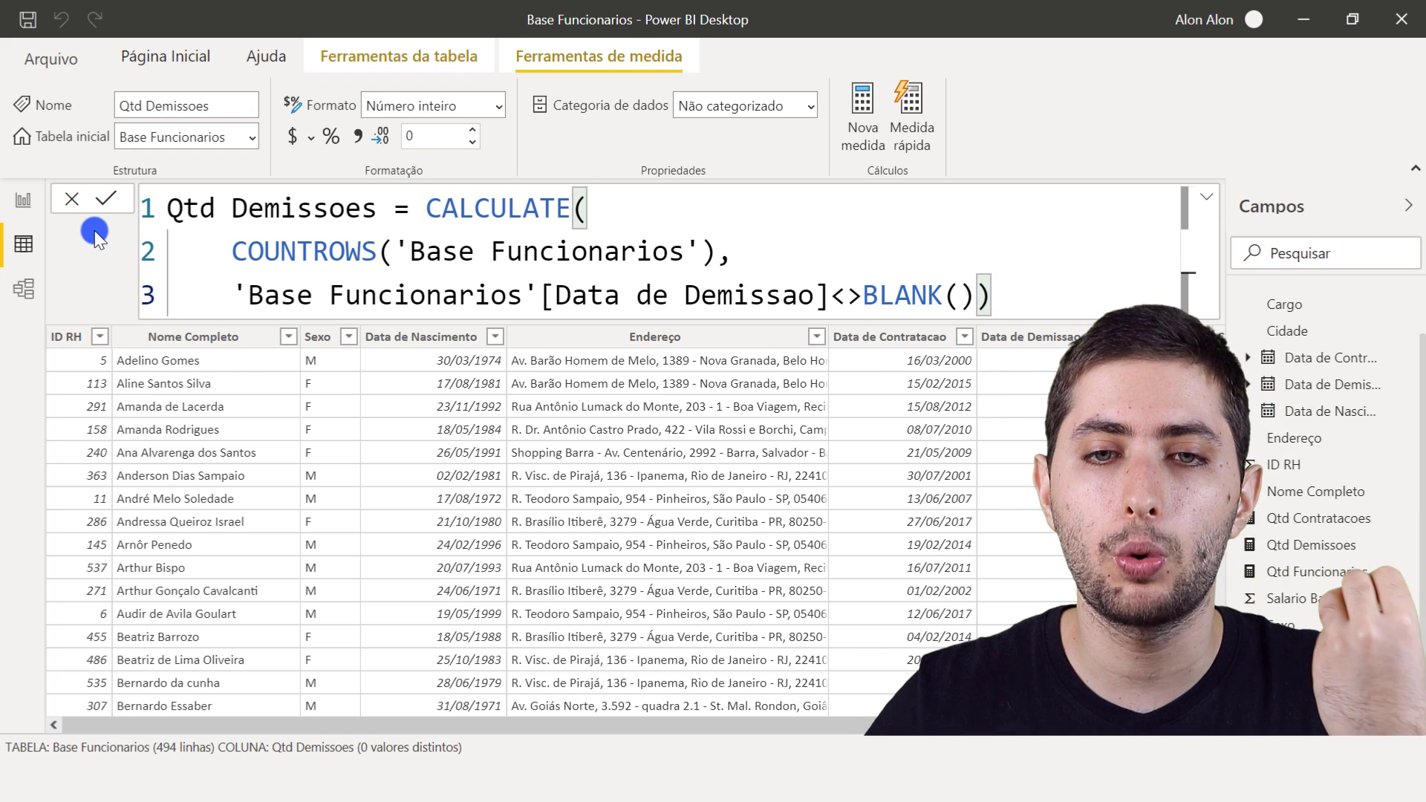
# - Add a card visual showing the Qtd Demissoes measure on the report page, level with the Qtd Funcionarios Ativos card
pyautogui.click(22, 202)
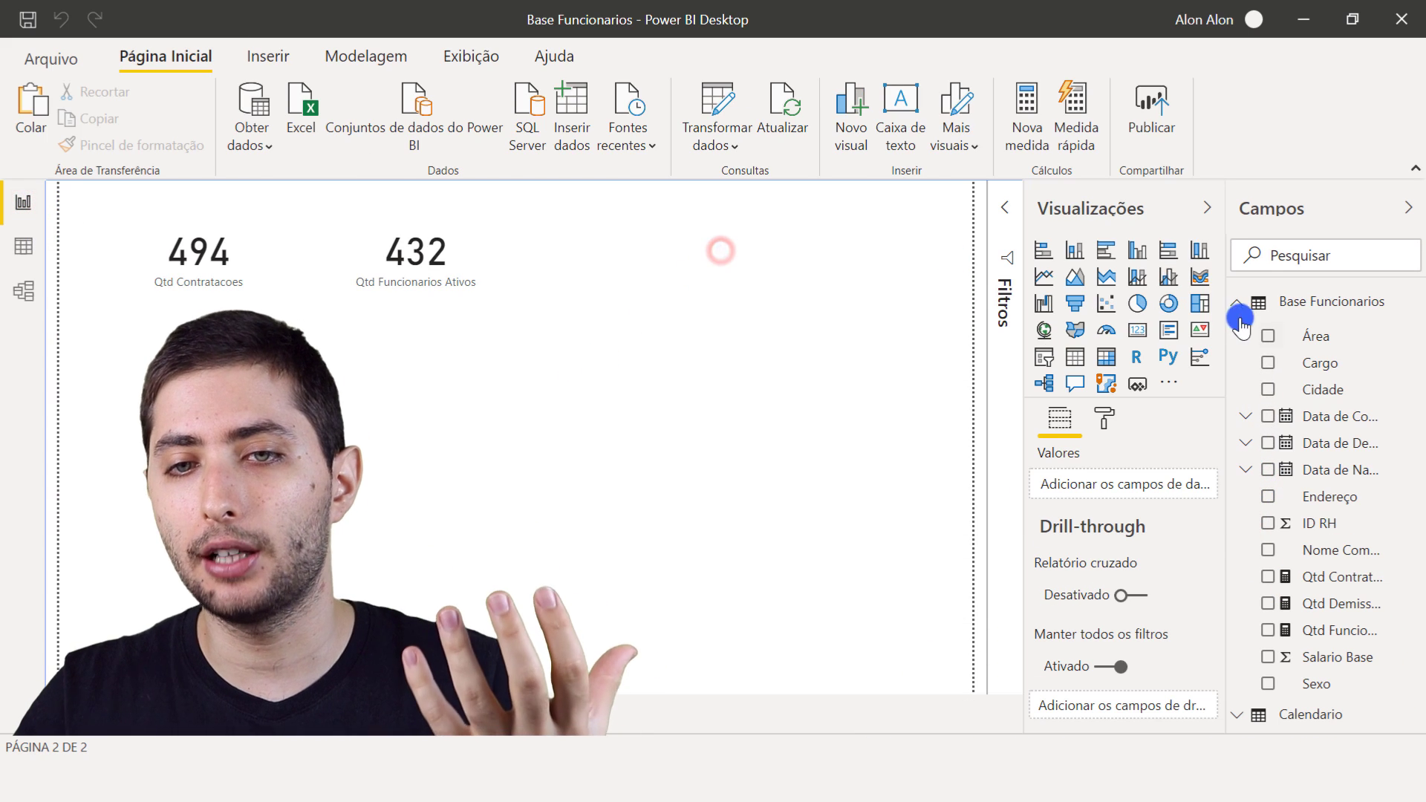
pyautogui.click(1140, 333)
pyautogui.moveTo(219, 415); pyautogui.dragTo(740, 246)
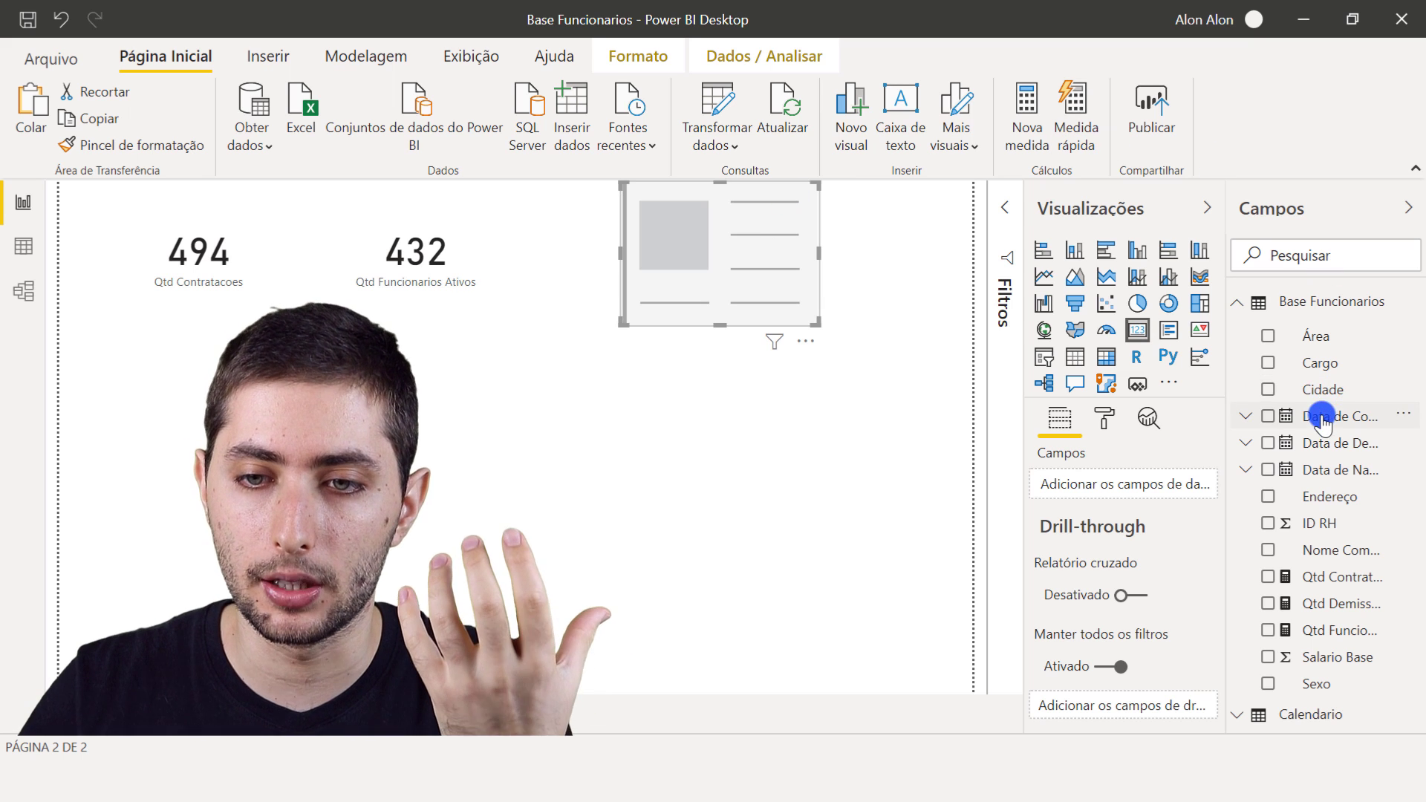
pyautogui.moveTo(1357, 607); pyautogui.dragTo(1167, 481)
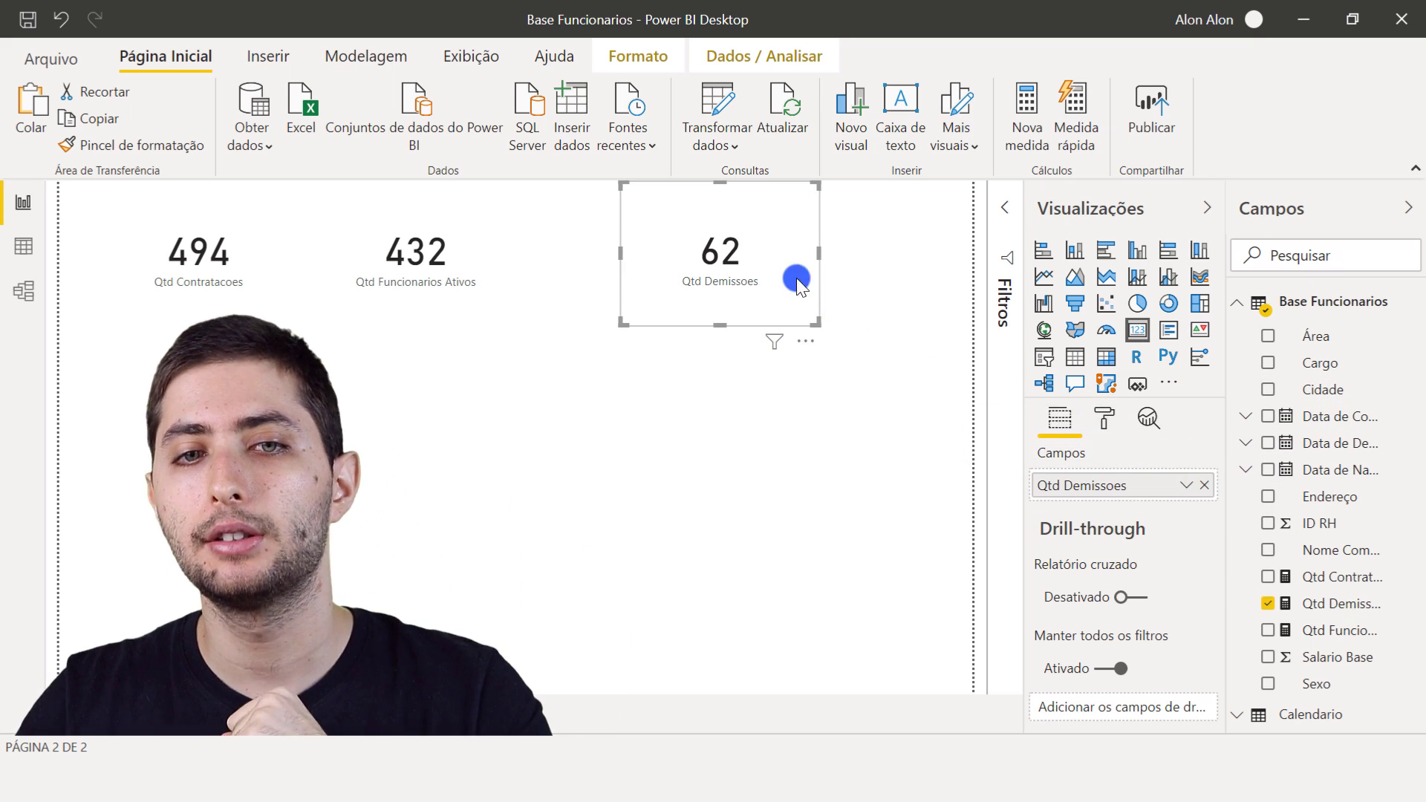
pyautogui.click(666, 407)
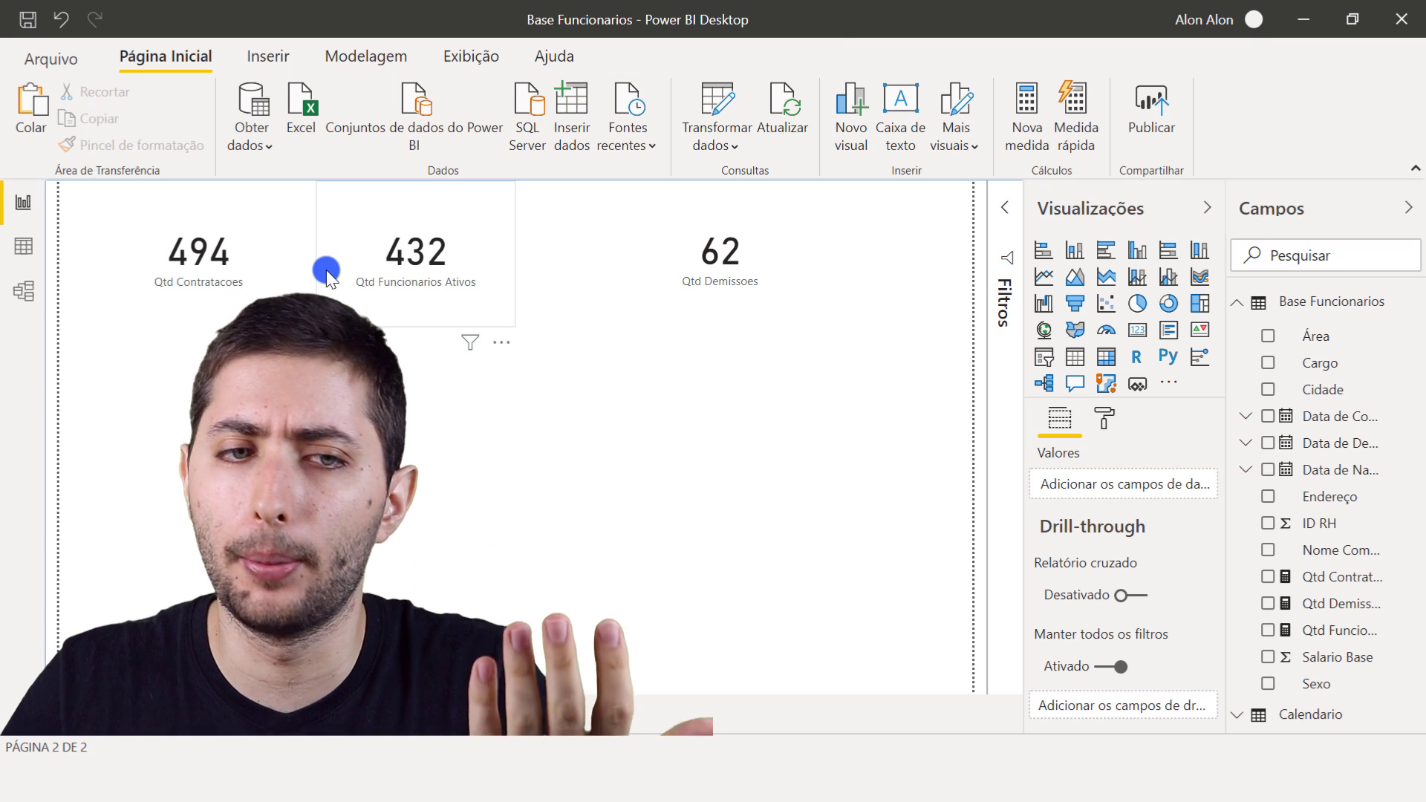
# - Compare the values of the Qtd Contratacoes, Qtd Funcionarios Ativos and Qtd Demissoes cards on the report page
pyautogui.click(194, 249)
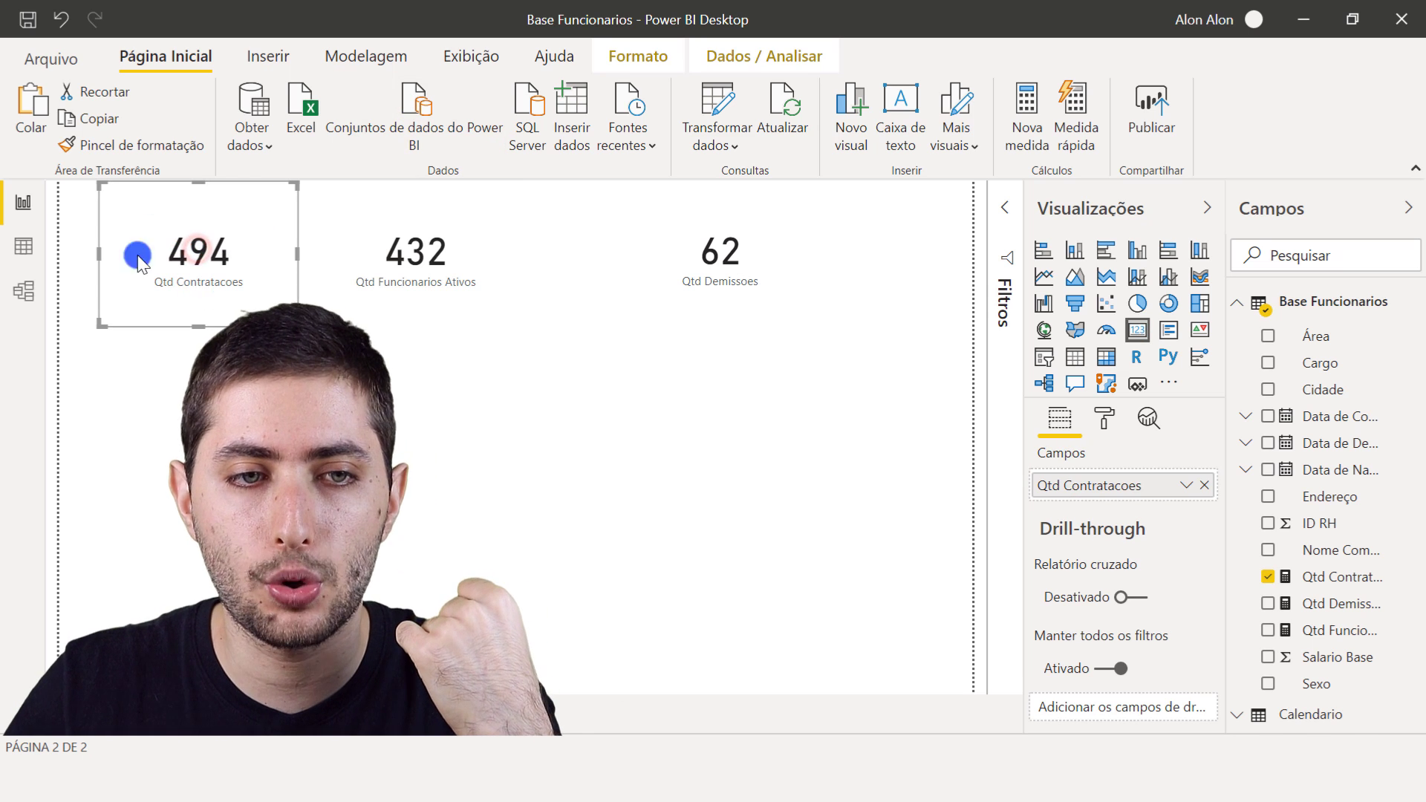
pyautogui.click(365, 254)
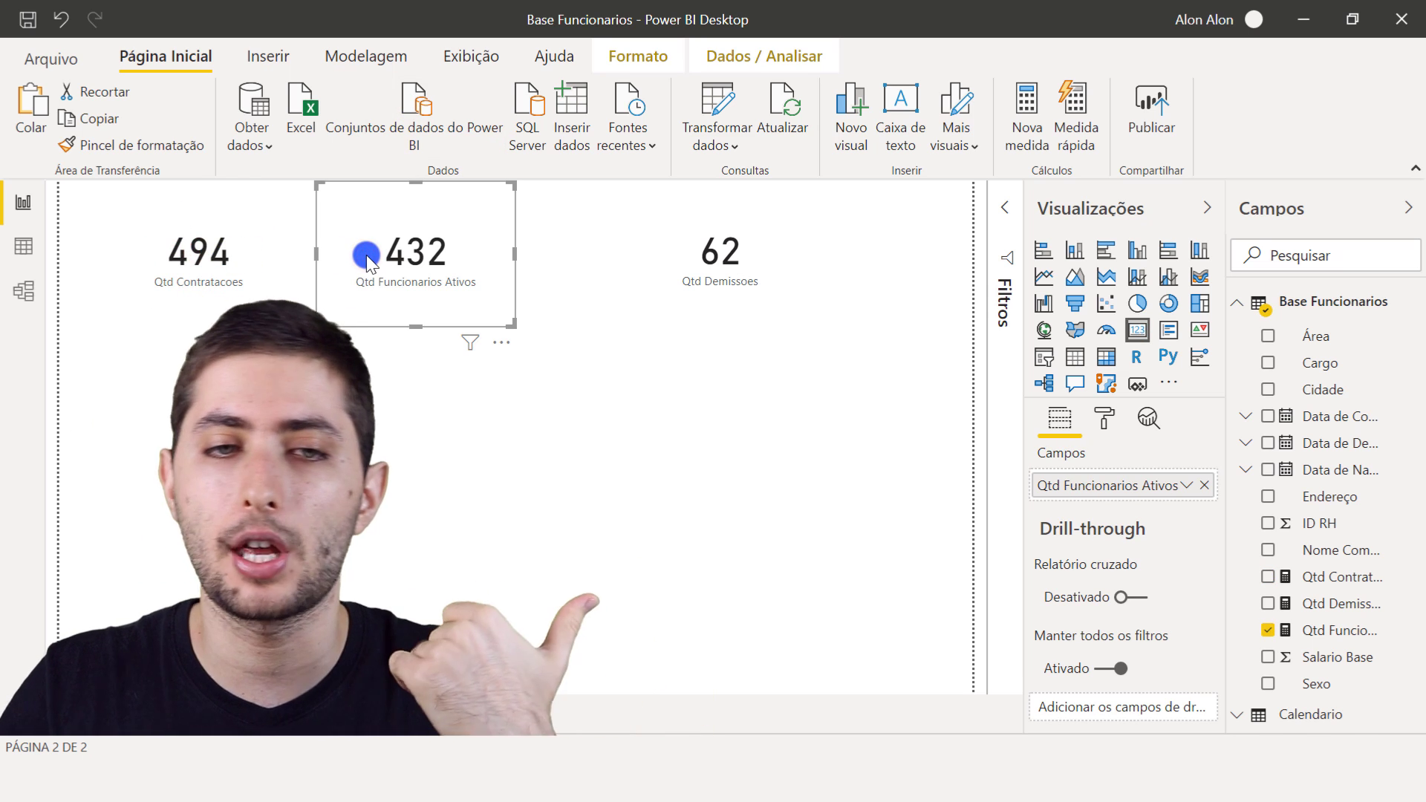
pyautogui.click(742, 252)
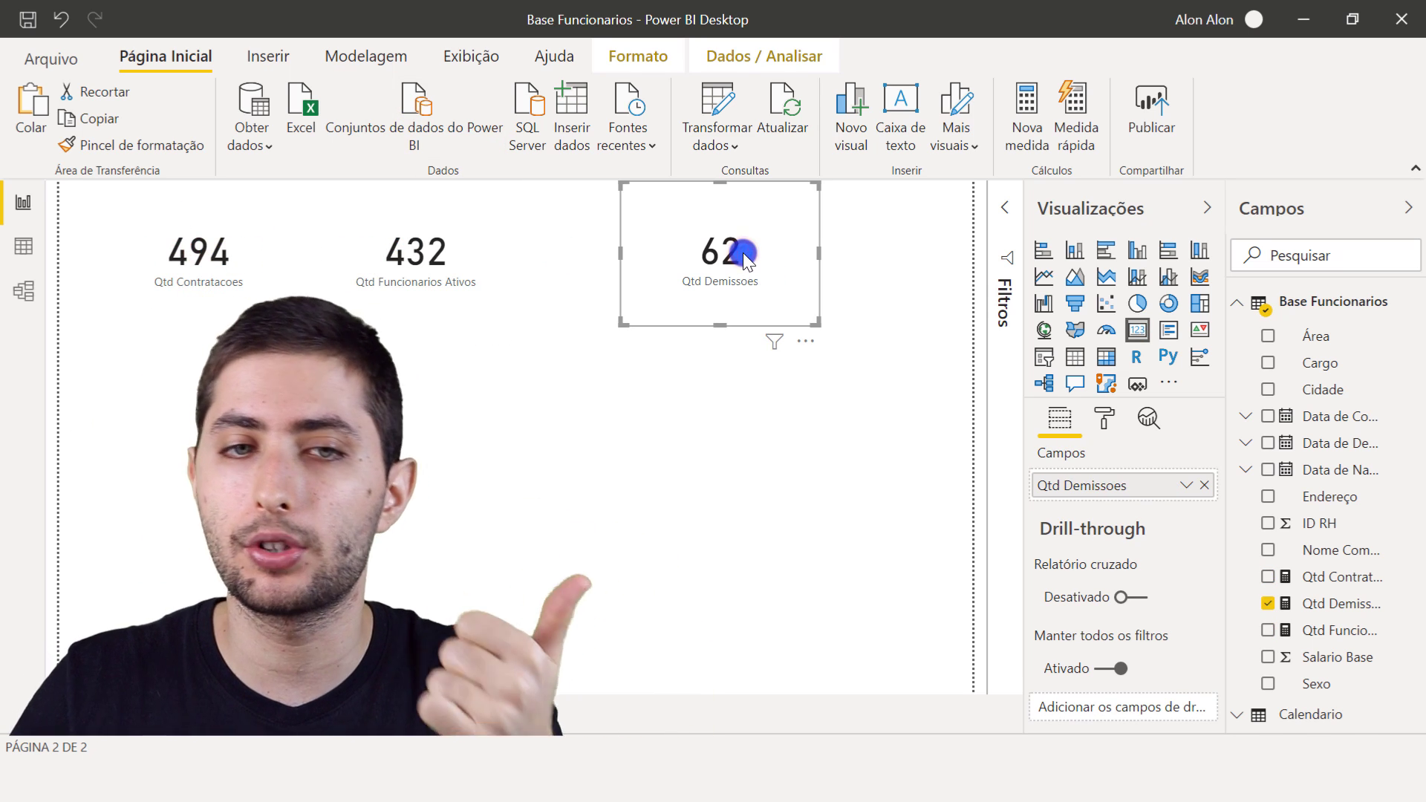
pyautogui.click(197, 280)
pyautogui.click(366, 289)
pyautogui.click(747, 216)
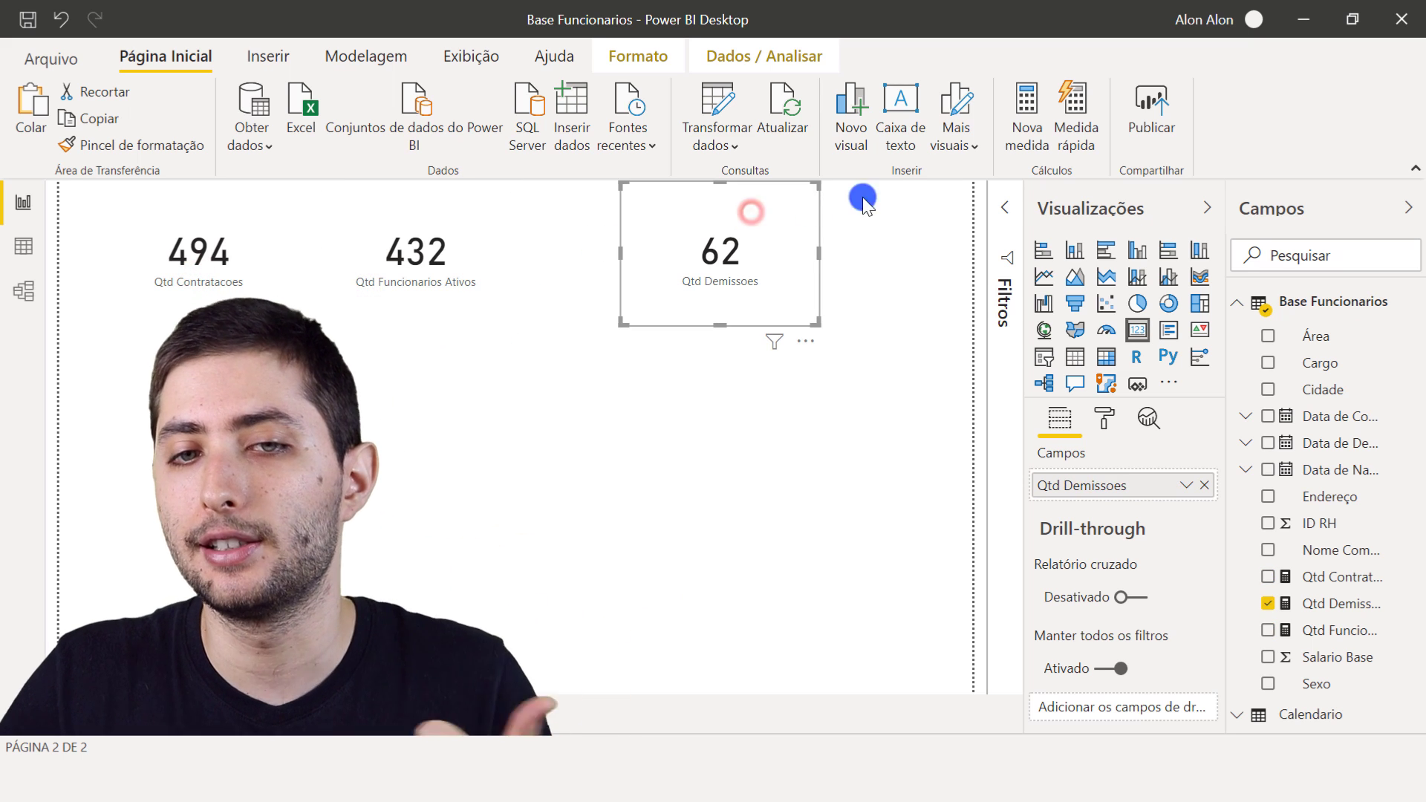
pyautogui.click(895, 183)
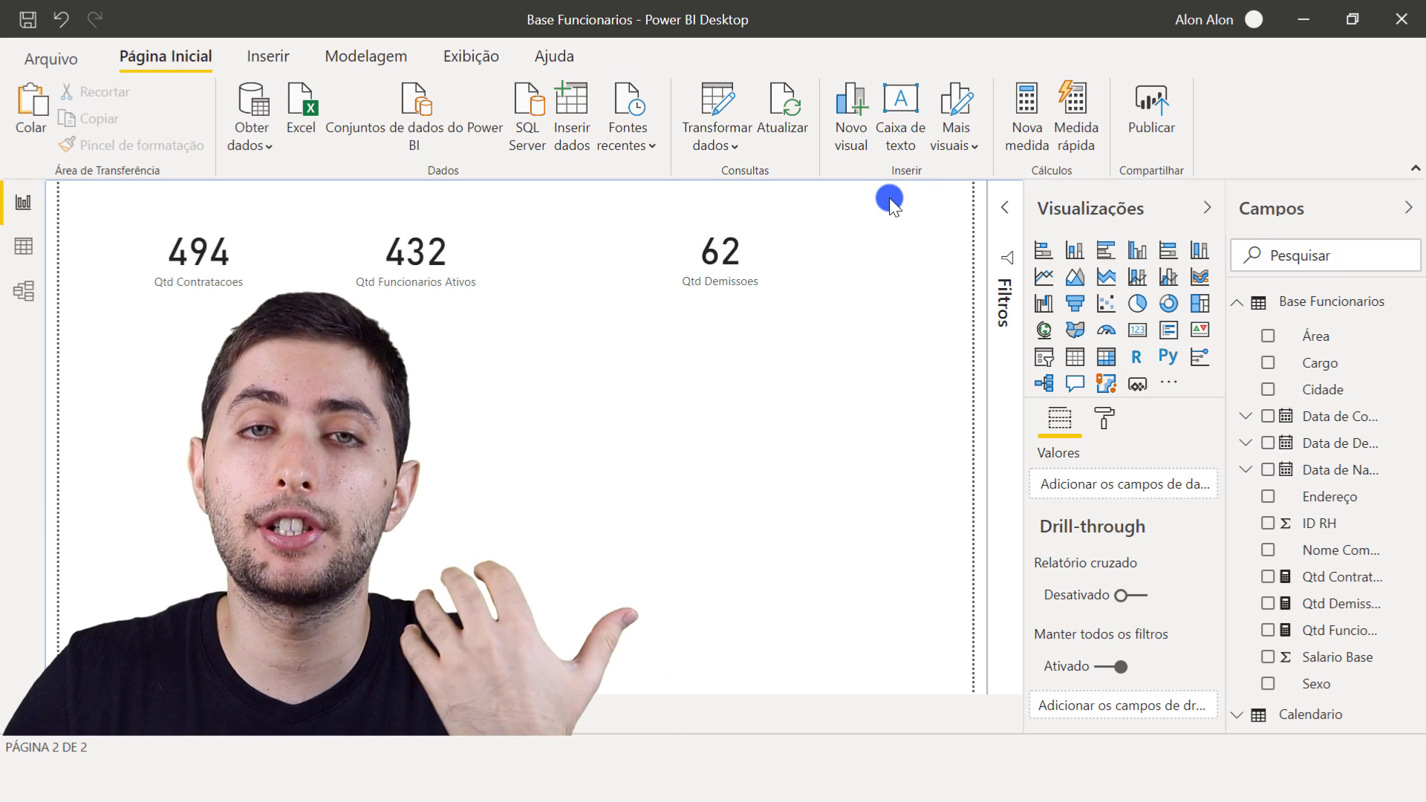
pyautogui.click(208, 283)
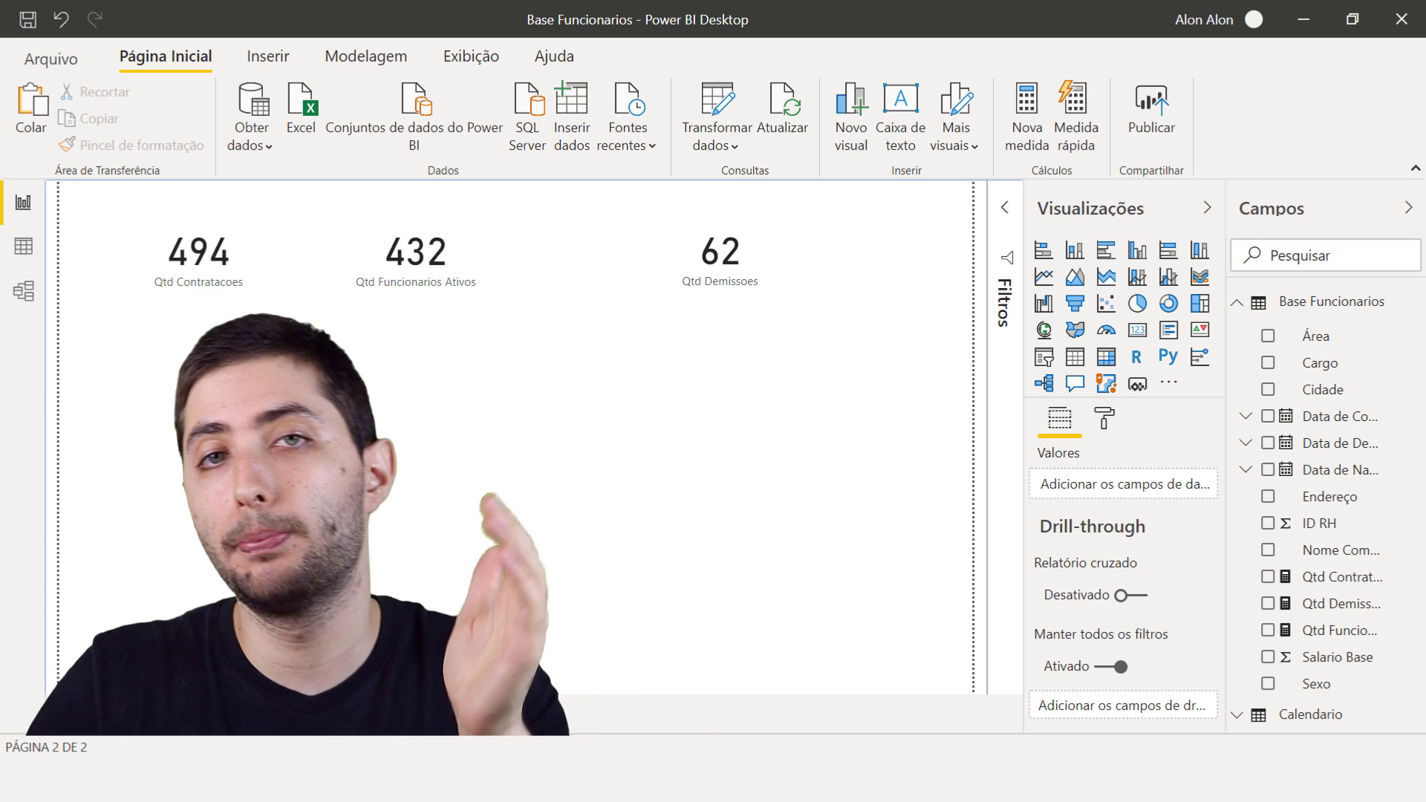
pyautogui.click(165, 281)
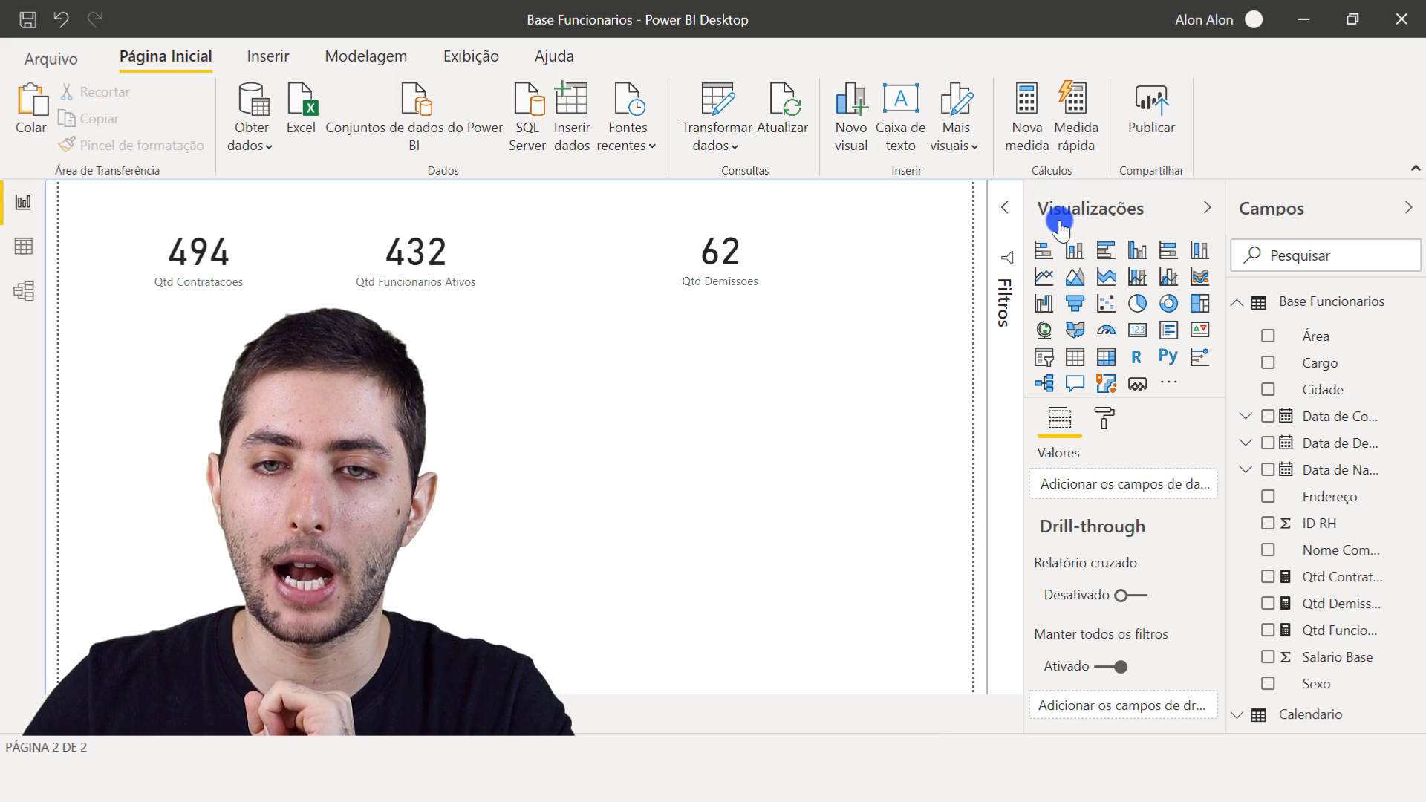
# - Insert a clustered column chart below the cards and enlarge it to span most of the page width
pyautogui.click(1139, 256)
pyautogui.moveTo(181, 443); pyautogui.dragTo(237, 471)
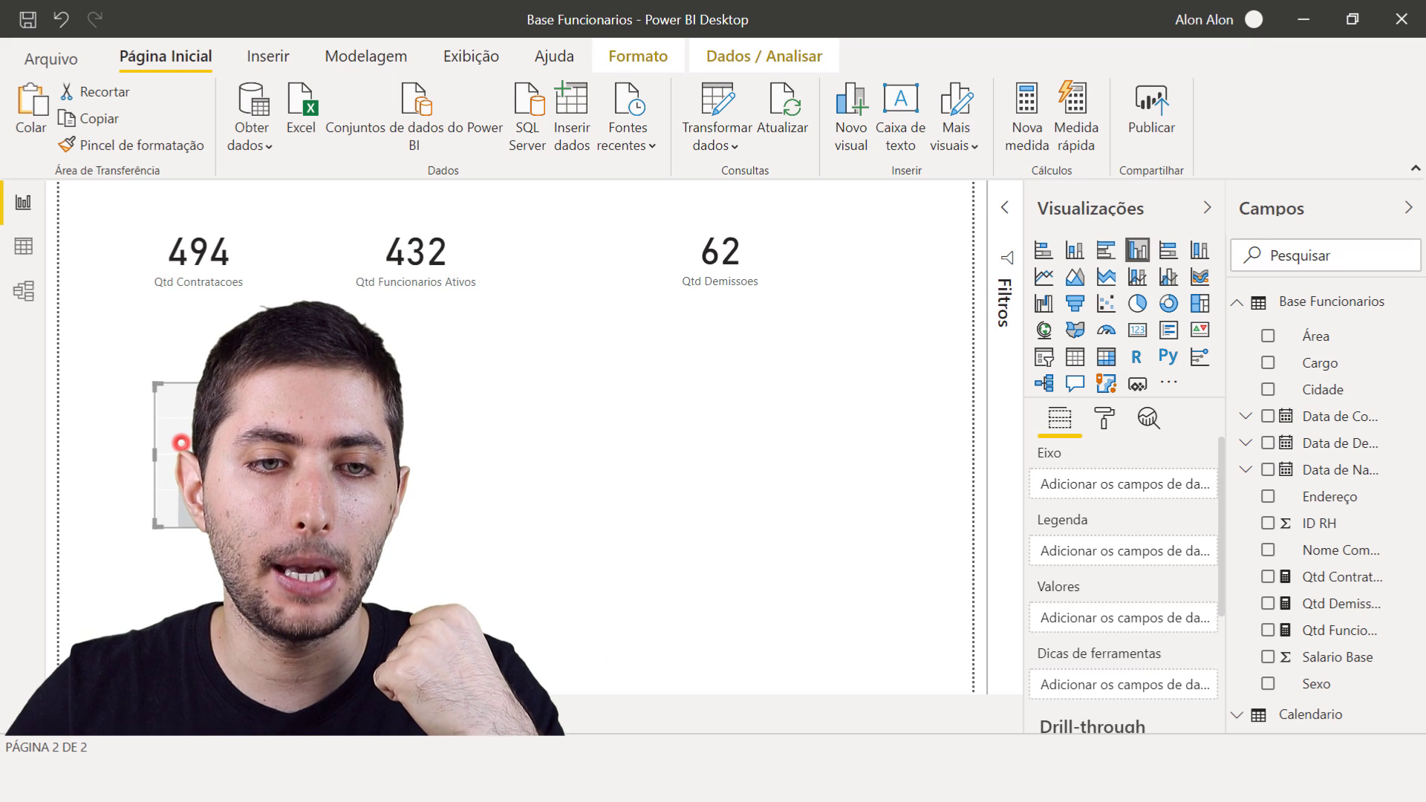
pyautogui.moveTo(351, 528); pyautogui.dragTo(802, 636)
pyautogui.moveTo(690, 594)
pyautogui.mouseDown()
pyautogui.moveTo(676, 612)
pyautogui.moveTo(692, 612)
pyautogui.mouseUp()
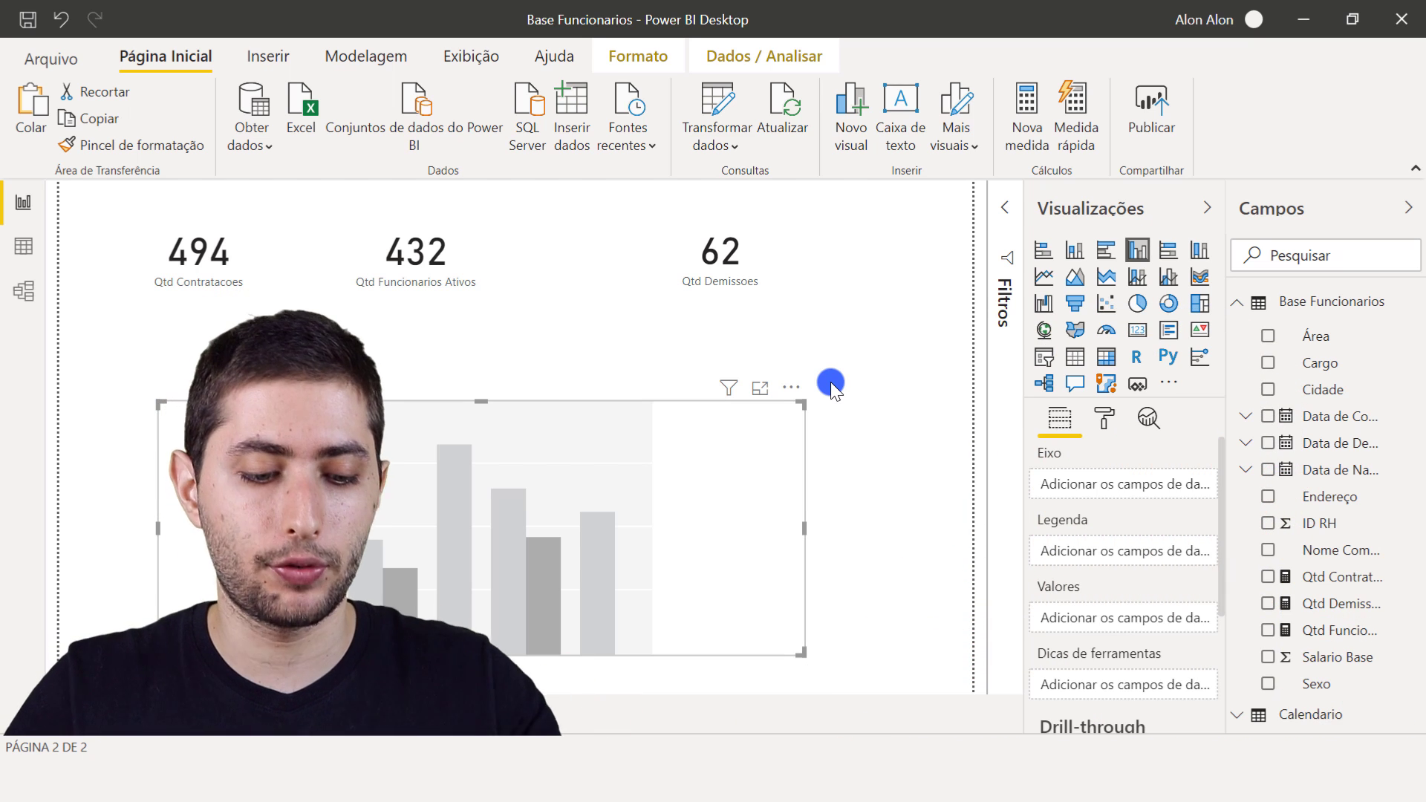
pyautogui.hotkey('ctrl', '2')
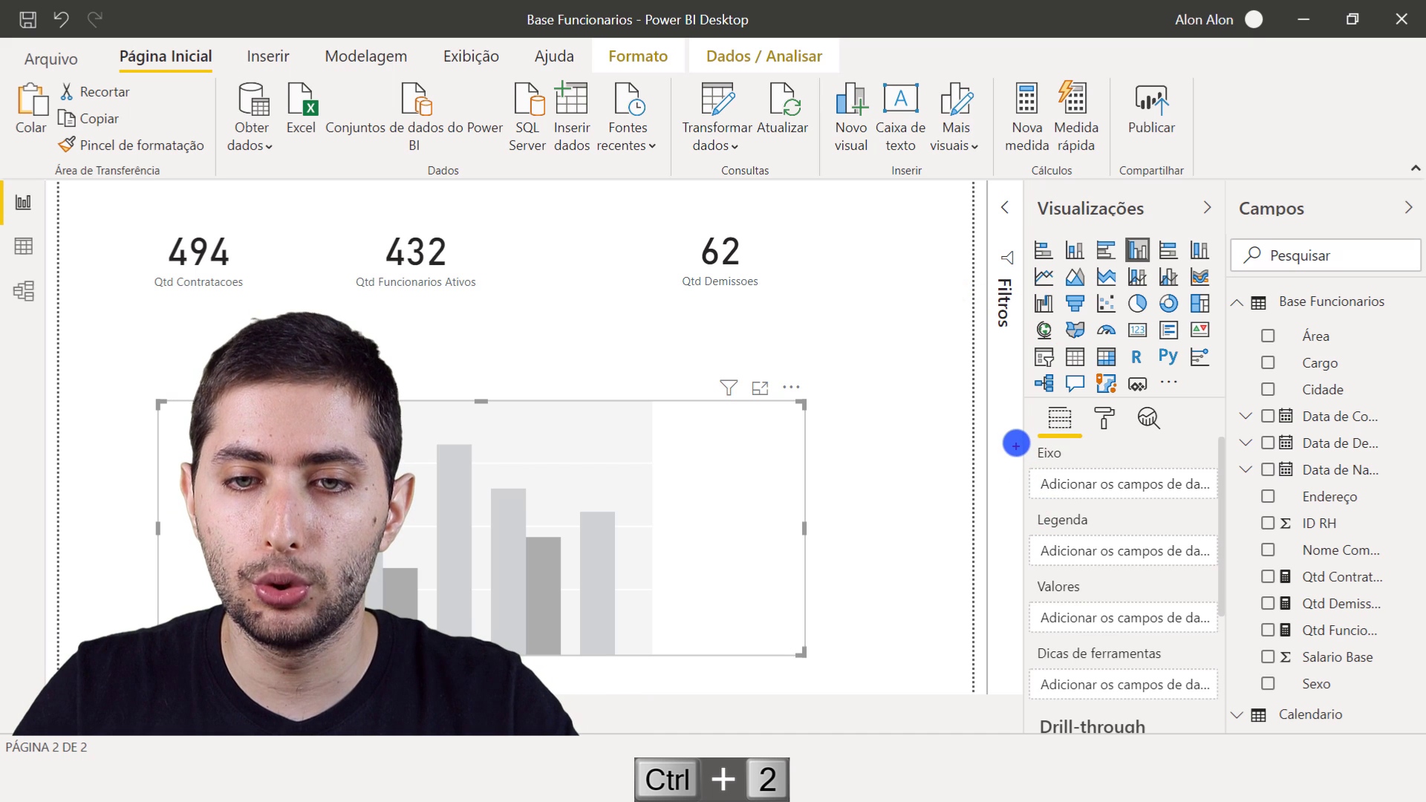
pyautogui.moveTo(1022, 435); pyautogui.dragTo(1233, 508)
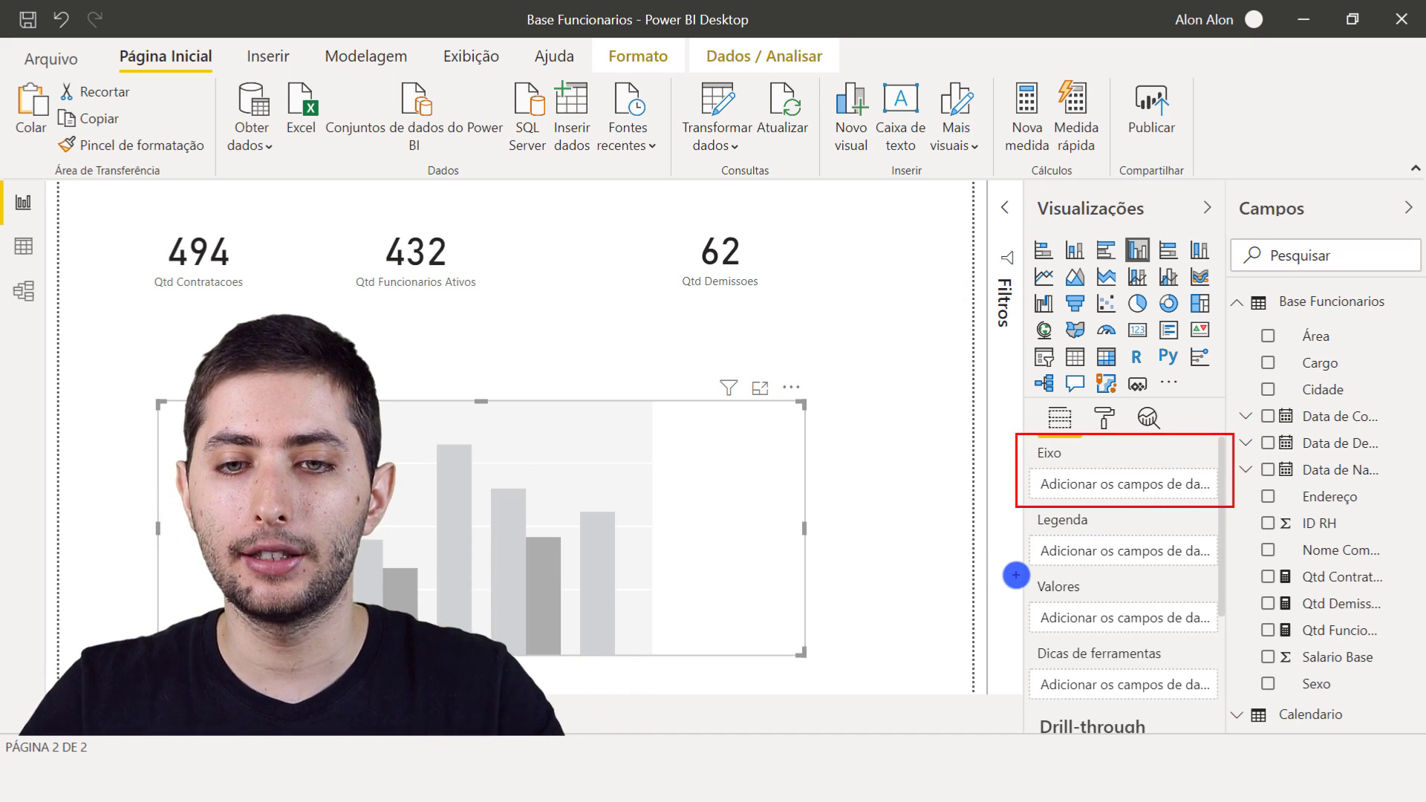
pyautogui.moveTo(1089, 601); pyautogui.dragTo(1225, 634)
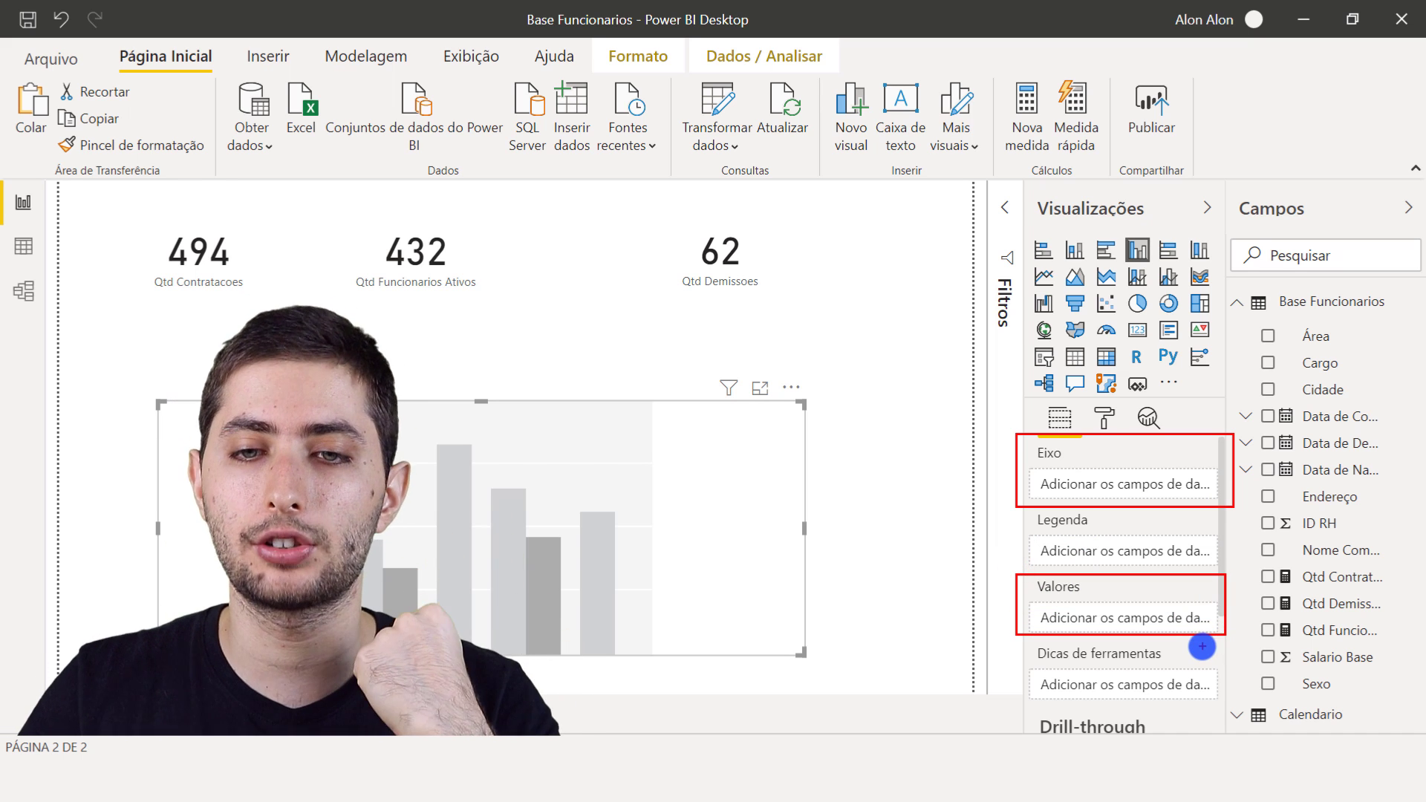
pyautogui.press('Escape')
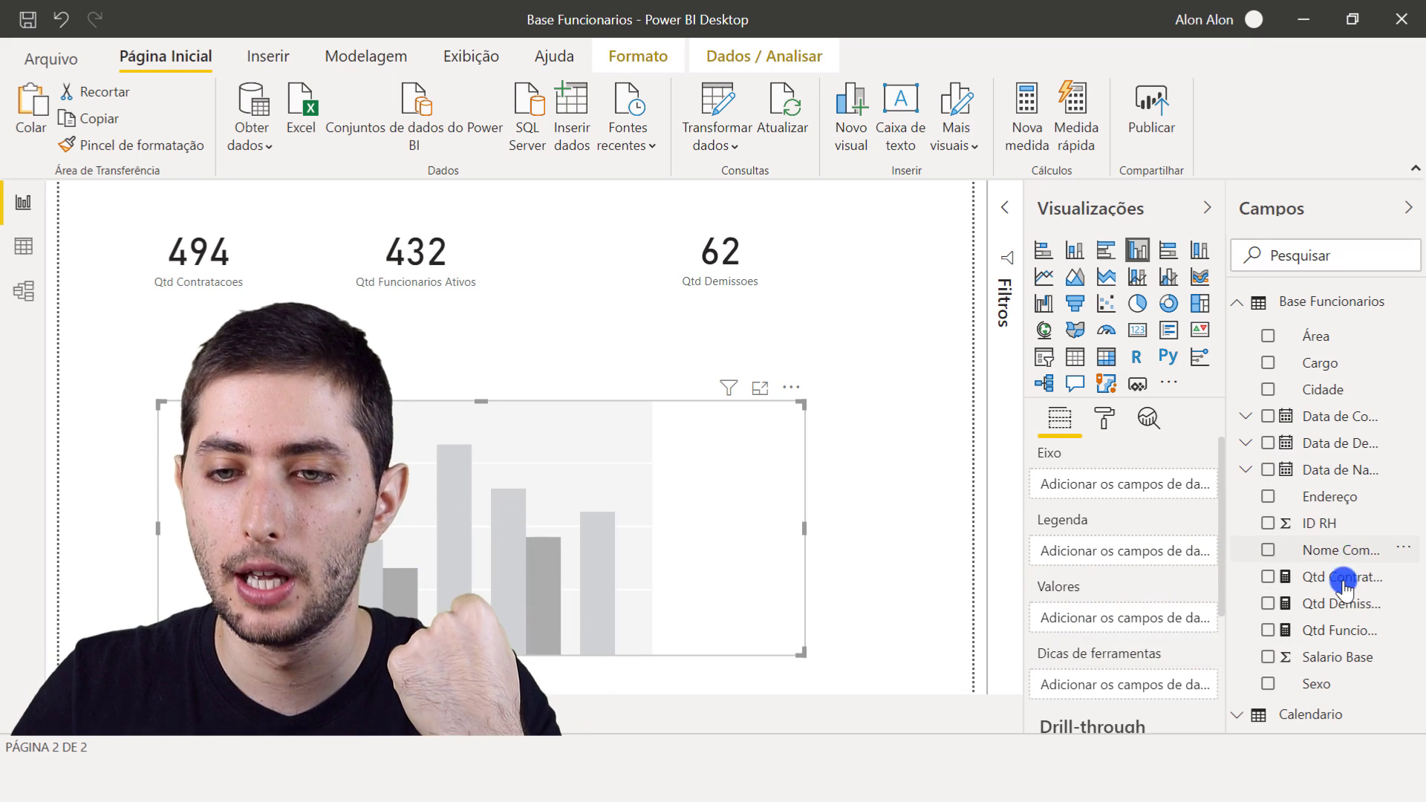
# - Set Qtd Contratacoes as the column chart's values and Ano from the Calendario table as its axis
pyautogui.moveTo(1342, 585); pyautogui.dragTo(1165, 630)
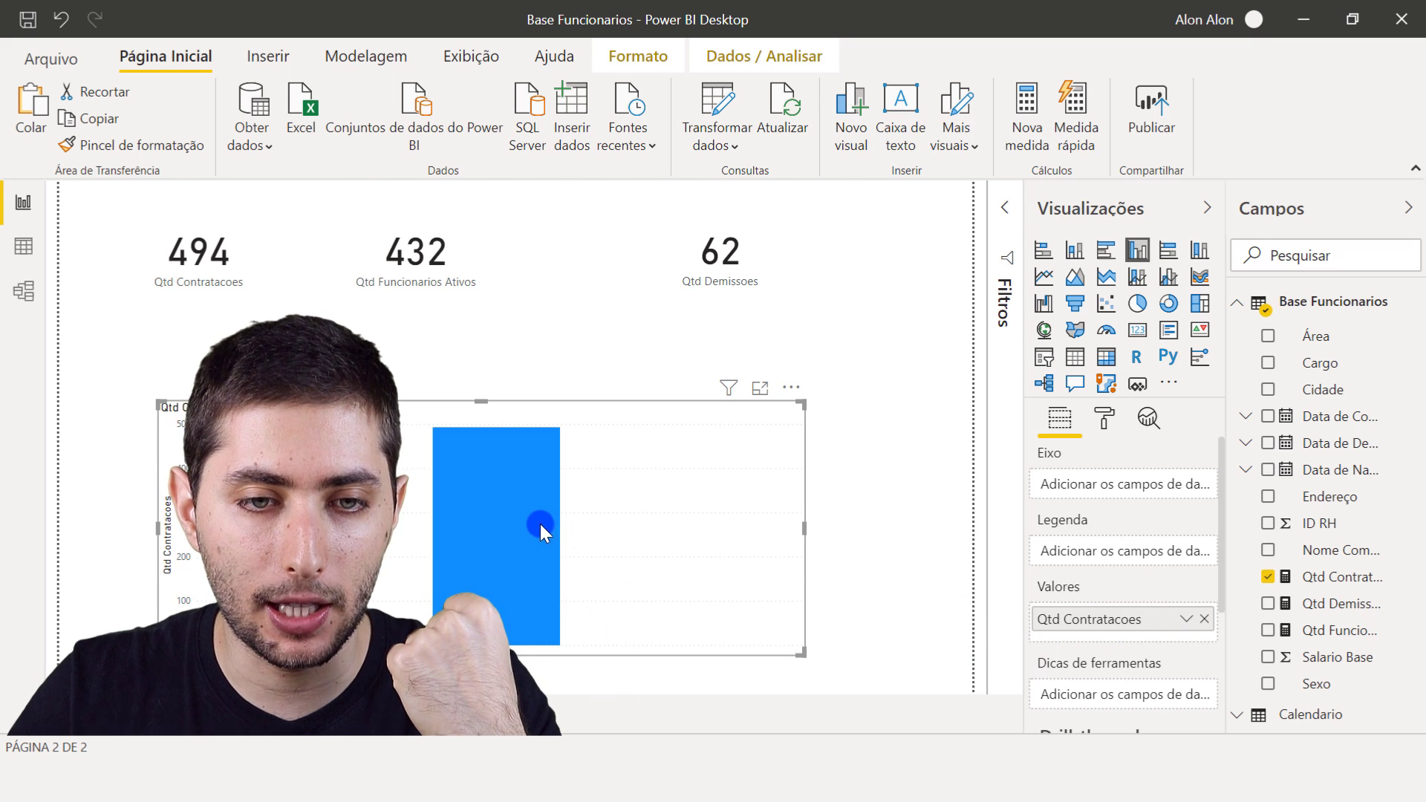
pyautogui.moveTo(507, 514)
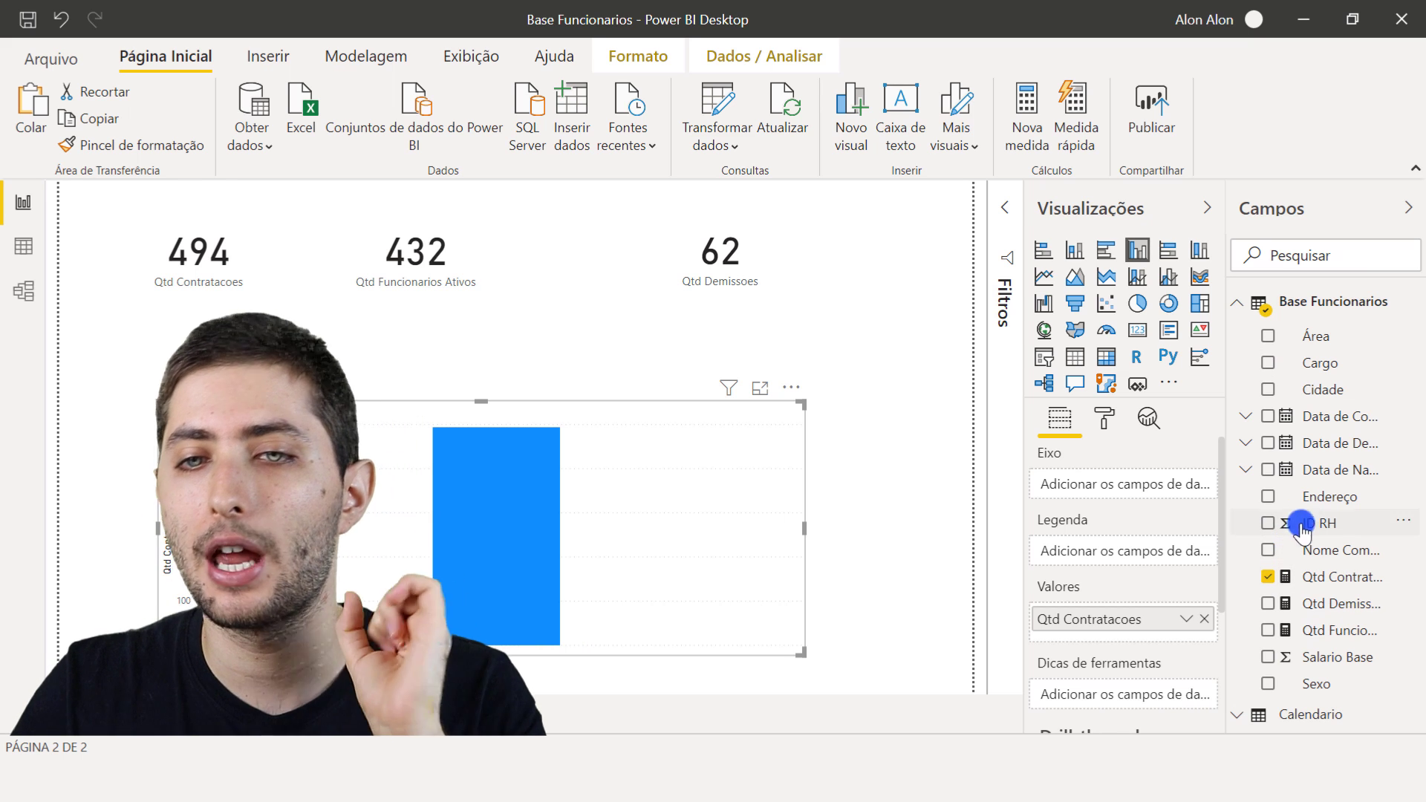
pyautogui.click(1240, 303)
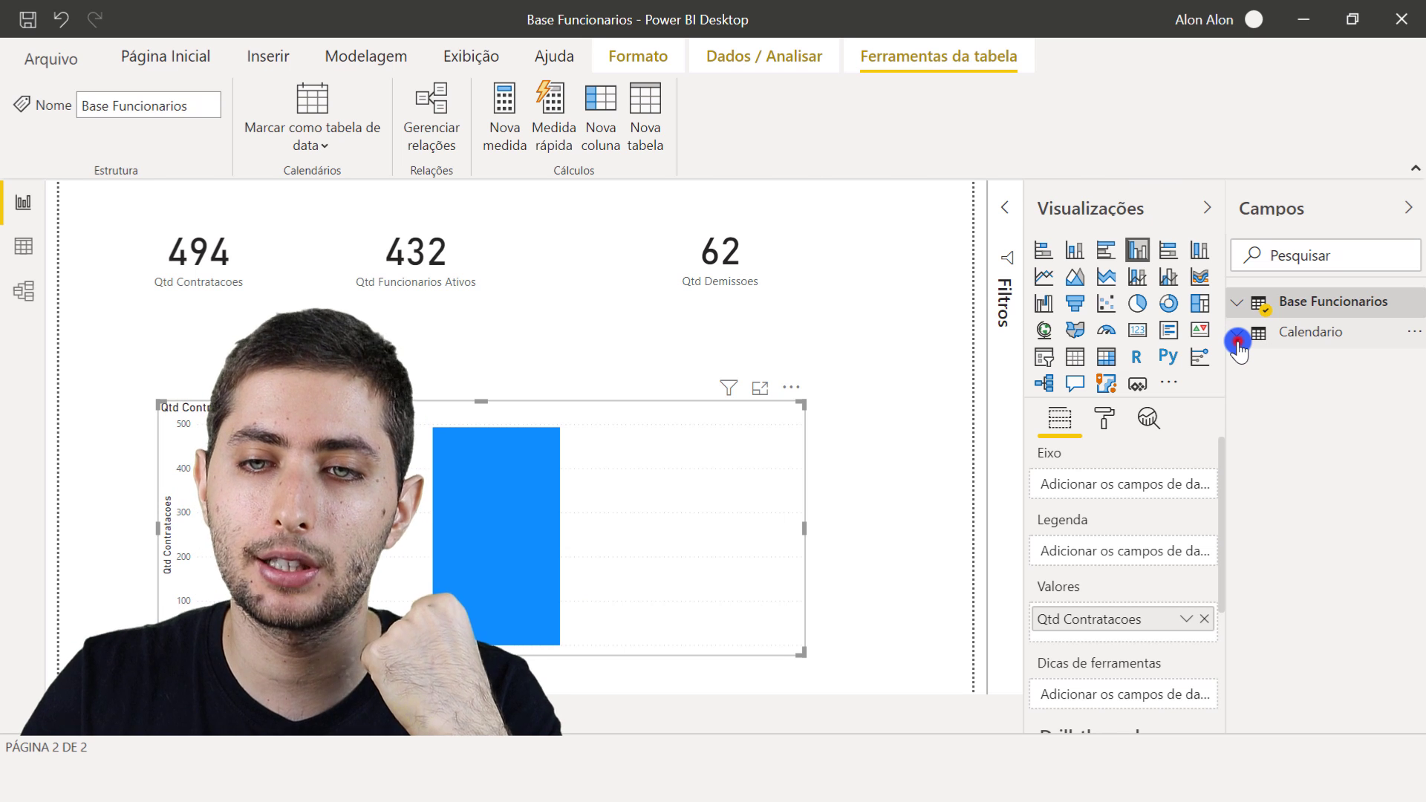
pyautogui.click(1237, 341)
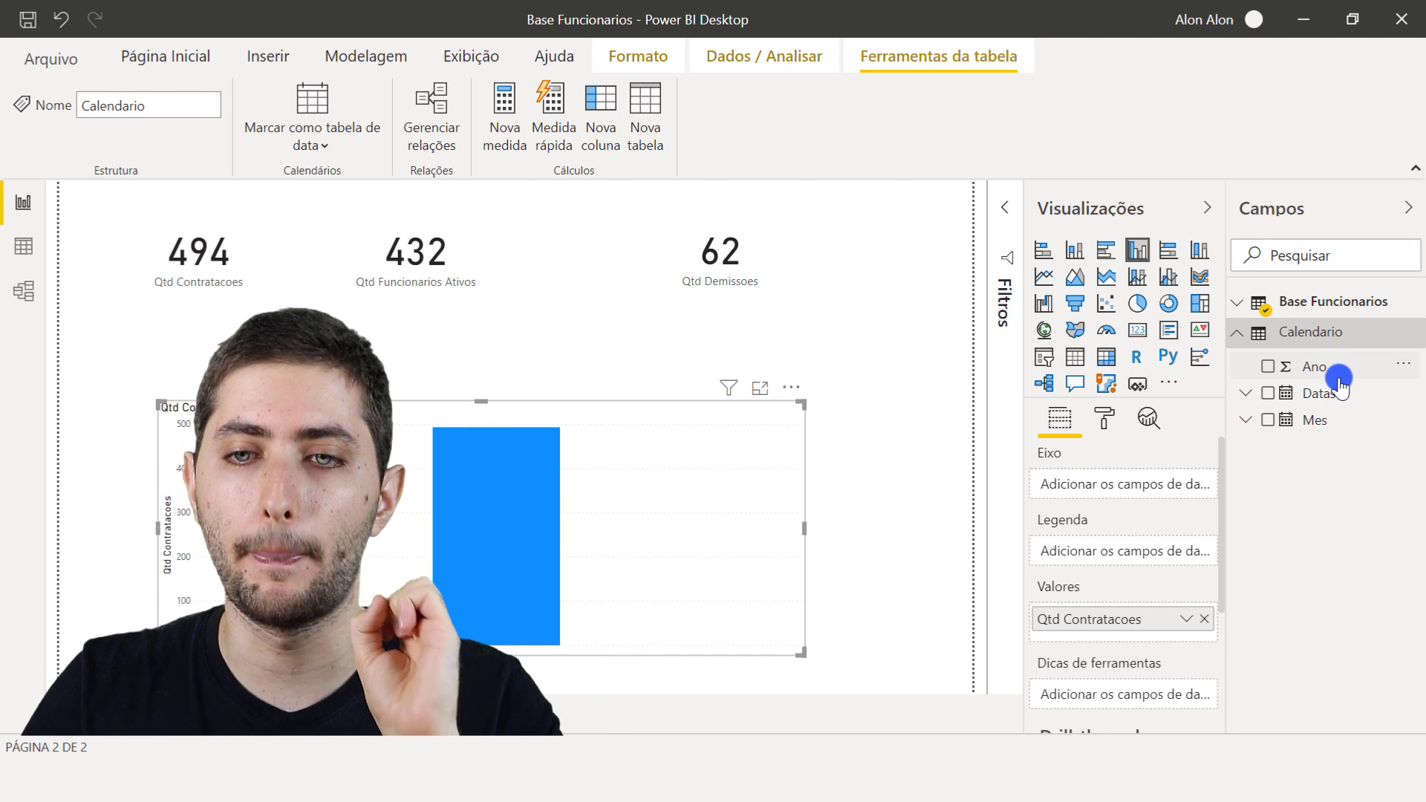
pyautogui.moveTo(1336, 379); pyautogui.dragTo(1148, 484)
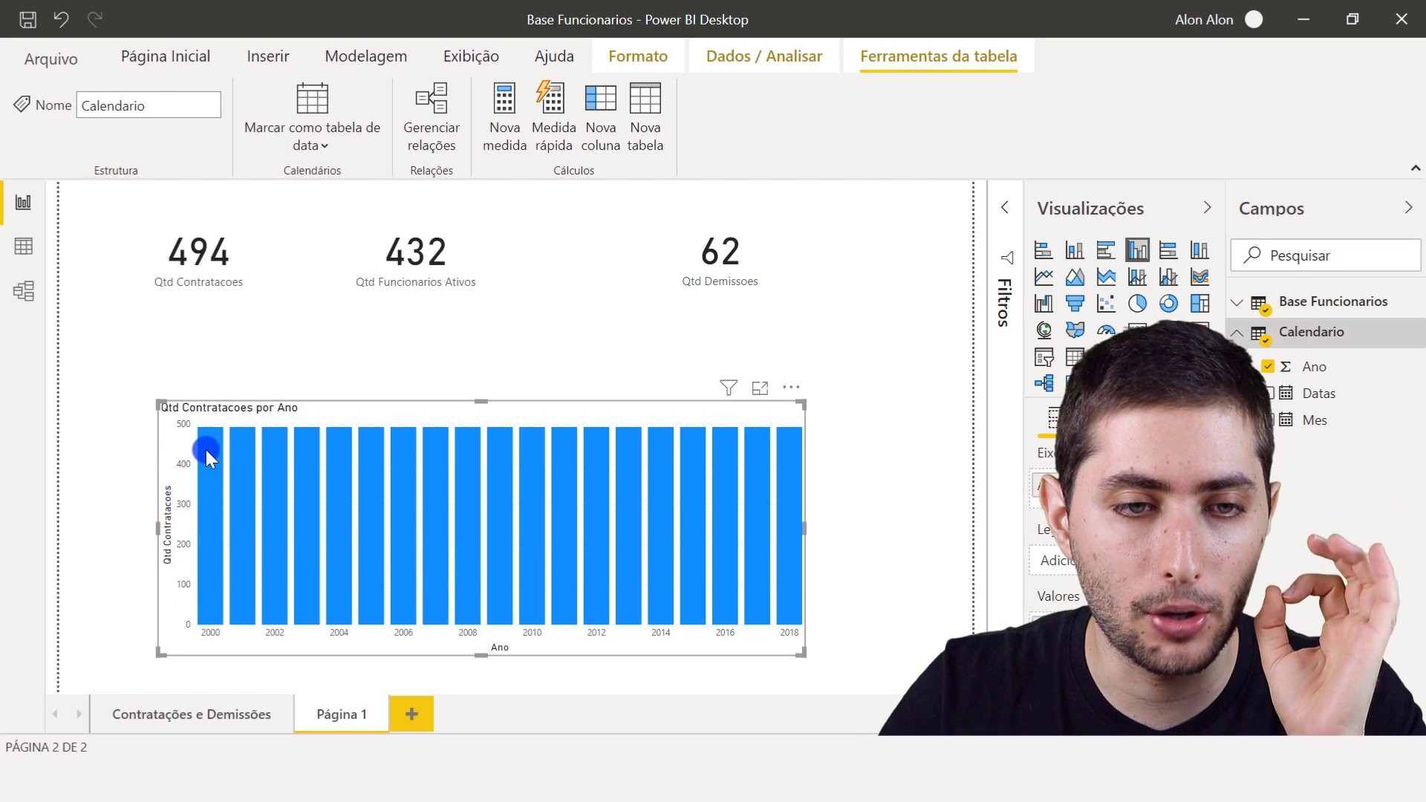
pyautogui.moveTo(208, 454)
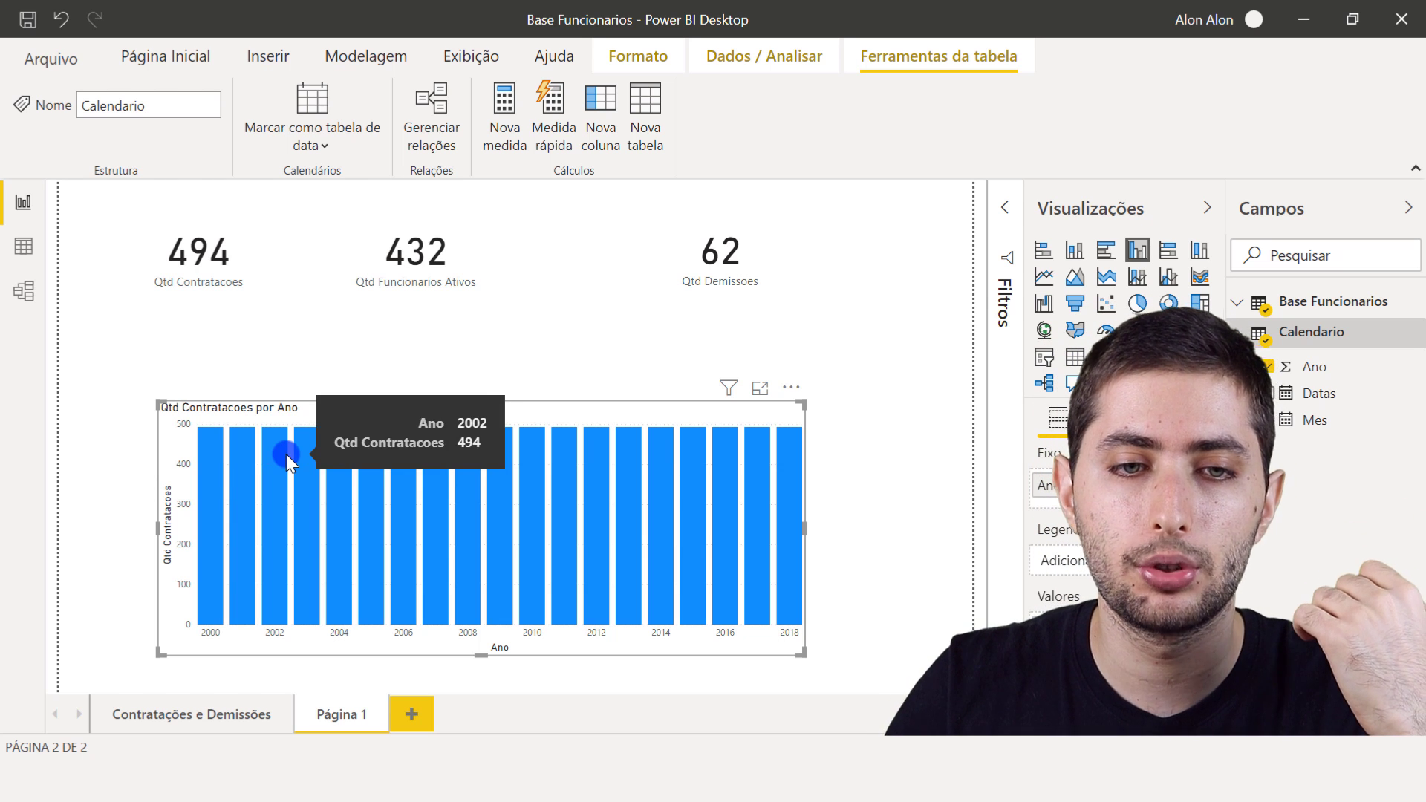
pyautogui.click(336, 377)
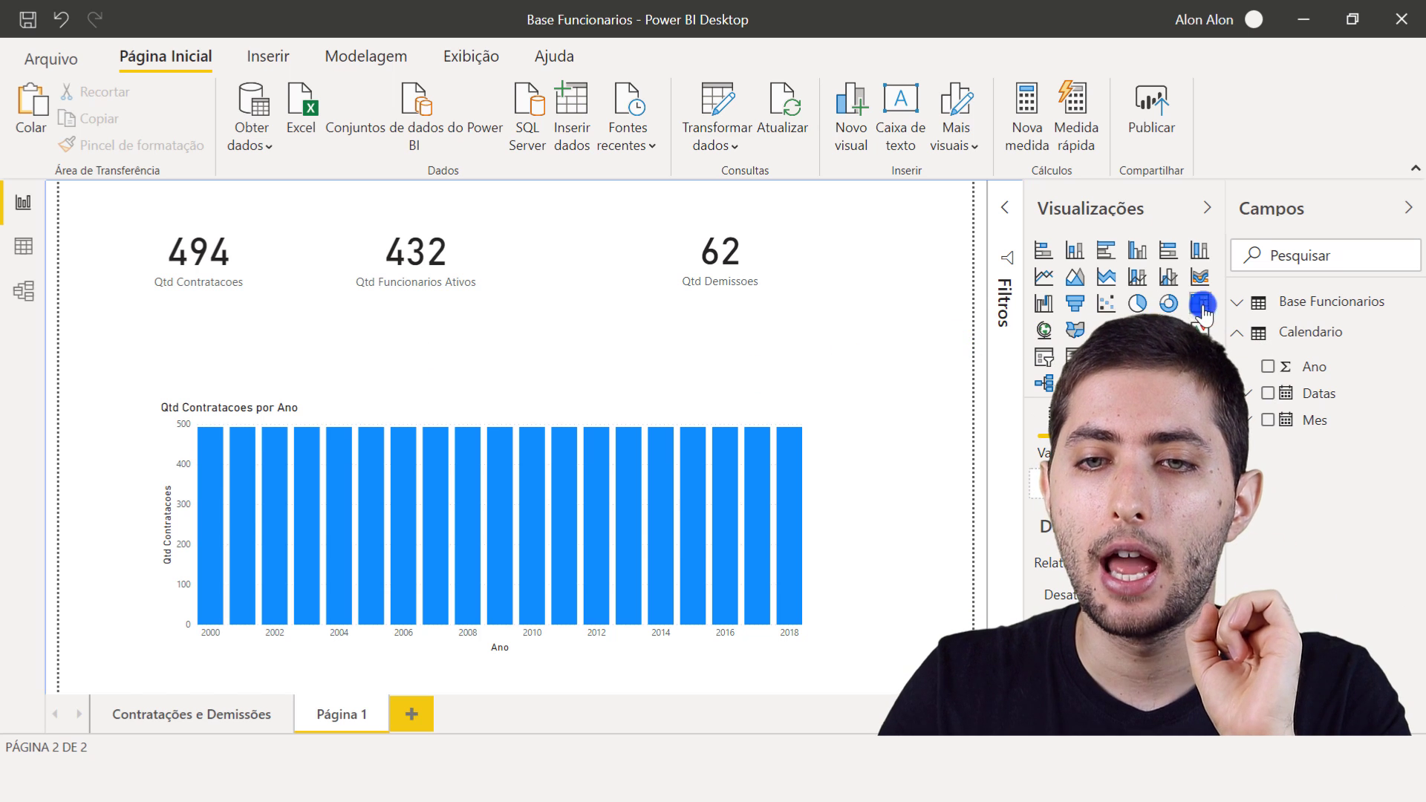
# - Open the data model diagram and inspect the Base Funcionarios and Calendario tables for a relationship between them
pyautogui.click(1250, 323)
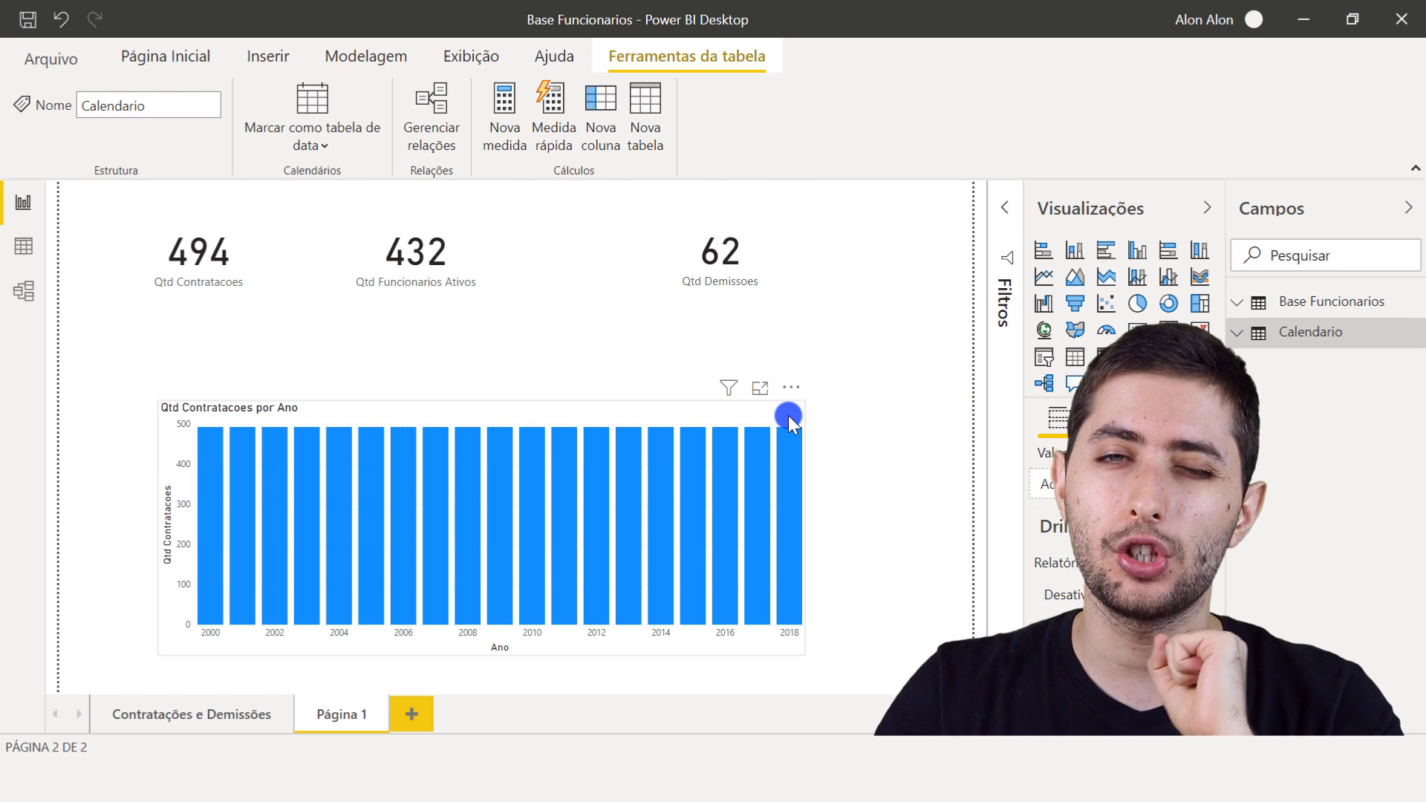
pyautogui.click(27, 288)
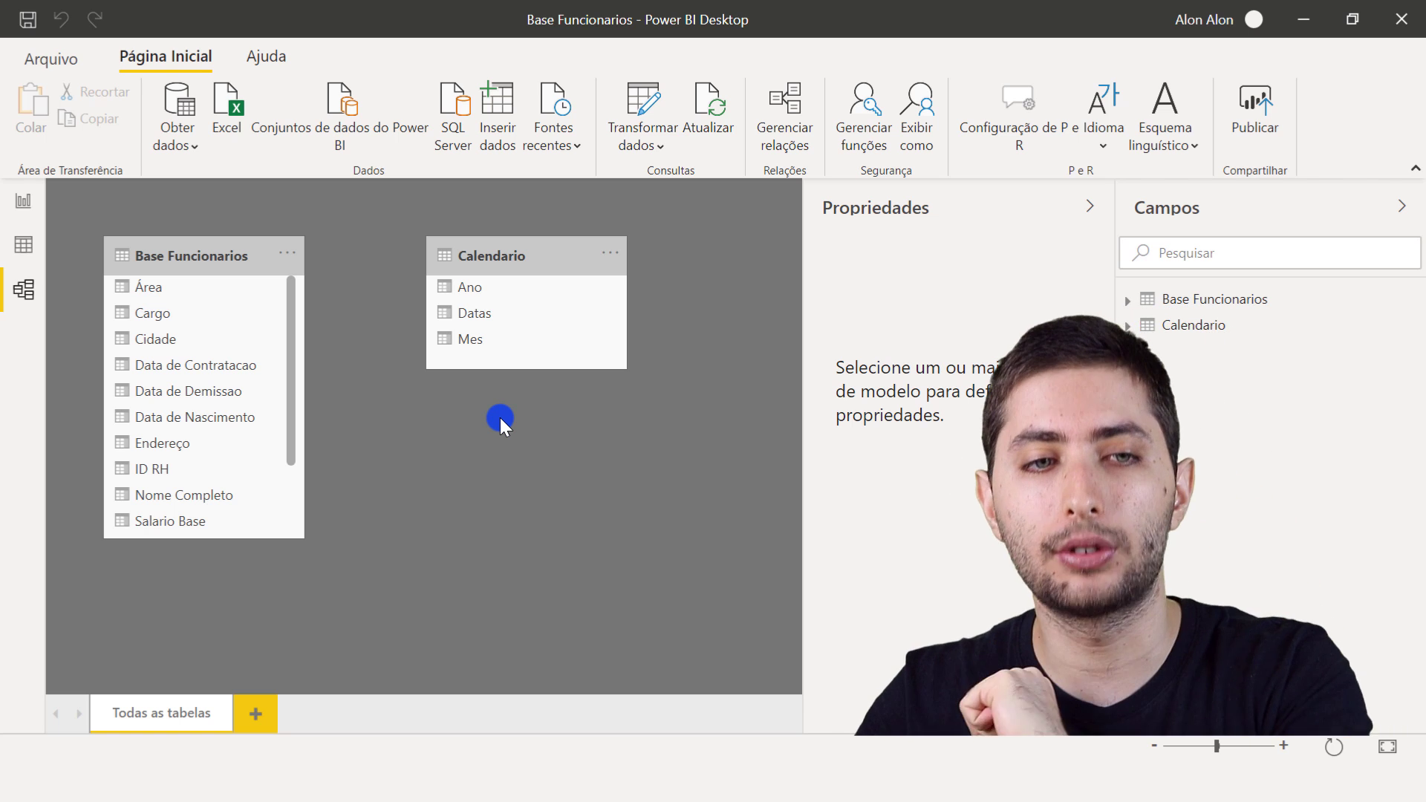
pyautogui.click(189, 260)
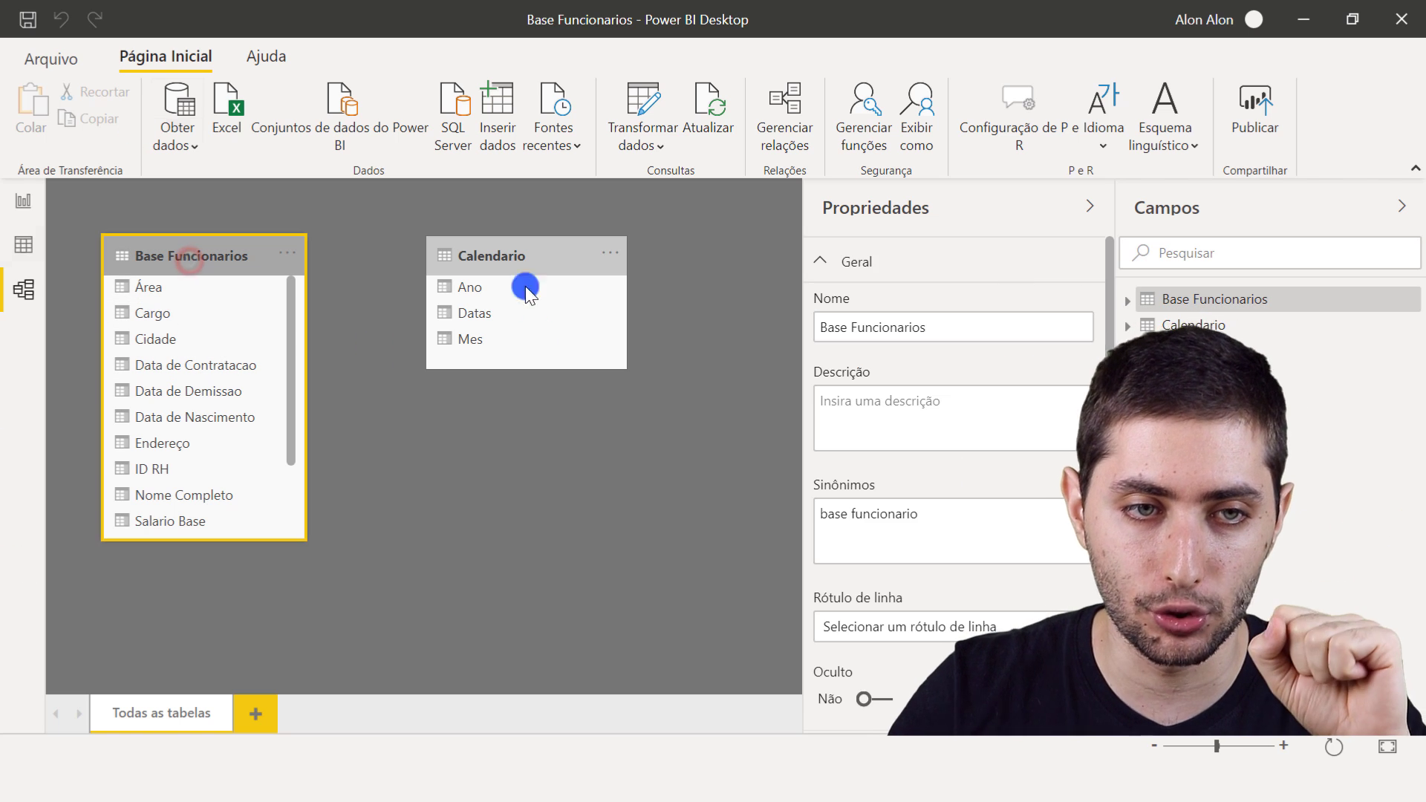
pyautogui.click(500, 255)
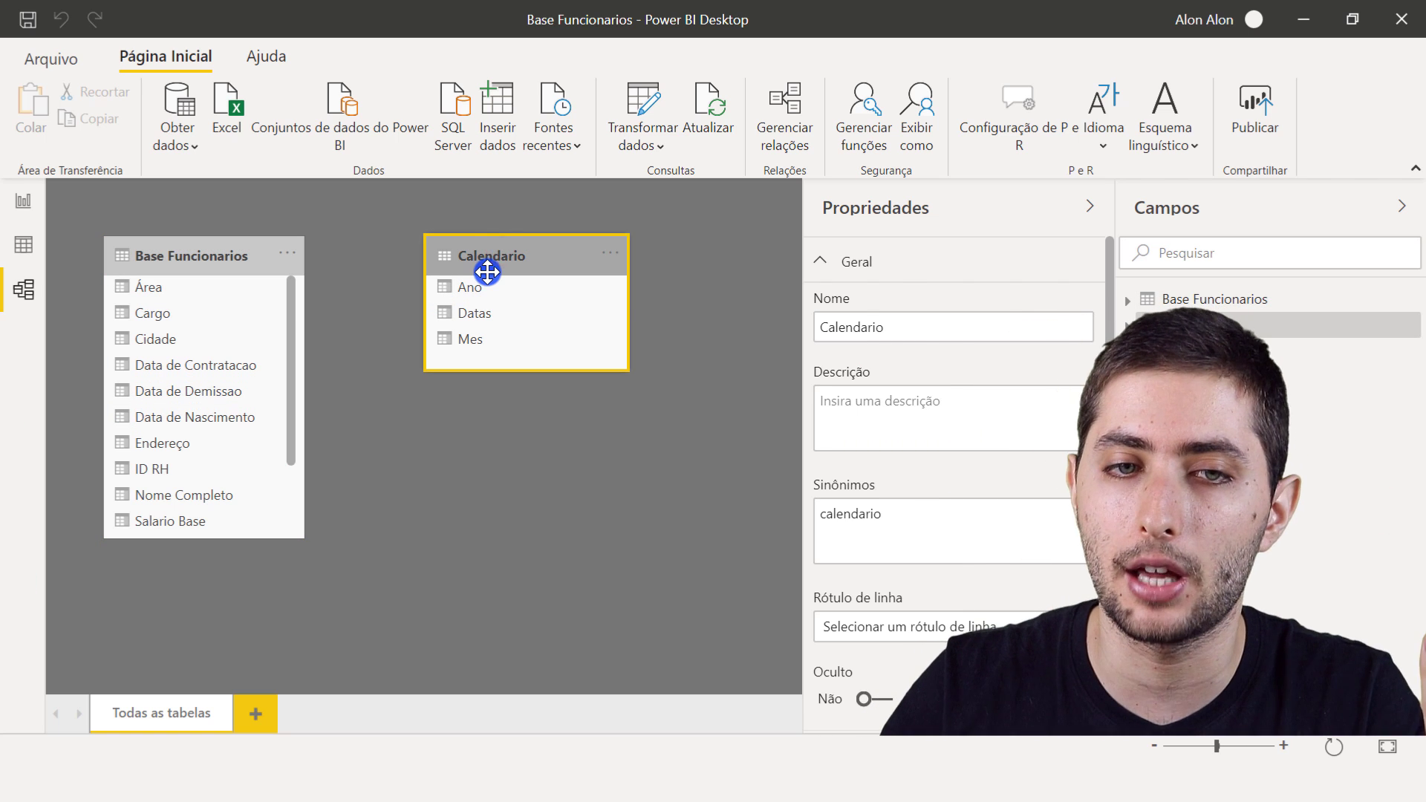
pyautogui.click(474, 220)
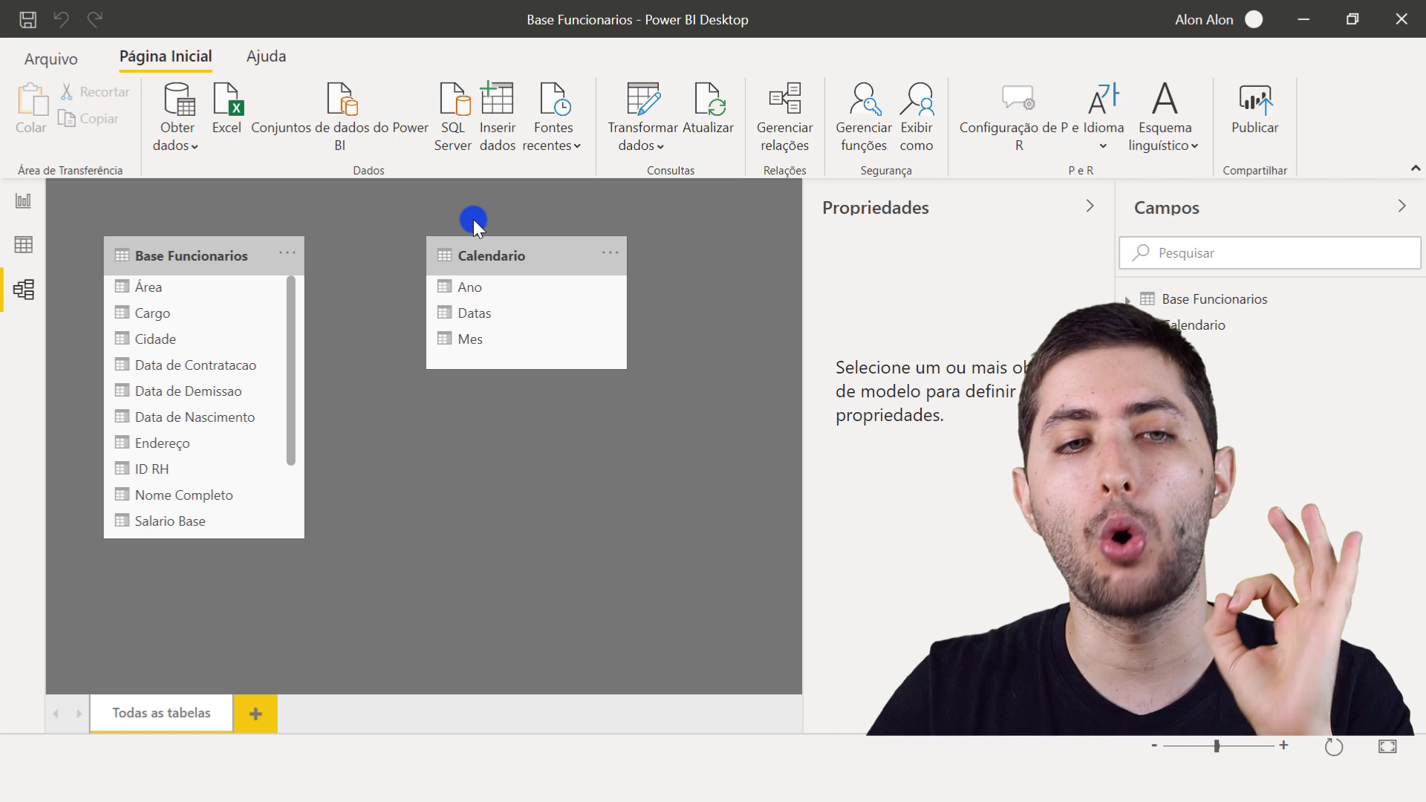
pyautogui.click(223, 262)
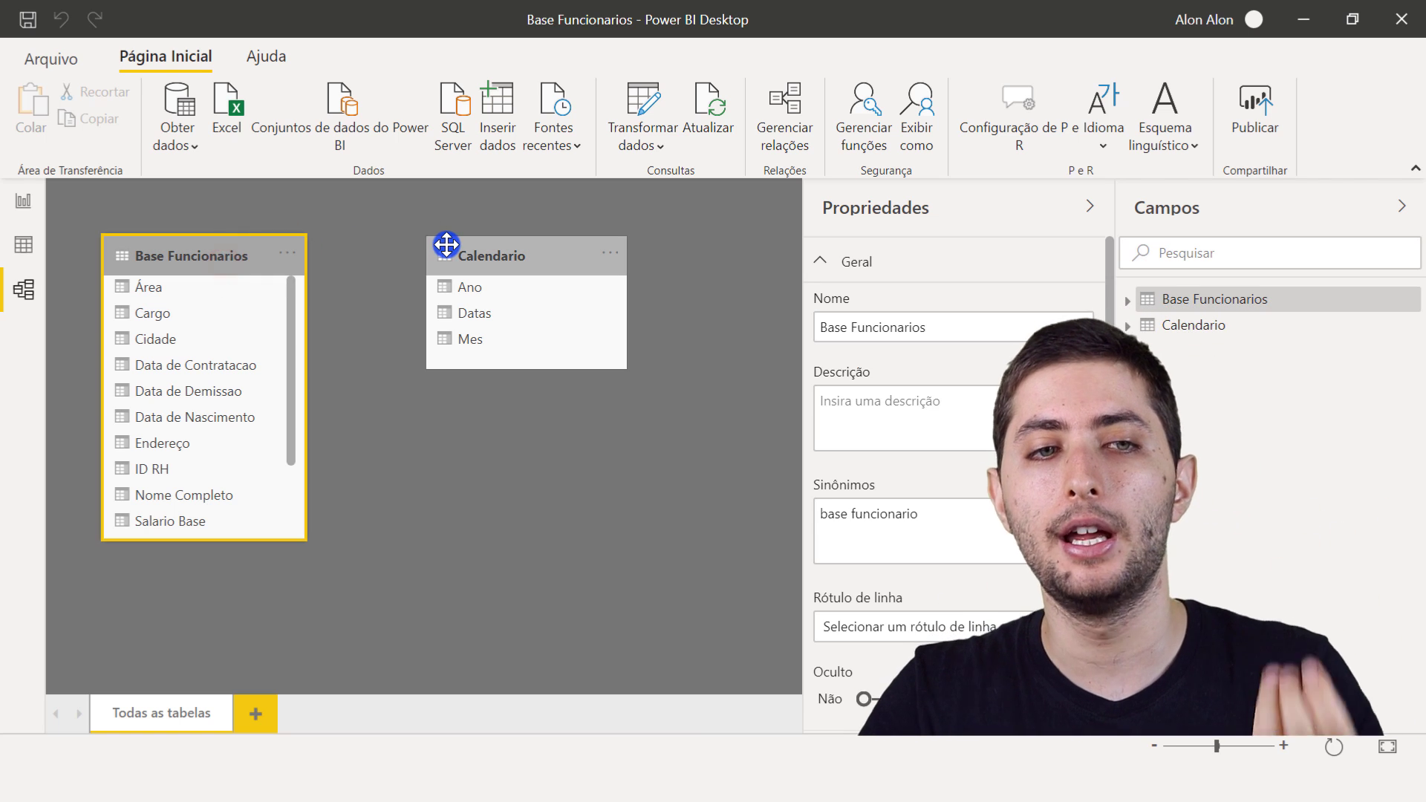
pyautogui.click(446, 244)
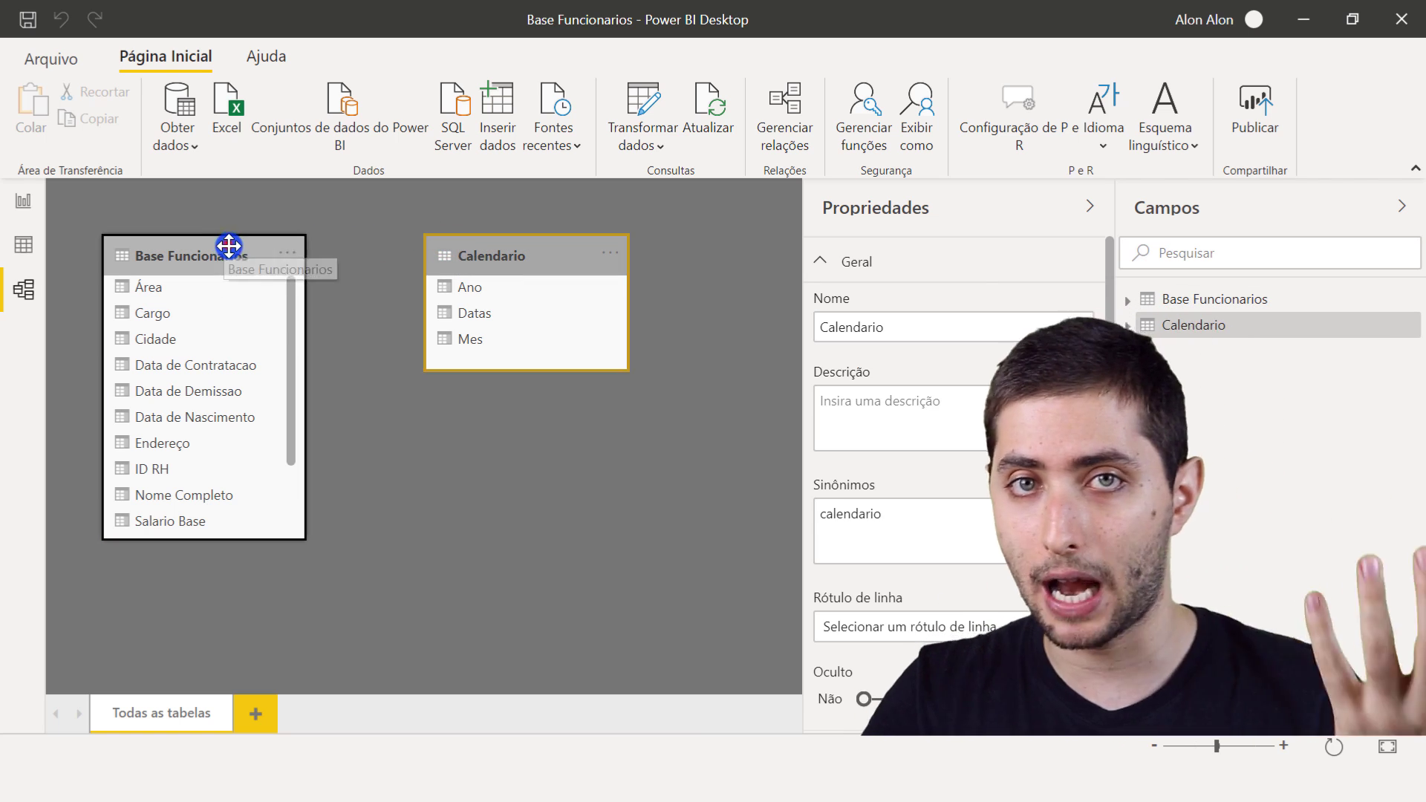
pyautogui.click(228, 245)
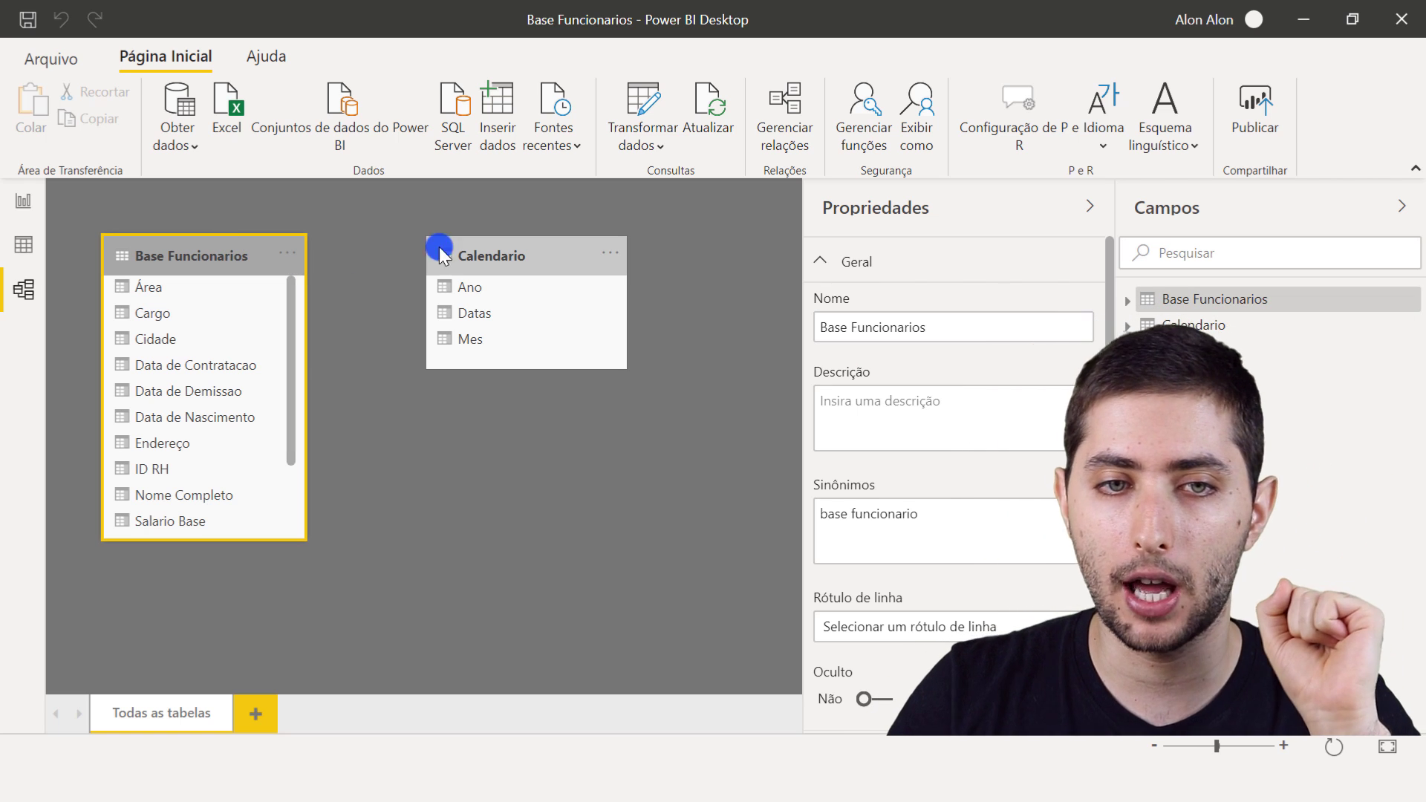
pyautogui.click(476, 260)
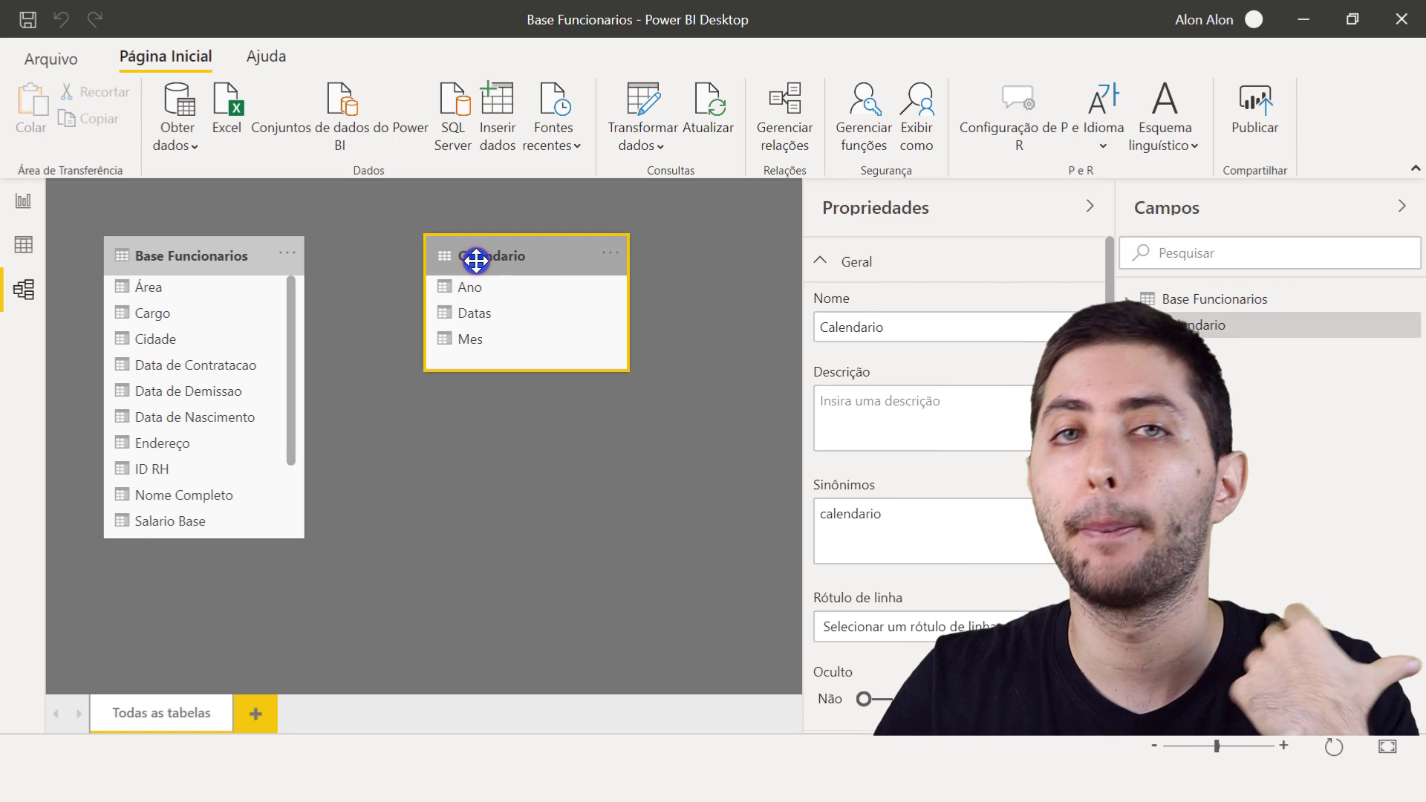
pyautogui.click(219, 251)
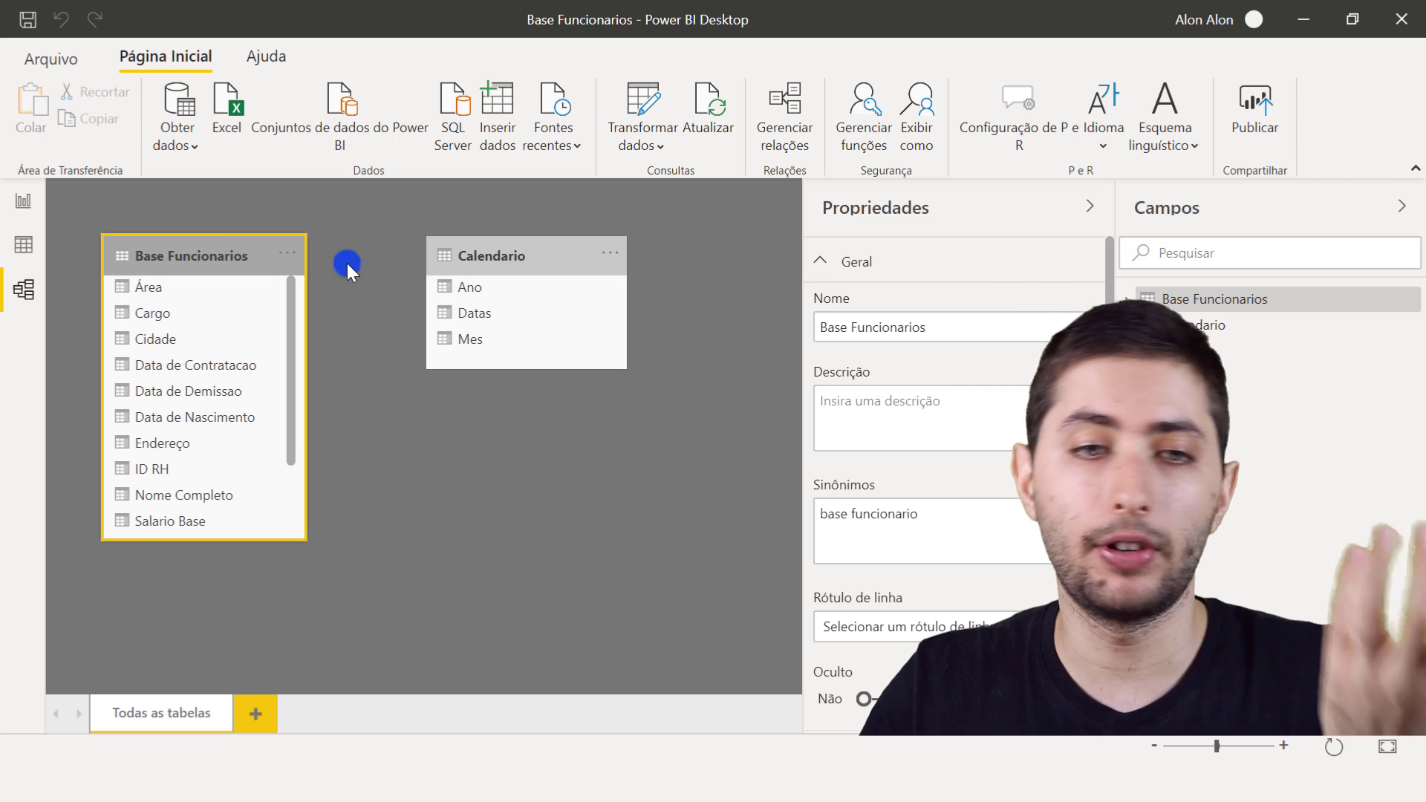
# - Examine the Ano, Mes and Datas columns of Calendario against the Base Funcionarios table as possible links
pyautogui.click(481, 314)
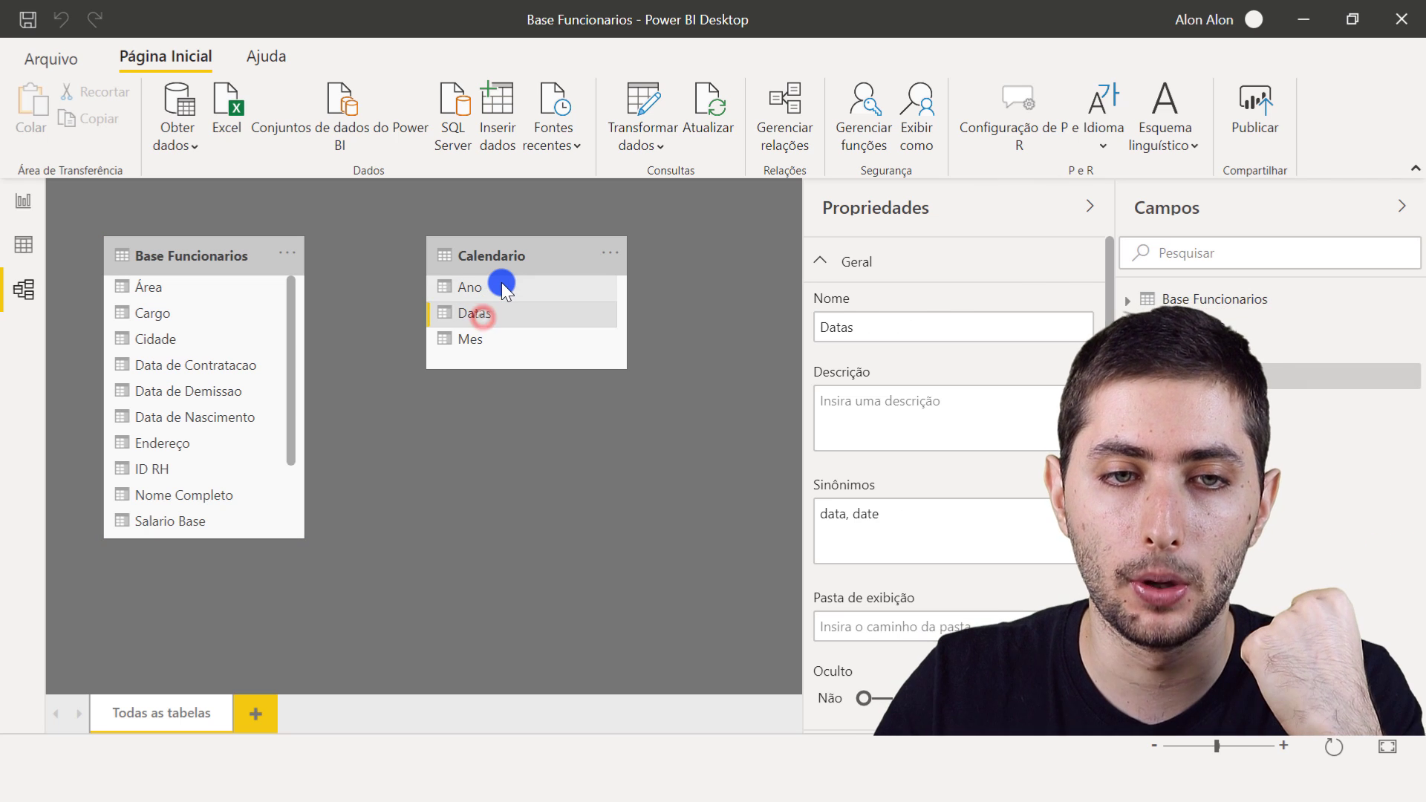
pyautogui.click(202, 257)
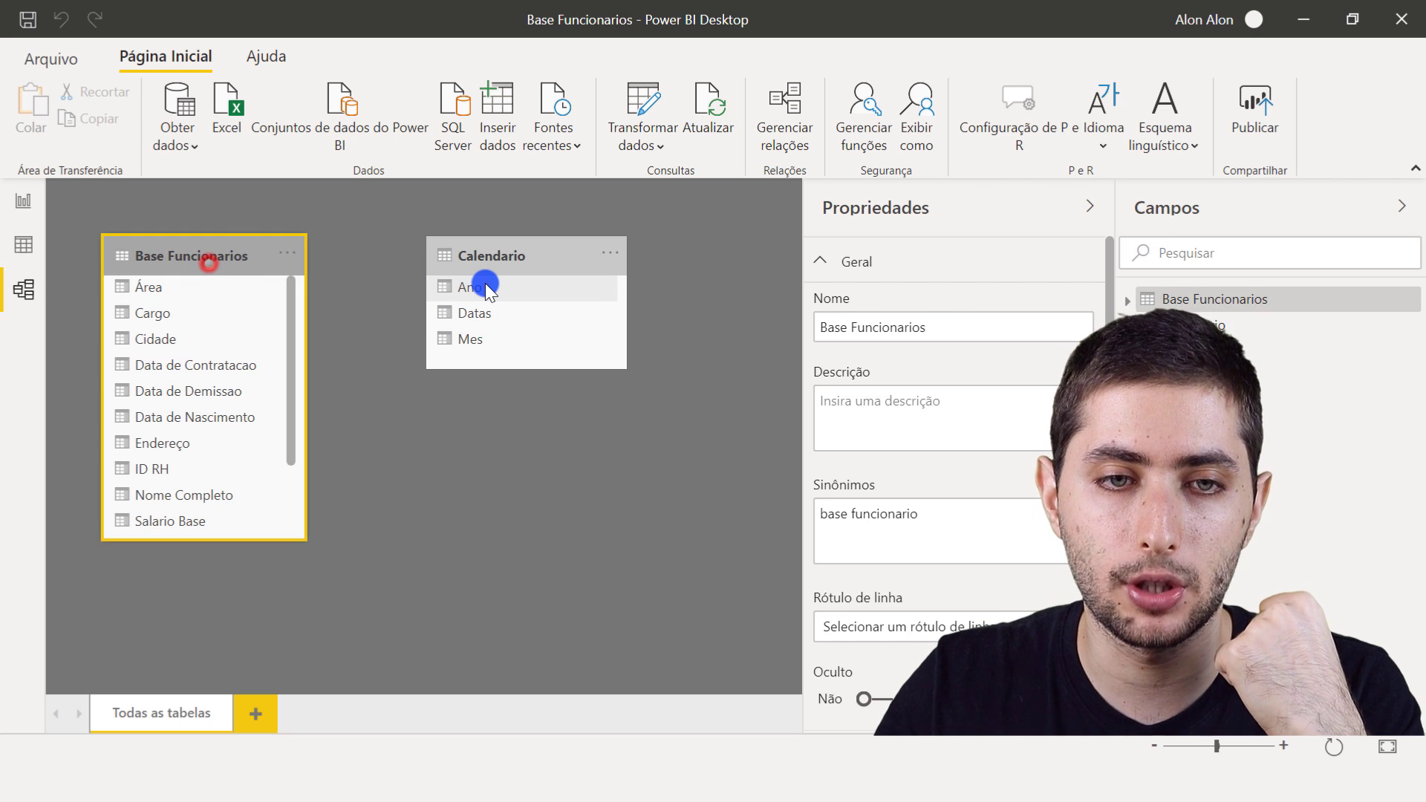
pyautogui.click(479, 285)
pyautogui.click(214, 255)
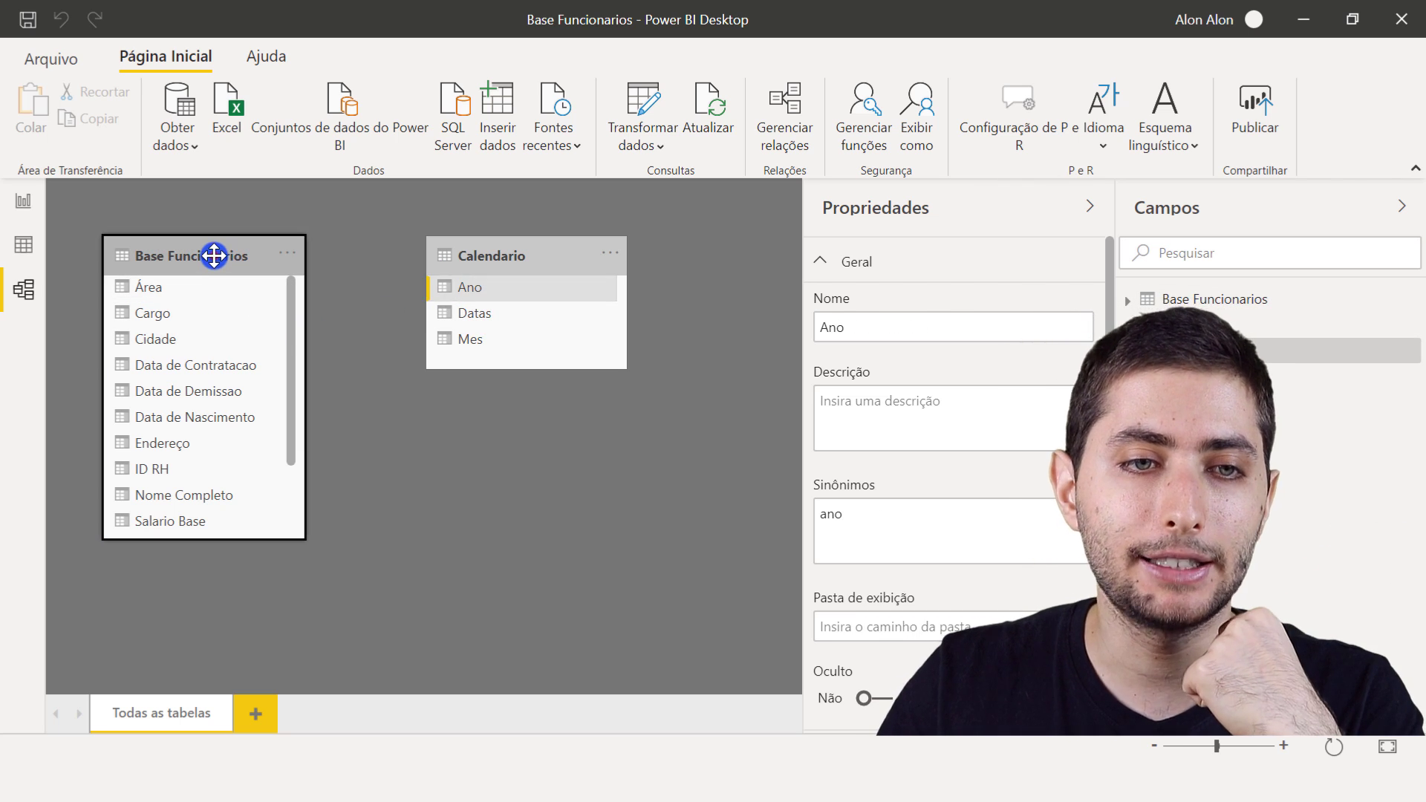
pyautogui.click(516, 336)
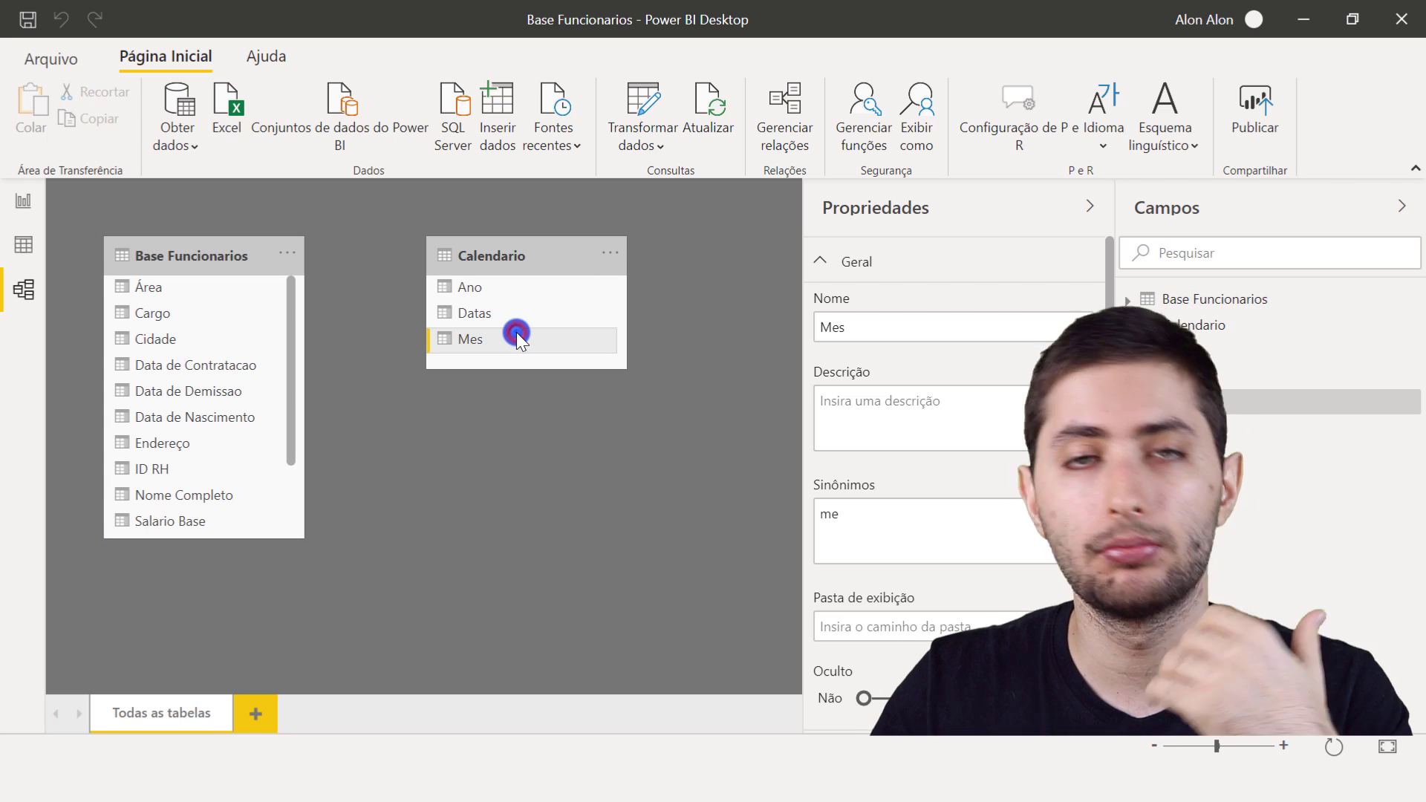
pyautogui.click(149, 266)
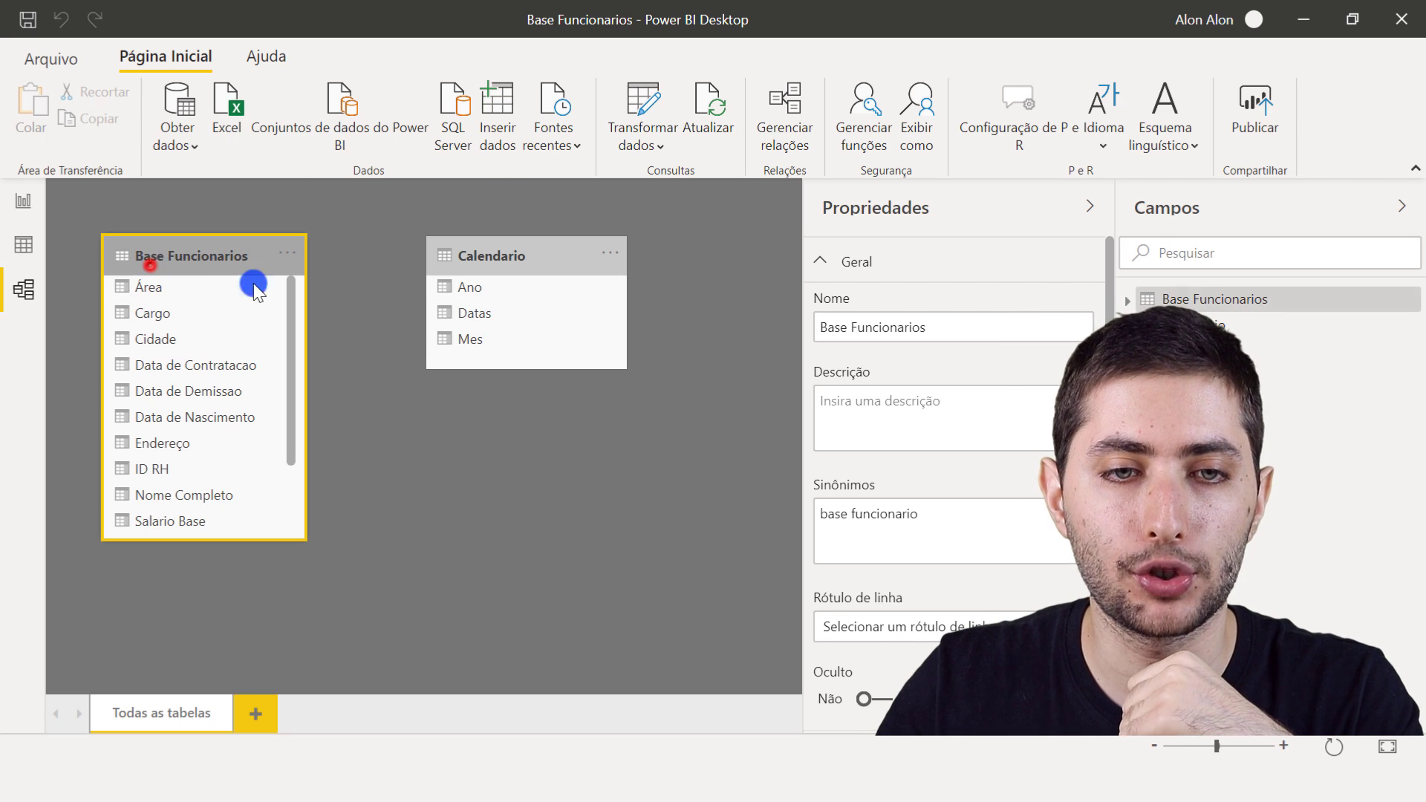
pyautogui.click(519, 317)
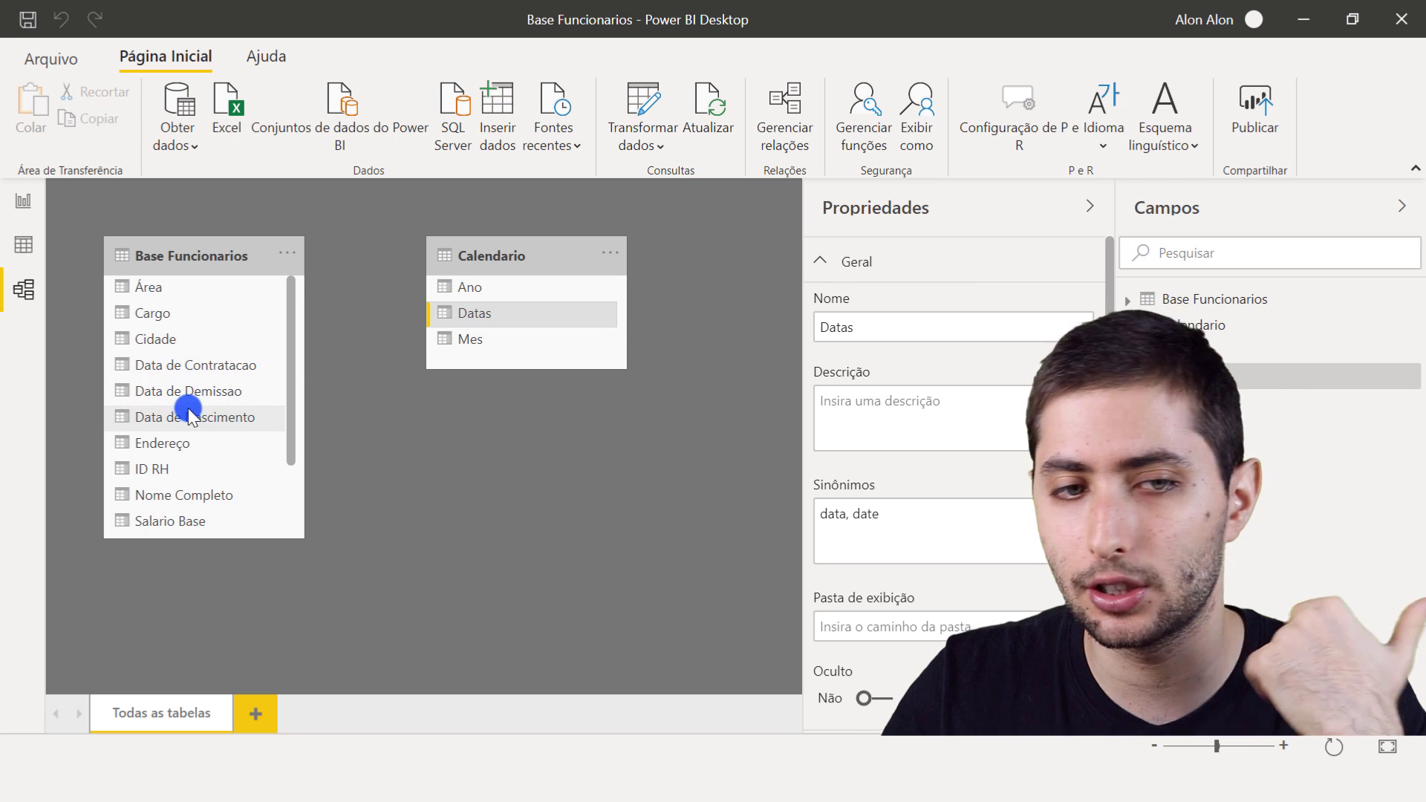
# - Review the Data de Nascimento, Data de Demissao and Data de Contratacao columns in the Base Funcionarios table
pyautogui.click(318, 214)
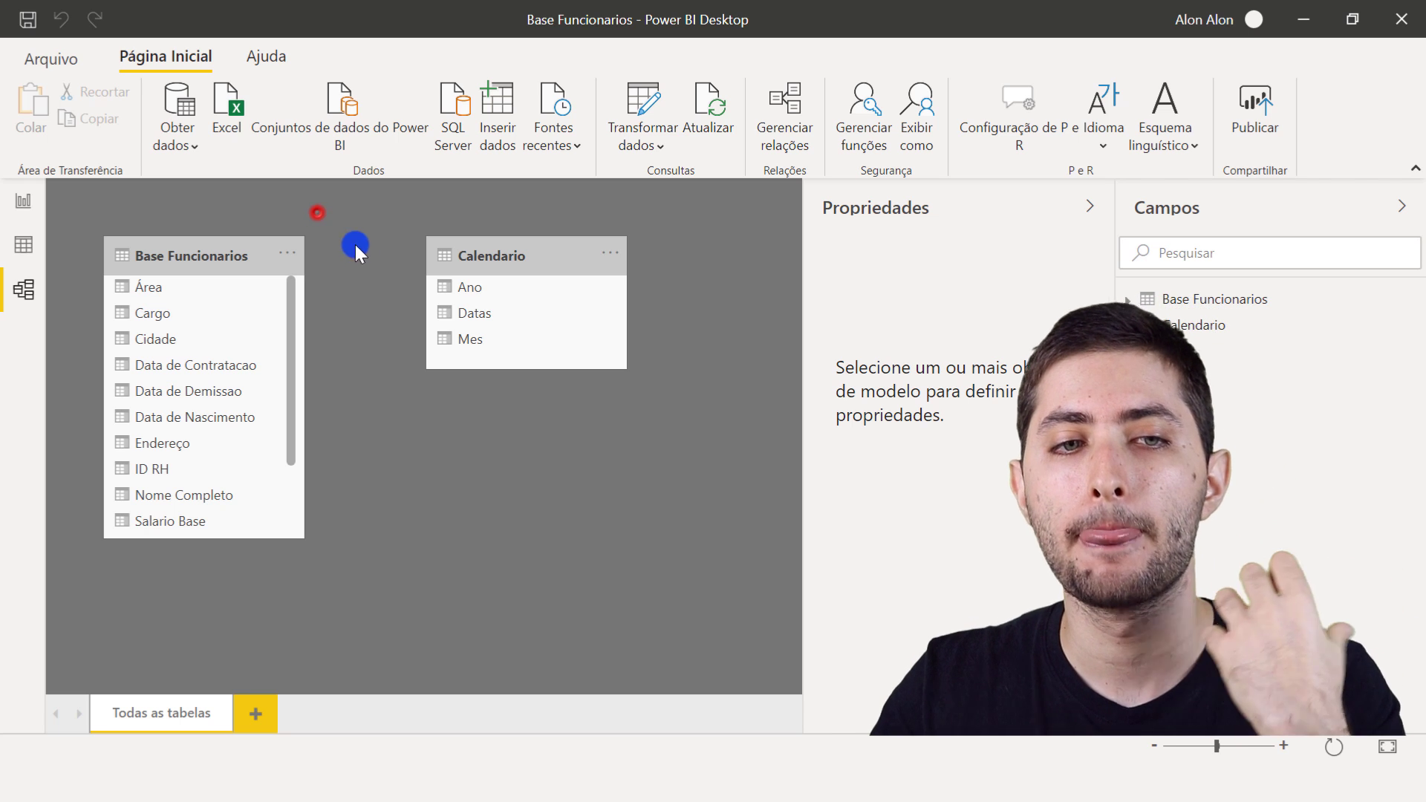
pyautogui.click(190, 257)
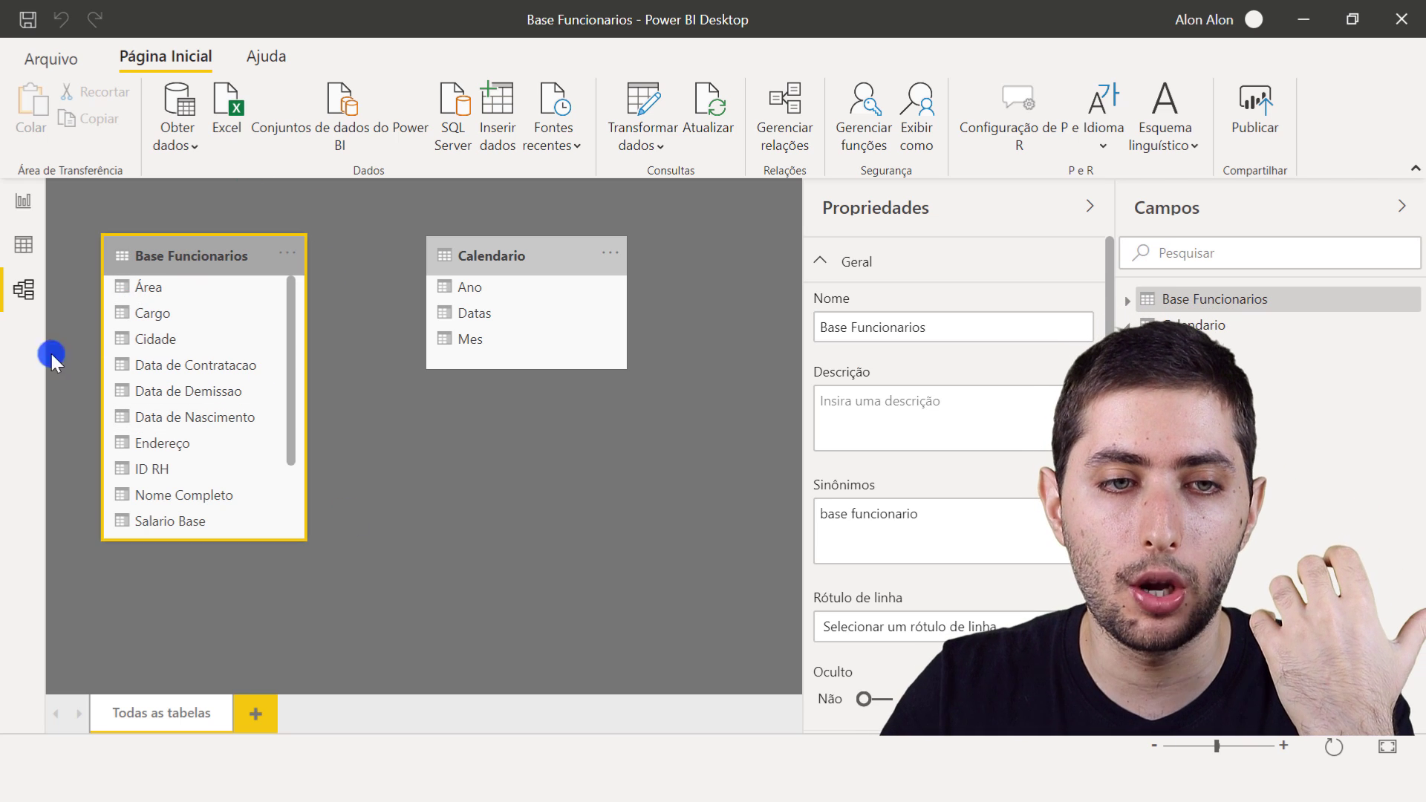
pyautogui.click(183, 421)
pyautogui.click(194, 394)
pyautogui.click(201, 364)
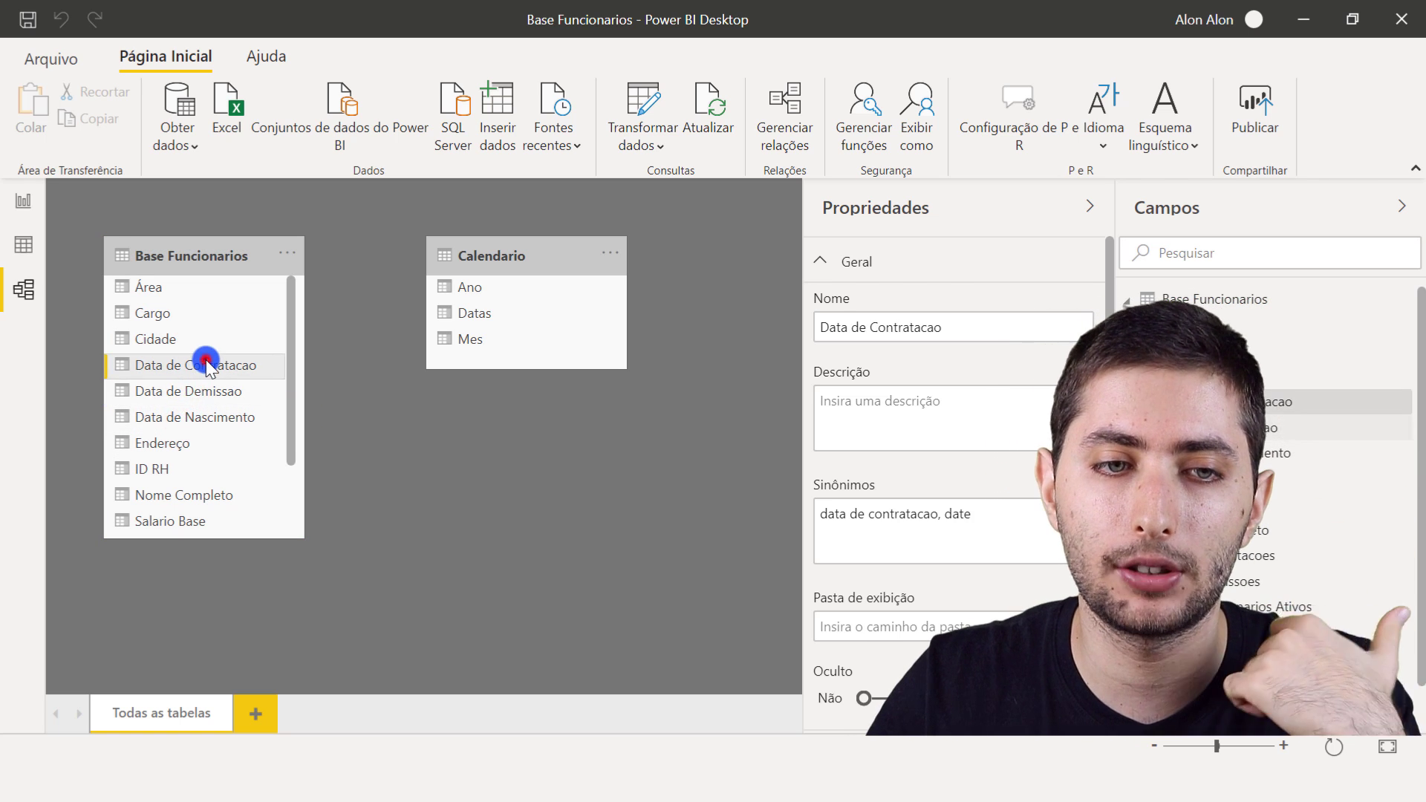
pyautogui.click(350, 221)
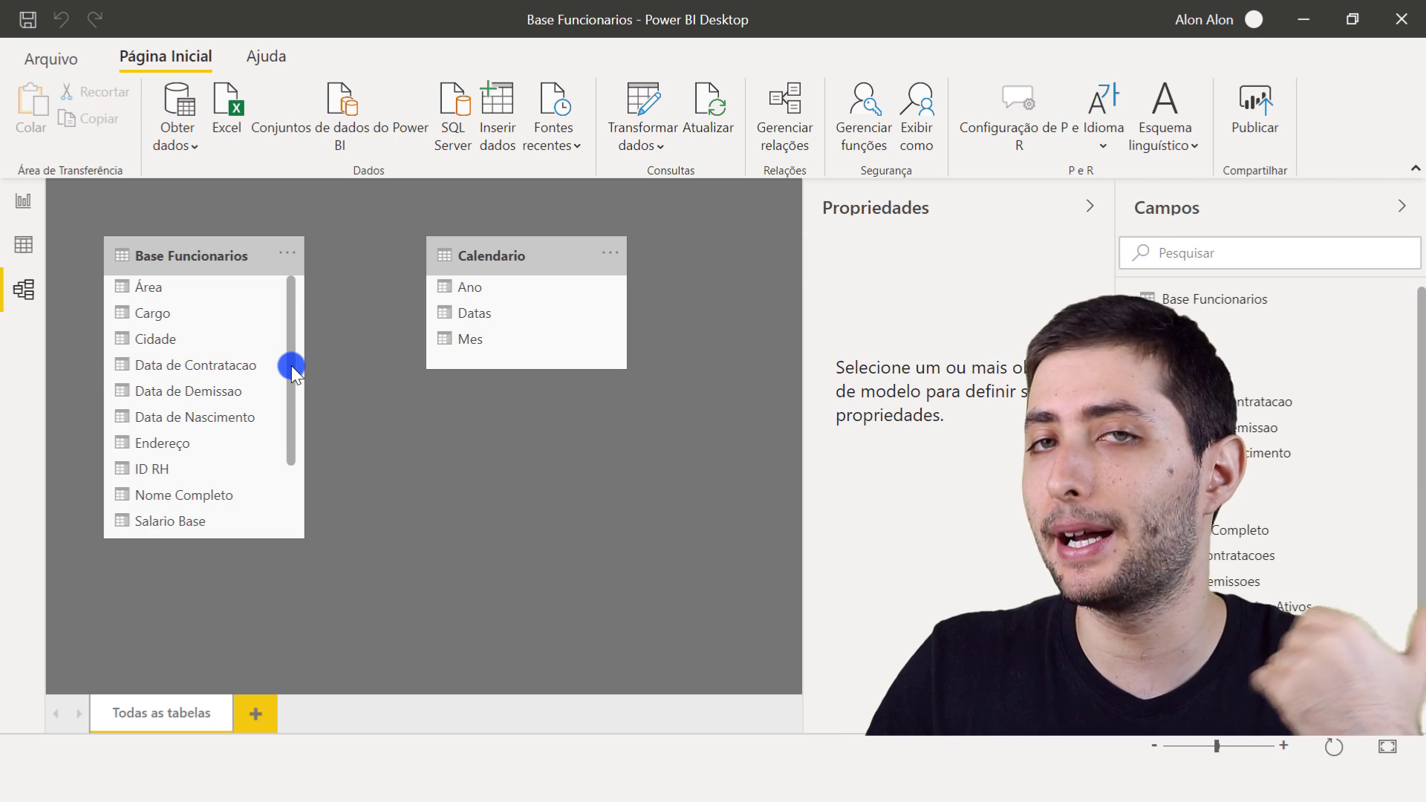
# - Create a relationship from Data de Contratacao in Base Funcionarios to Datas in Calendario
pyautogui.click(208, 363)
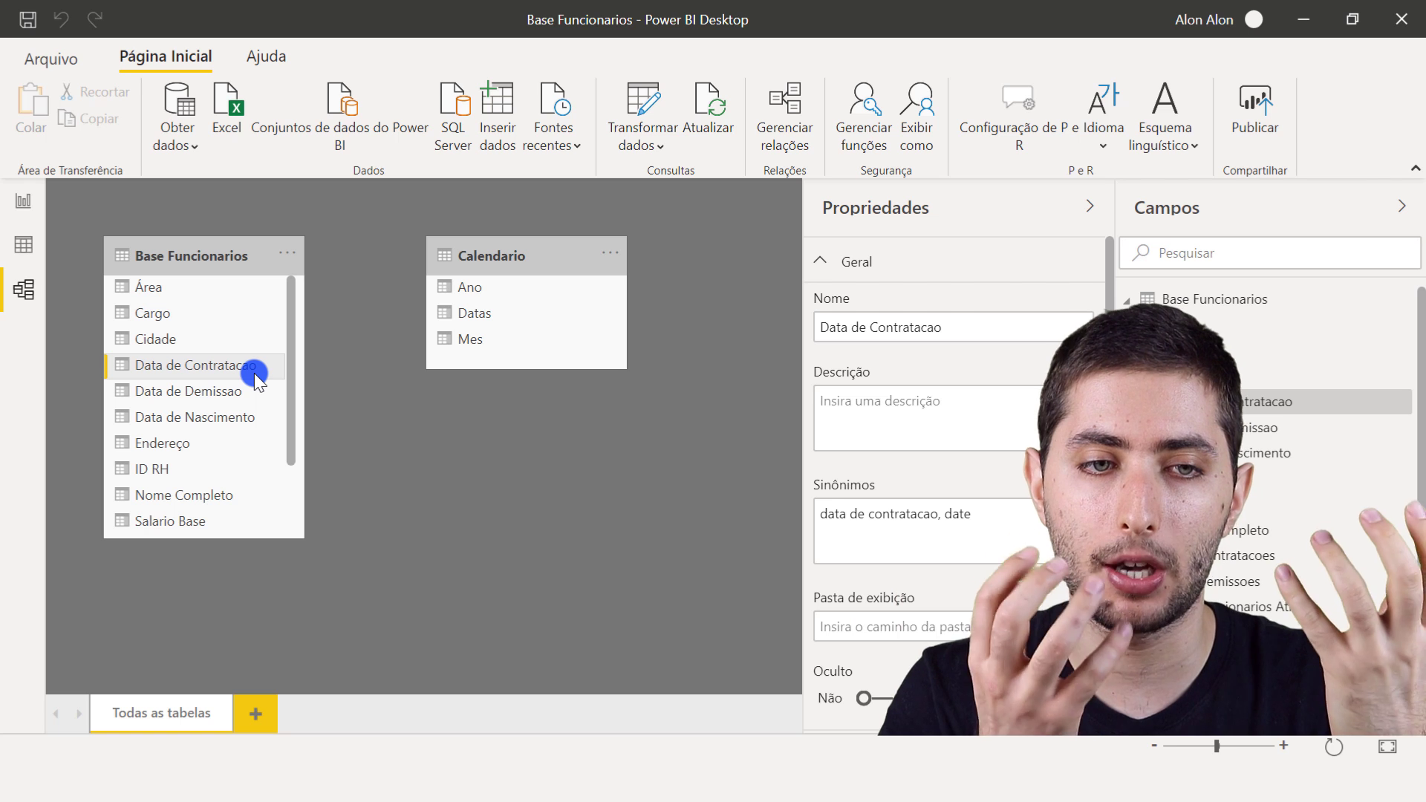
pyautogui.click(196, 364)
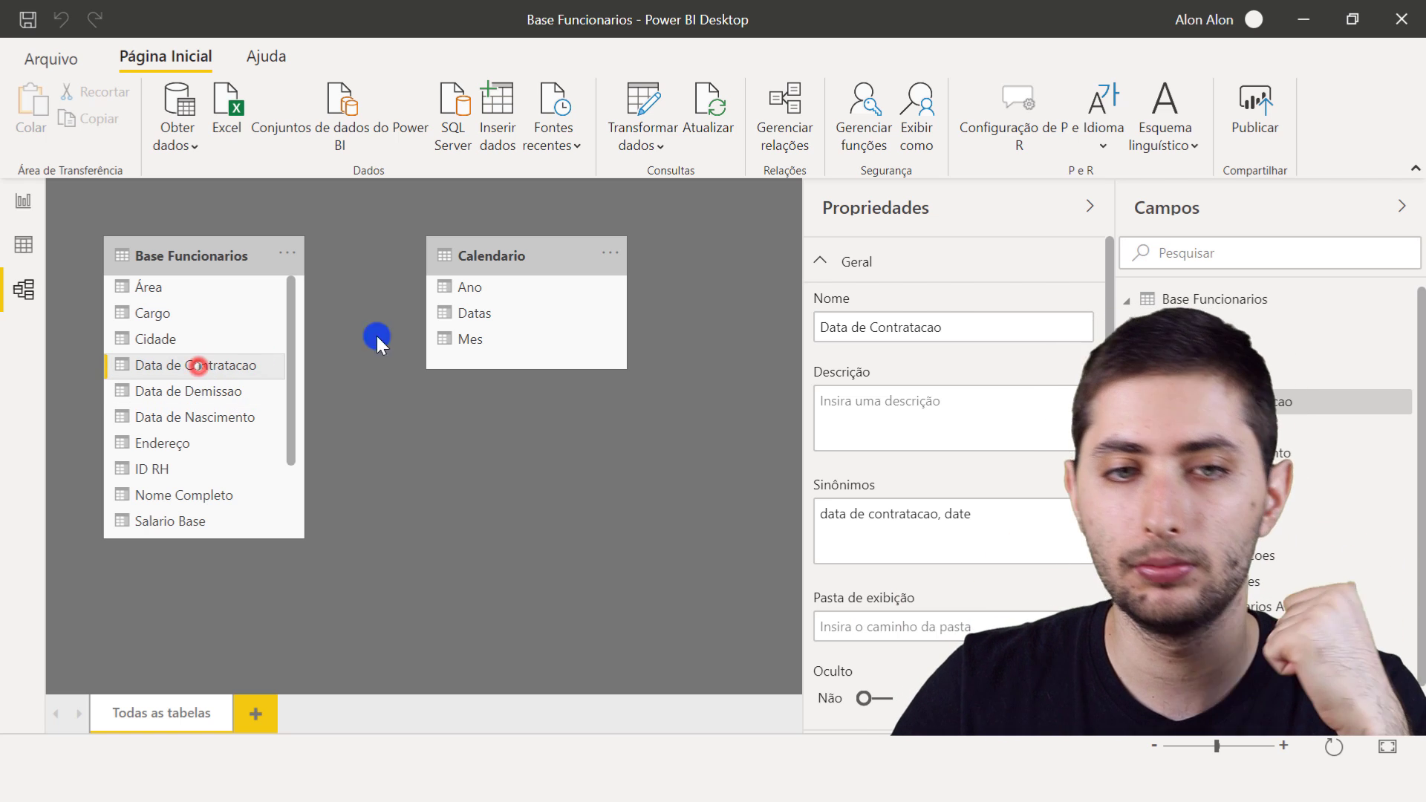
pyautogui.click(473, 310)
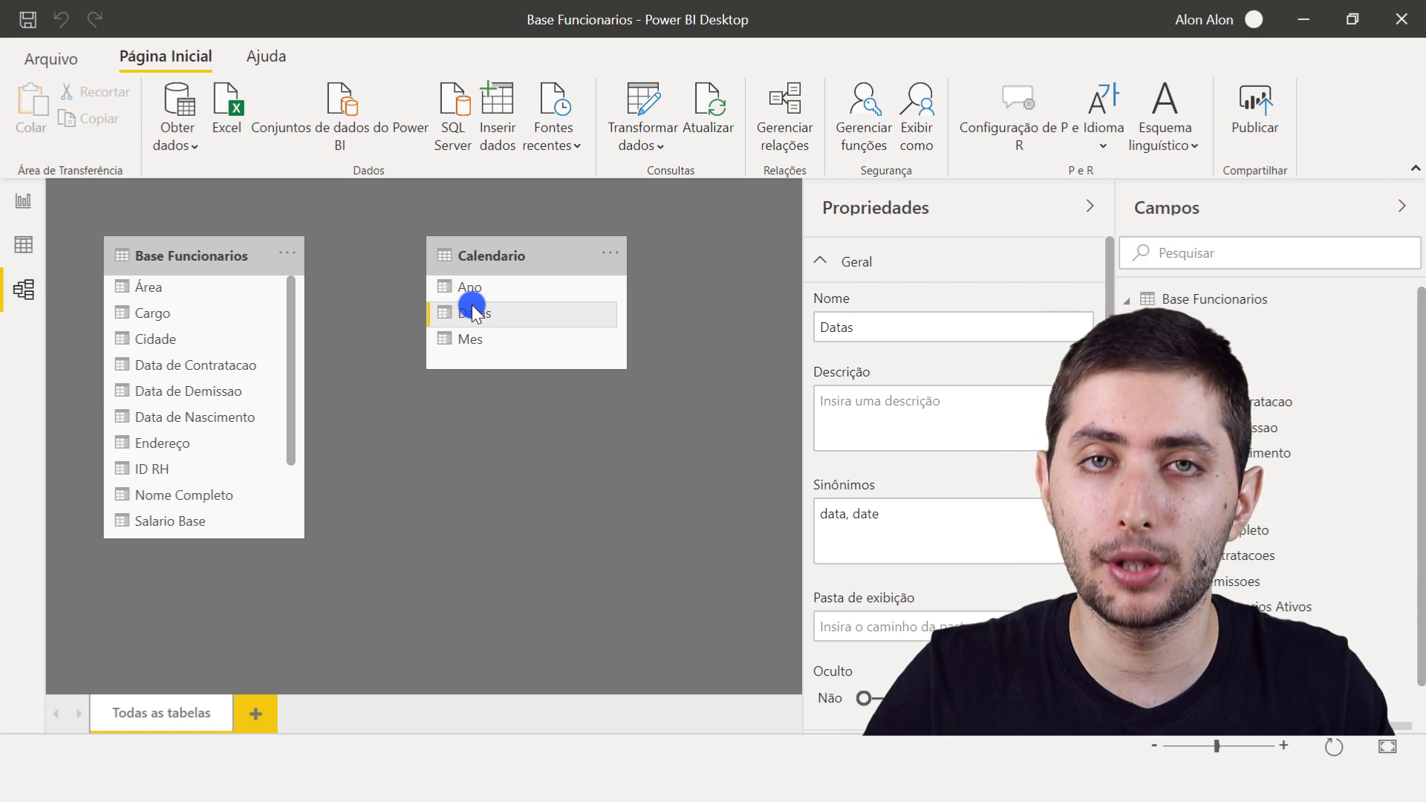
pyautogui.click(232, 364)
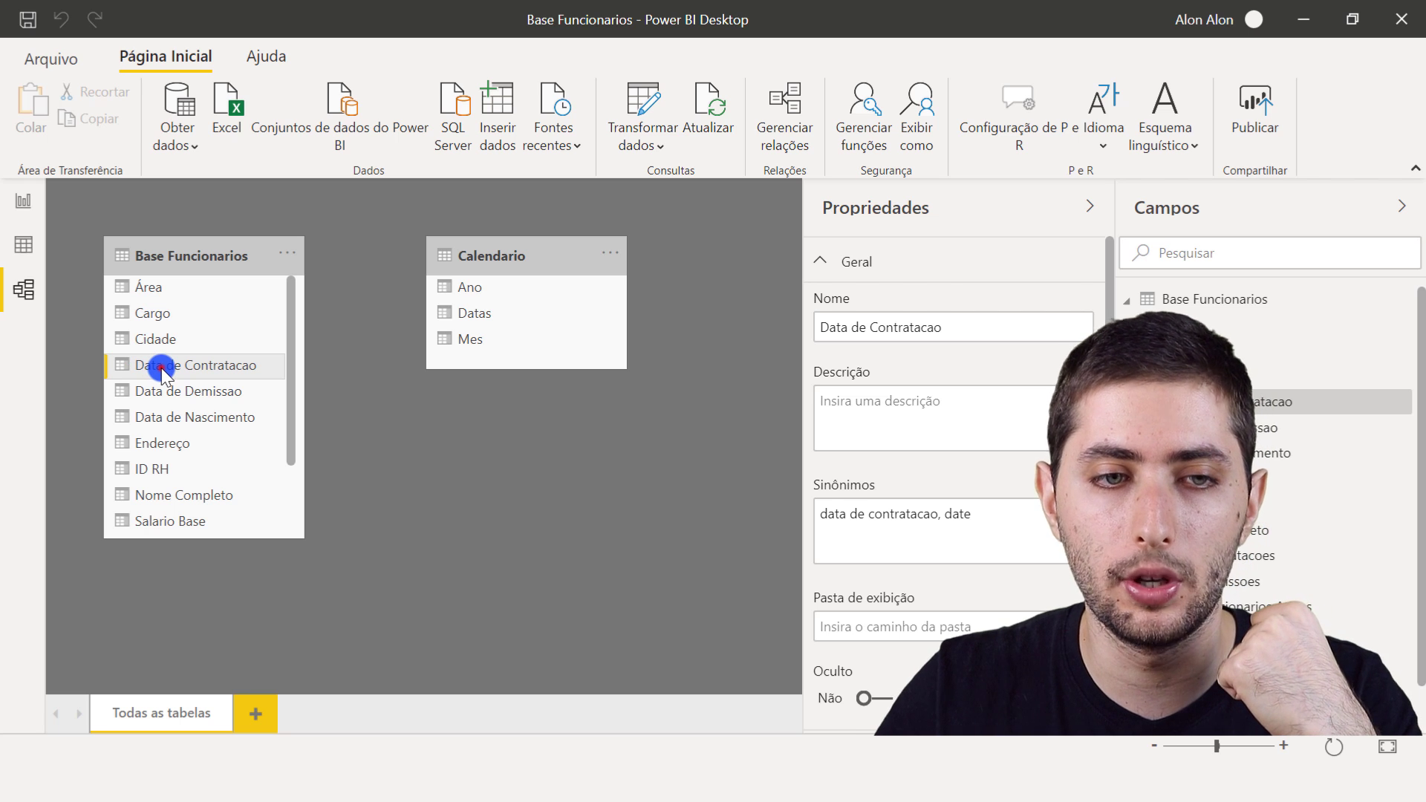
pyautogui.click(447, 316)
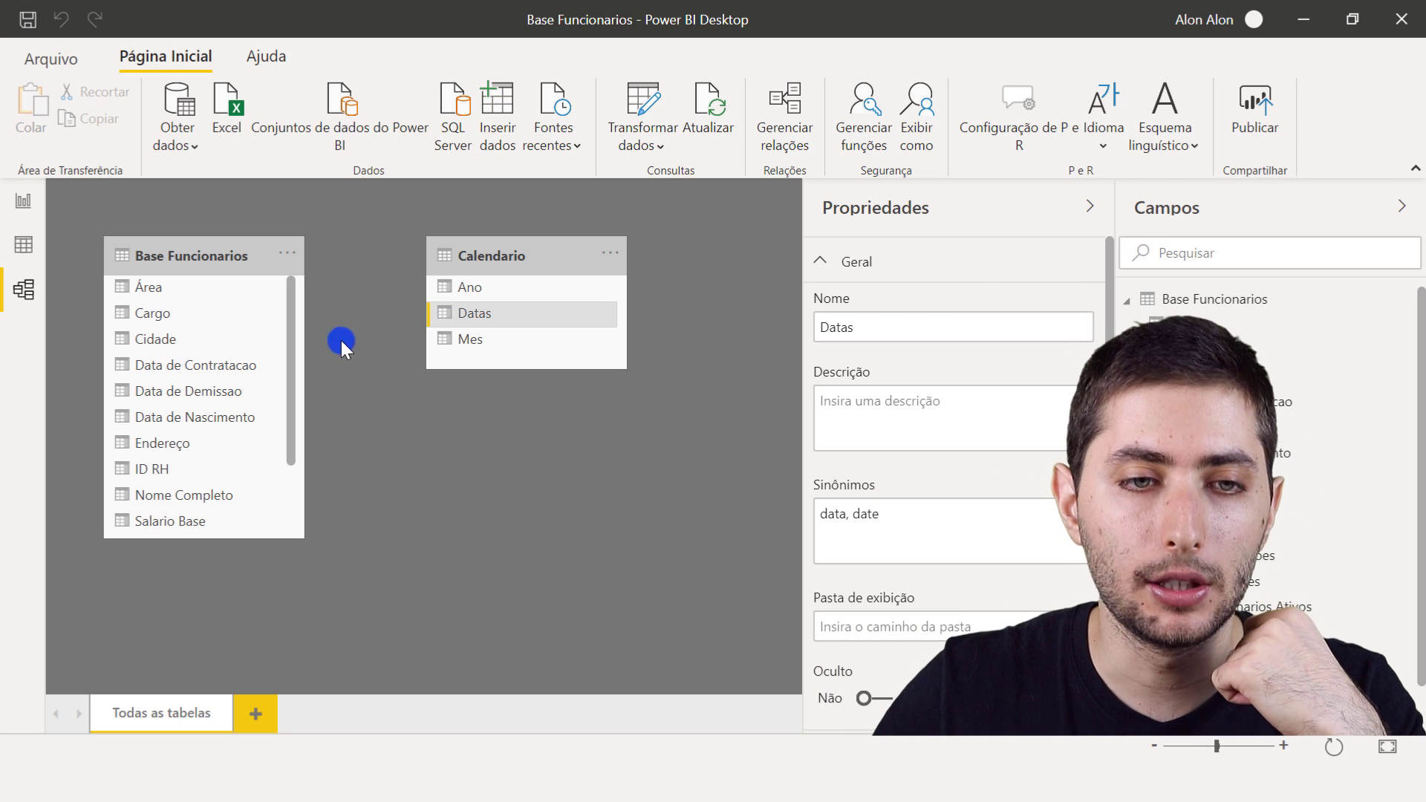
pyautogui.click(228, 367)
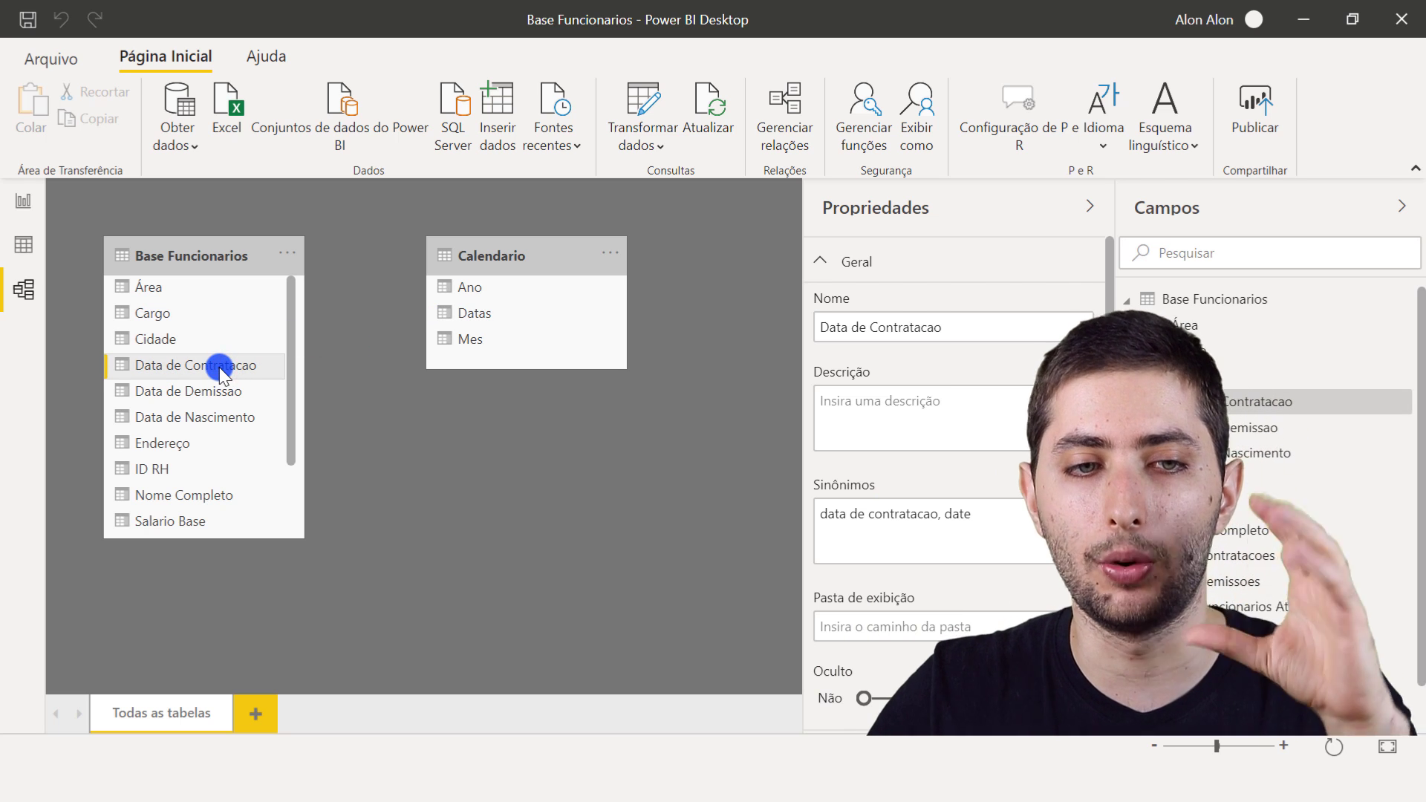
pyautogui.moveTo(223, 367); pyautogui.dragTo(550, 315)
pyautogui.moveTo(493, 323)
pyautogui.mouseDown()
pyautogui.moveTo(475, 318)
pyautogui.moveTo(523, 304)
pyautogui.moveTo(510, 309)
pyautogui.mouseUp()
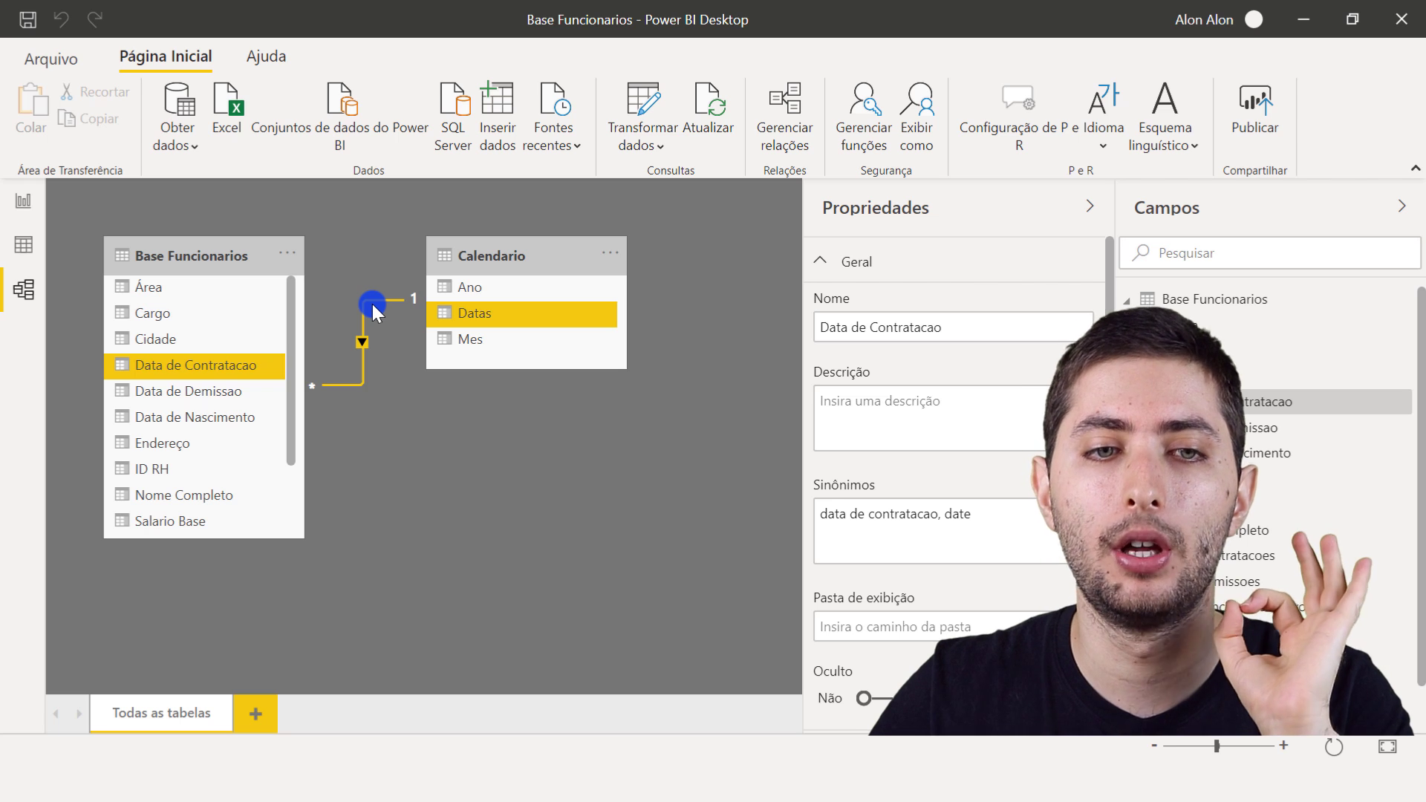
# - Delete the relationship between Data de Contratacao and Datas
pyautogui.rightClick(372, 304)
pyautogui.click(416, 331)
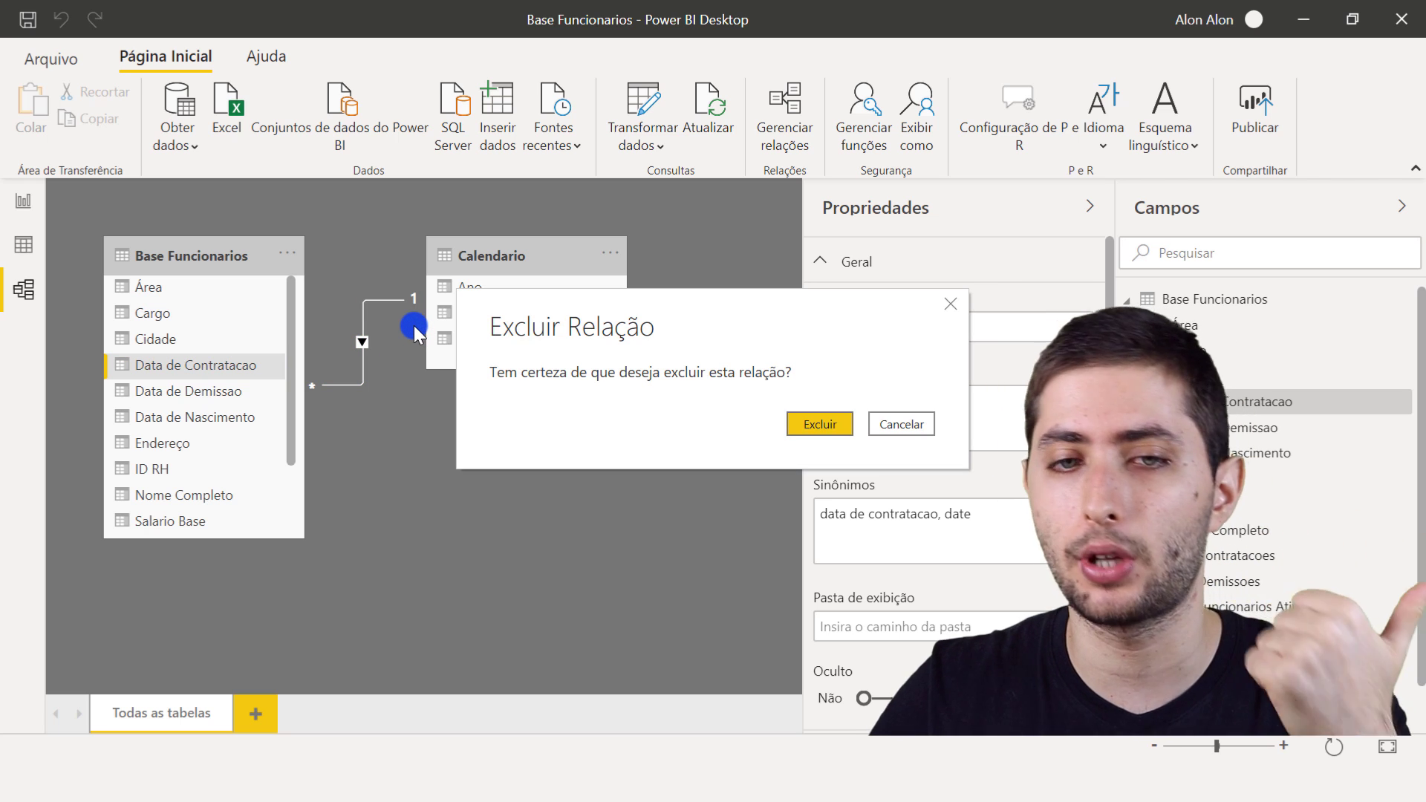
pyautogui.click(816, 423)
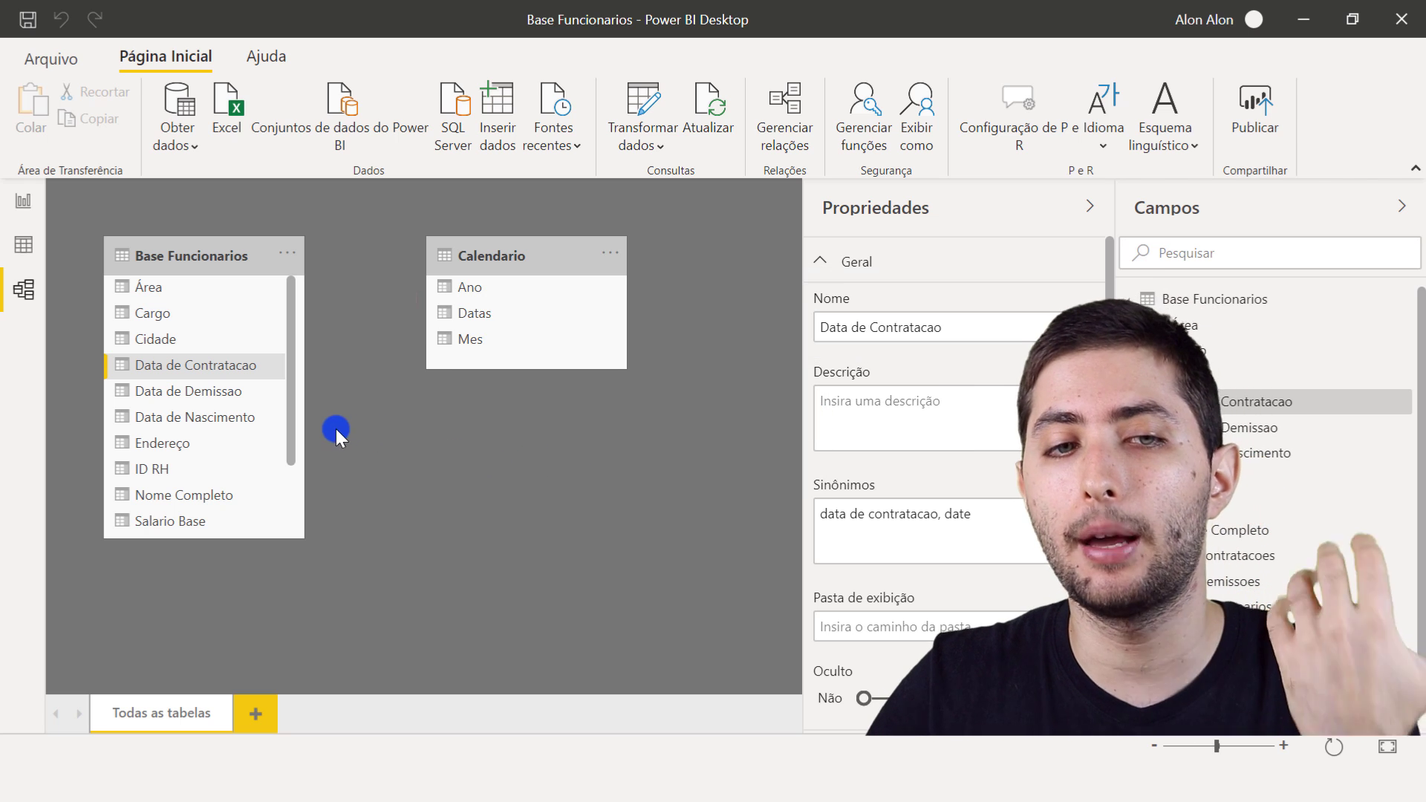
# - Create a relationship from Datas in Calendario to Data de Contratacao in Base Funcionarios, then clear the selection
pyautogui.click(362, 419)
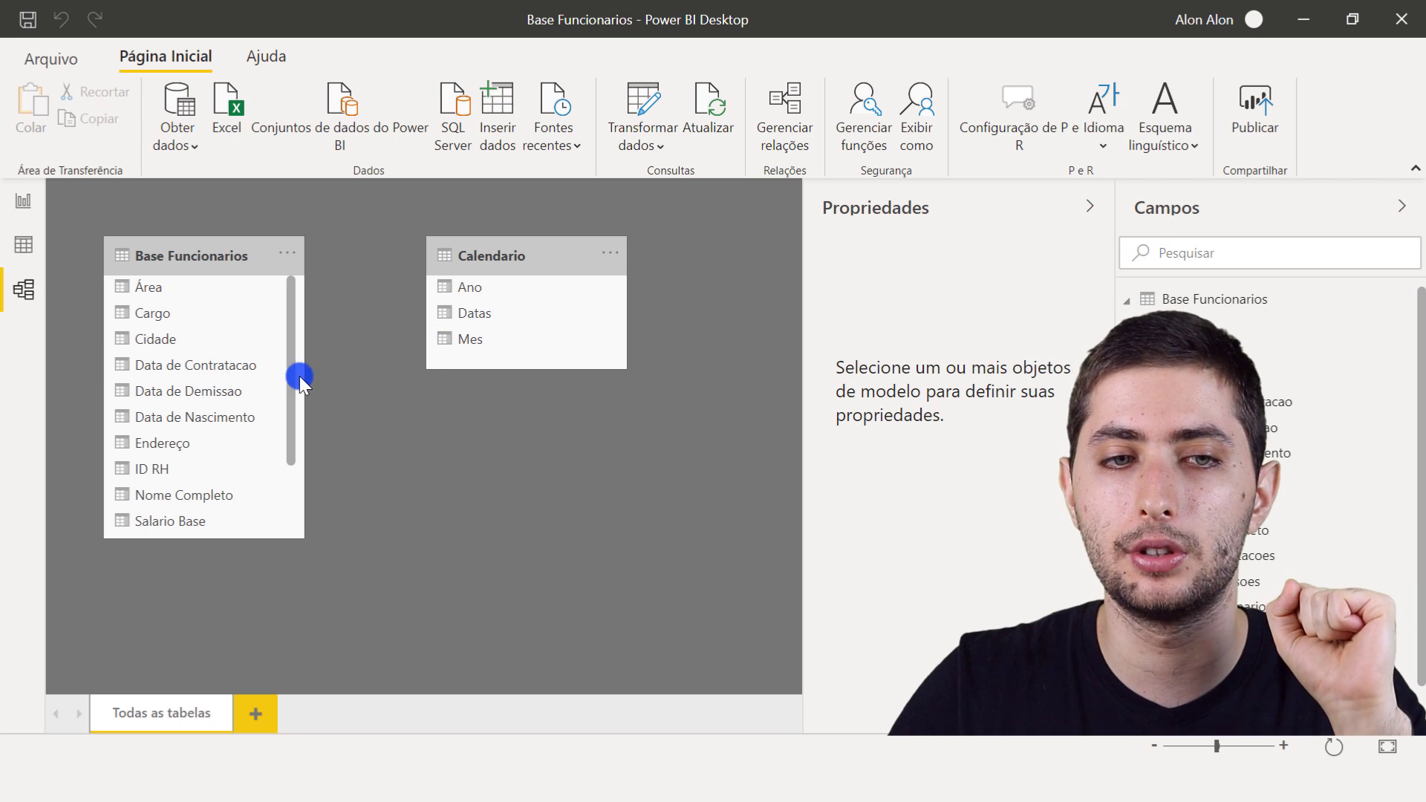
pyautogui.click(223, 366)
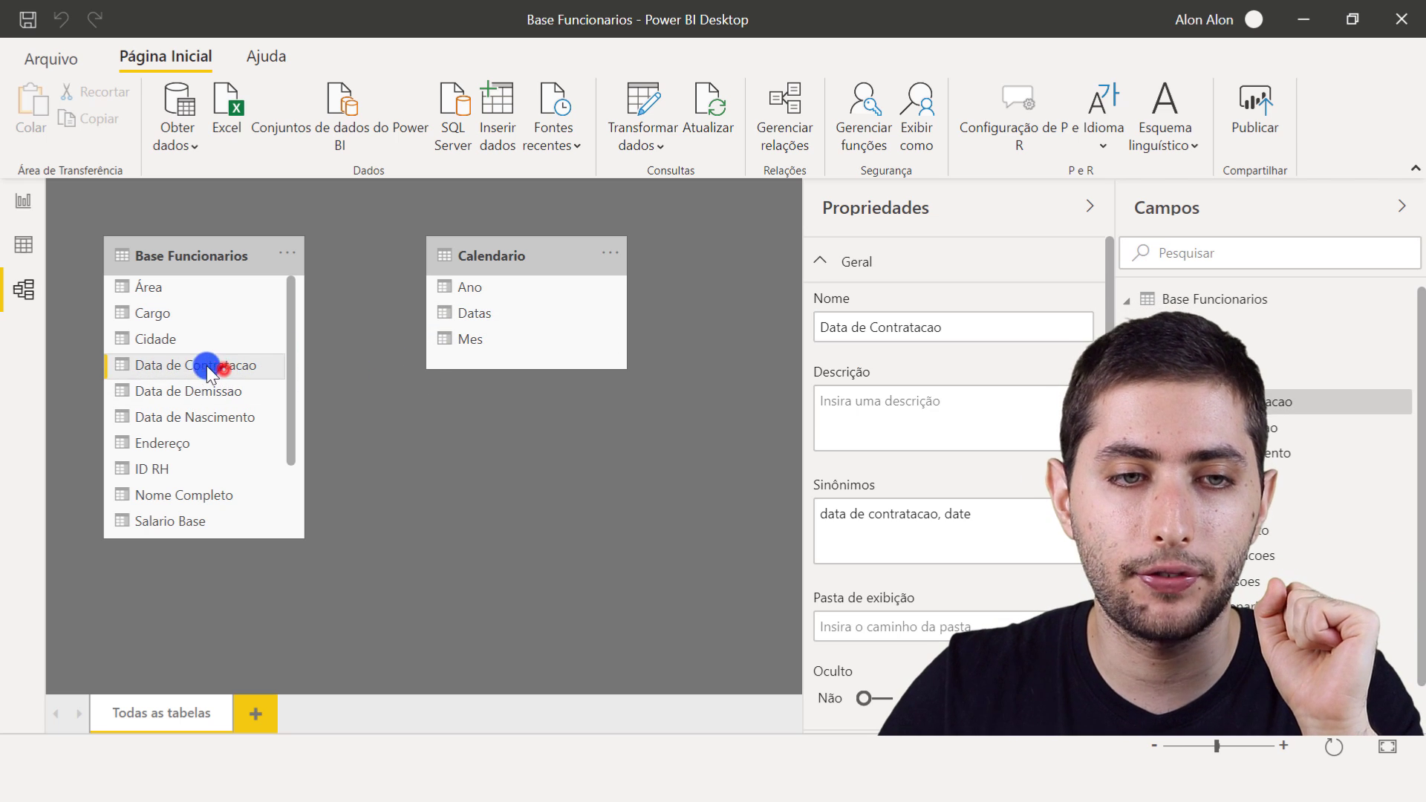
pyautogui.rightClick(528, 313)
pyautogui.click(465, 425)
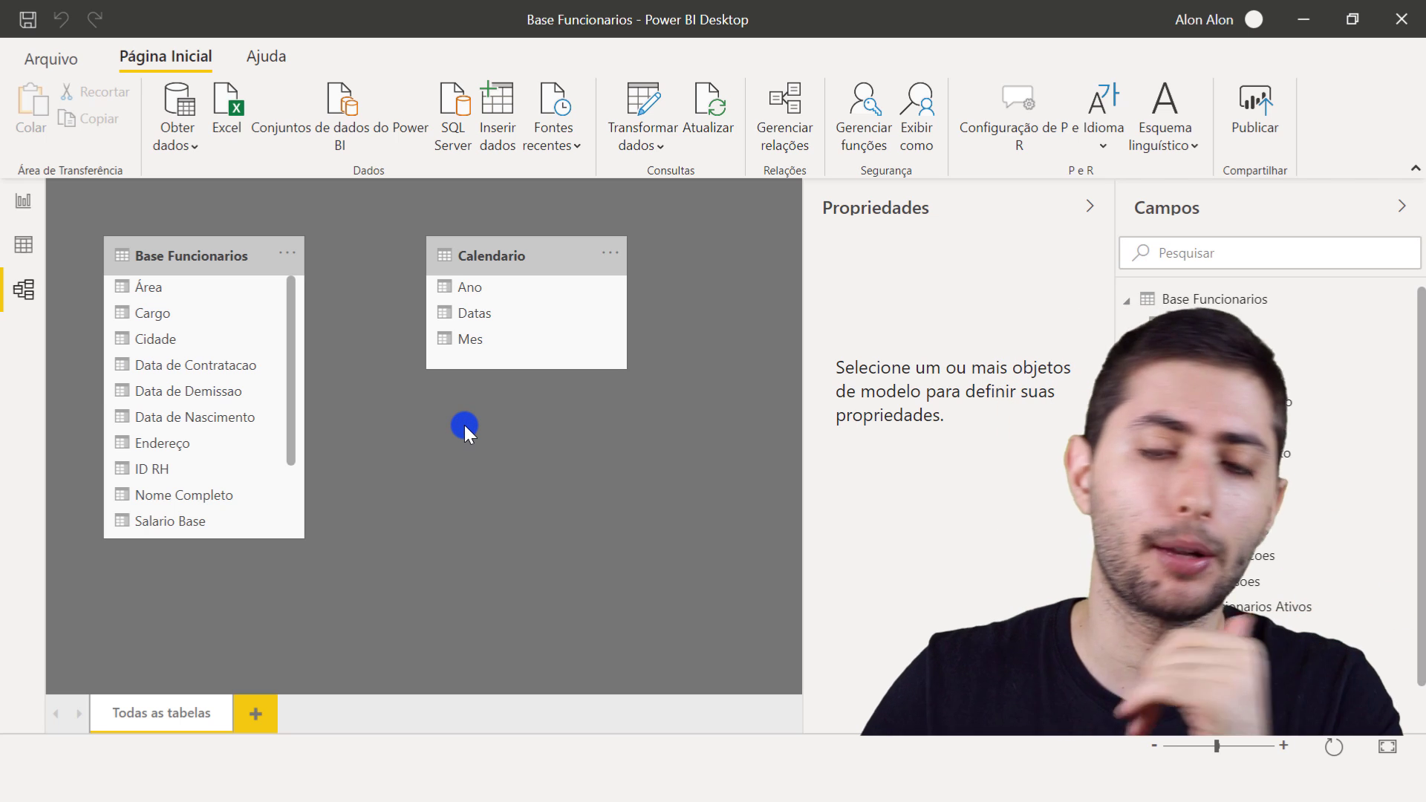
pyautogui.moveTo(533, 324); pyautogui.dragTo(188, 365)
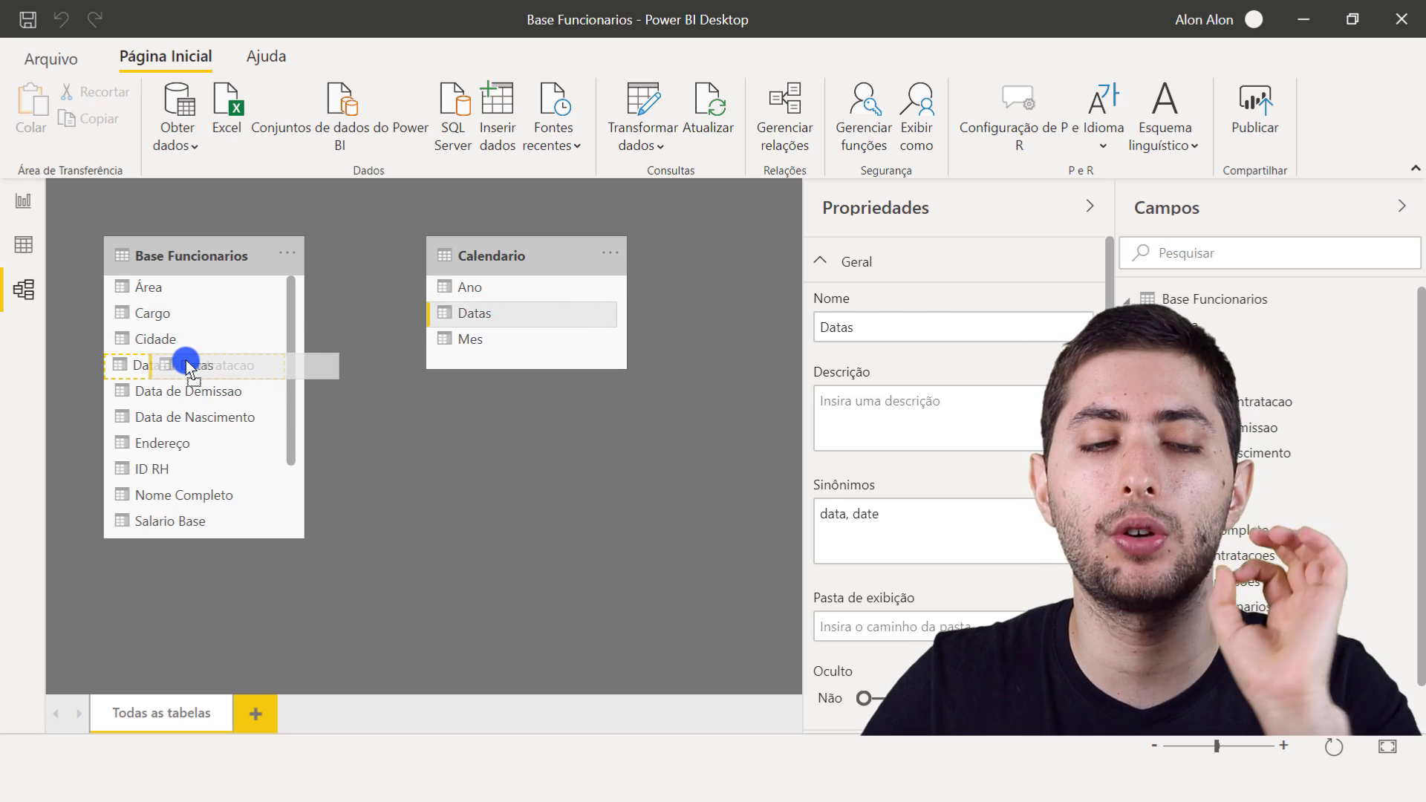
pyautogui.moveTo(188, 365)
pyautogui.mouseDown()
pyautogui.moveTo(188, 281)
pyautogui.moveTo(188, 490)
pyautogui.moveTo(178, 369)
pyautogui.mouseUp()
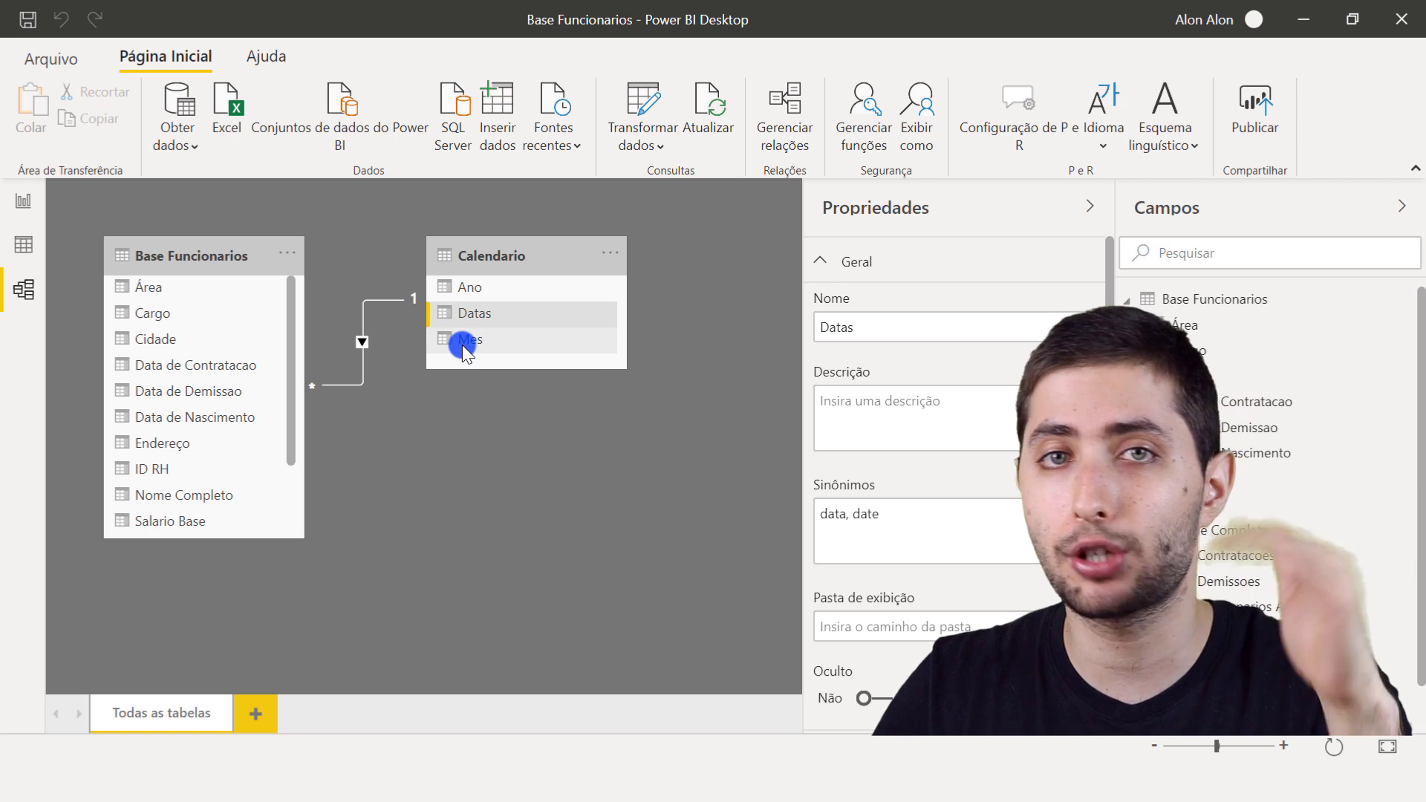
pyautogui.click(349, 384)
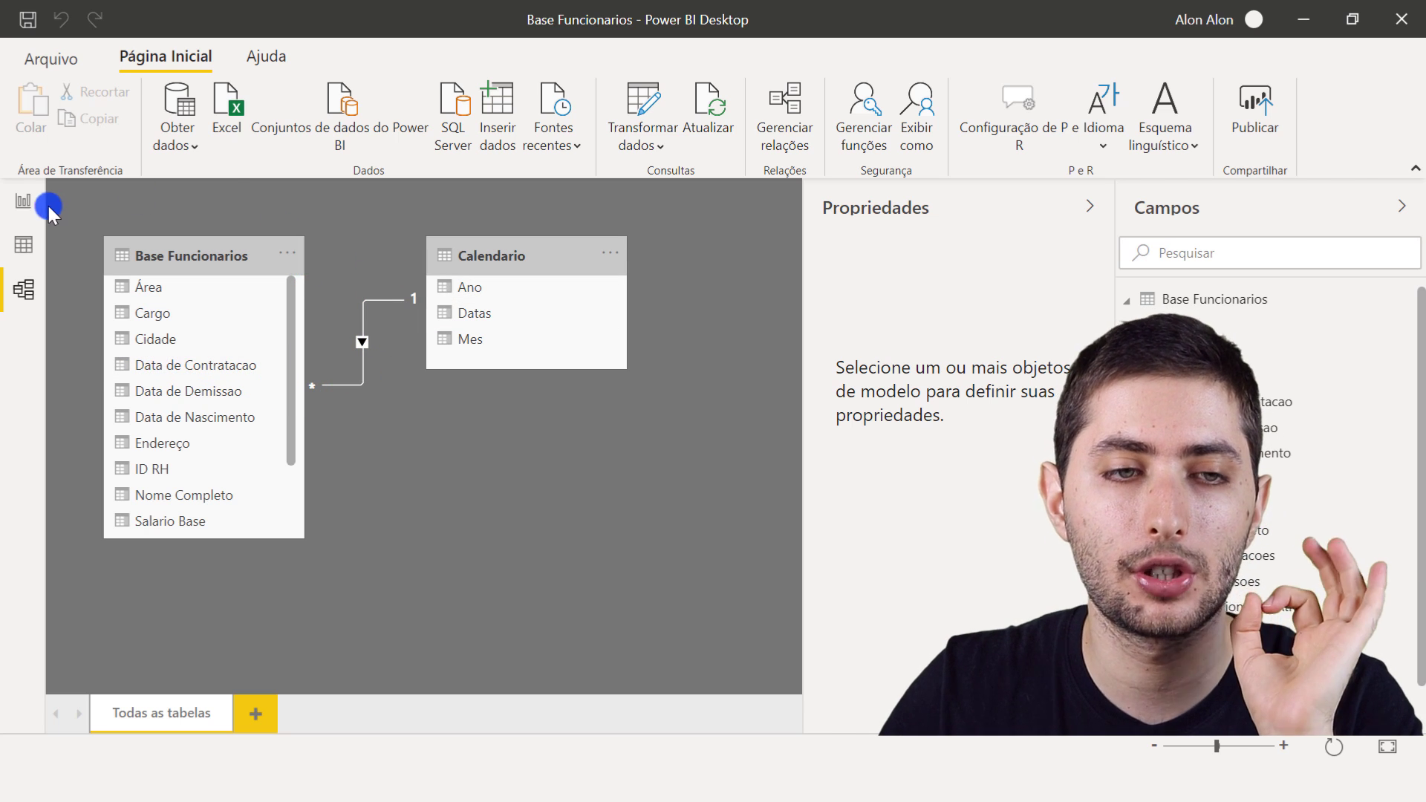
# - Review the Calendario table and its Ano column beside Base Funcionarios in the model diagram
pyautogui.click(175, 246)
pyautogui.click(479, 249)
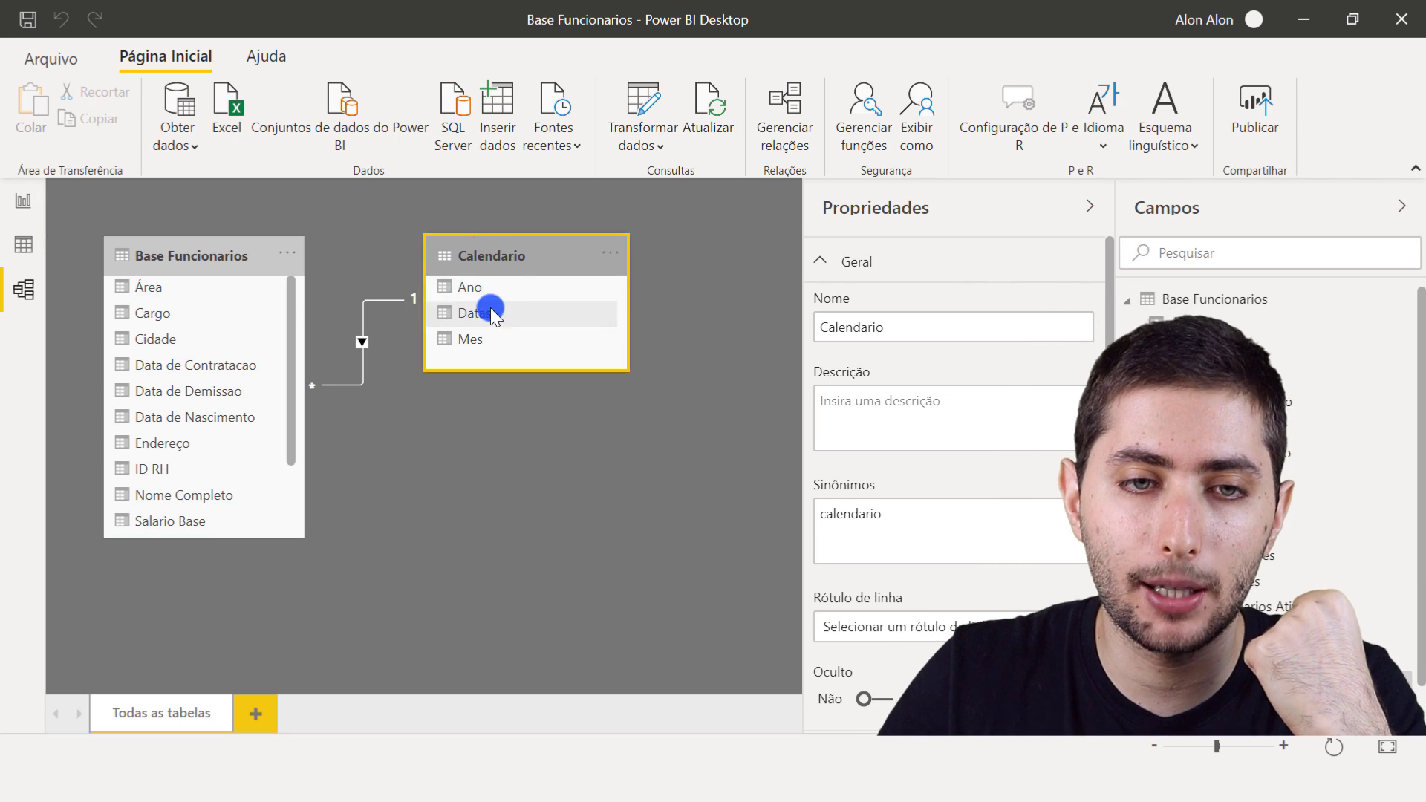
pyautogui.click(498, 281)
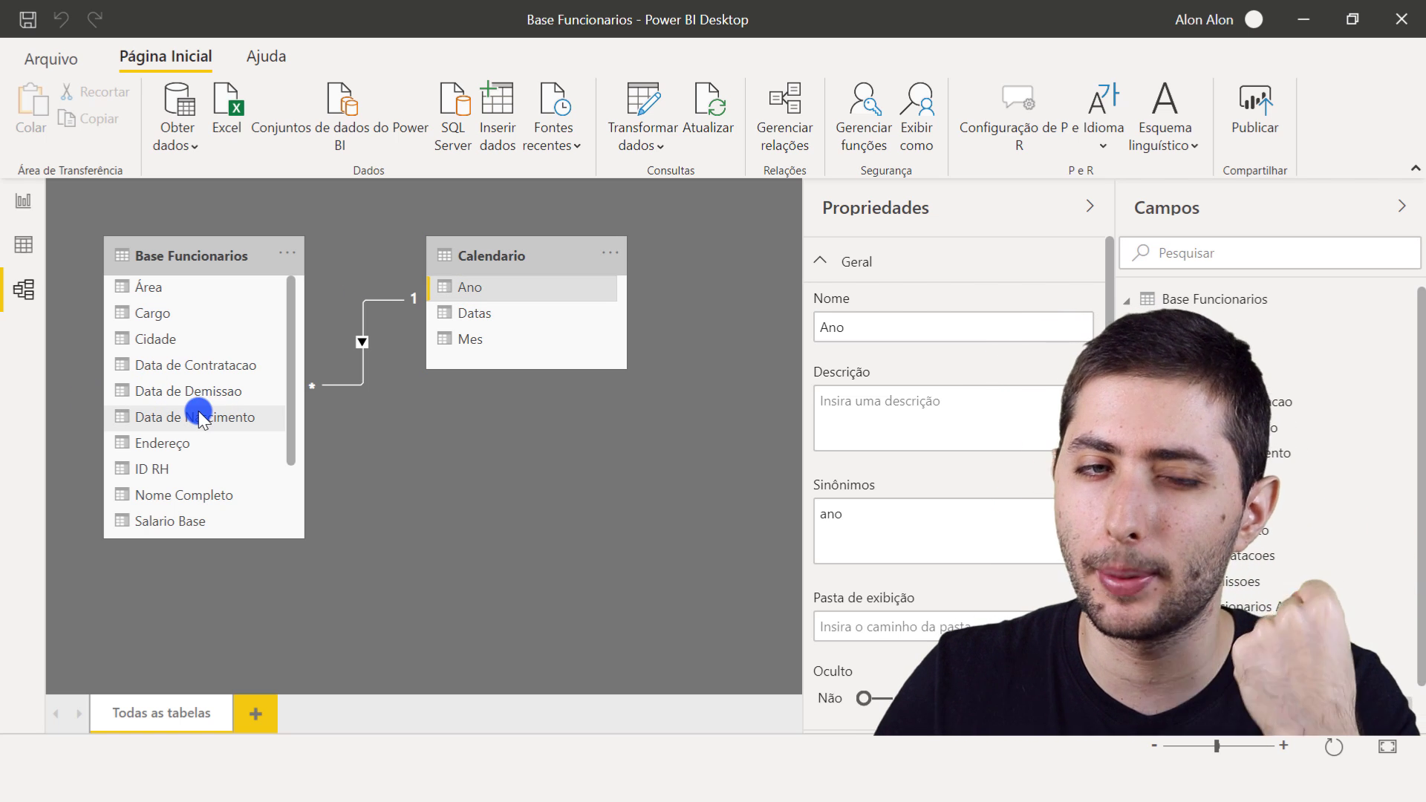
# - Return to the report and examine the yearly columns of the Qtd Contratacoes por Ano chart
pyautogui.click(16, 202)
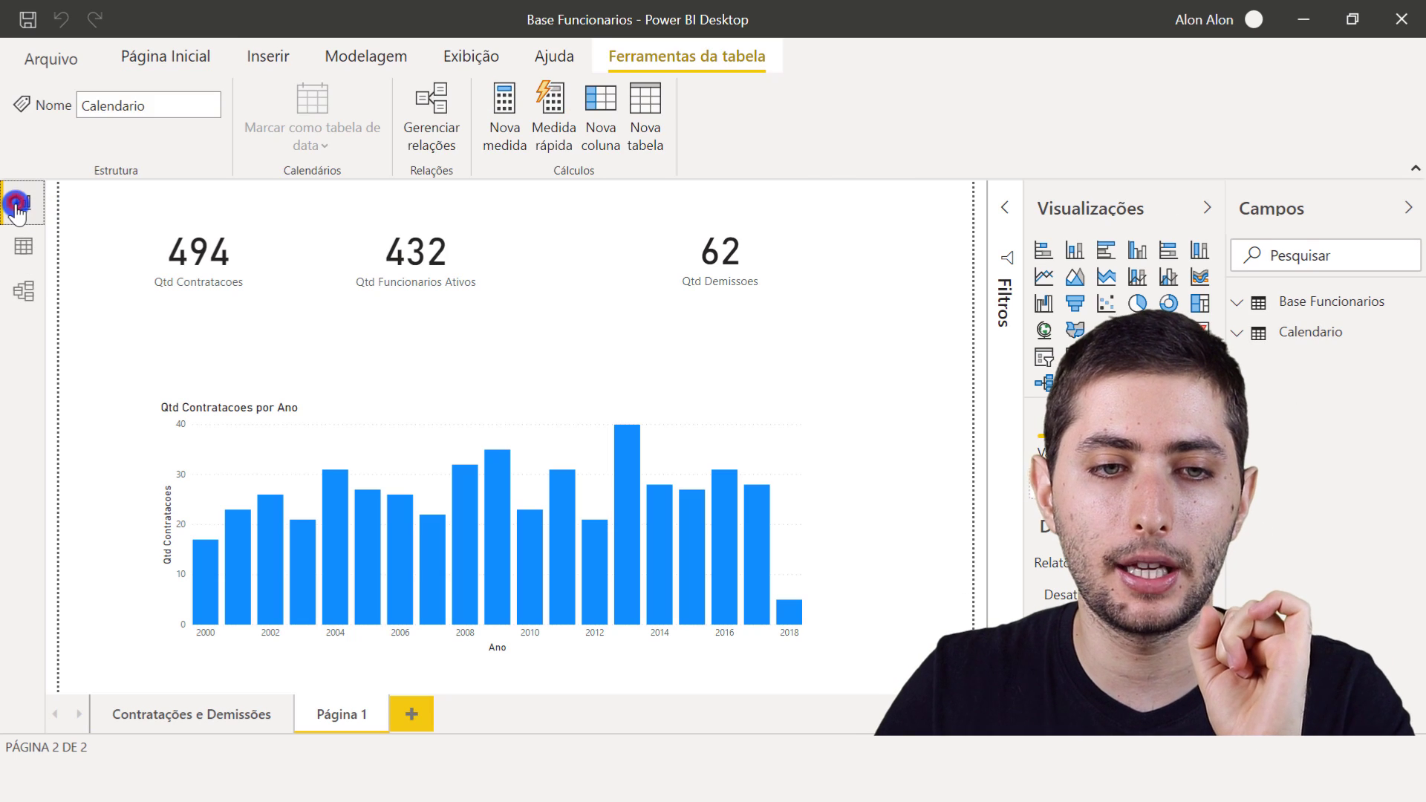
pyautogui.click(297, 405)
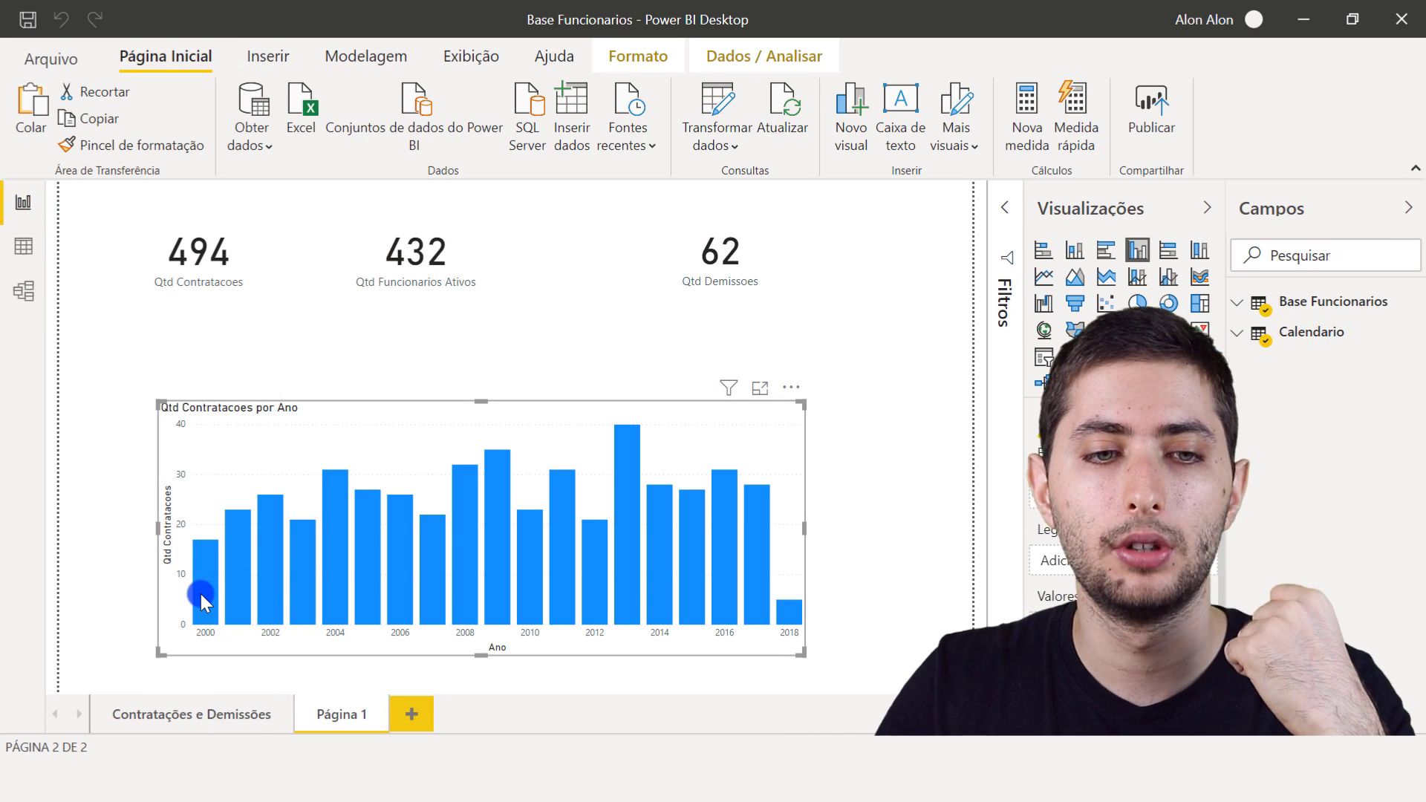
pyautogui.moveTo(201, 594)
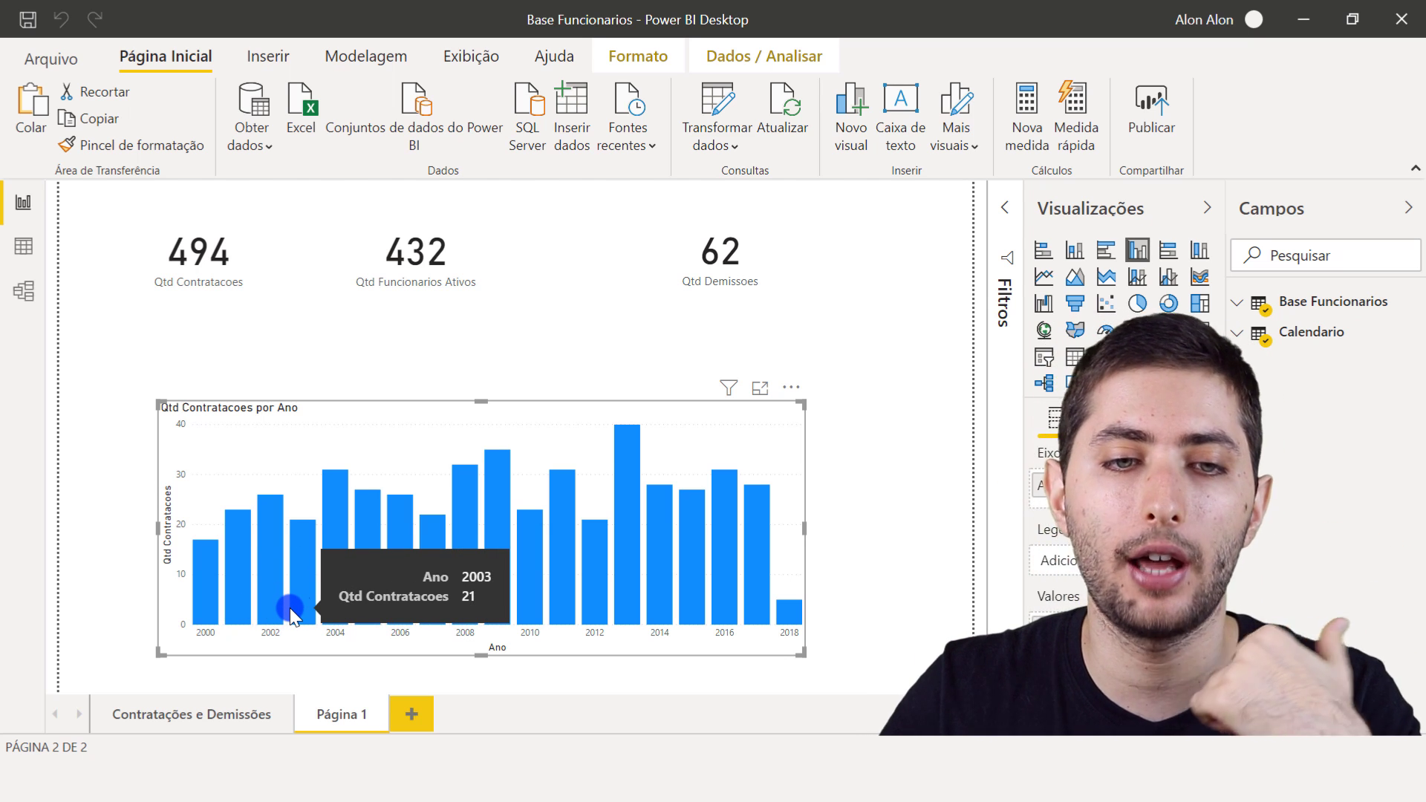
pyautogui.click(384, 354)
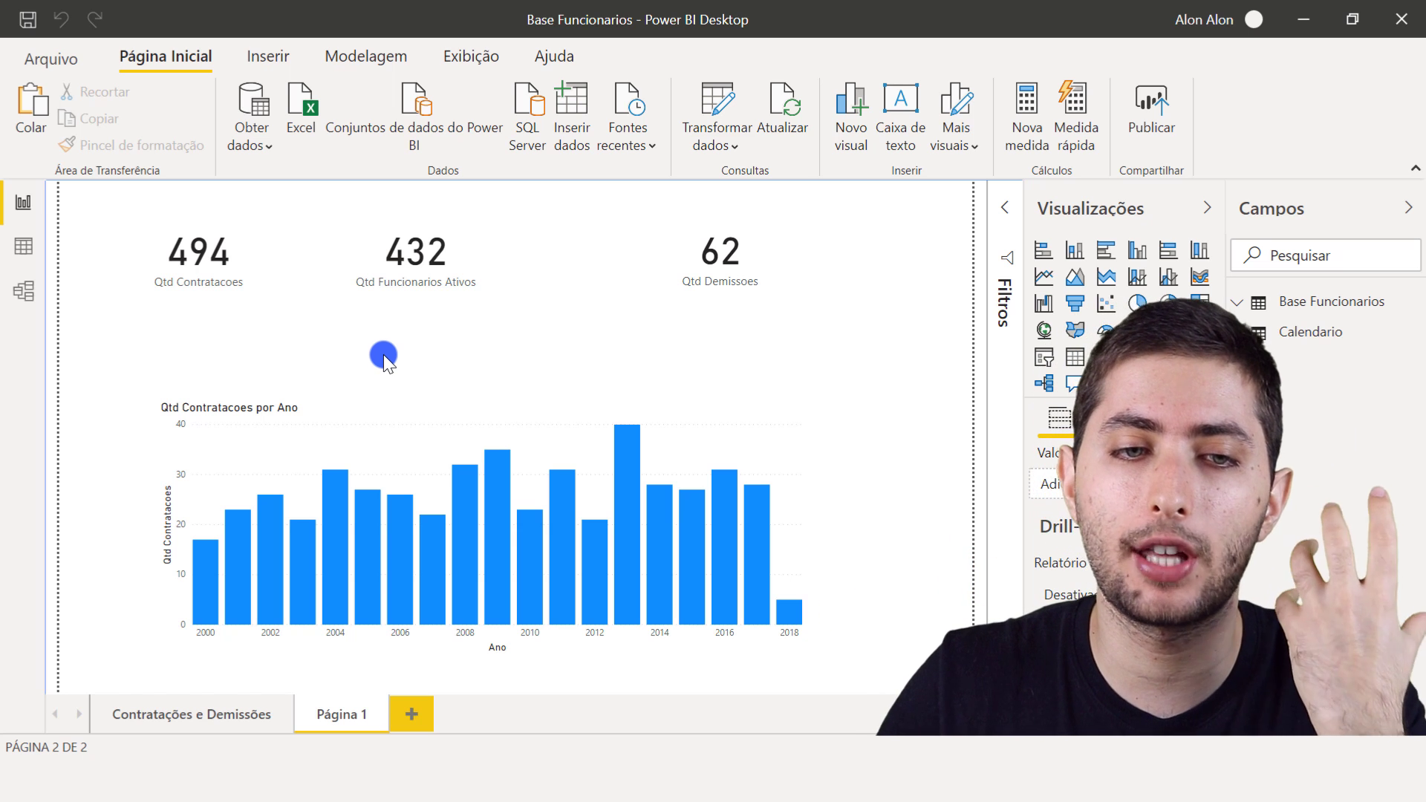
# - Add the Qtd Demissoes measure from Base Funcionarios to the yearly column chart's values and widen the chart
pyautogui.moveTo(1327, 305)
pyautogui.click(1327, 305)
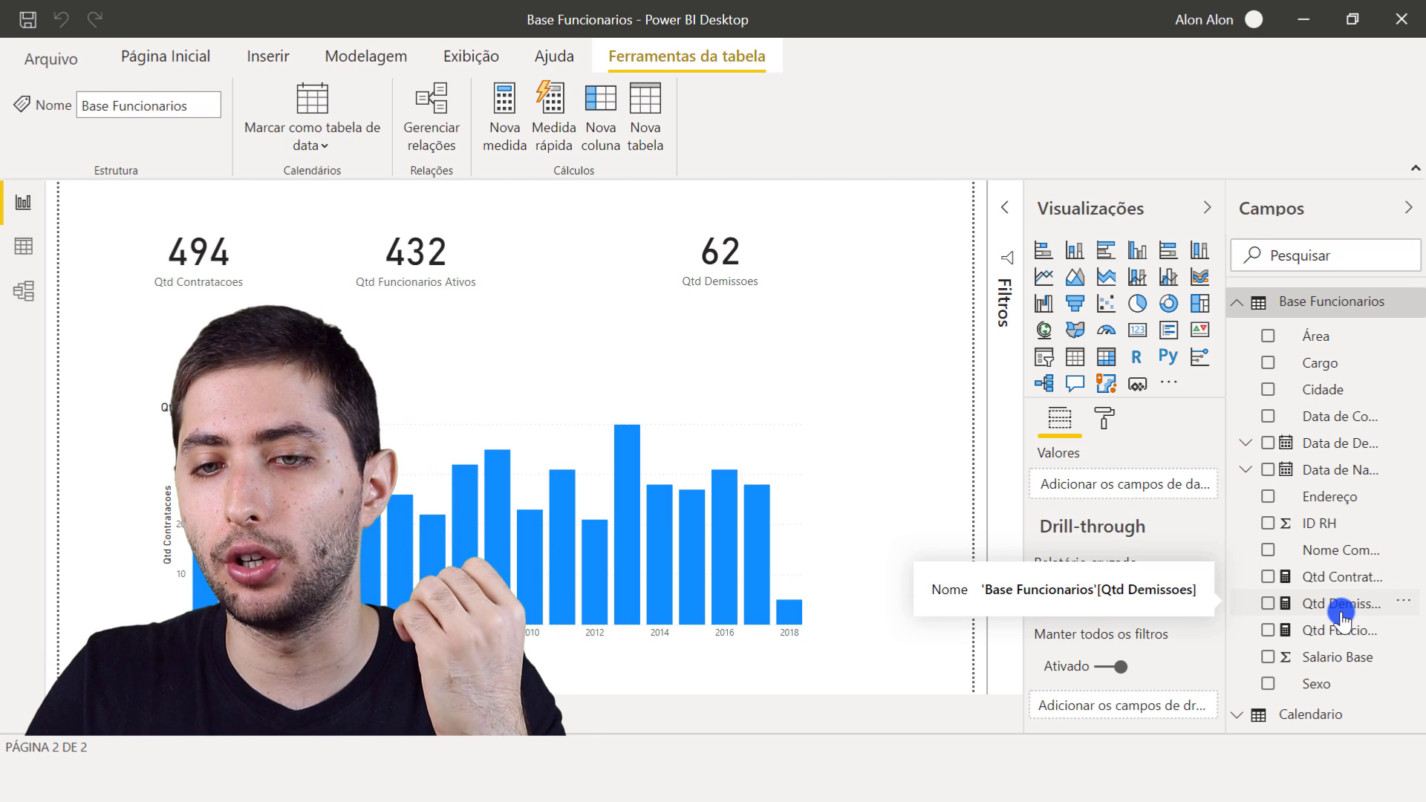
pyautogui.click(777, 432)
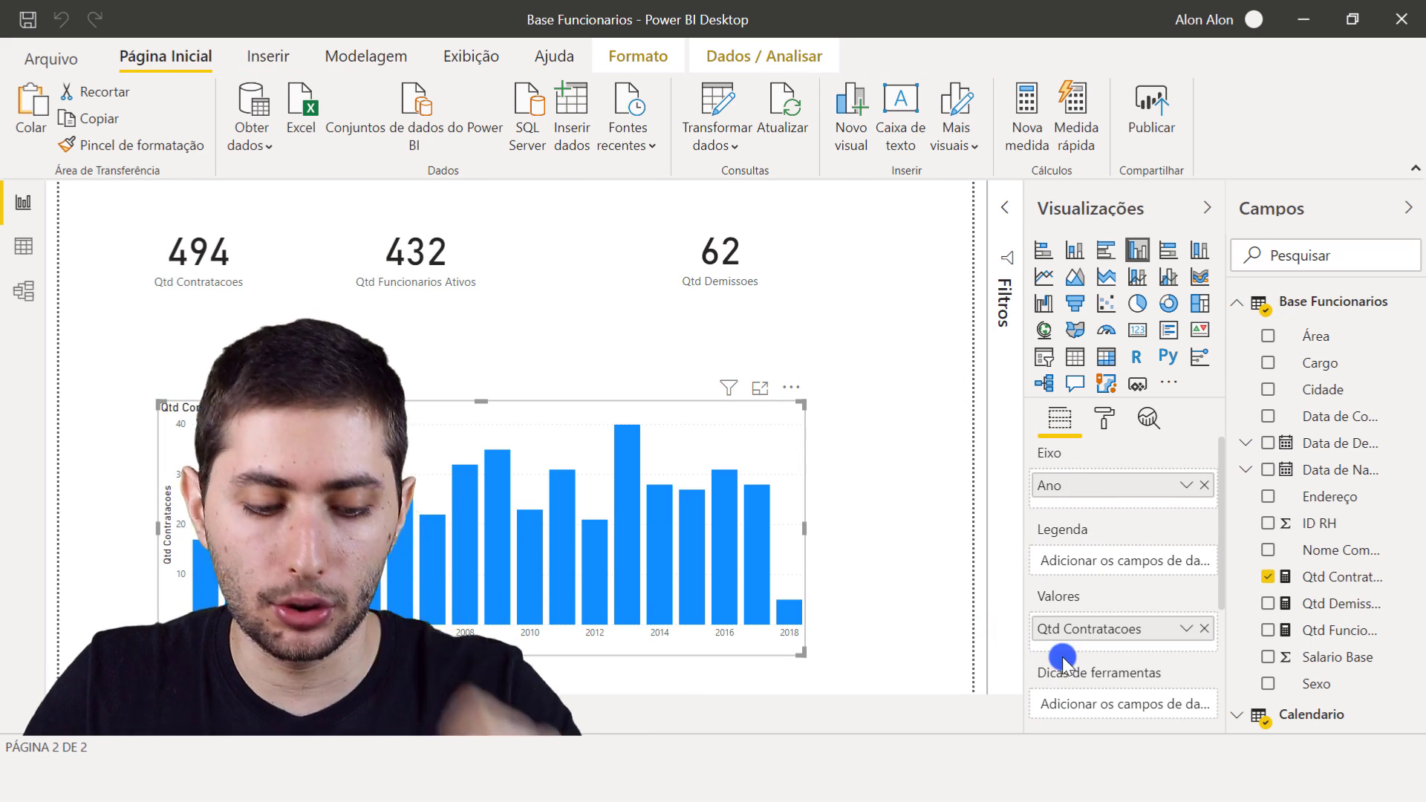
pyautogui.hotkey('ctrl', '2')
pyautogui.moveTo(1023, 576); pyautogui.dragTo(1236, 668)
pyautogui.moveTo(1019, 624); pyautogui.dragTo(1028, 648)
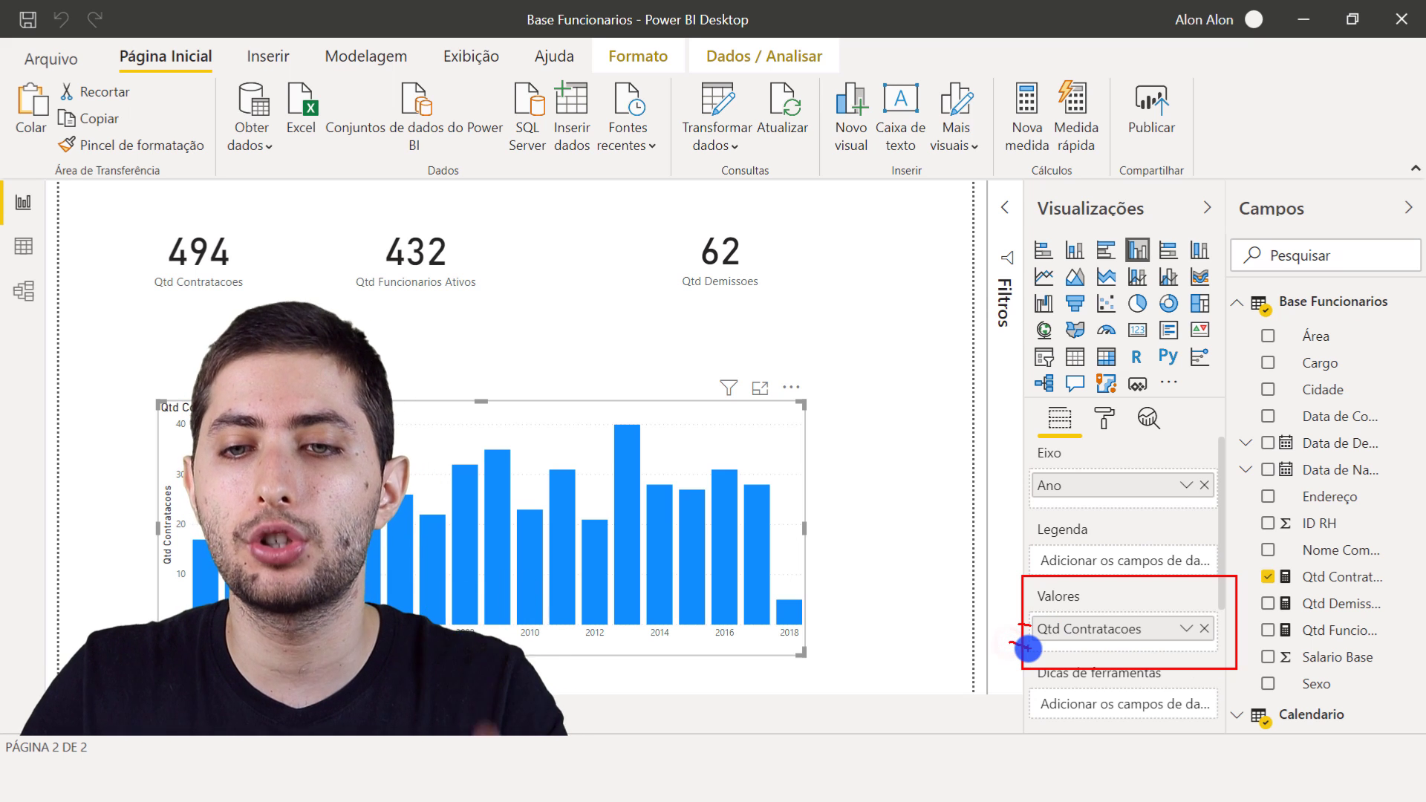
pyautogui.press('Escape')
pyautogui.moveTo(1327, 607); pyautogui.dragTo(1121, 650)
pyautogui.moveTo(799, 525); pyautogui.dragTo(887, 529)
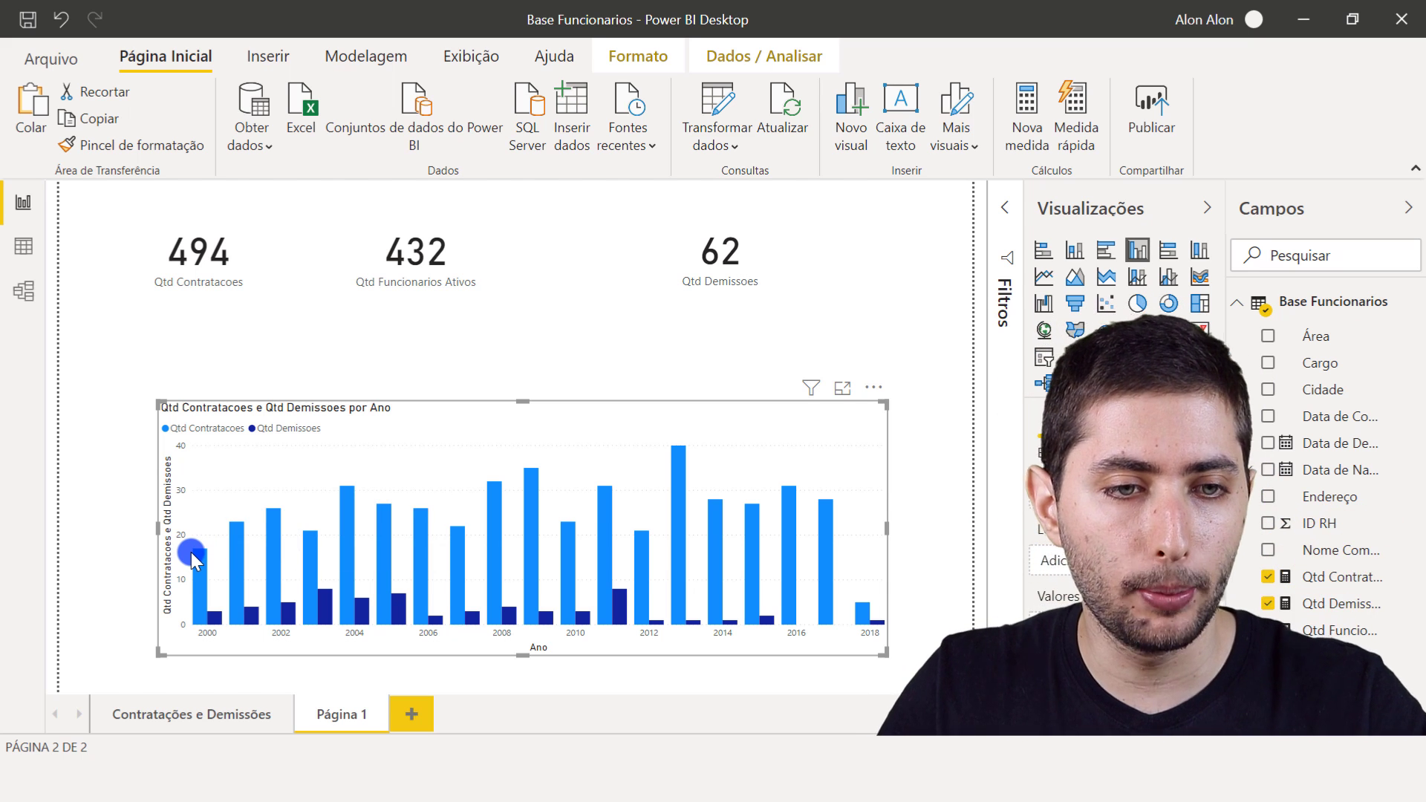
pyautogui.hotkey('ctrl', '2')
pyautogui.moveTo(185, 535); pyautogui.dragTo(209, 556)
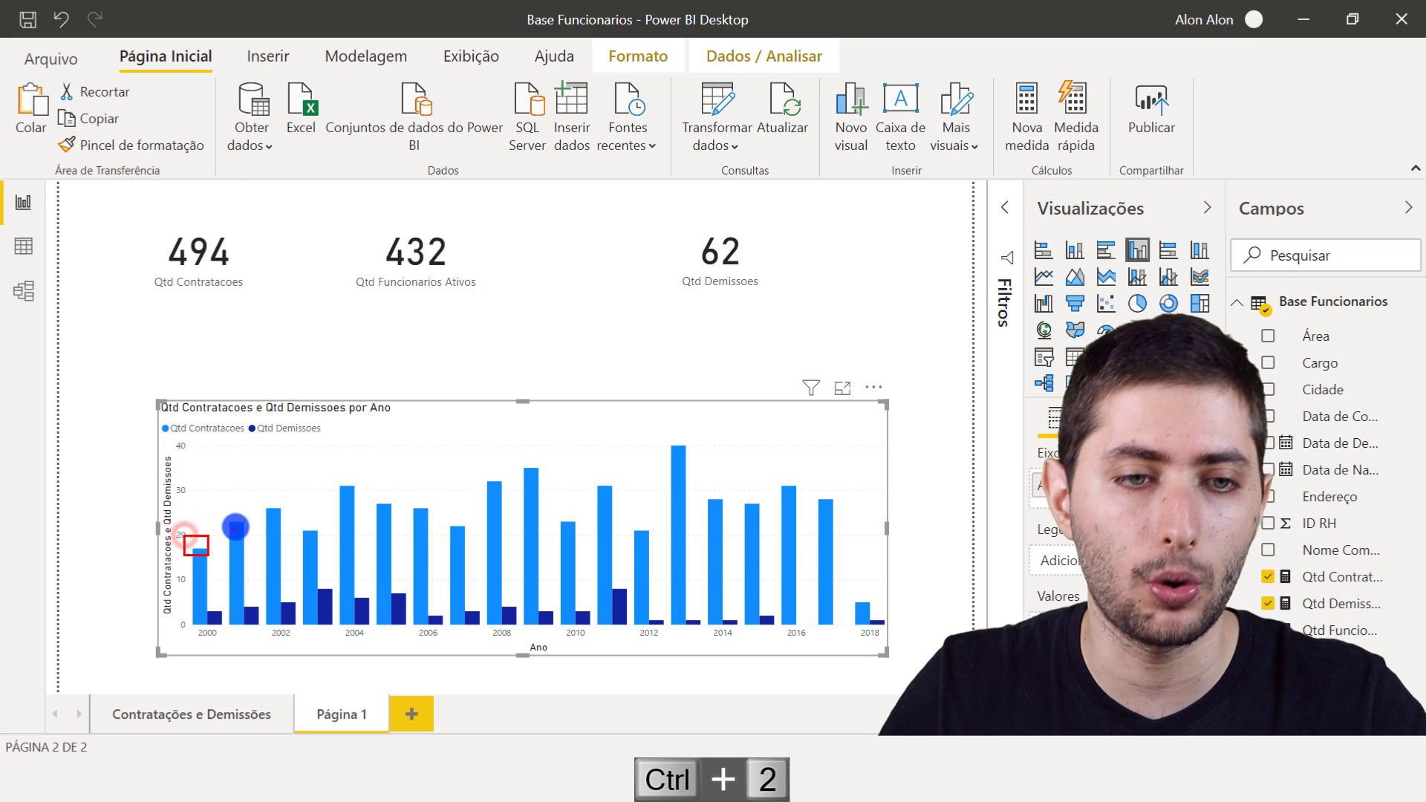
pyautogui.moveTo(223, 506)
pyautogui.mouseDown()
pyautogui.moveTo(252, 527)
pyautogui.moveTo(280, 503)
pyautogui.moveTo(294, 514)
pyautogui.mouseUp()
pyautogui.press('Escape')
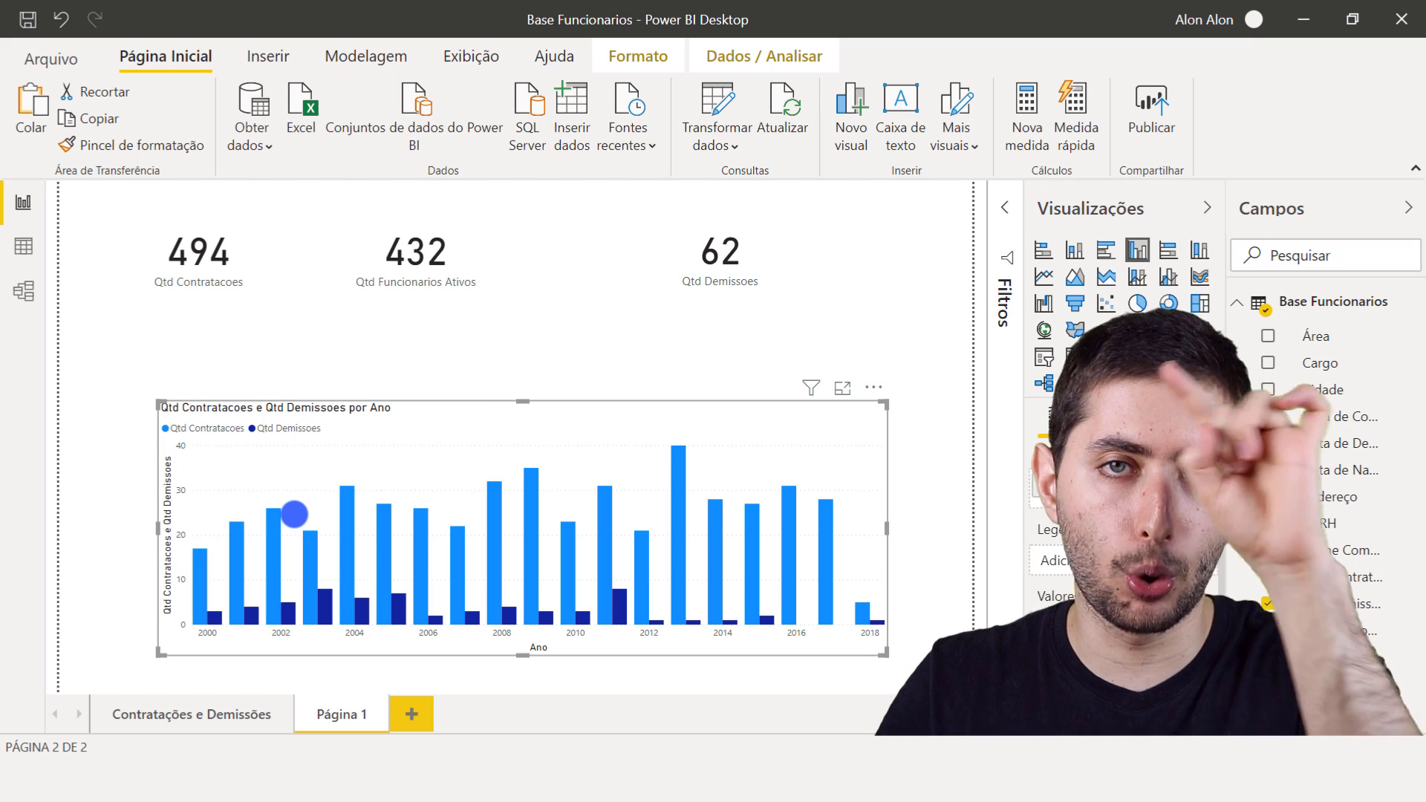
# - Turn on the yearly chart's data labels with a text size of 10 pt and widen the chart slightly
pyautogui.click(1104, 418)
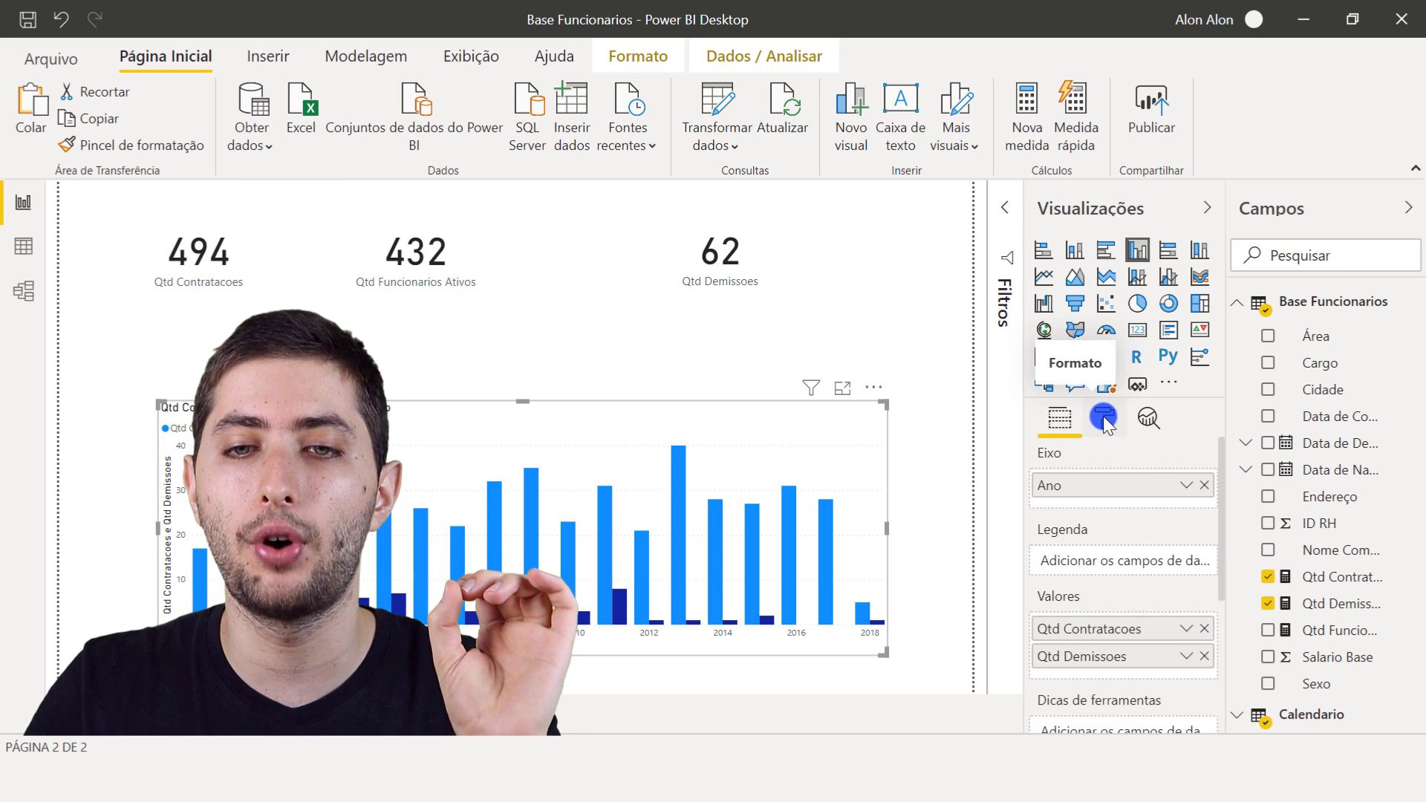
pyautogui.click(1104, 418)
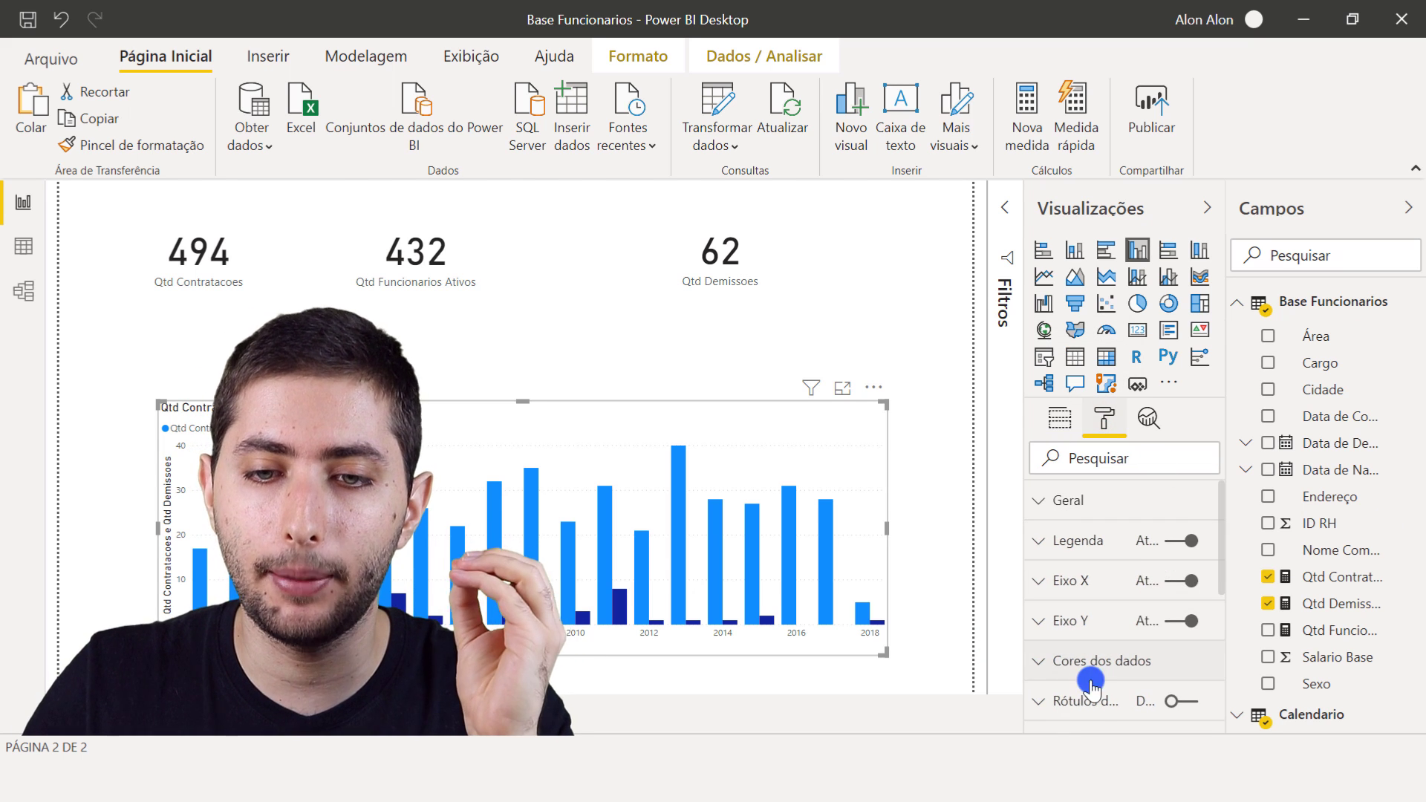
pyautogui.scroll(-3, 1090, 683)
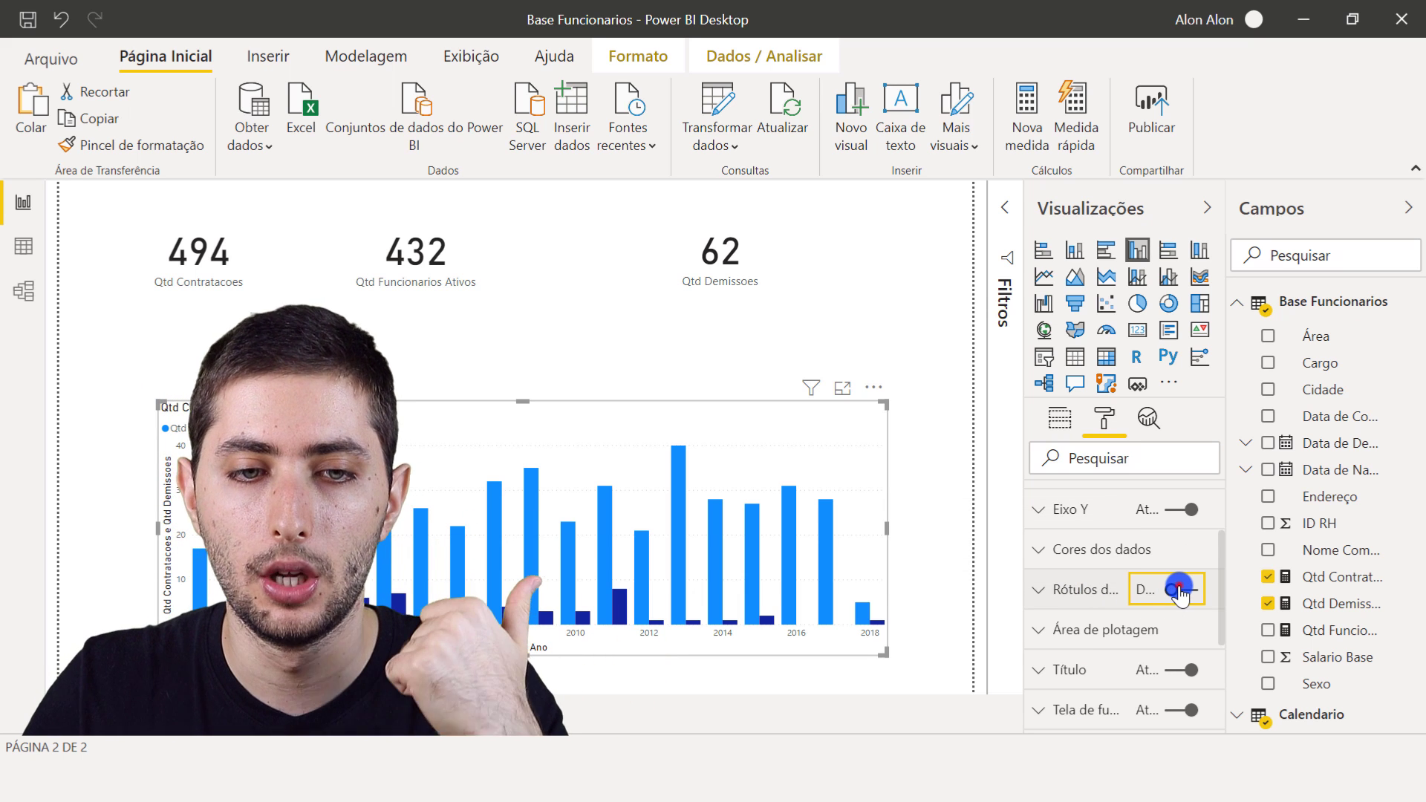
pyautogui.moveTo(887, 401); pyautogui.dragTo(916, 412)
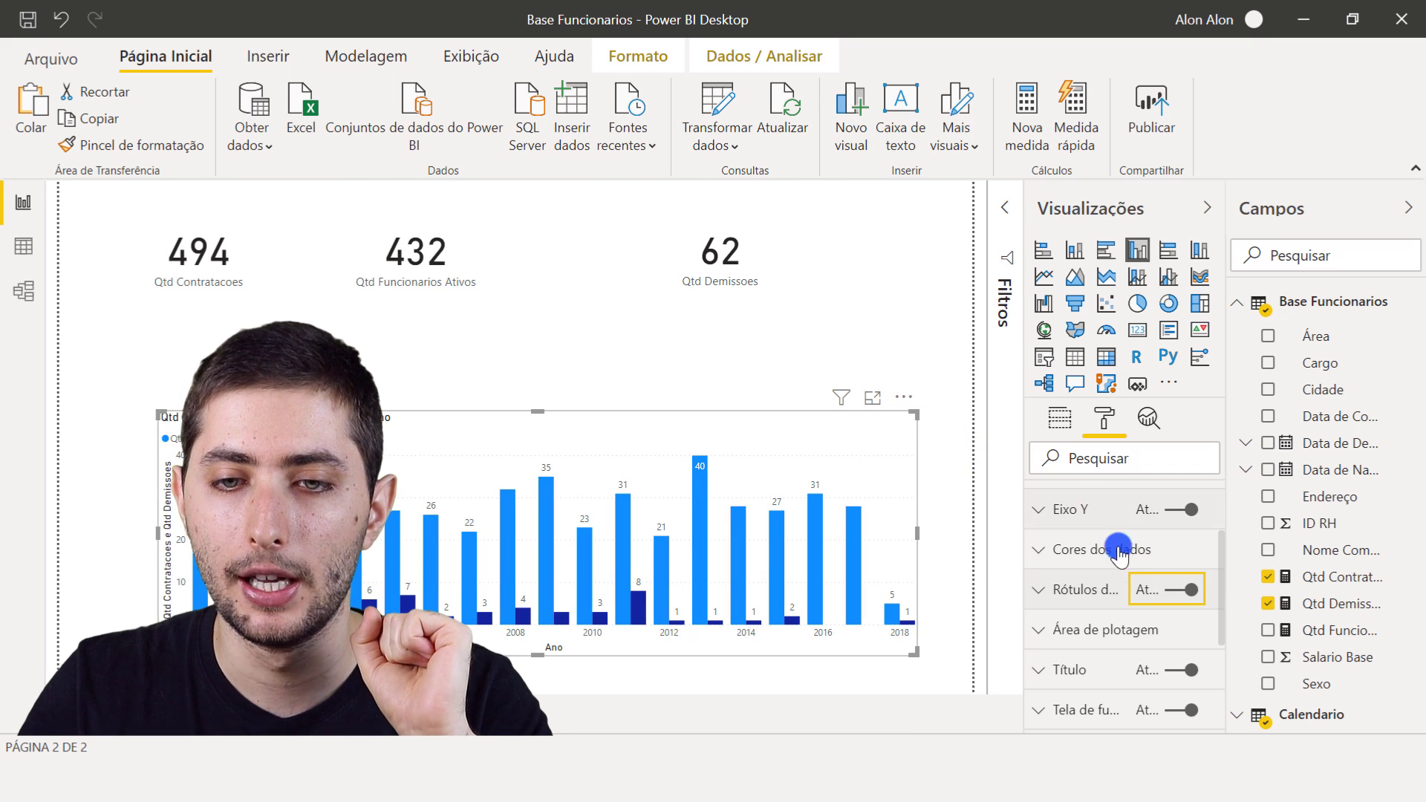
pyautogui.click(1078, 591)
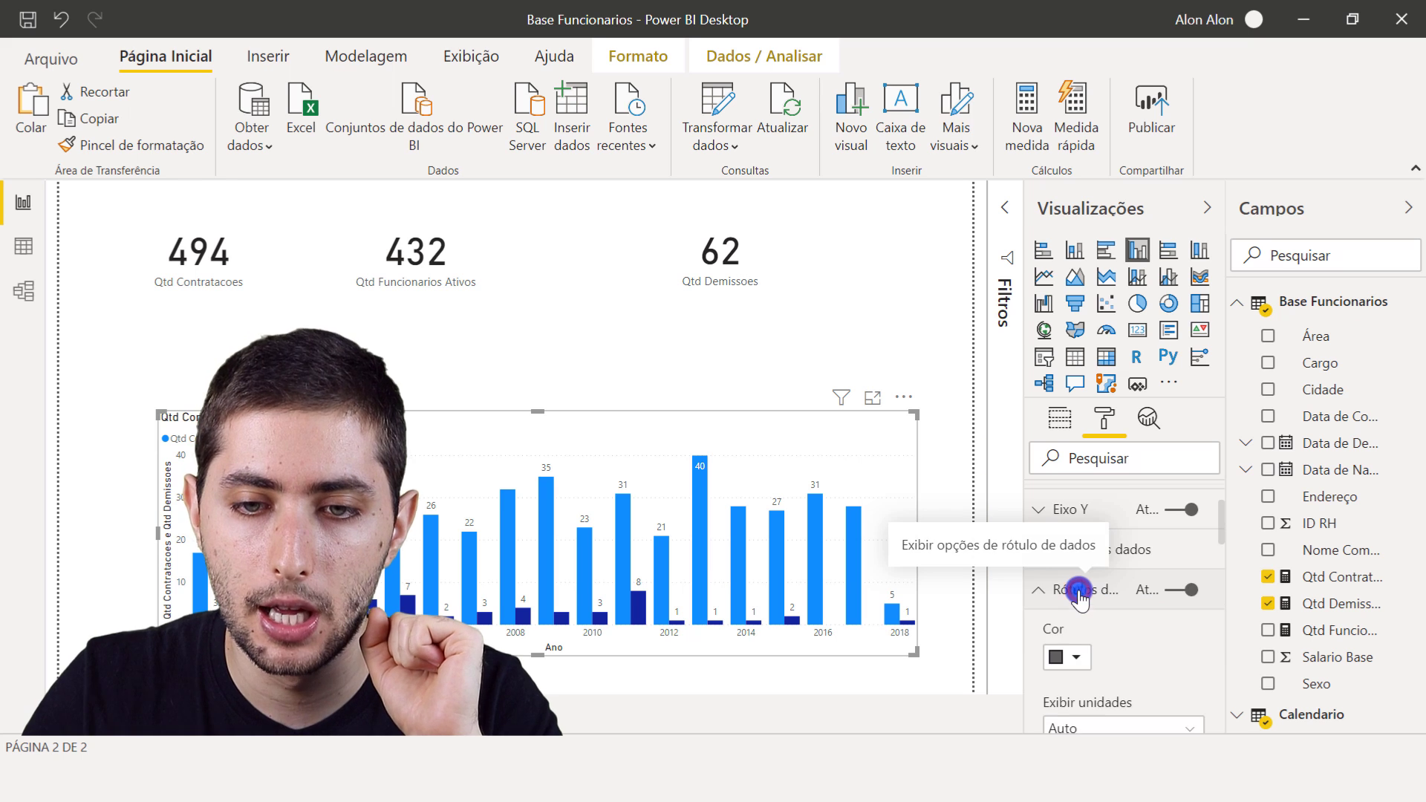
pyautogui.scroll(-5, 1080, 594)
pyautogui.scroll(-3, 1080, 594)
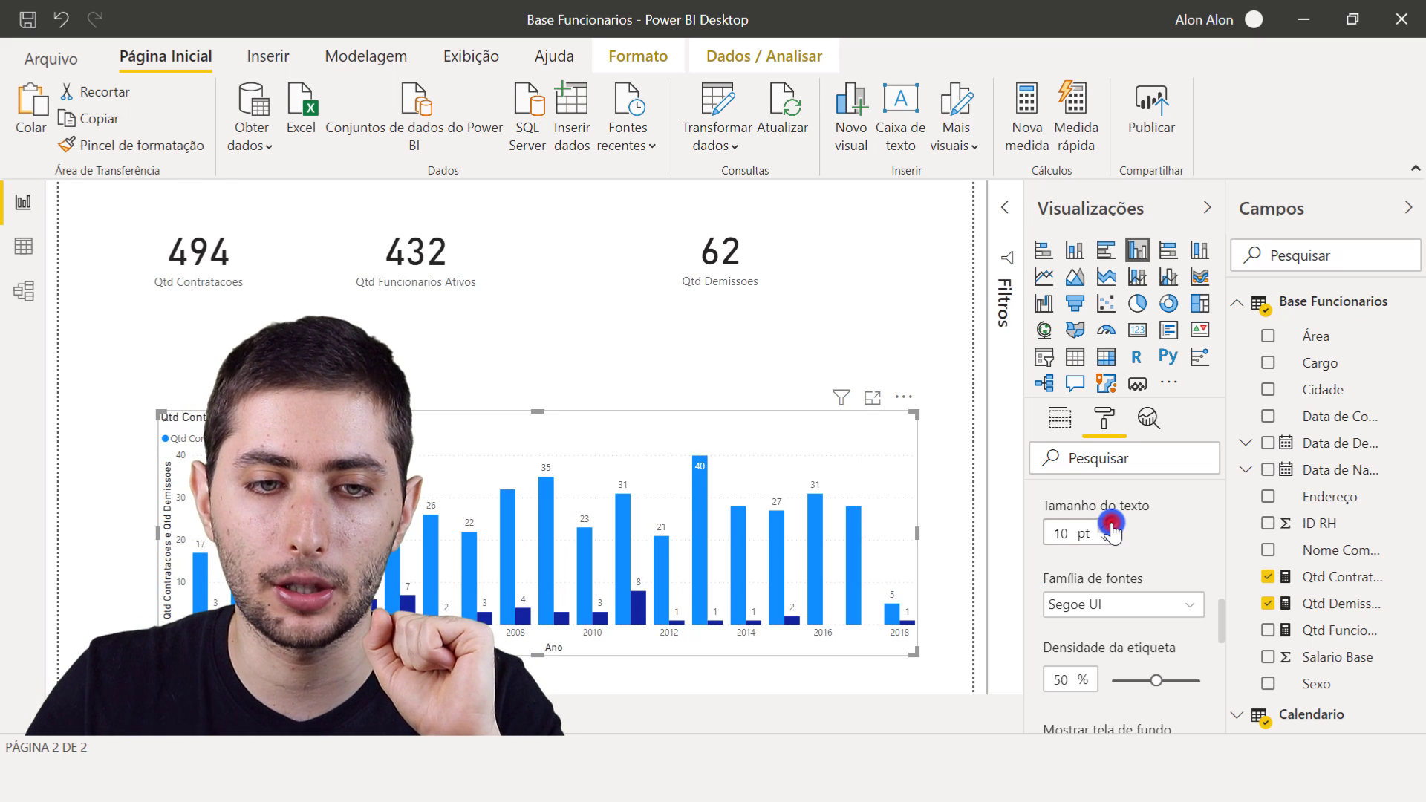
# - Reselect the yearly chart and enlarge it towards the right edge of the report page
pyautogui.click(861, 345)
pyautogui.click(910, 451)
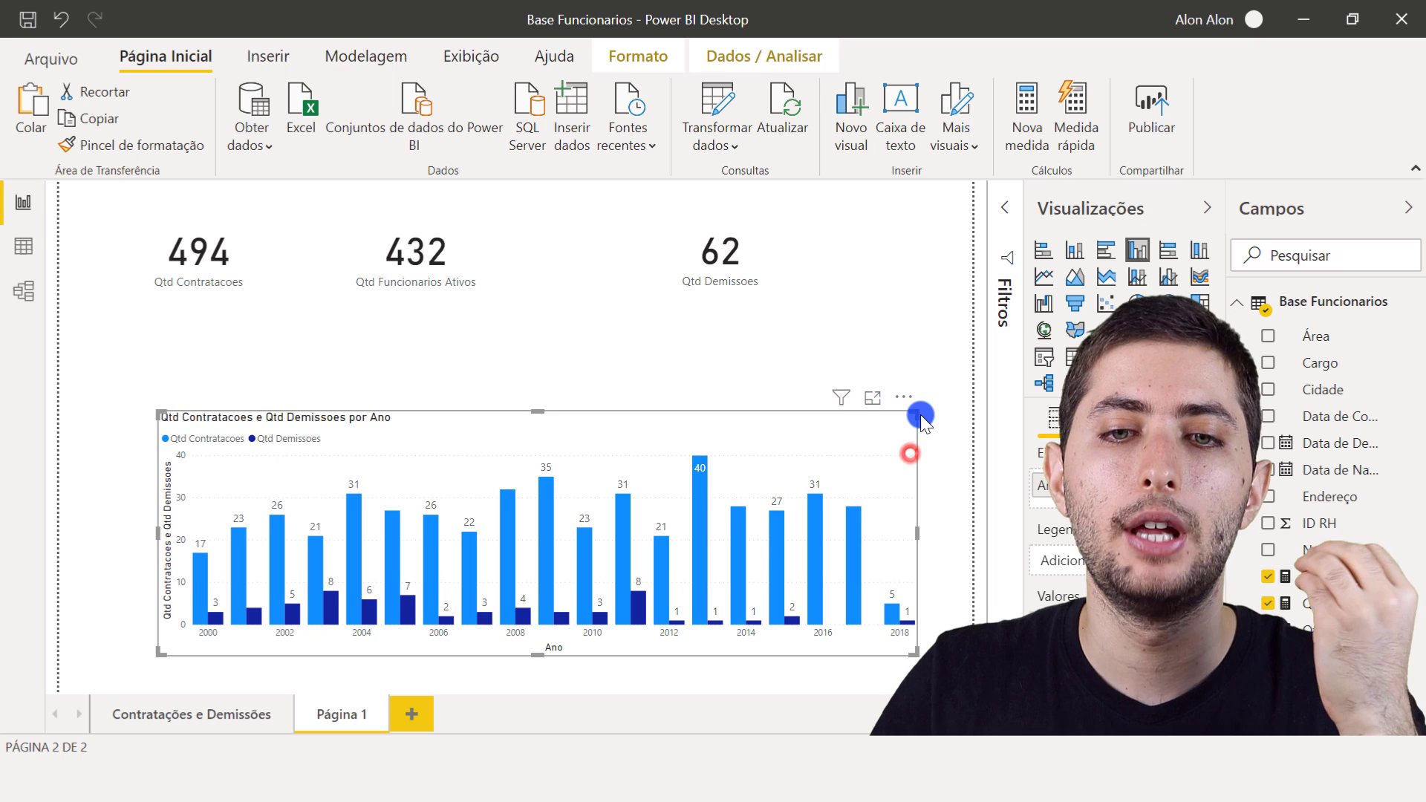
pyautogui.moveTo(909, 412); pyautogui.dragTo(951, 404)
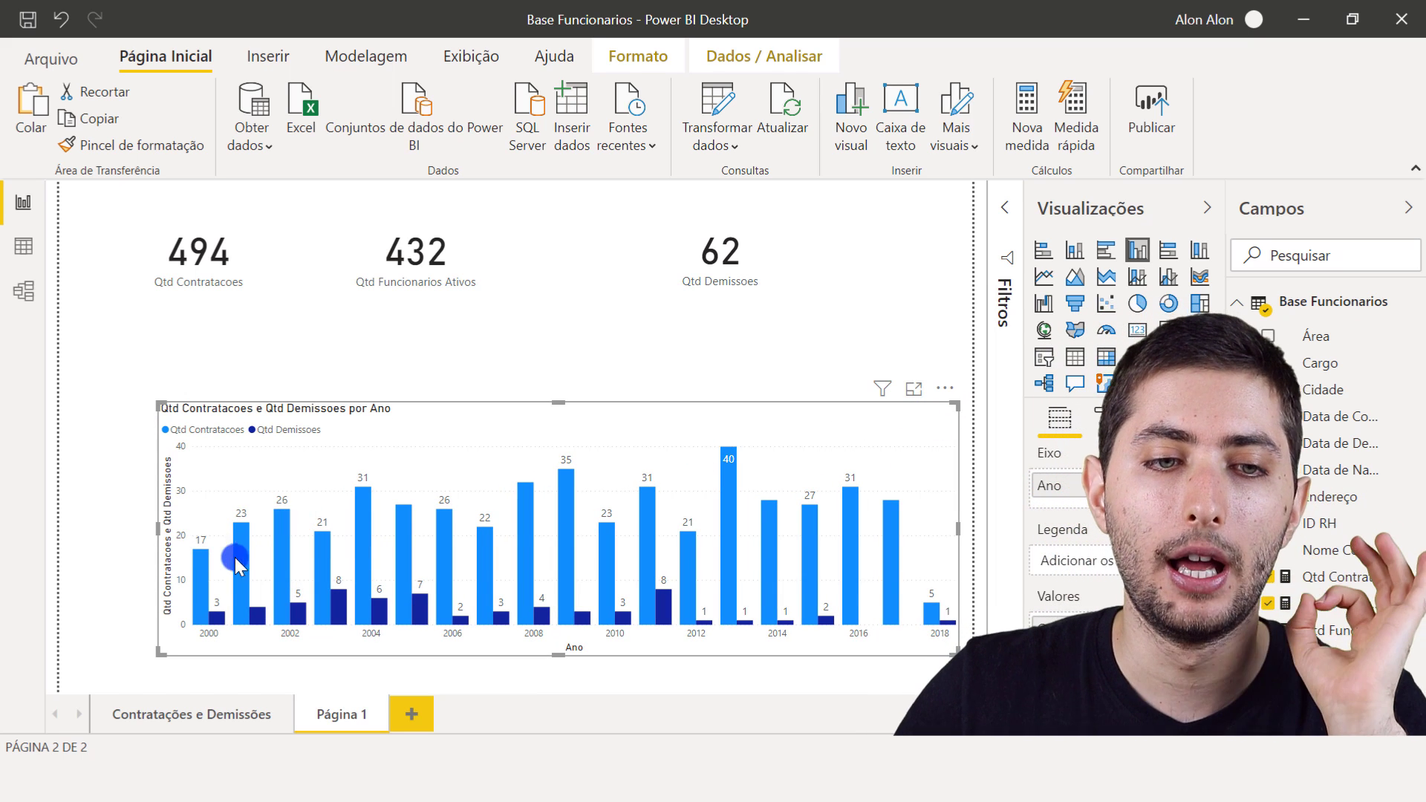
# - Compare the hiring and dismissal columns for the first years in the yearly chart, including the 2000 dismissals
pyautogui.moveTo(206, 583)
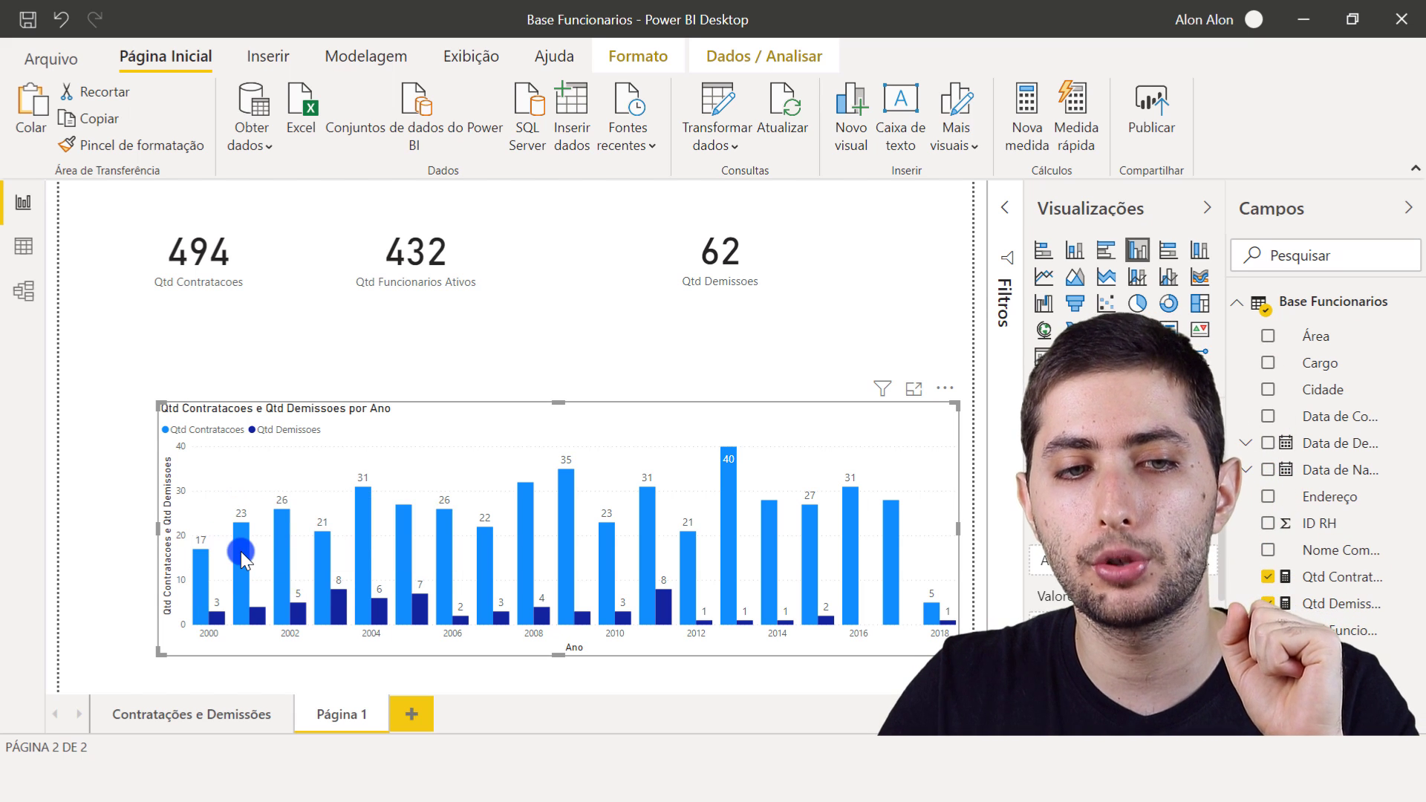
pyautogui.moveTo(286, 533)
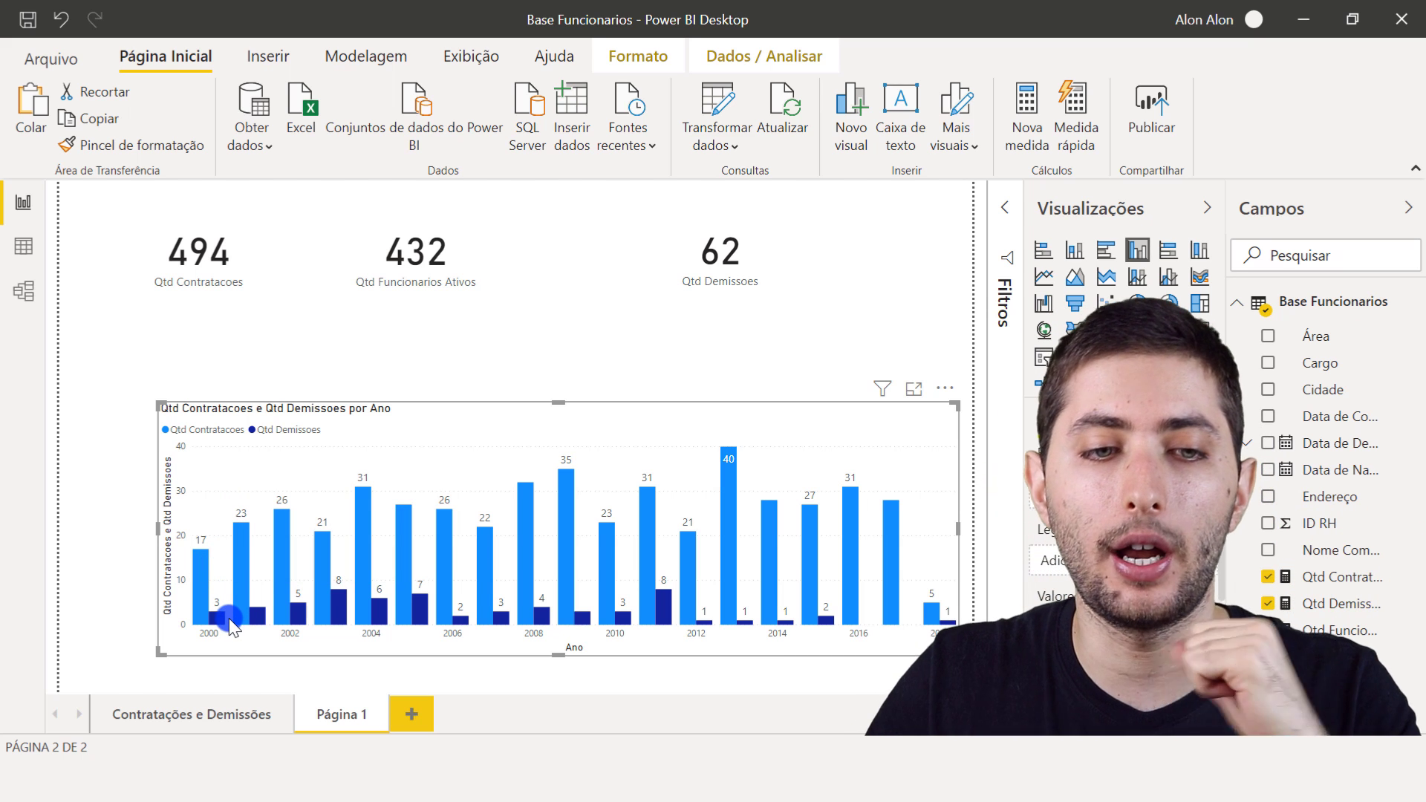
pyautogui.moveTo(221, 626)
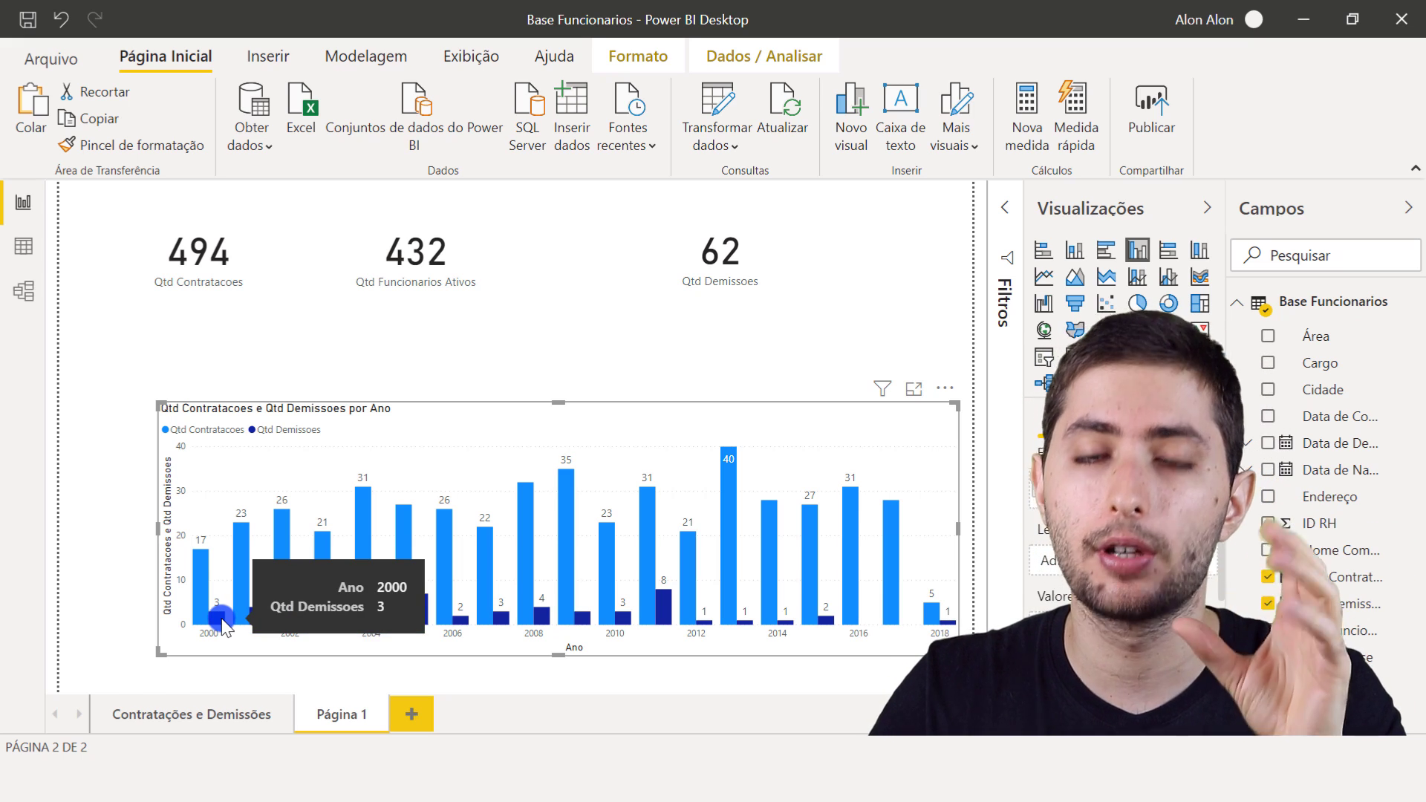
# - Filter the Data de Contratacao column of the Base Funcionarios table to dates matching 2000
pyautogui.click(20, 247)
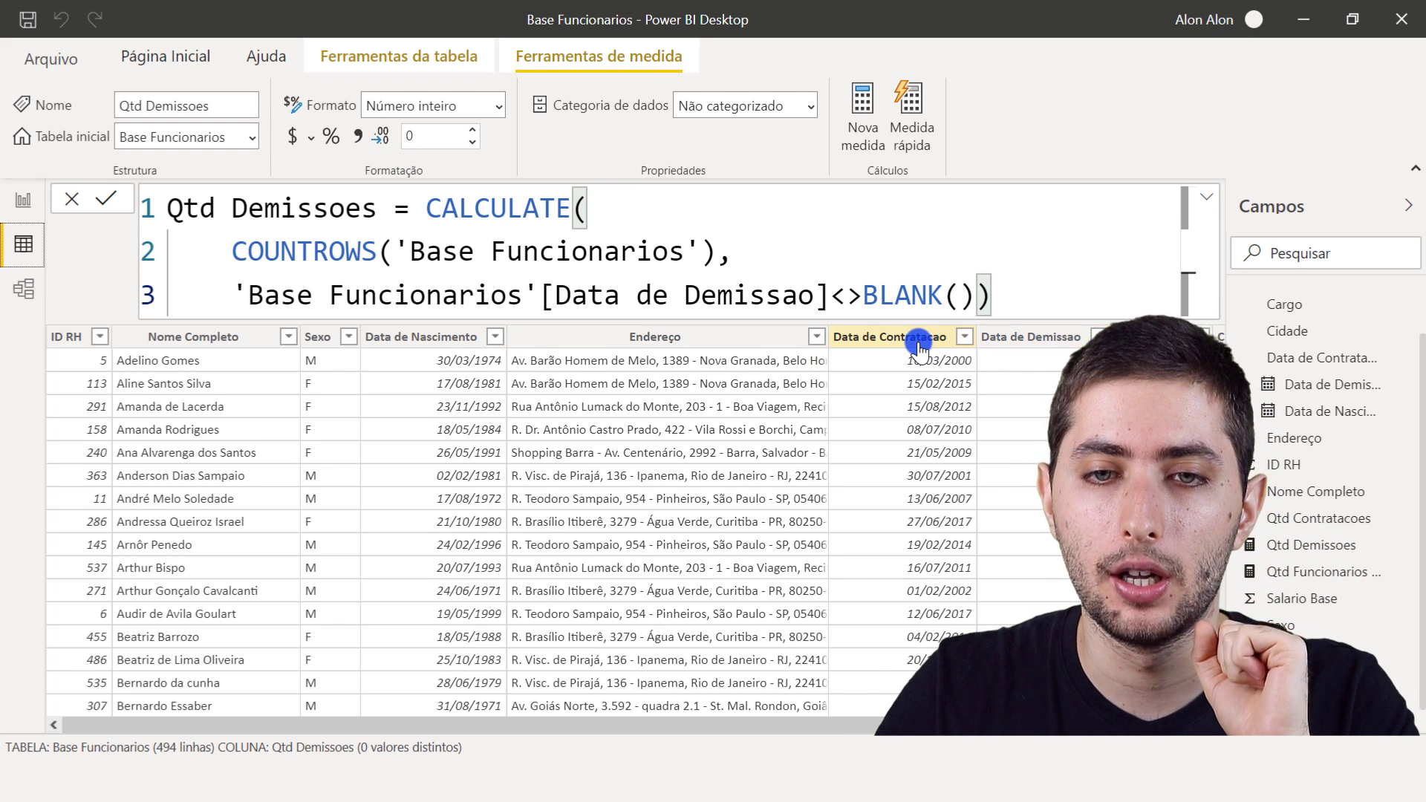
pyautogui.click(919, 340)
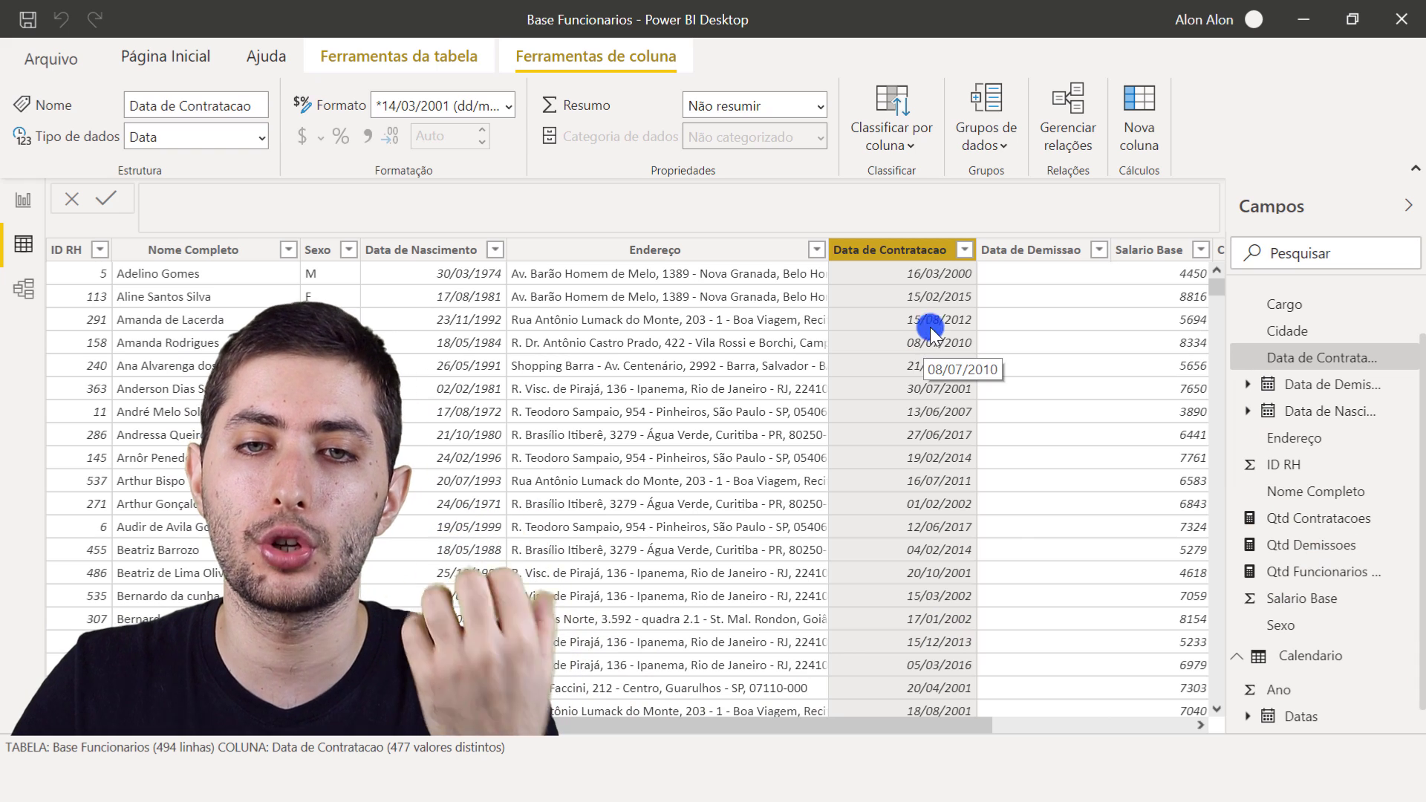
pyautogui.click(964, 251)
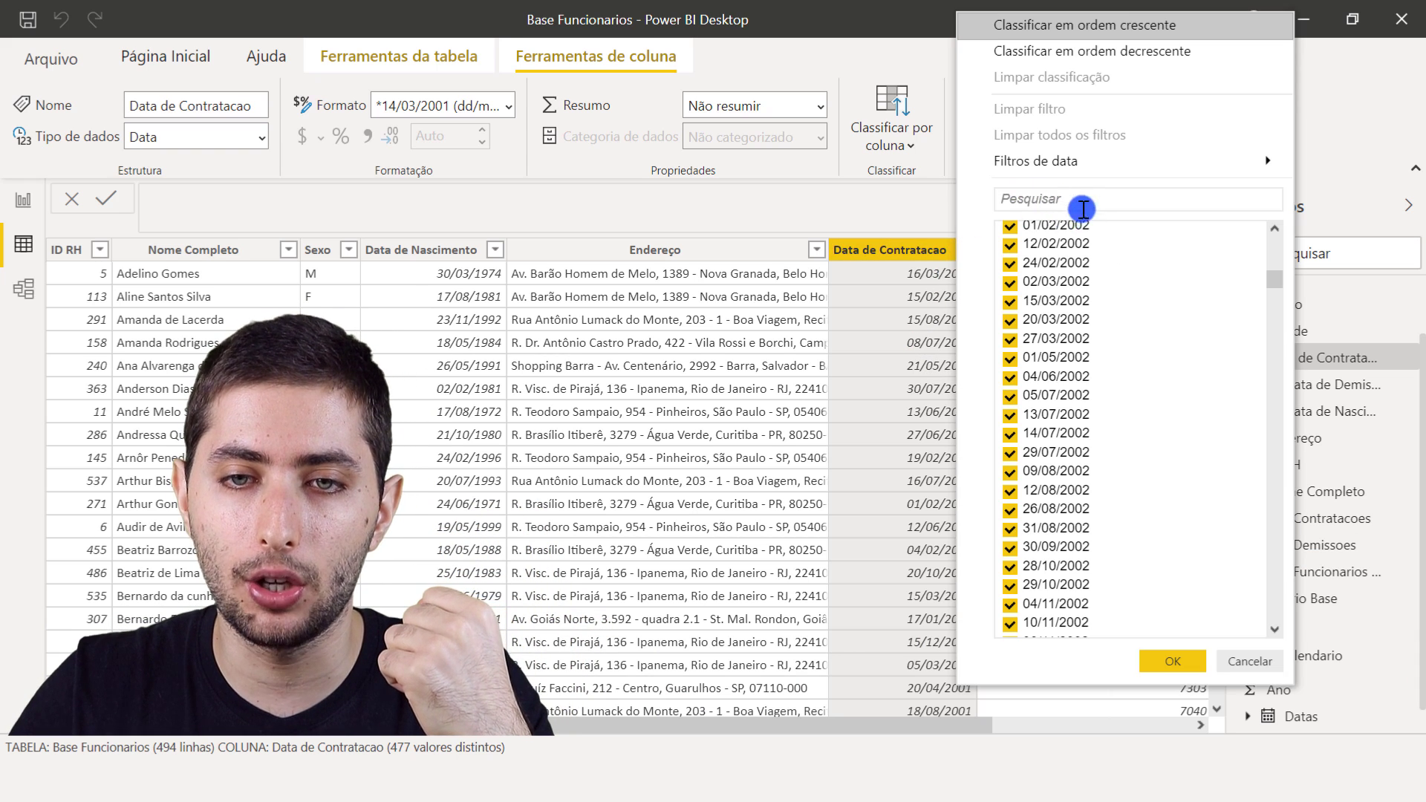
pyautogui.scroll(10, 1004, 379)
pyautogui.click(1068, 199)
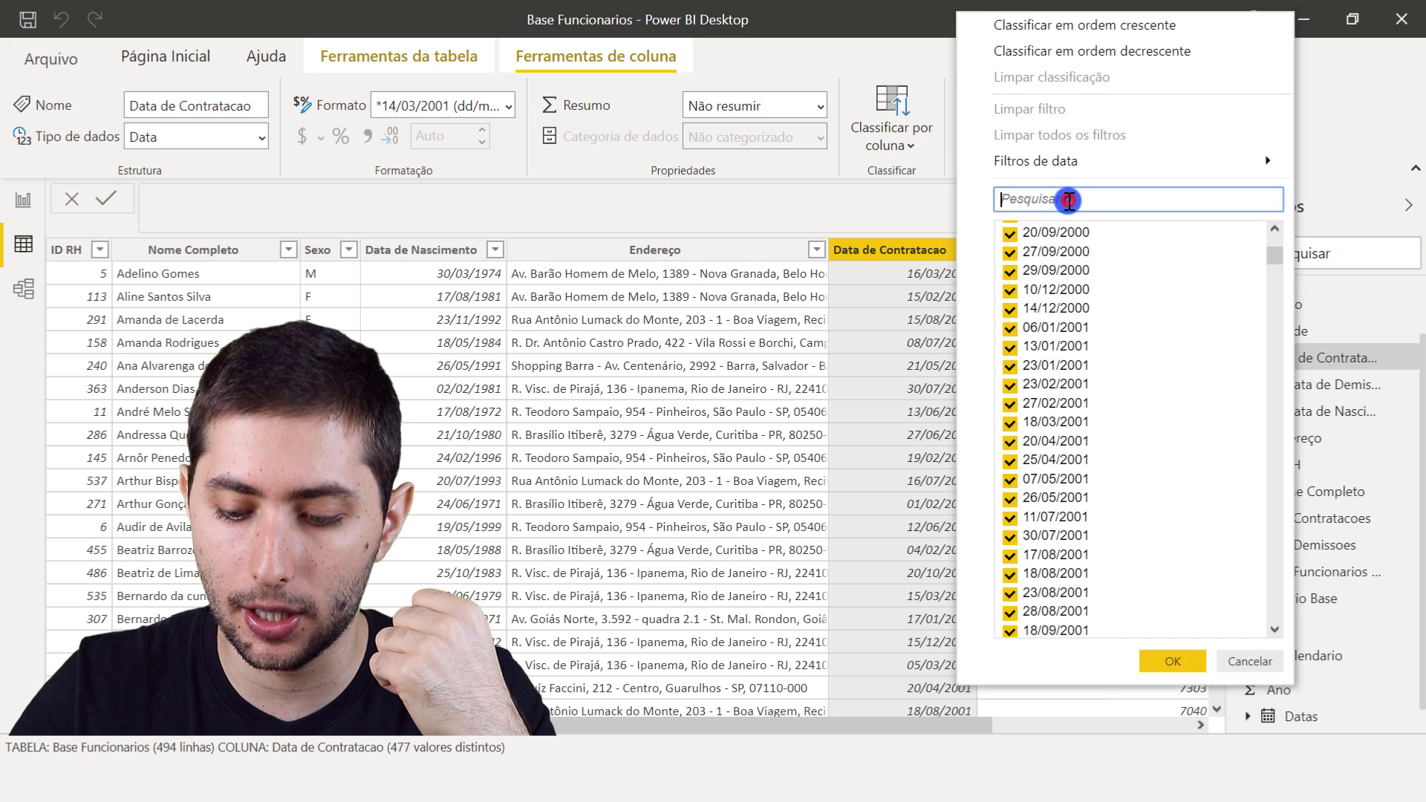
pyautogui.write('2000')
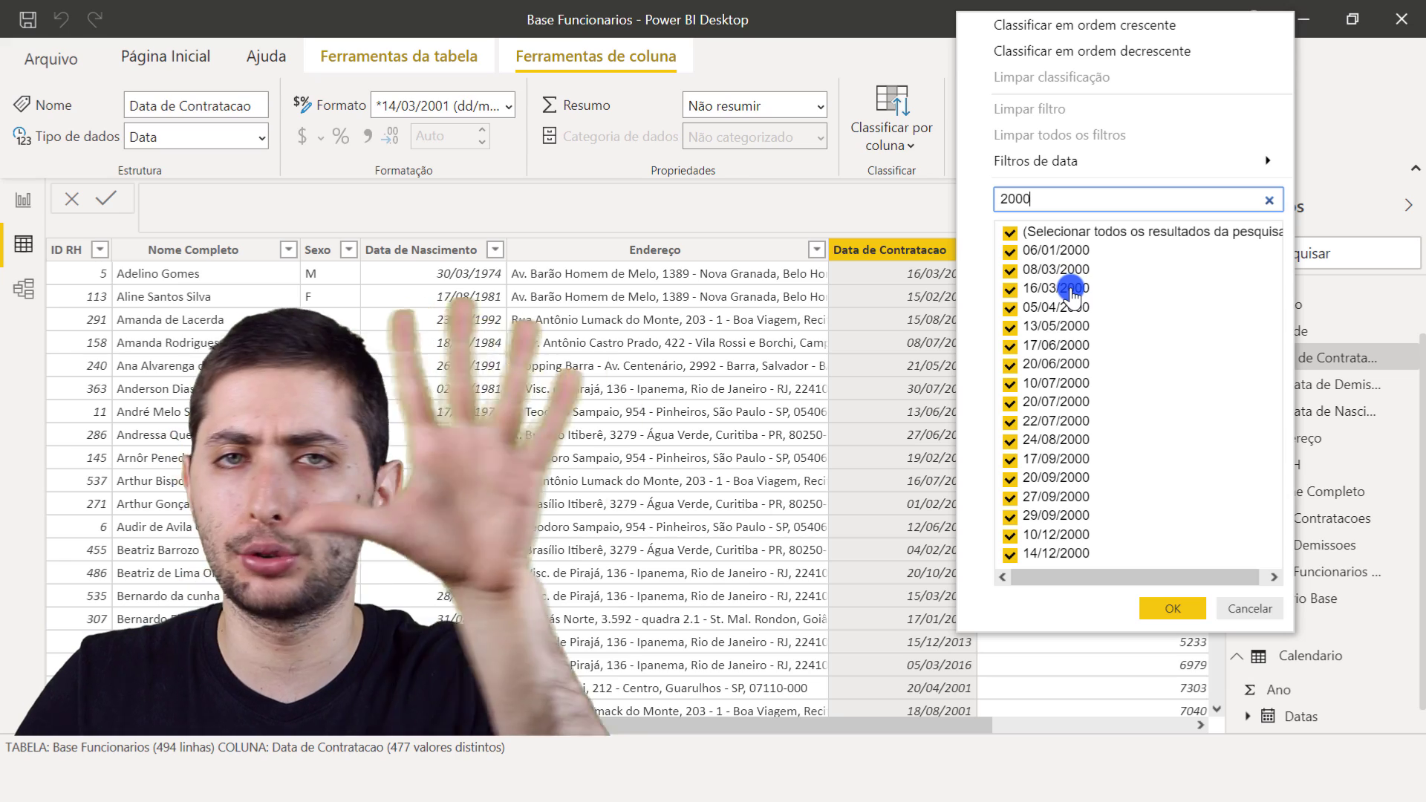
pyautogui.click(1172, 607)
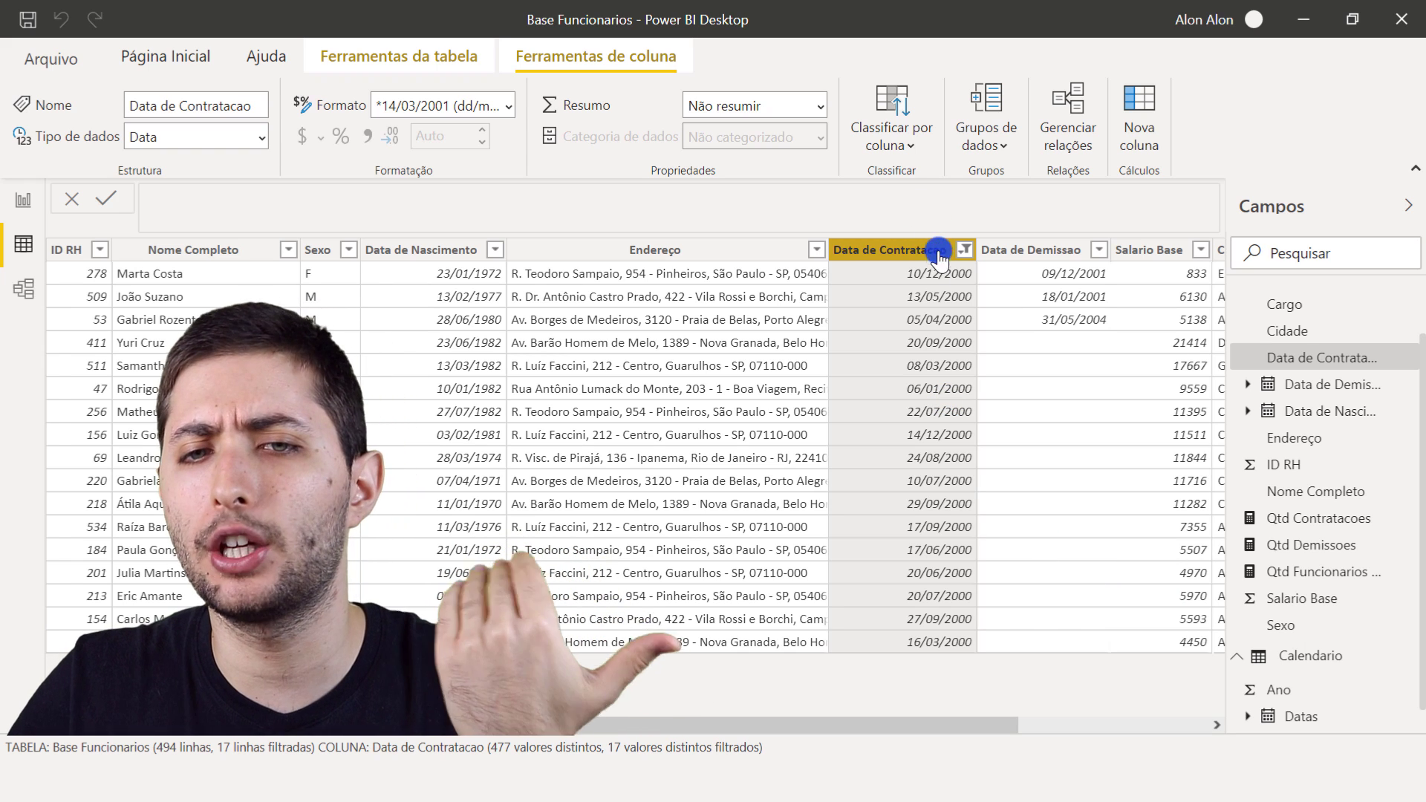
# - Examine the Data de Contratacao and Data de Demissao values of the employees hired in 2000
pyautogui.click(881, 272)
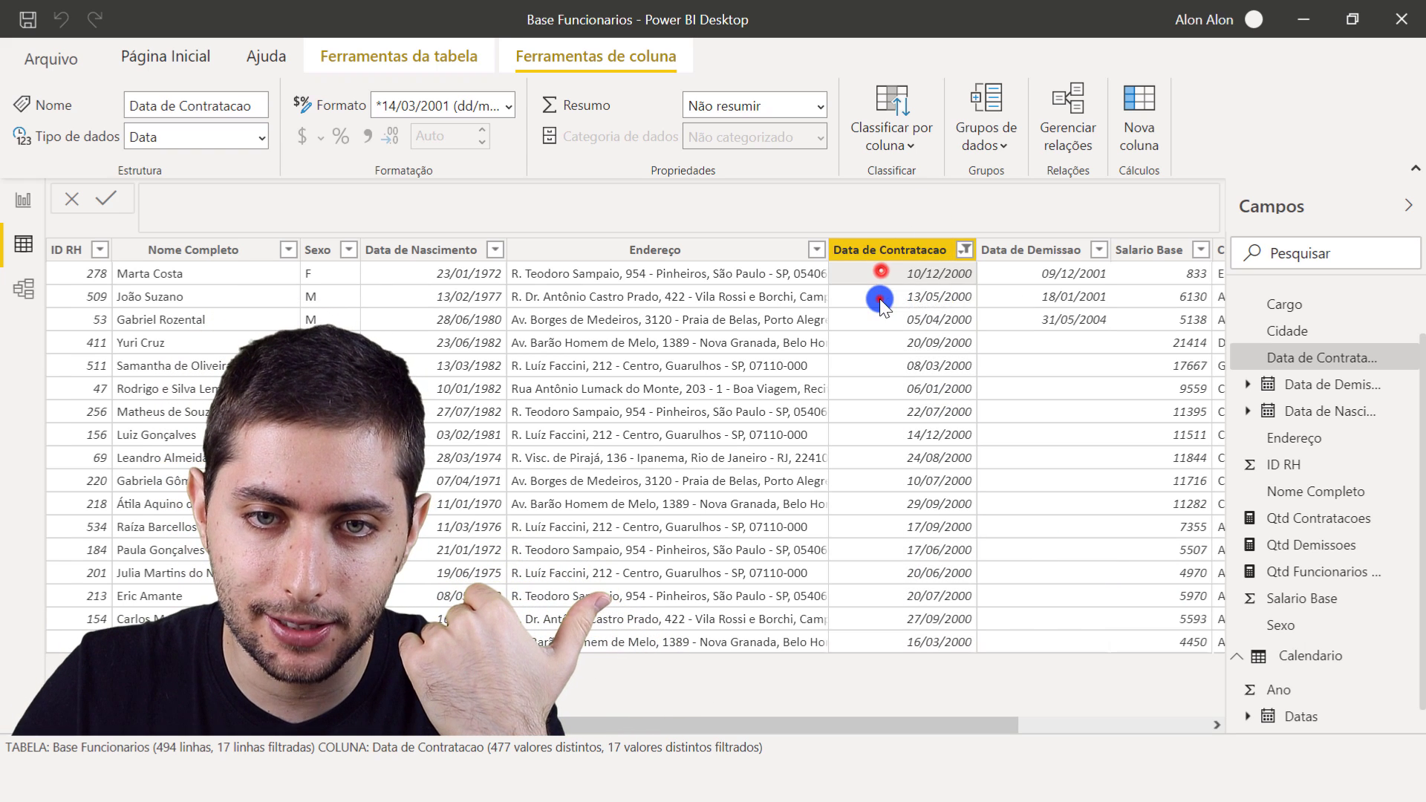
pyautogui.click(881, 298)
pyautogui.click(881, 323)
pyautogui.click(896, 260)
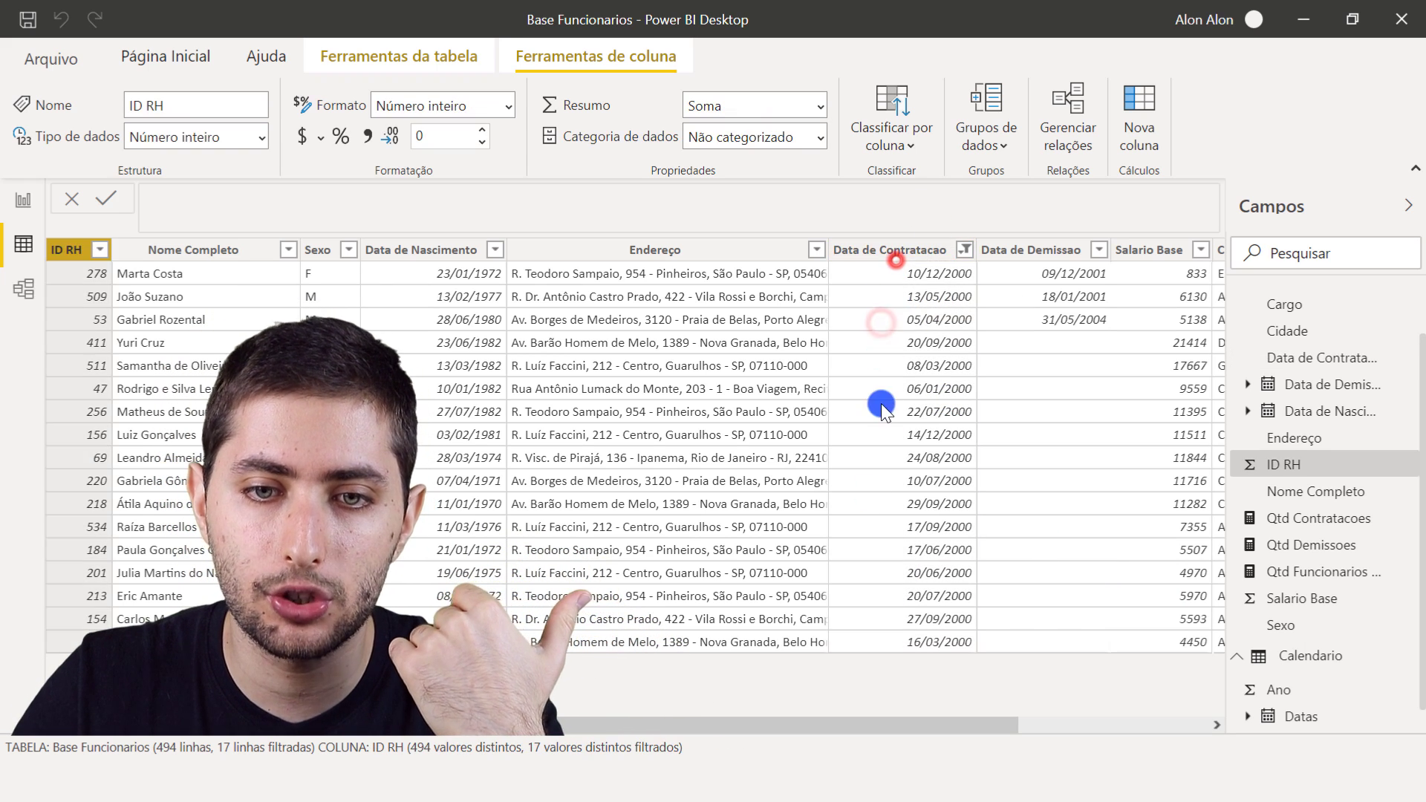
pyautogui.click(872, 631)
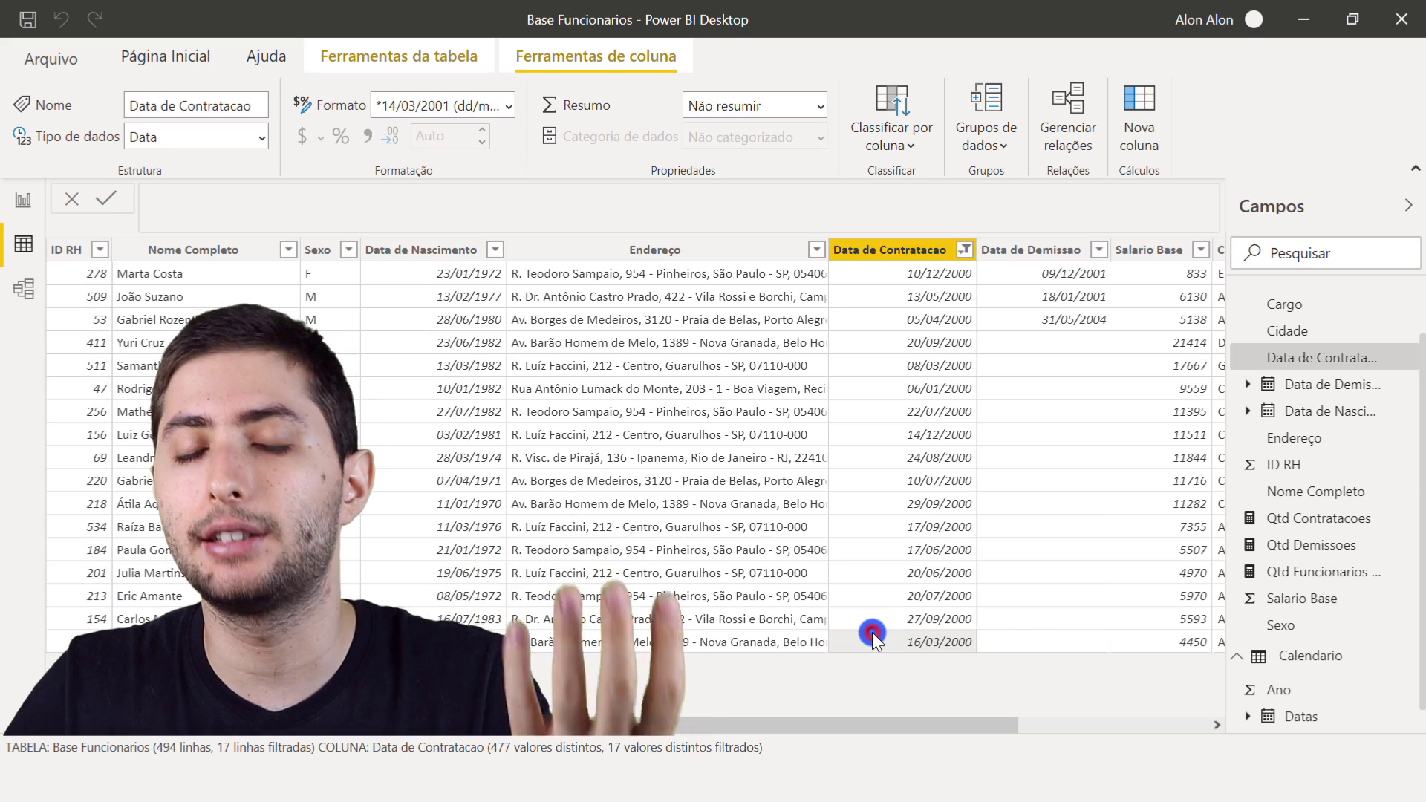
pyautogui.rightClick(894, 251)
pyautogui.click(886, 252)
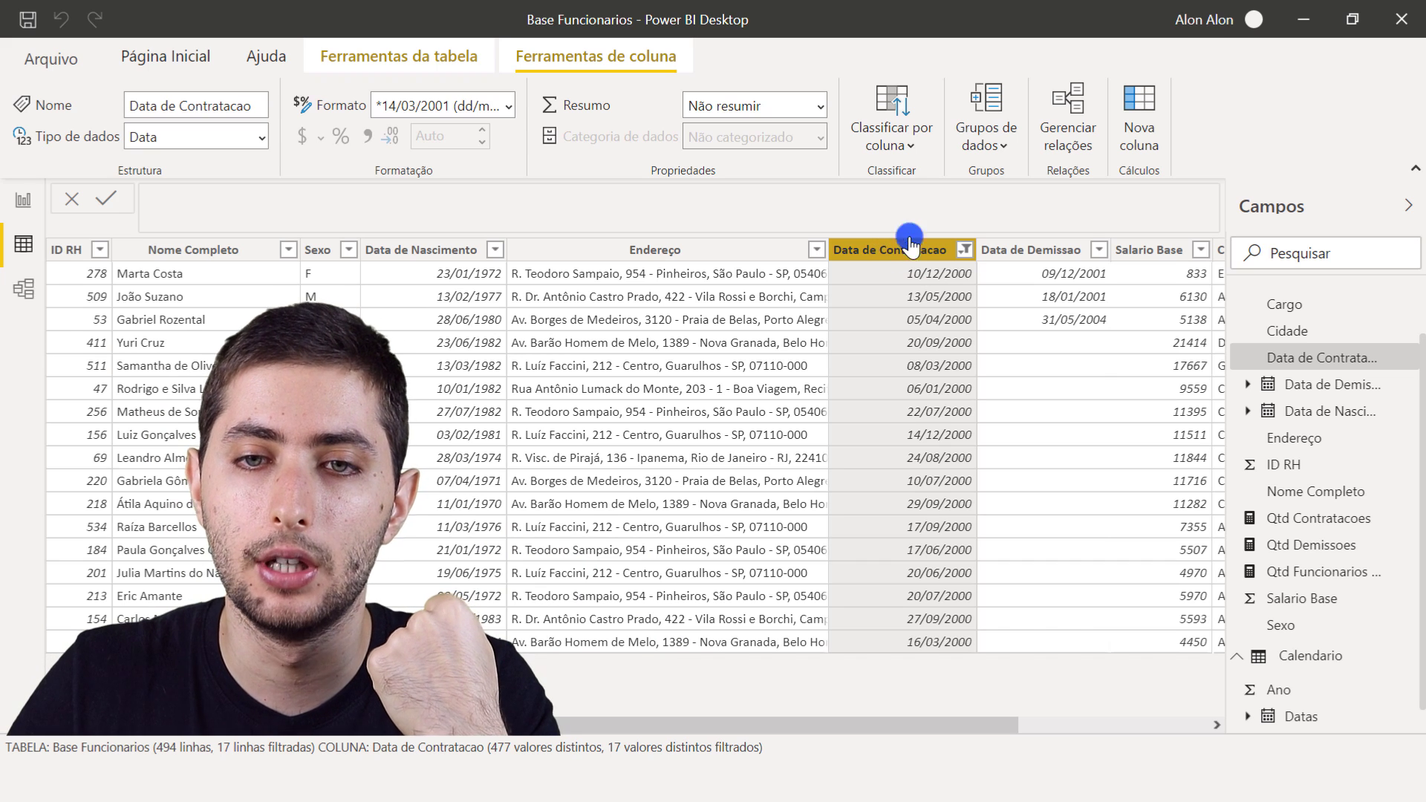
pyautogui.click(1074, 253)
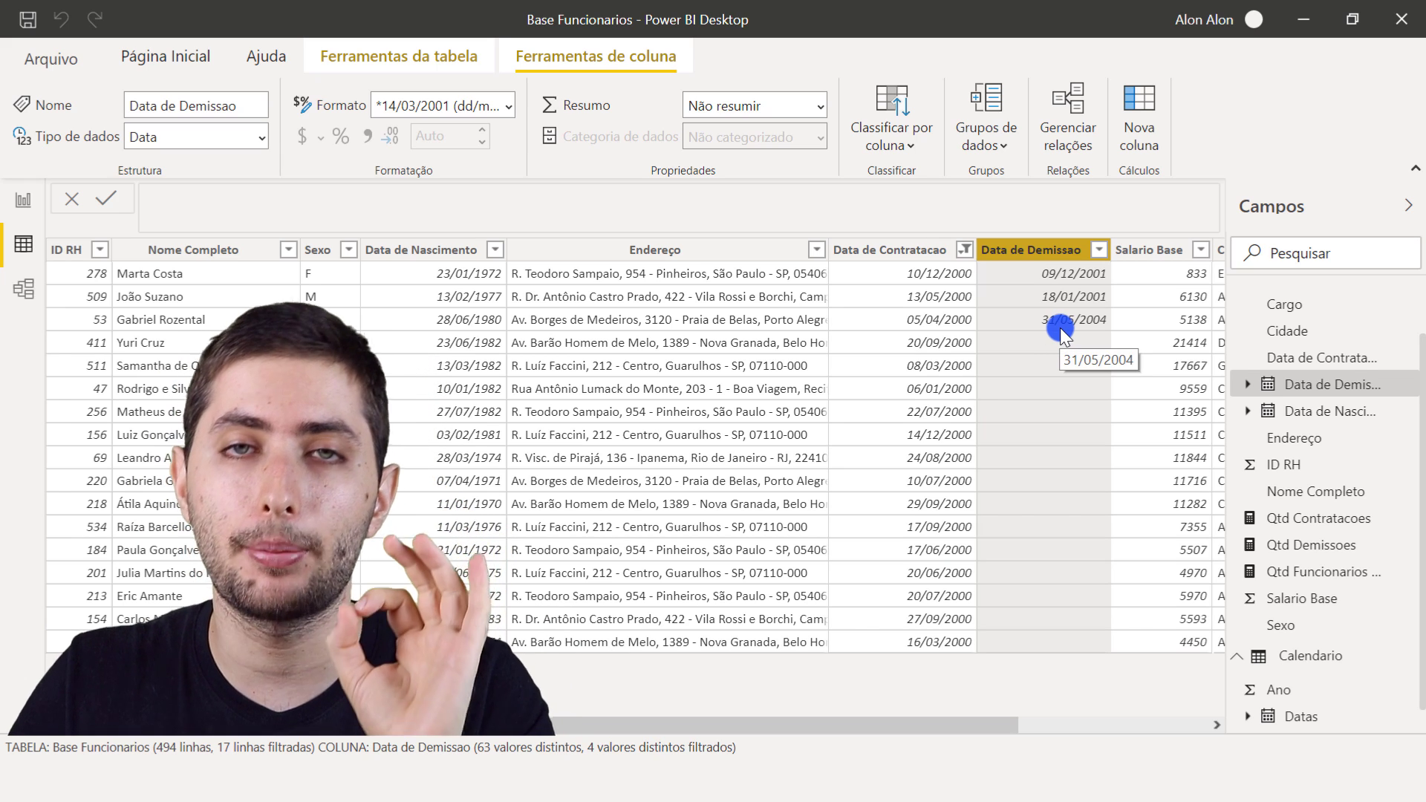
pyautogui.click(1078, 273)
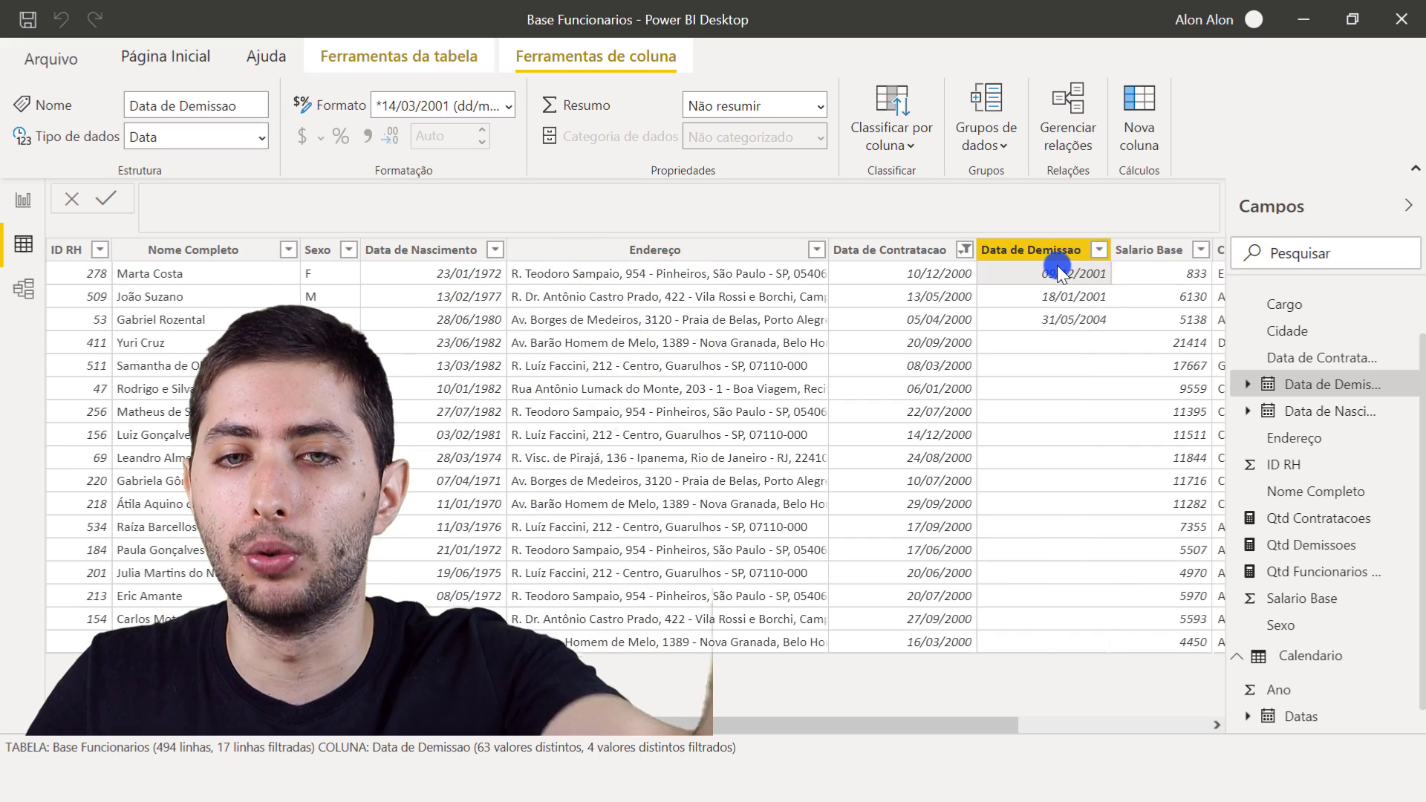
# - Compare the Data de Demissao values of the employees hired in 2000 with the 2000 columns of the yearly chart on the report page
pyautogui.click(1067, 290)
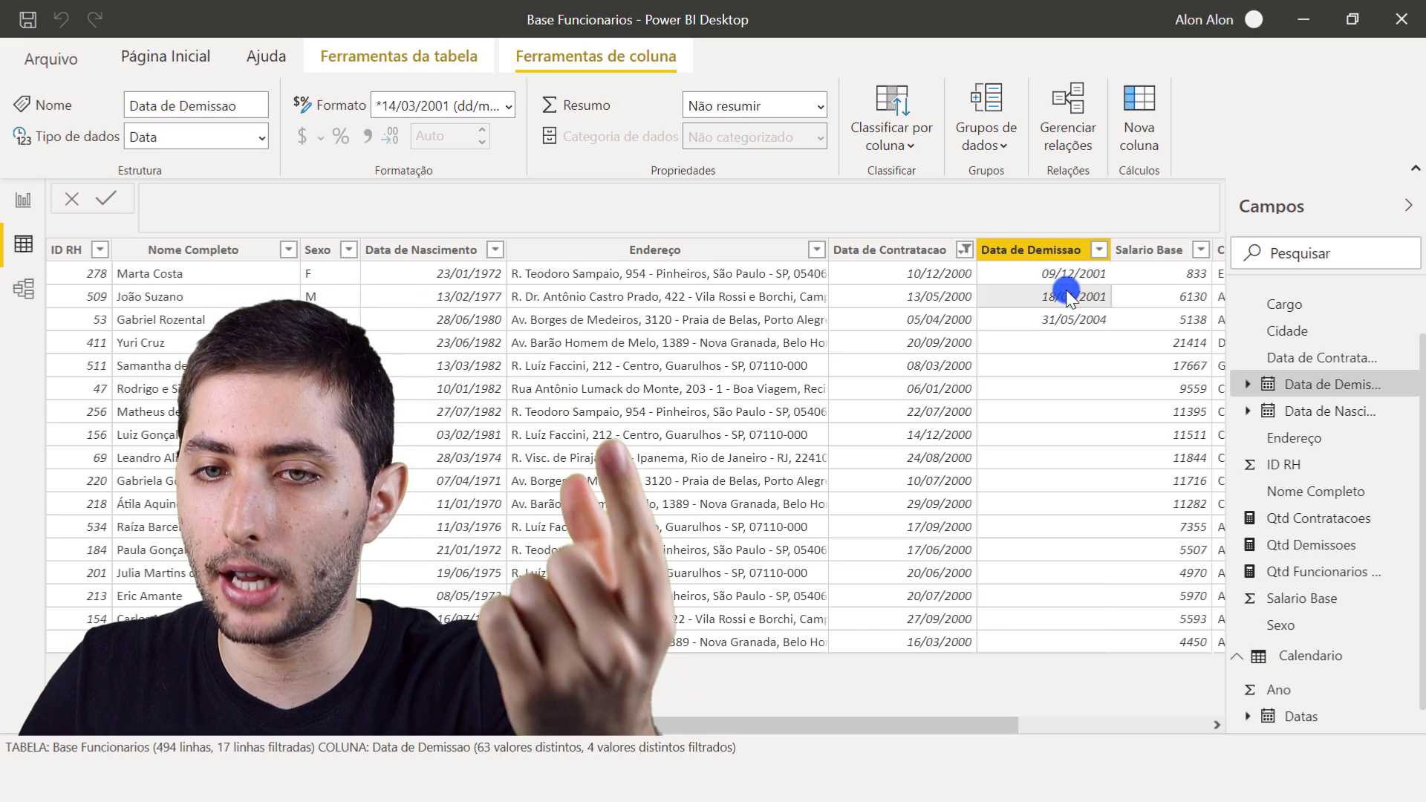
pyautogui.click(1088, 325)
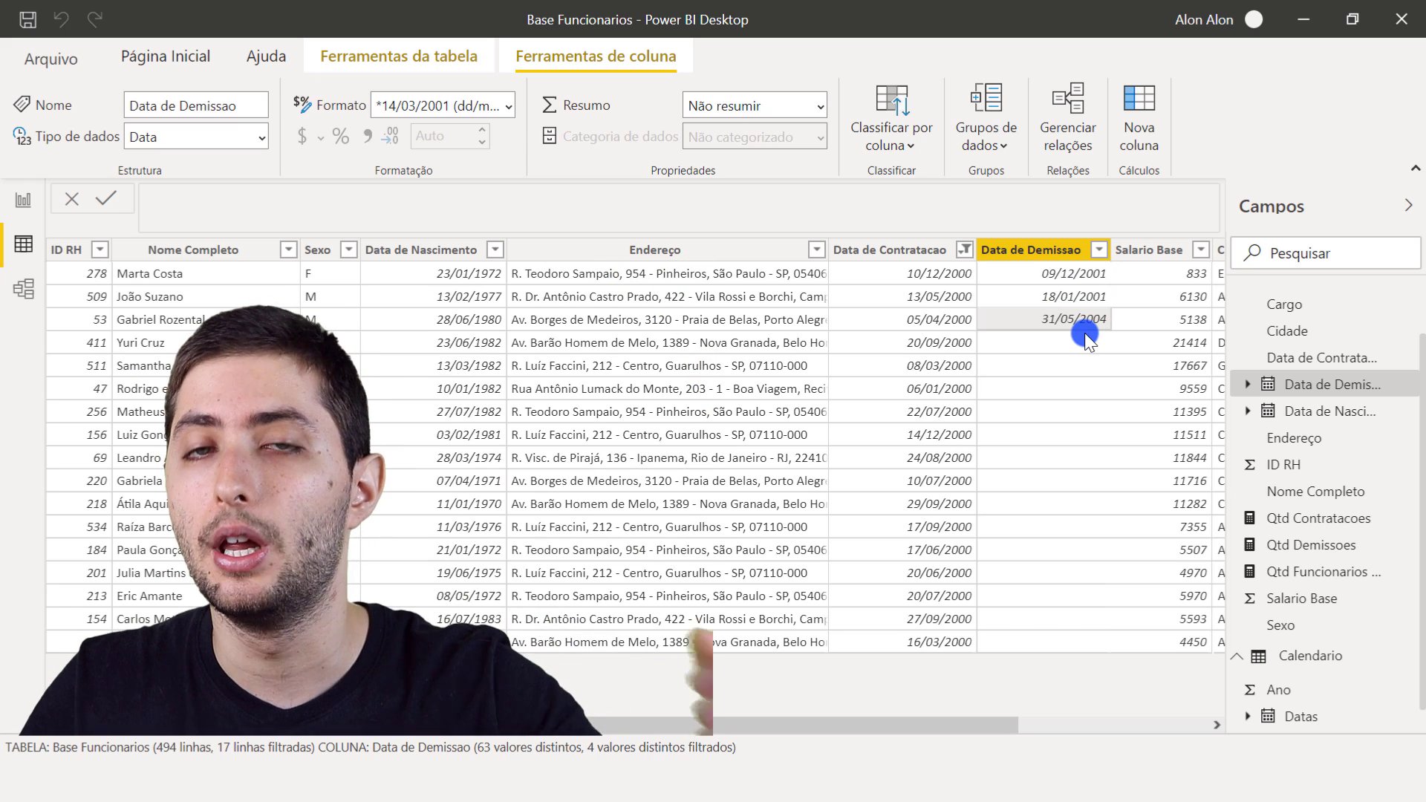
pyautogui.click(17, 208)
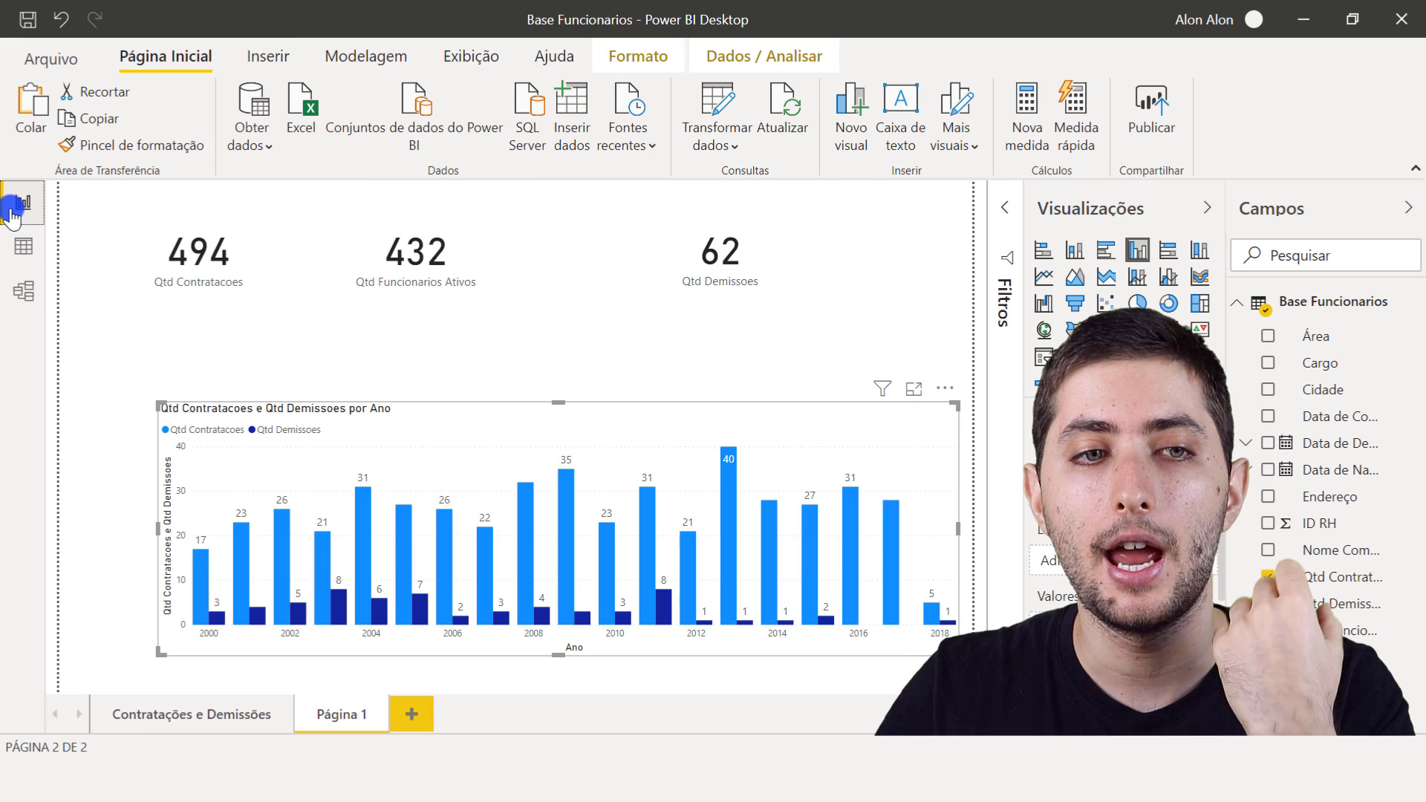
pyautogui.click(221, 476)
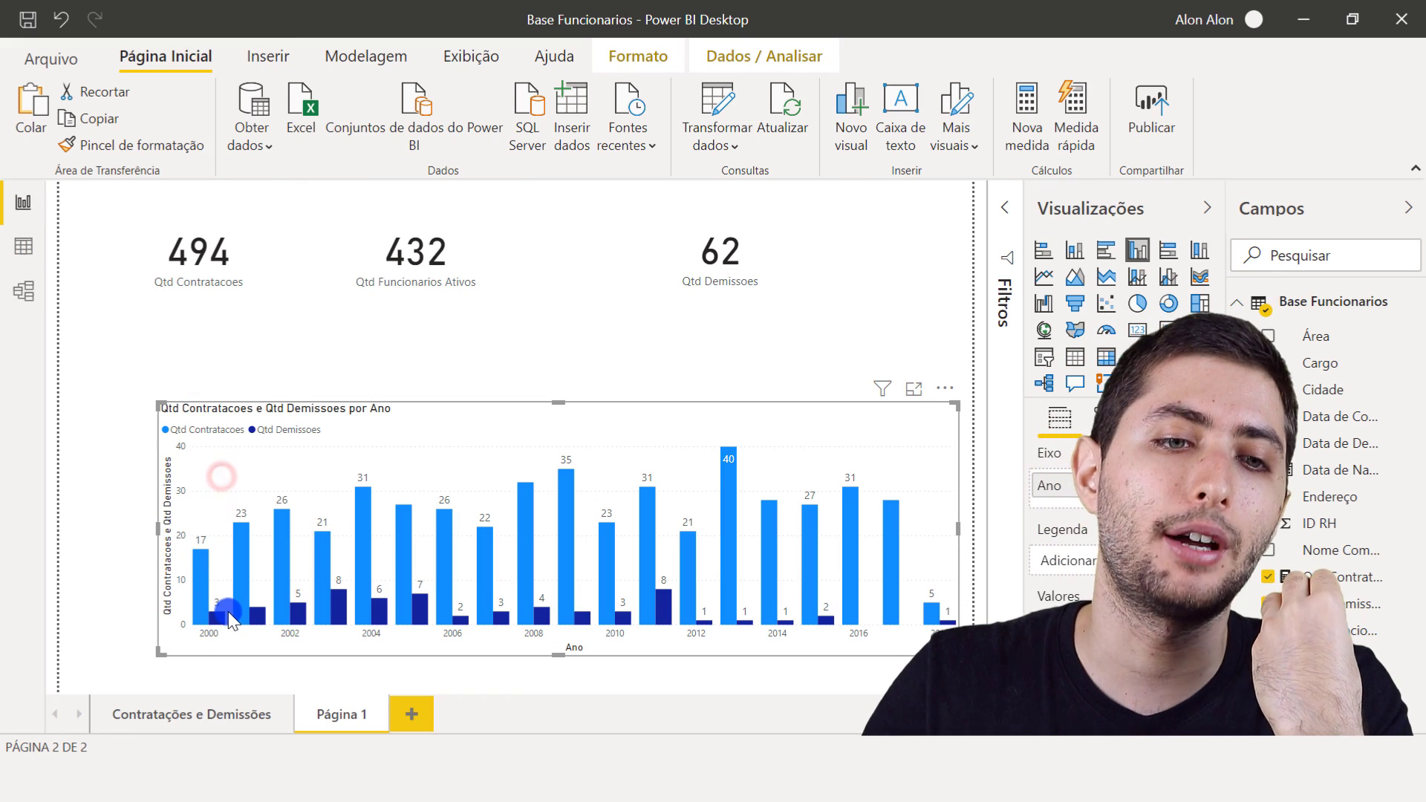
pyautogui.moveTo(215, 624)
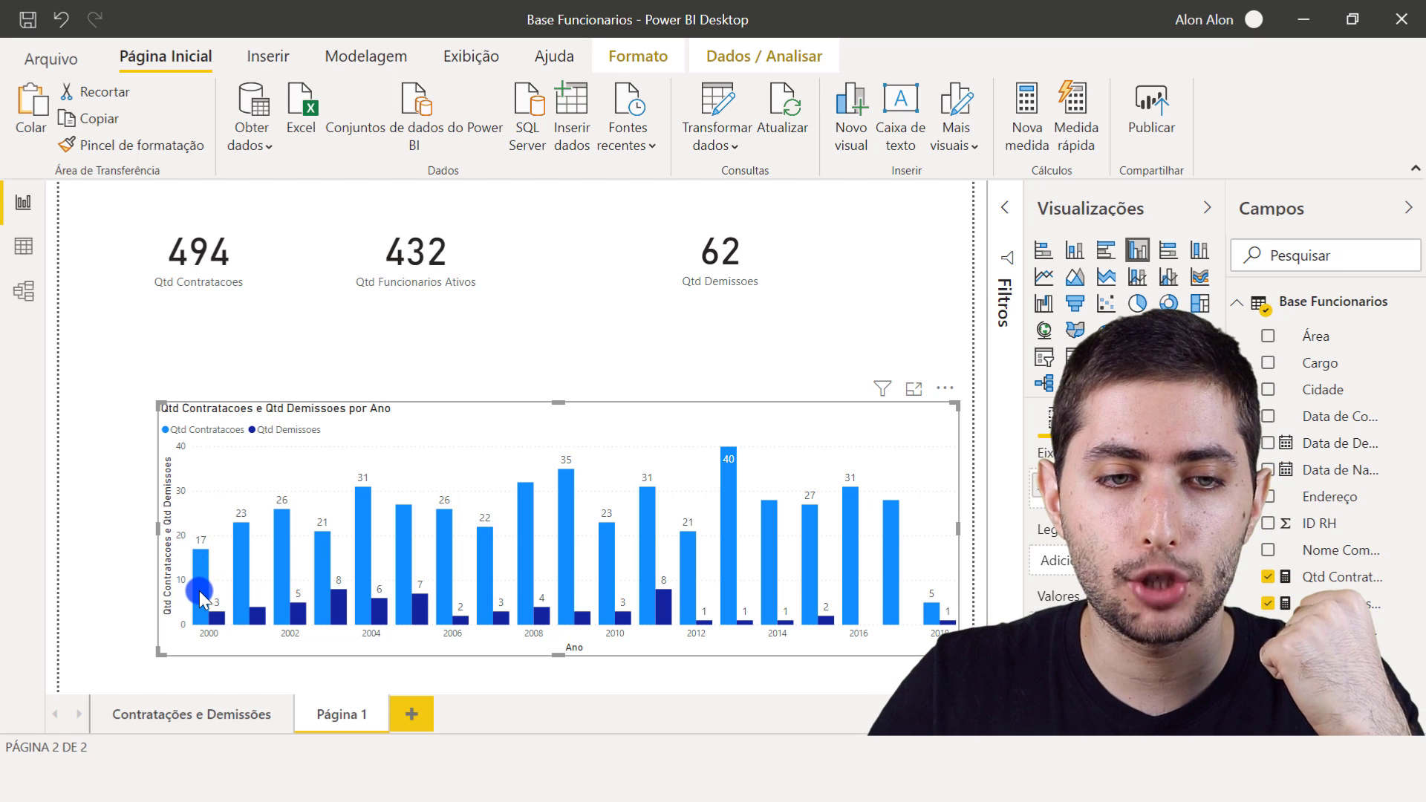
pyautogui.moveTo(195, 602)
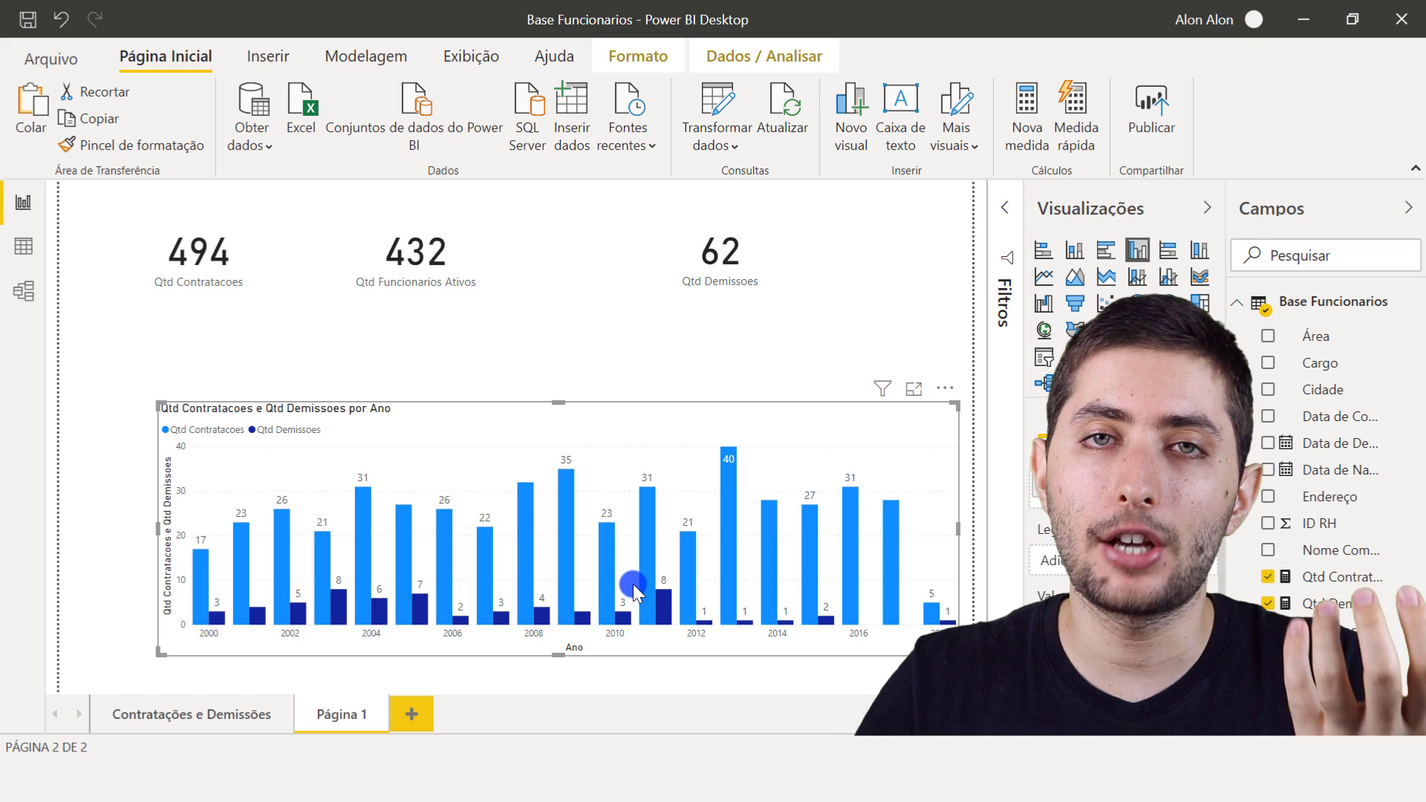
# - Inspect the relationship between the Base Funcionarios and Calendario tables in the data model, checking which date columns it links
pyautogui.click(21, 287)
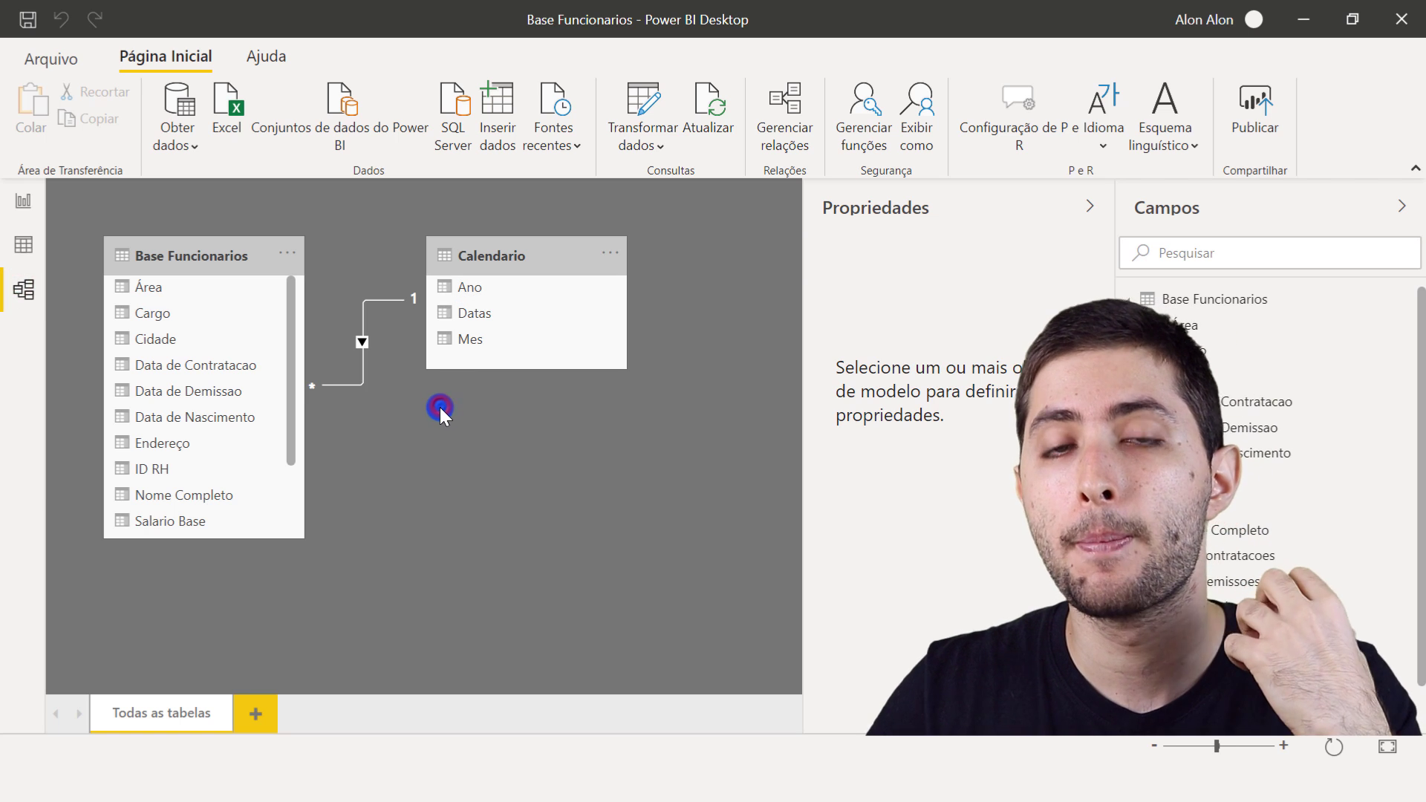
pyautogui.click(232, 255)
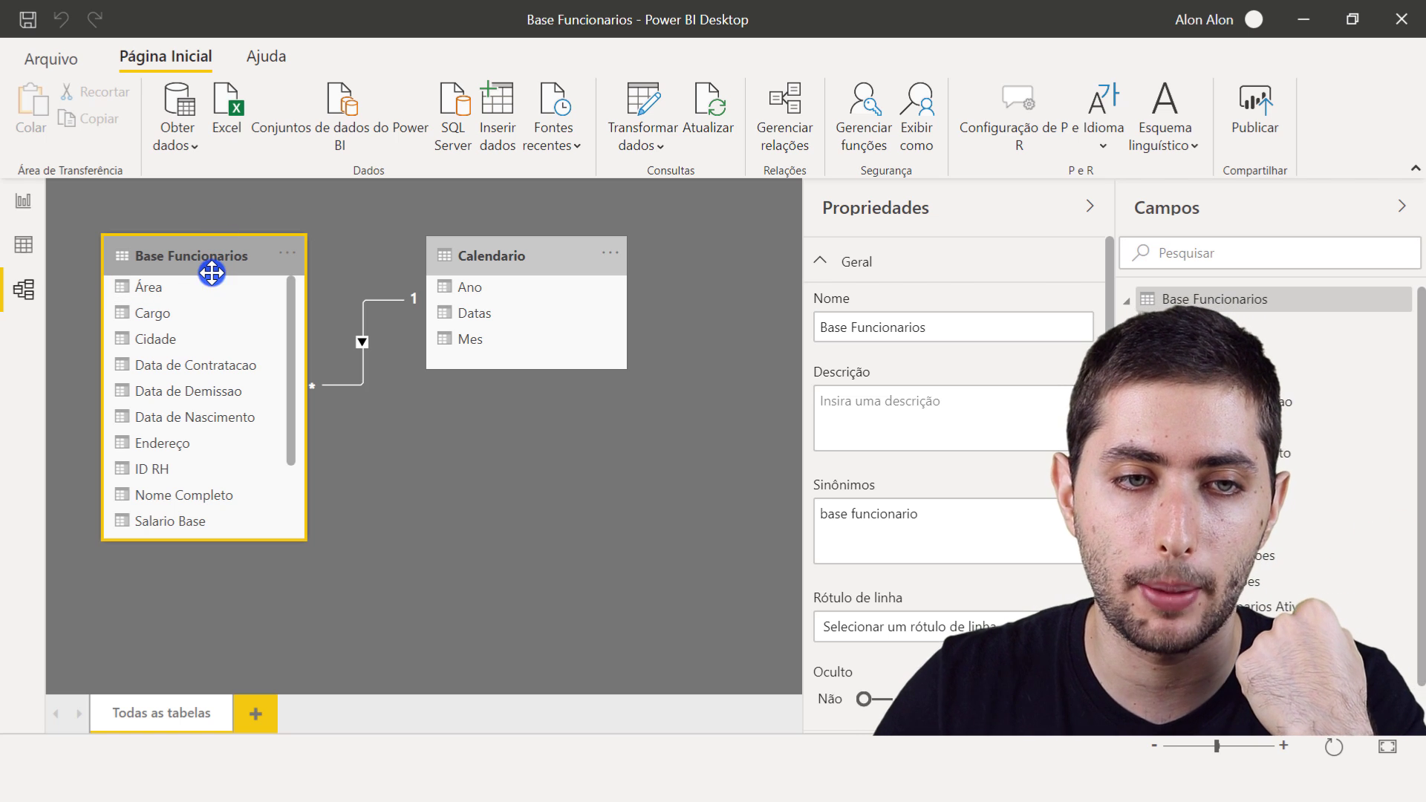
pyautogui.click(516, 245)
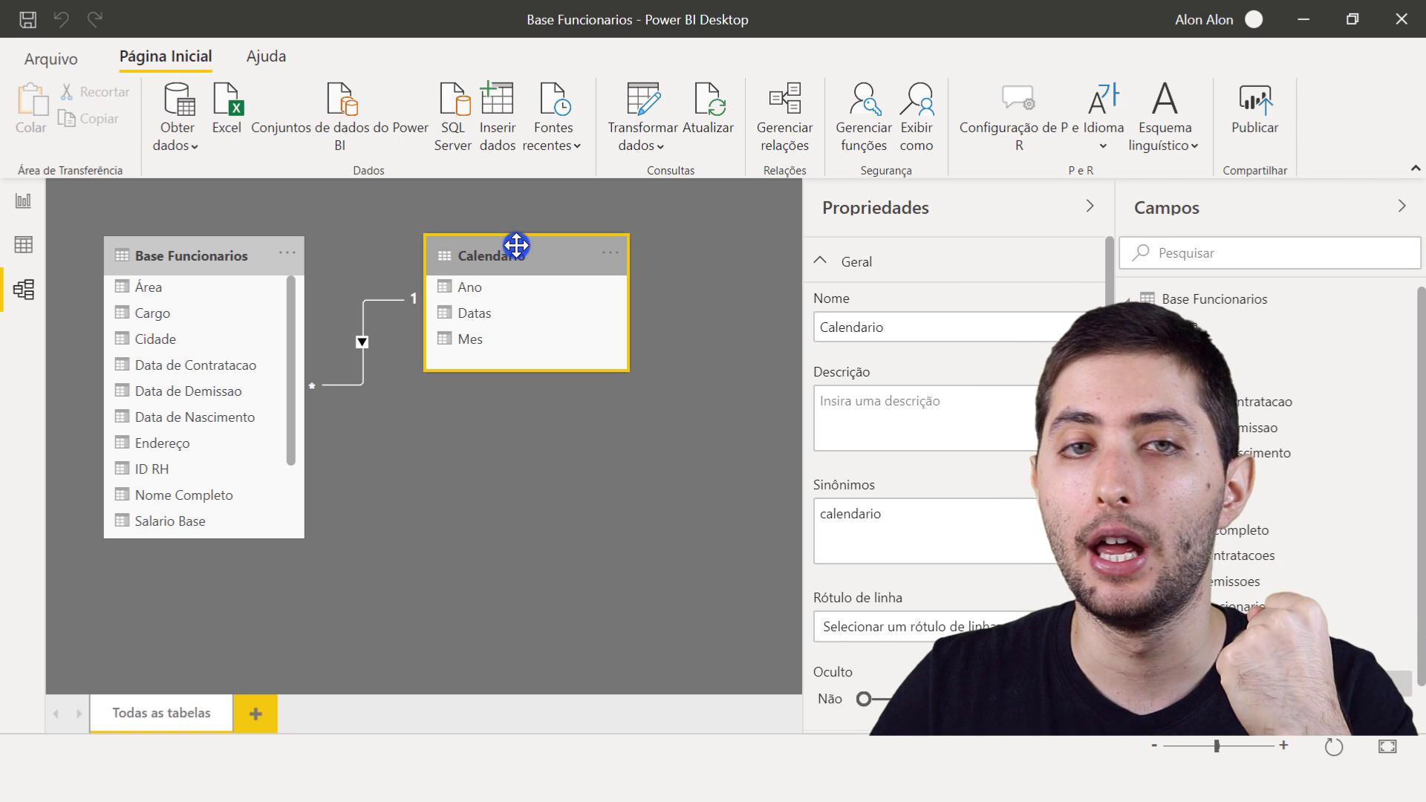
pyautogui.click(392, 303)
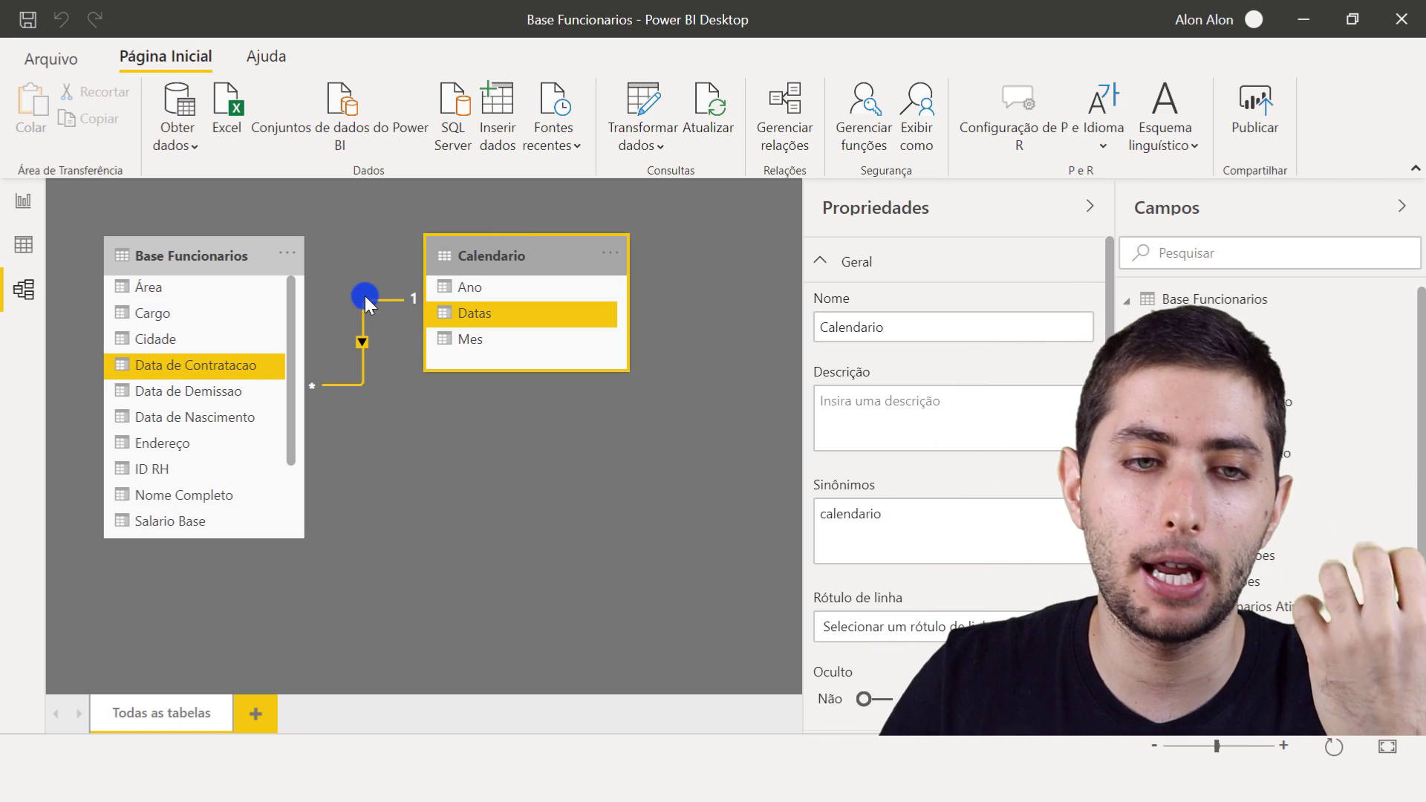
pyautogui.click(212, 362)
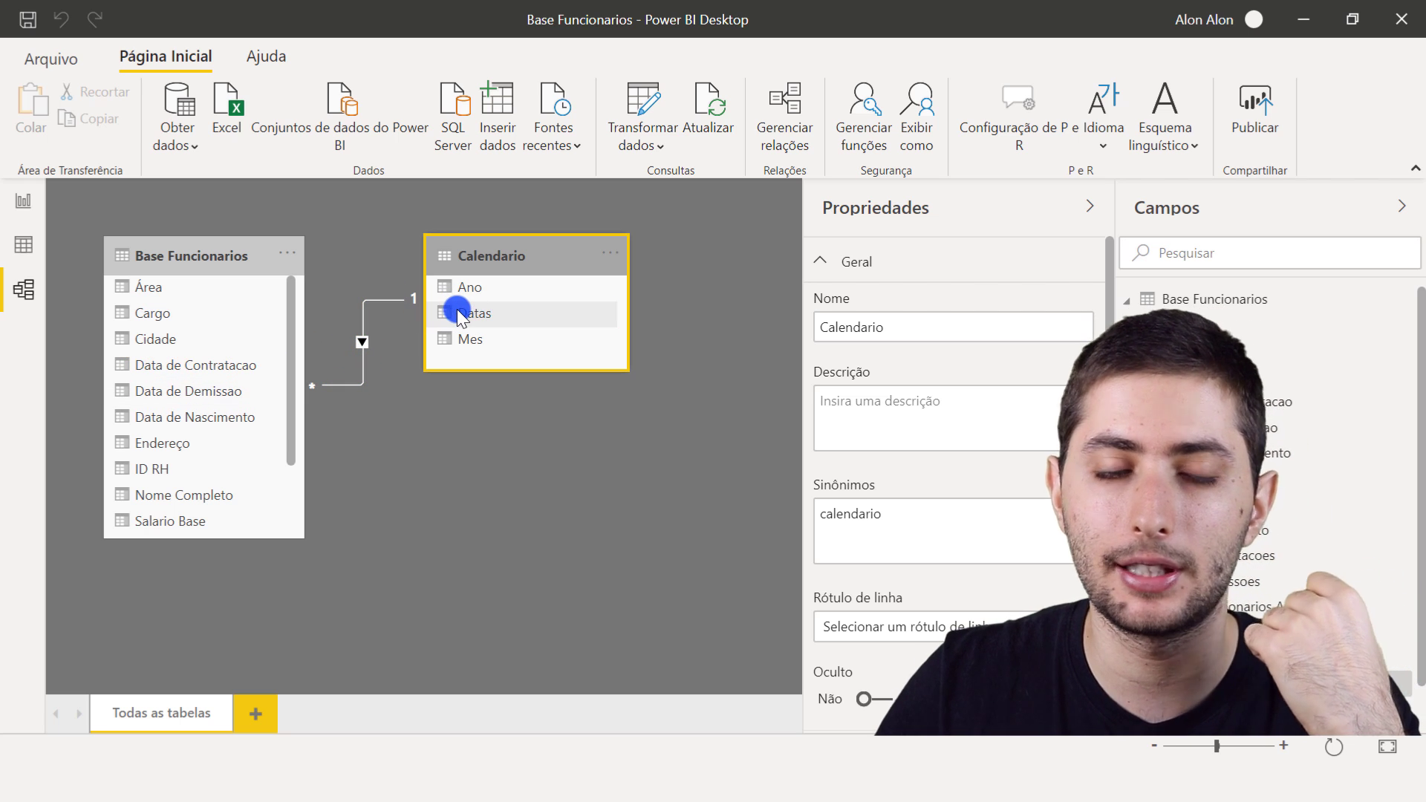
pyautogui.click(372, 300)
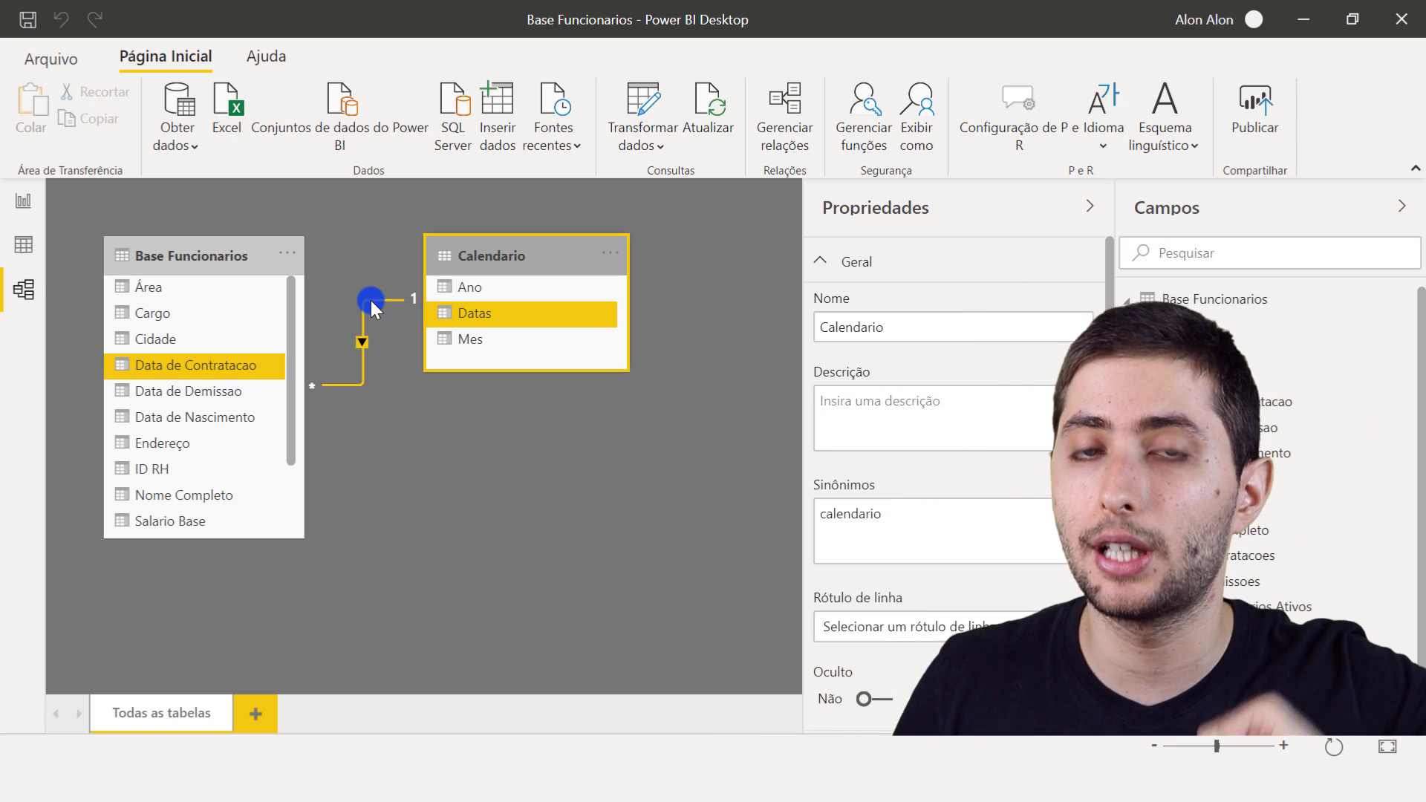
# - Review the Ano and Mes columns of the Calendario table and how they reach Base Funcionarios through the existing relationship
pyautogui.click(508, 291)
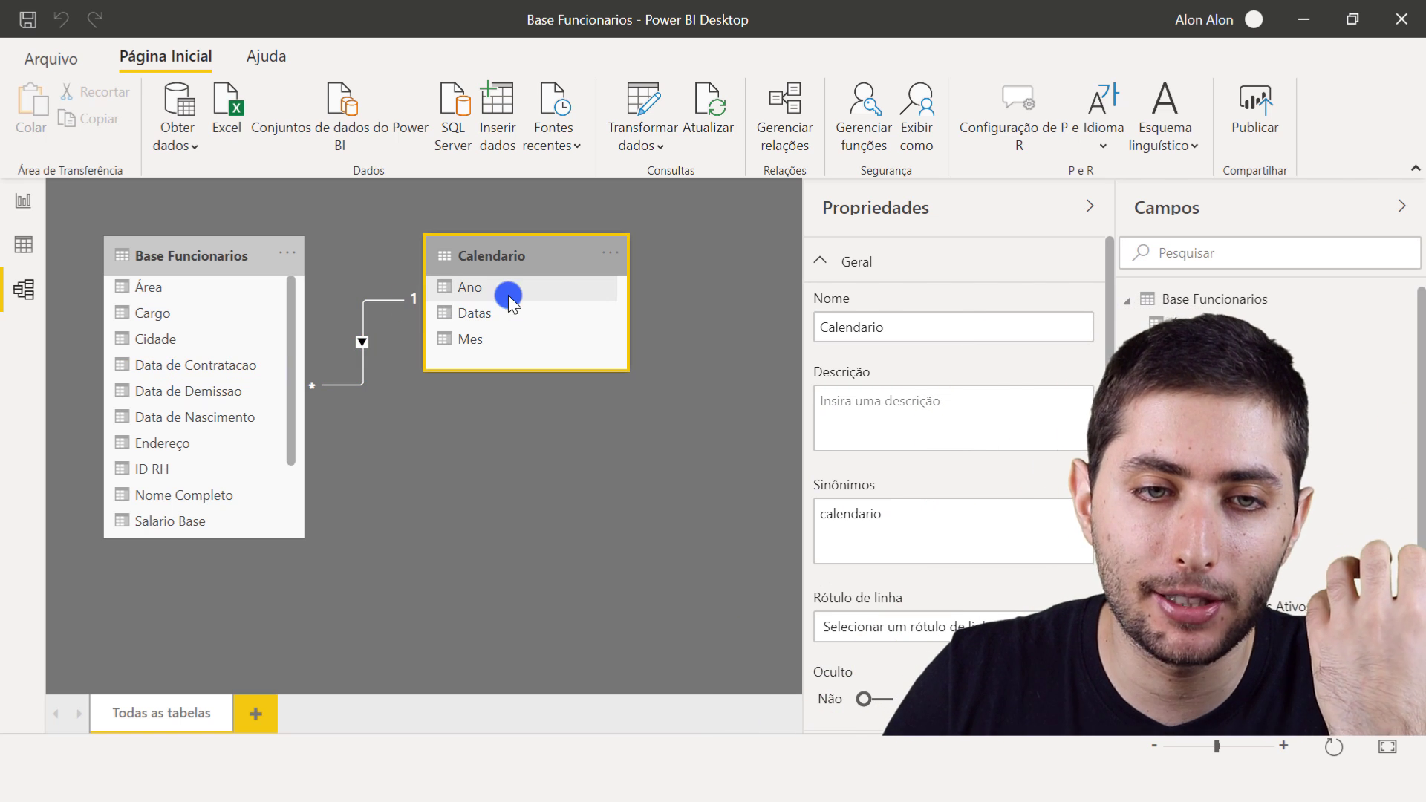
pyautogui.click(486, 282)
pyautogui.click(502, 339)
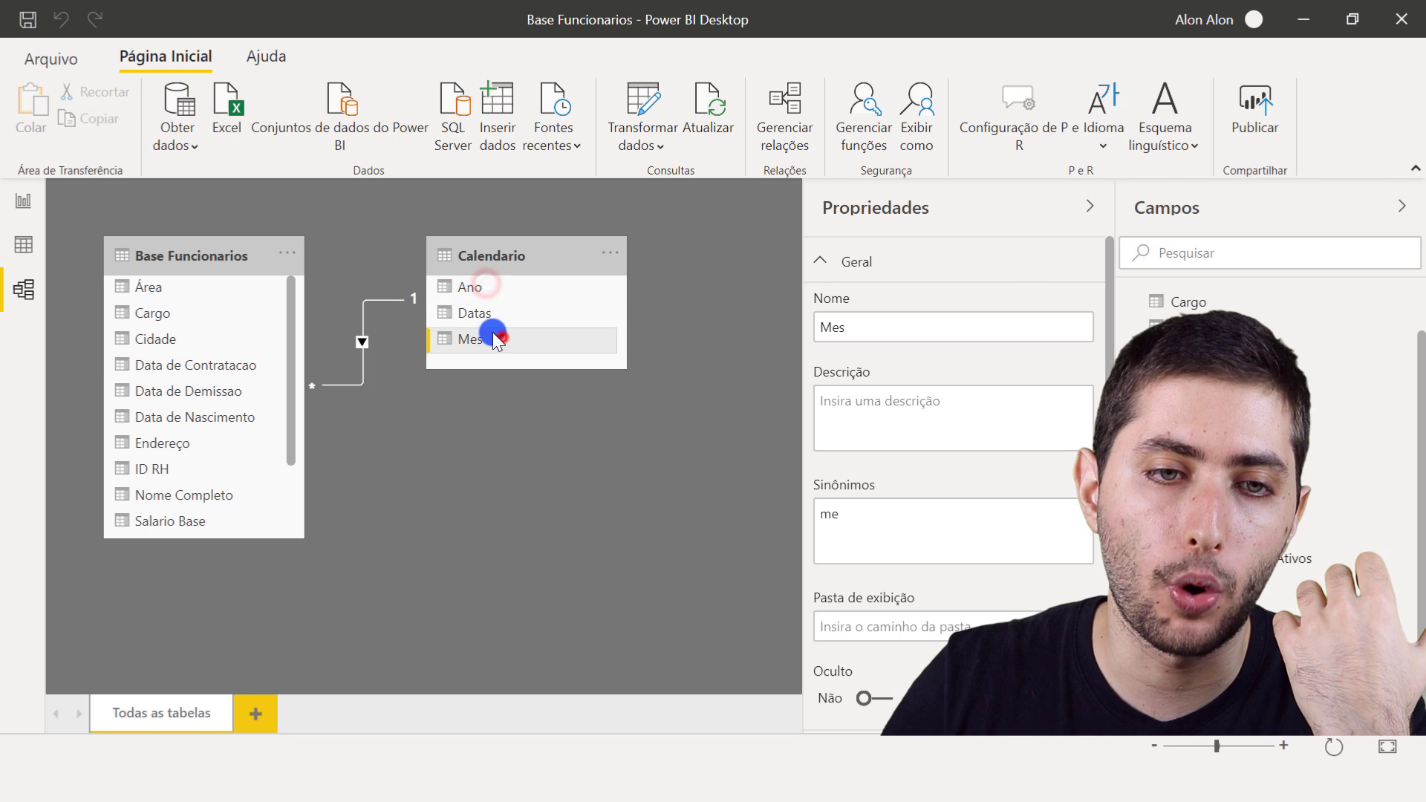
pyautogui.click(372, 301)
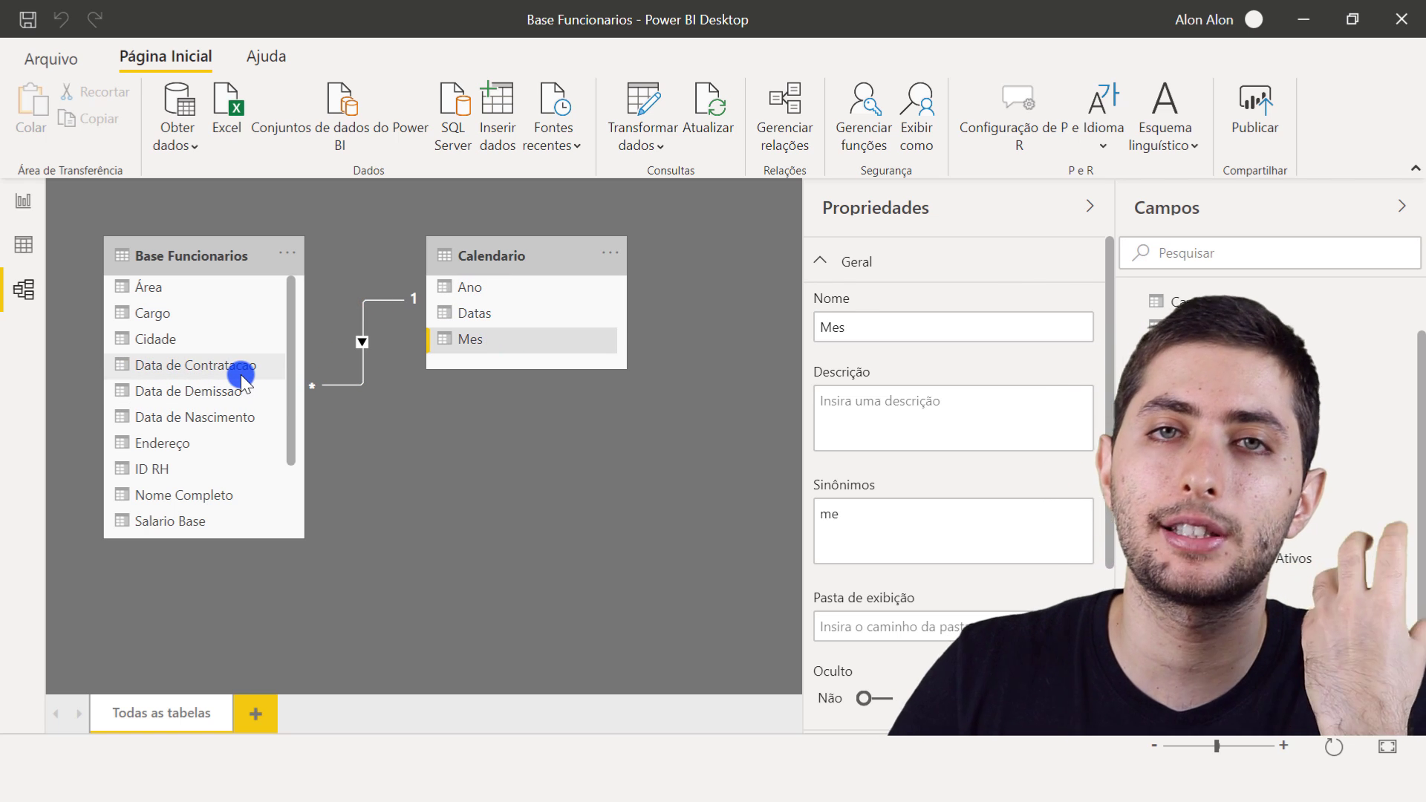
pyautogui.click(336, 386)
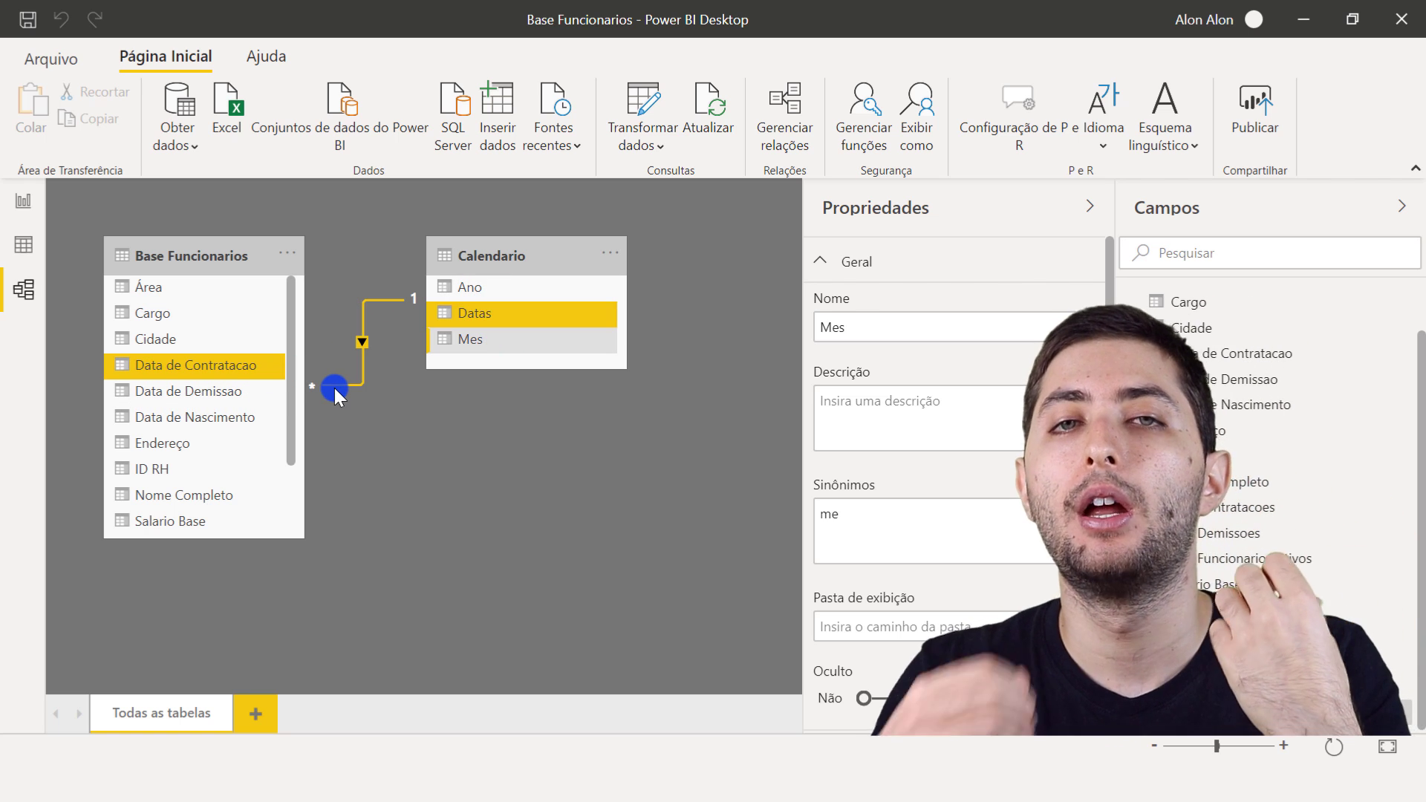
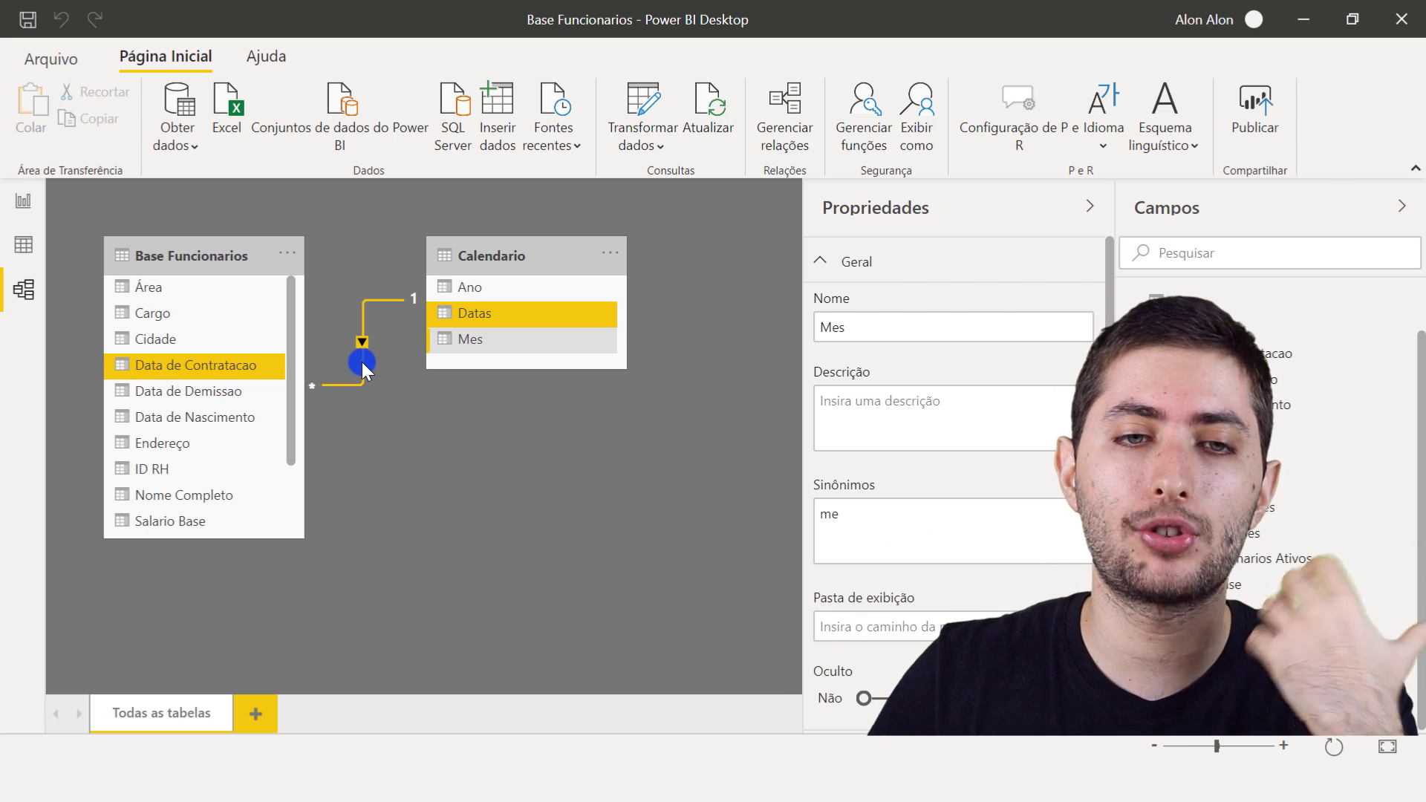
# - Create a relationship between Data de Demissao in the Base Funcionarios table and Datas in the Calendario table
pyautogui.click(474, 217)
pyautogui.click(499, 245)
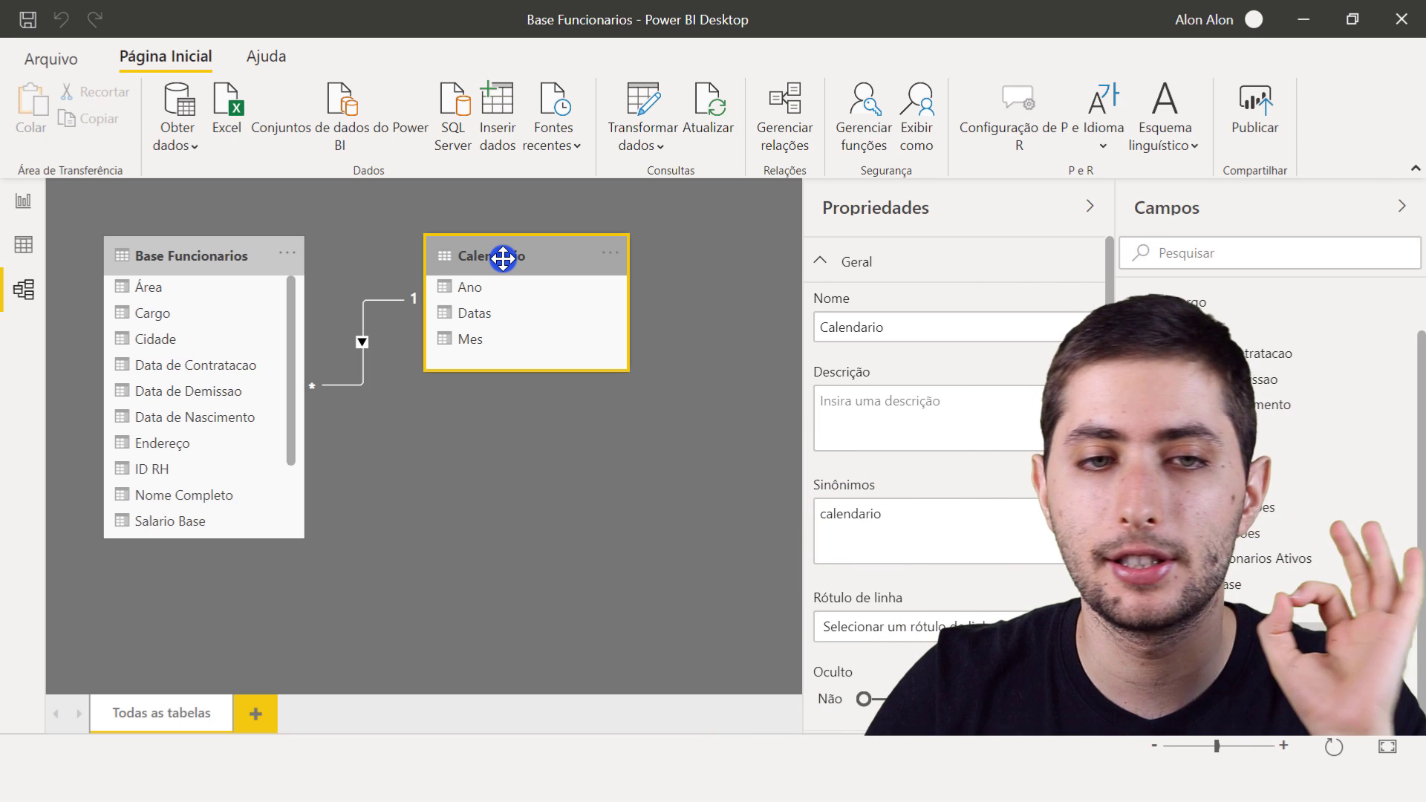
pyautogui.click(247, 272)
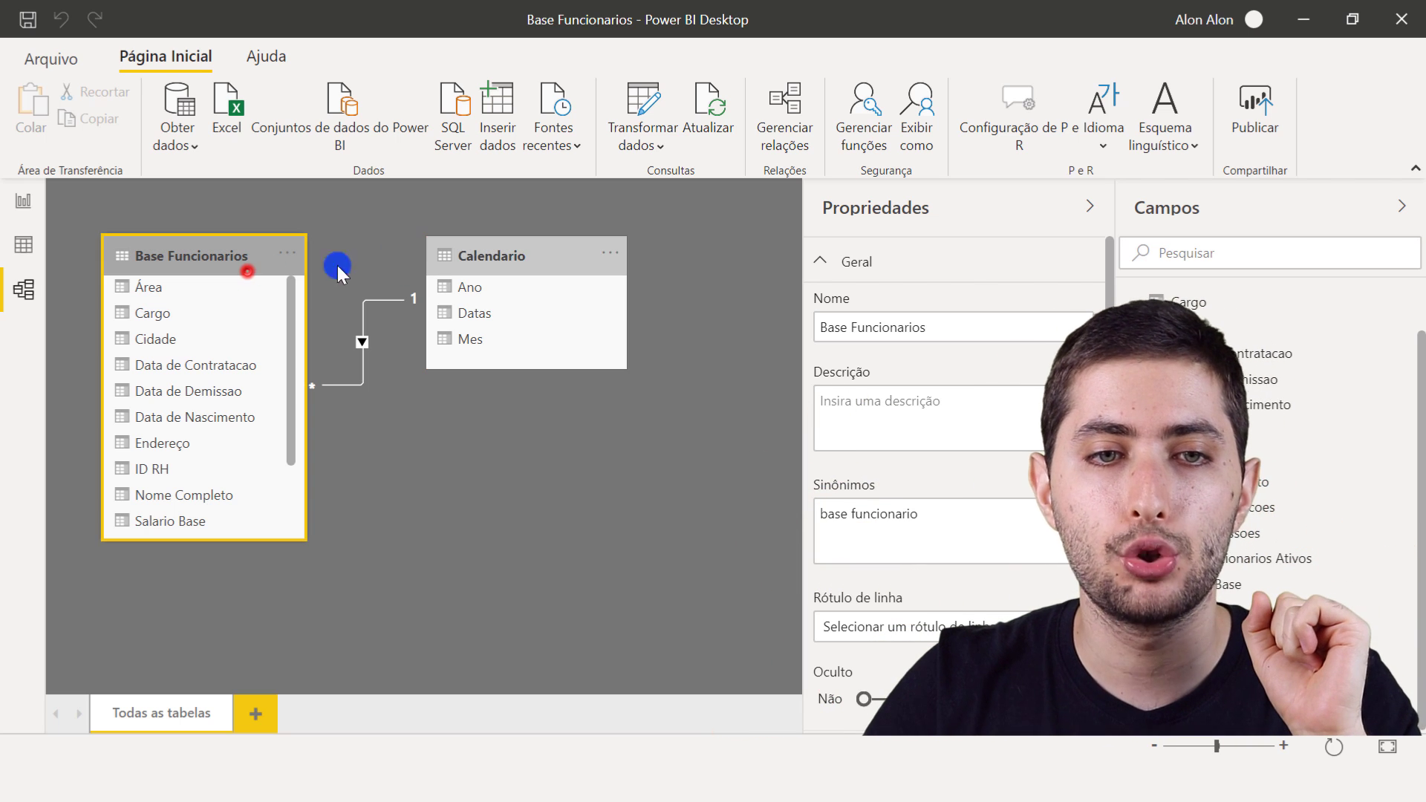
pyautogui.click(461, 251)
pyautogui.click(235, 265)
pyautogui.click(487, 257)
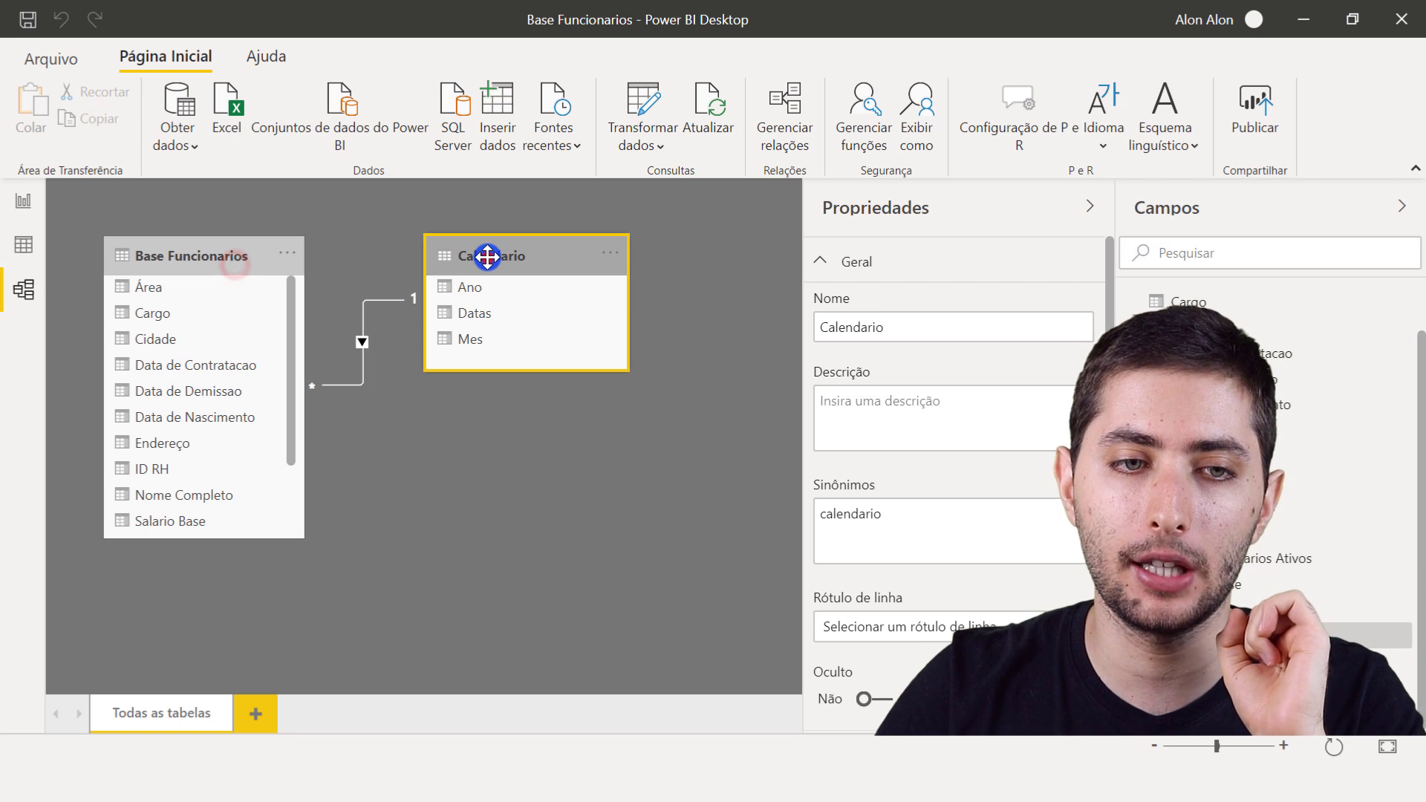
pyautogui.moveTo(361, 375)
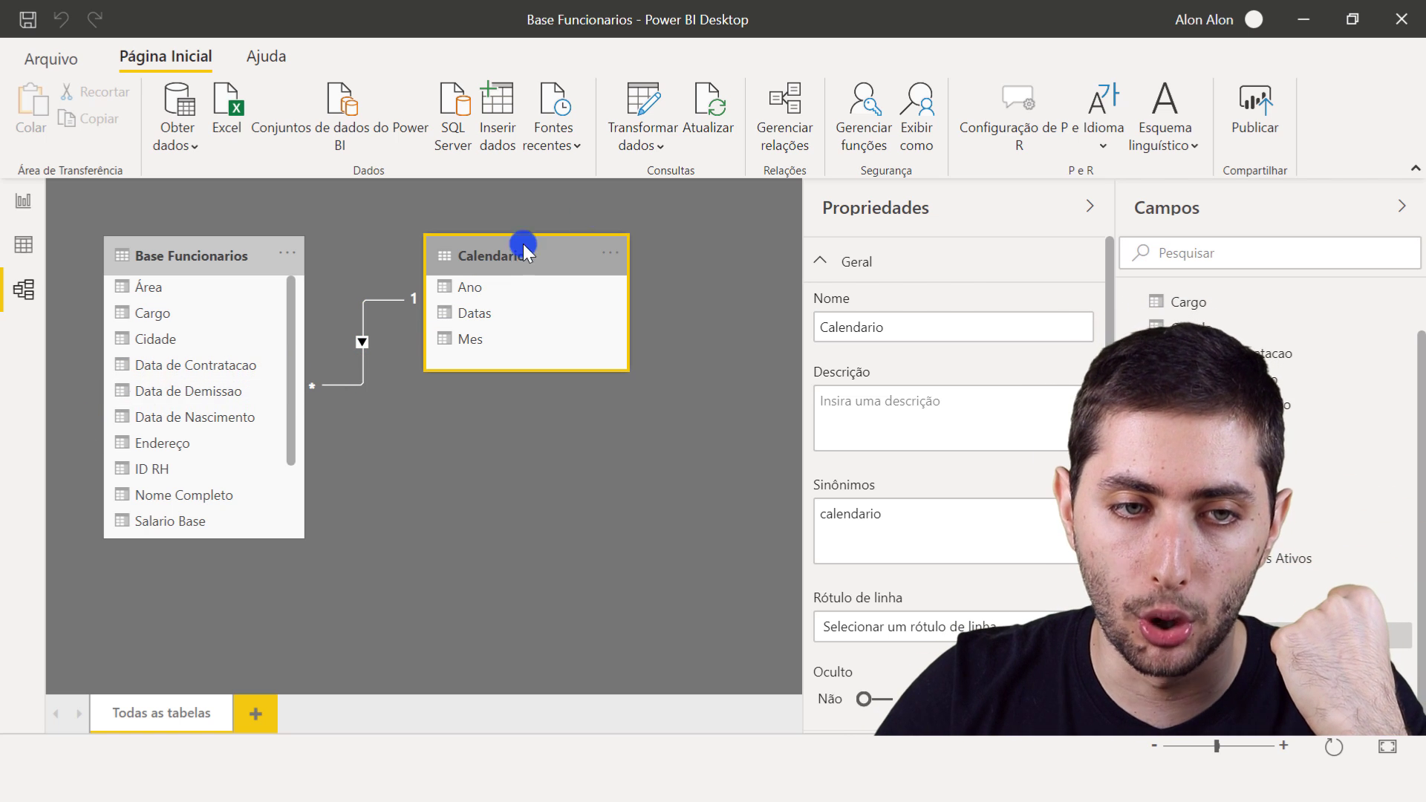
pyautogui.click(162, 398)
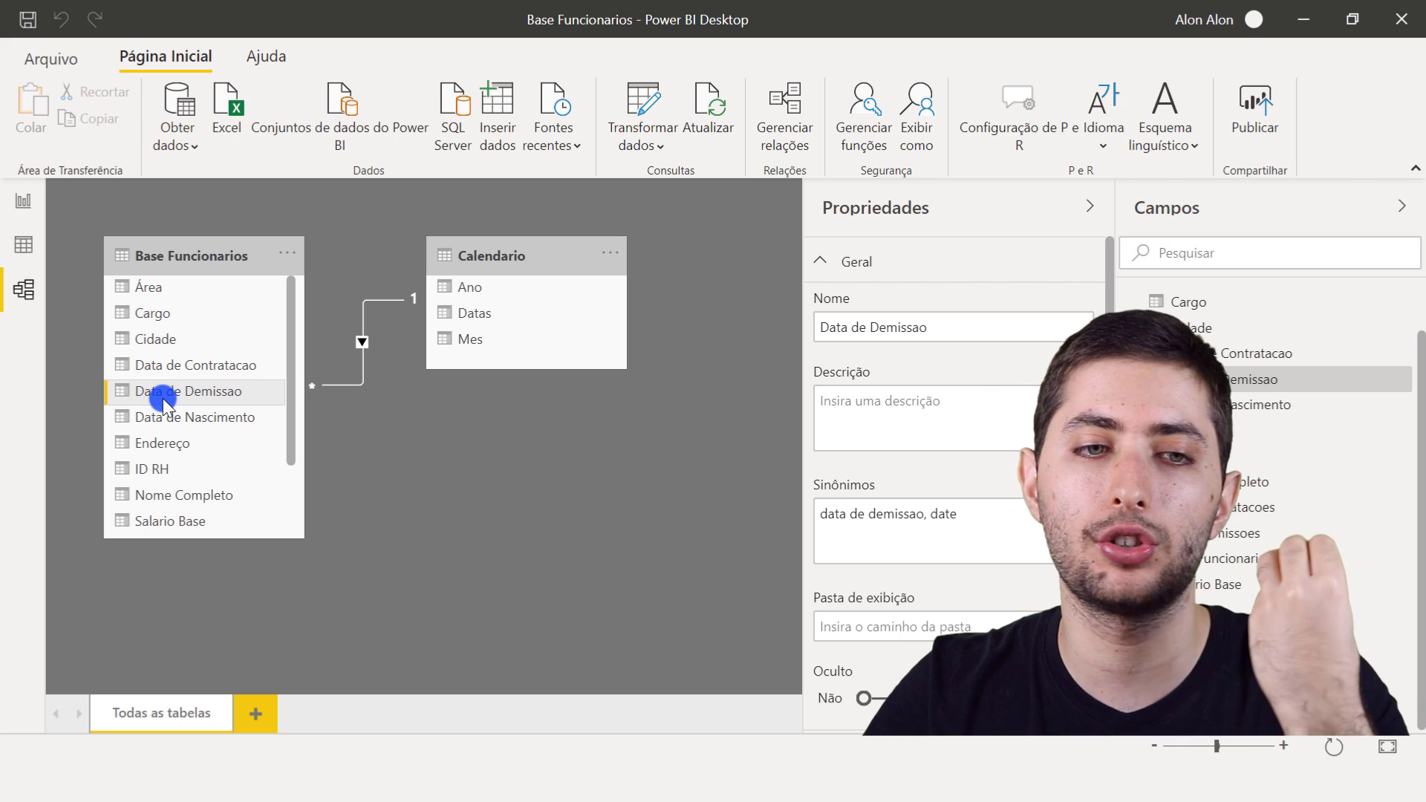
pyautogui.moveTo(139, 393); pyautogui.dragTo(497, 306)
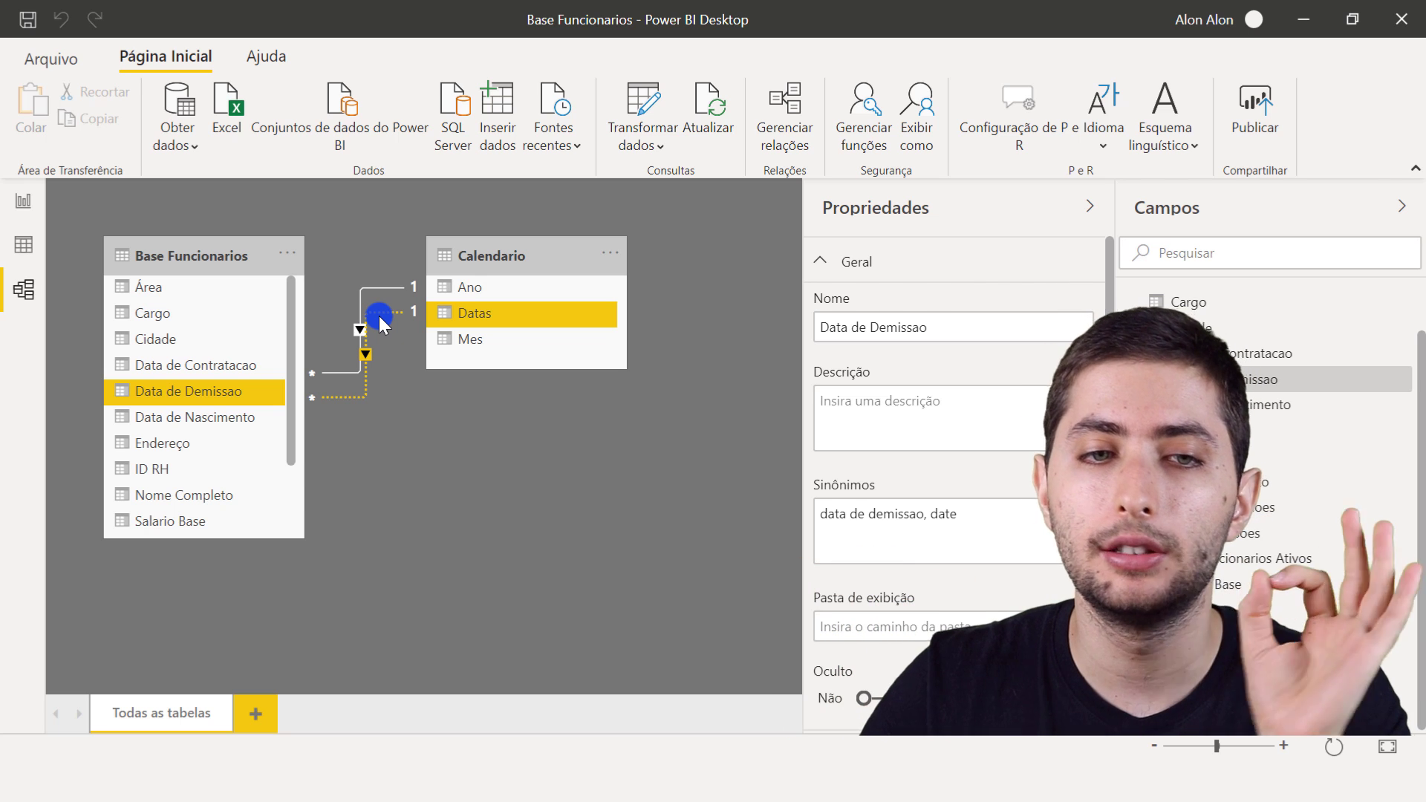
# - Check the 2000 Qtd Demissoes column in the yearly chart against the filtered Base Funcionarios rows
pyautogui.click(18, 203)
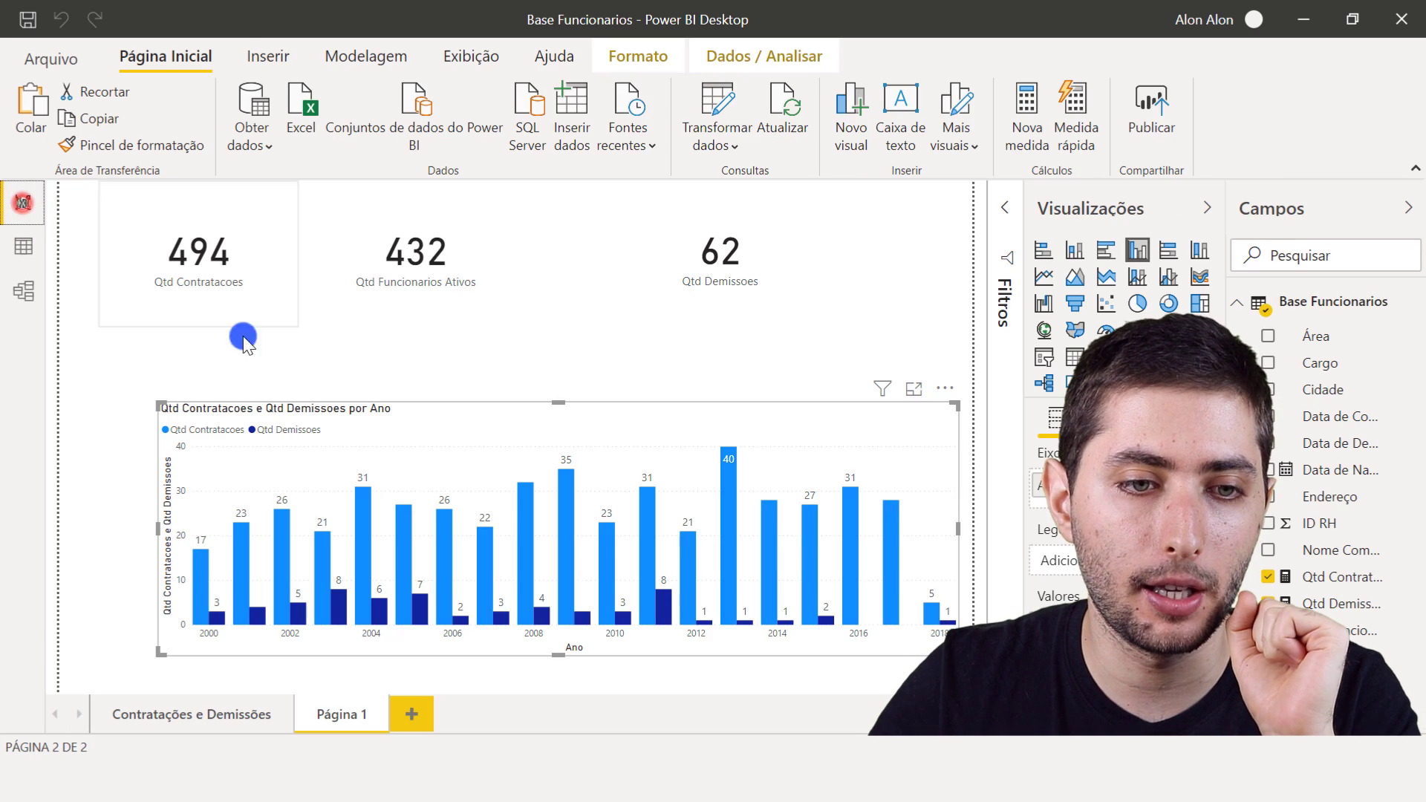
pyautogui.click(202, 626)
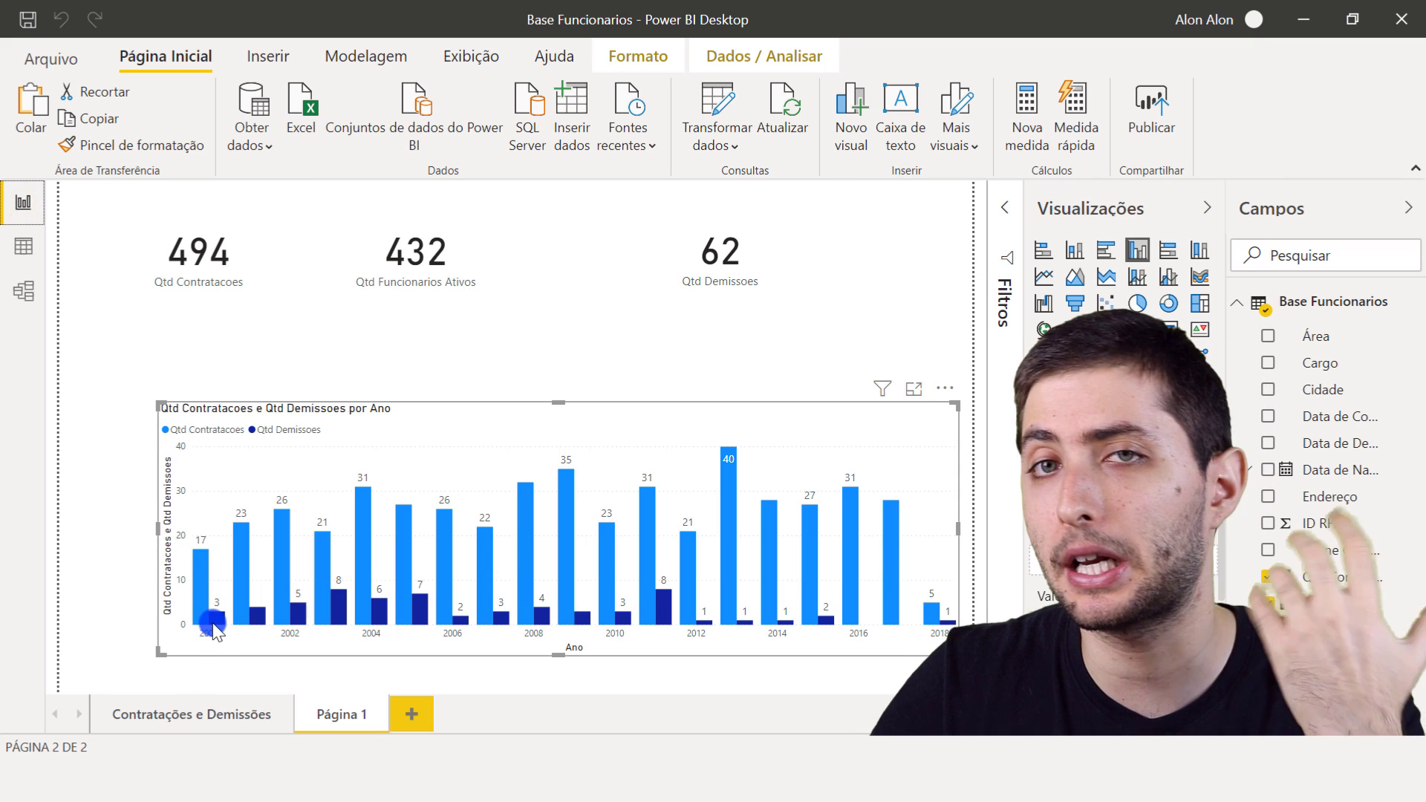
pyautogui.moveTo(216, 629)
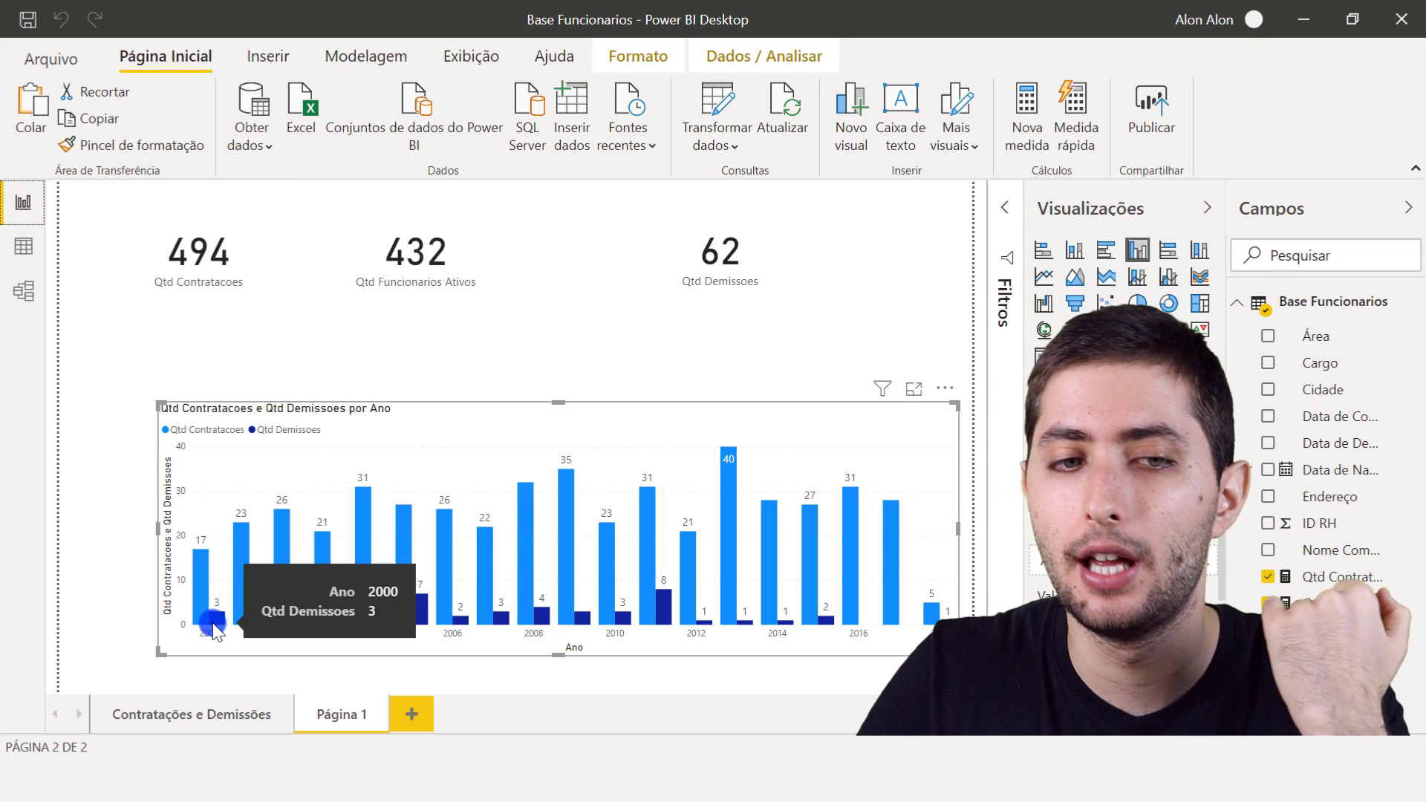
pyautogui.click(28, 249)
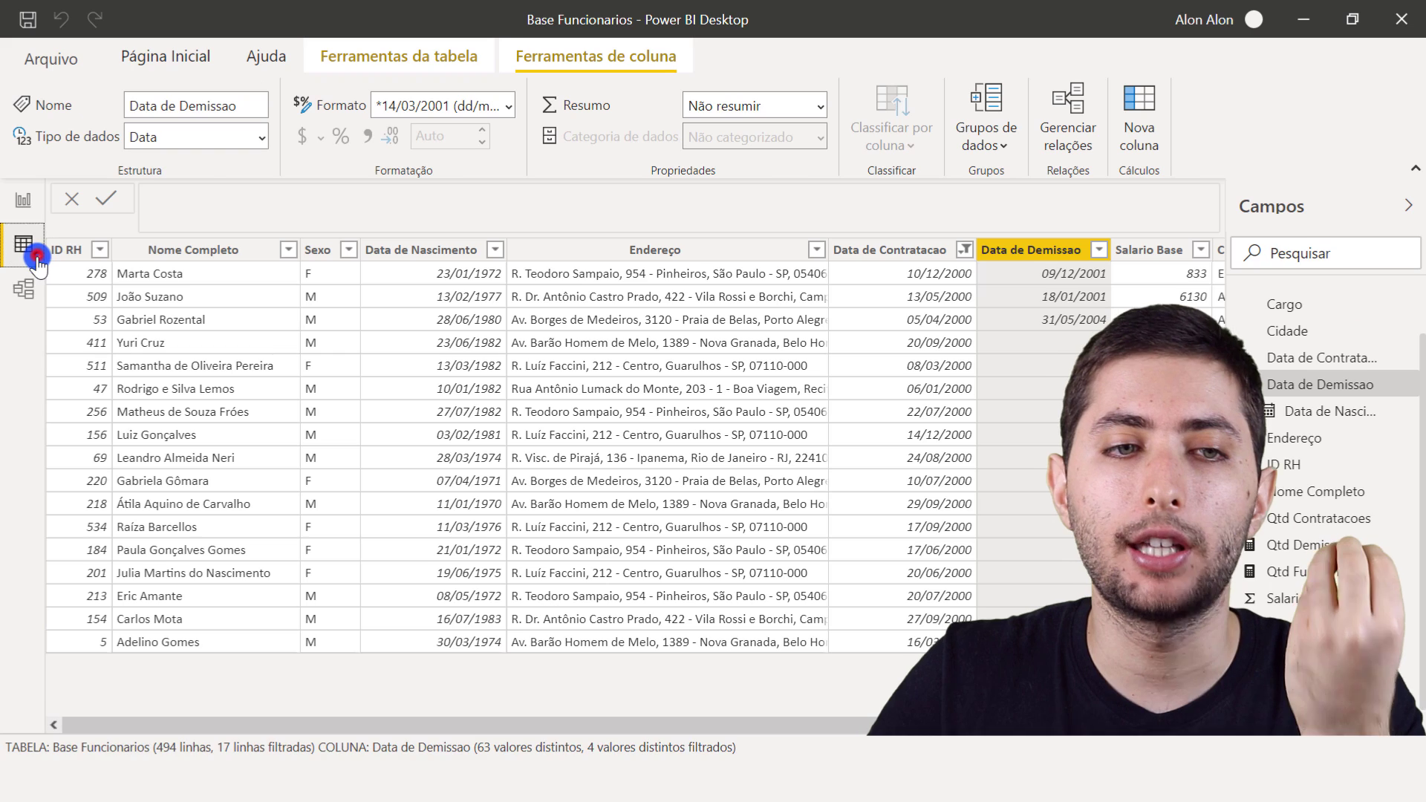
# - Inspect the two relationships between Base Funcionarios and Calendario in the data model, especially the one on Data de Demissao
pyautogui.click(27, 288)
pyautogui.click(353, 437)
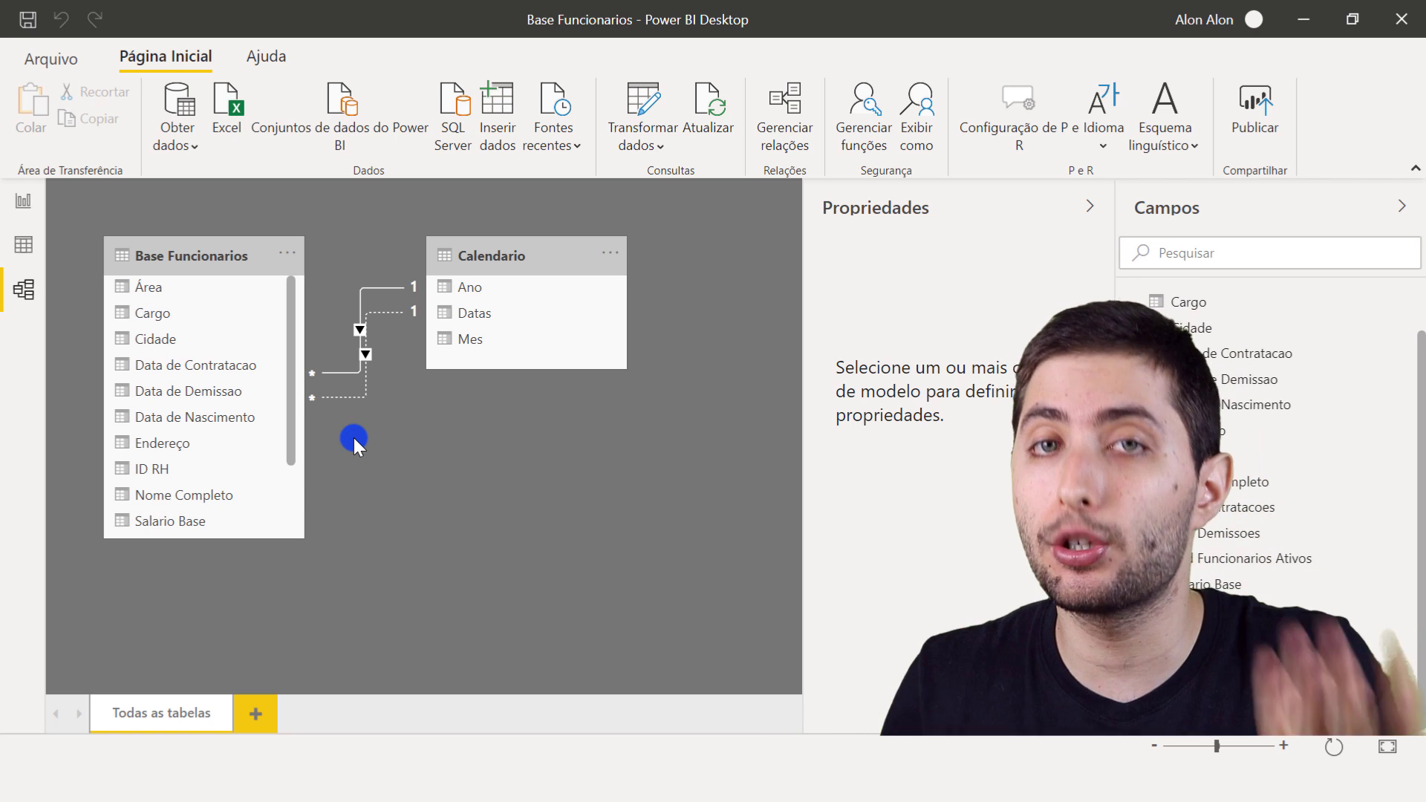
pyautogui.click(182, 255)
pyautogui.click(550, 258)
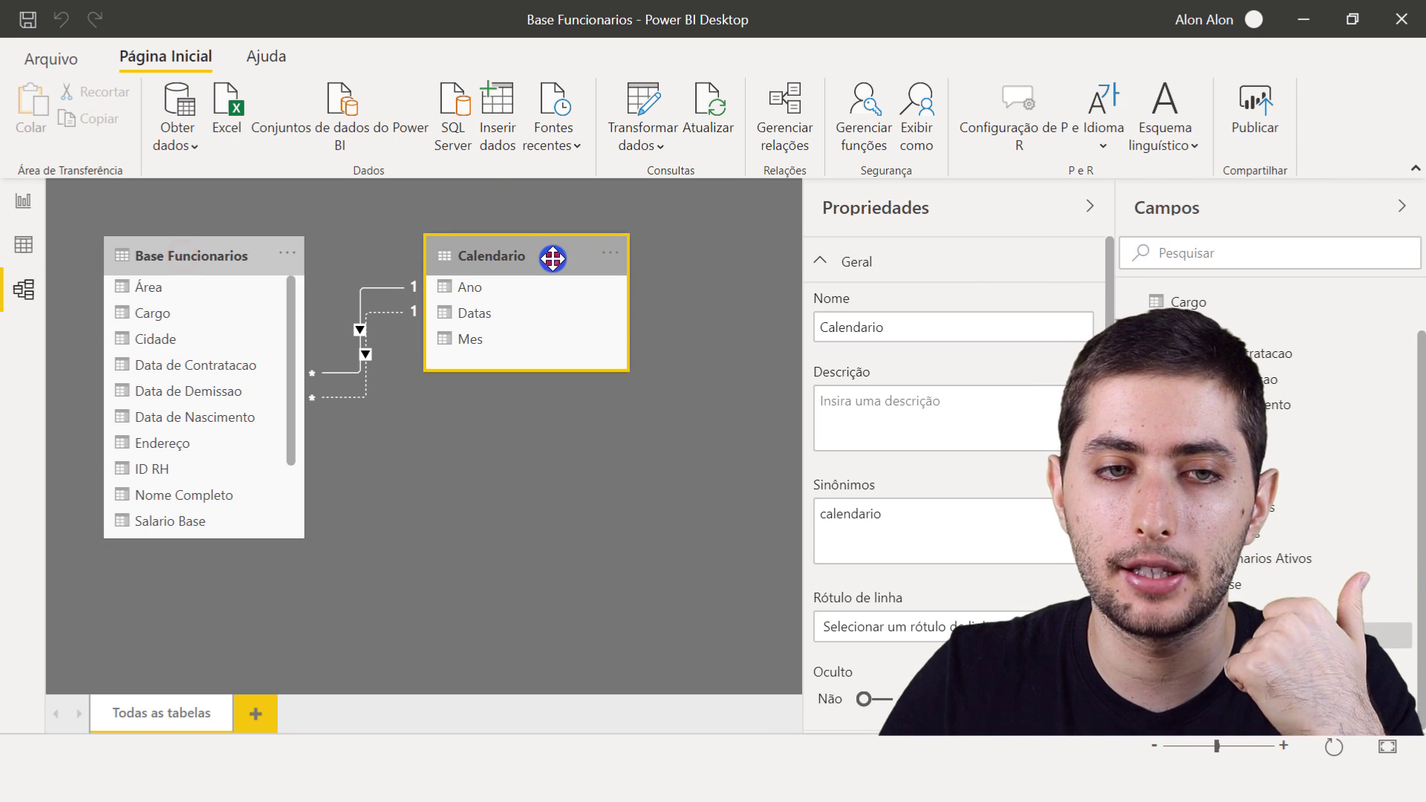
pyautogui.click(228, 262)
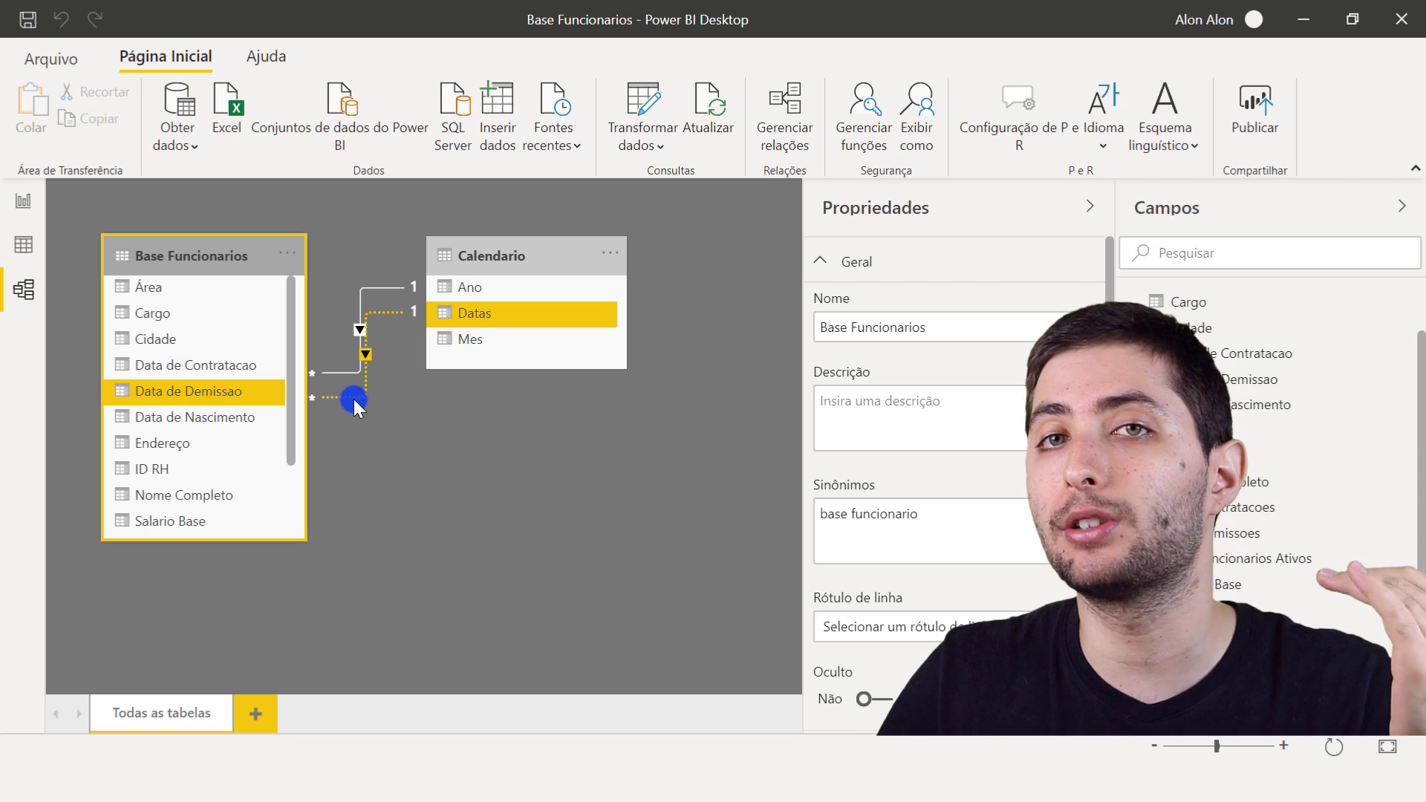
pyautogui.click(390, 422)
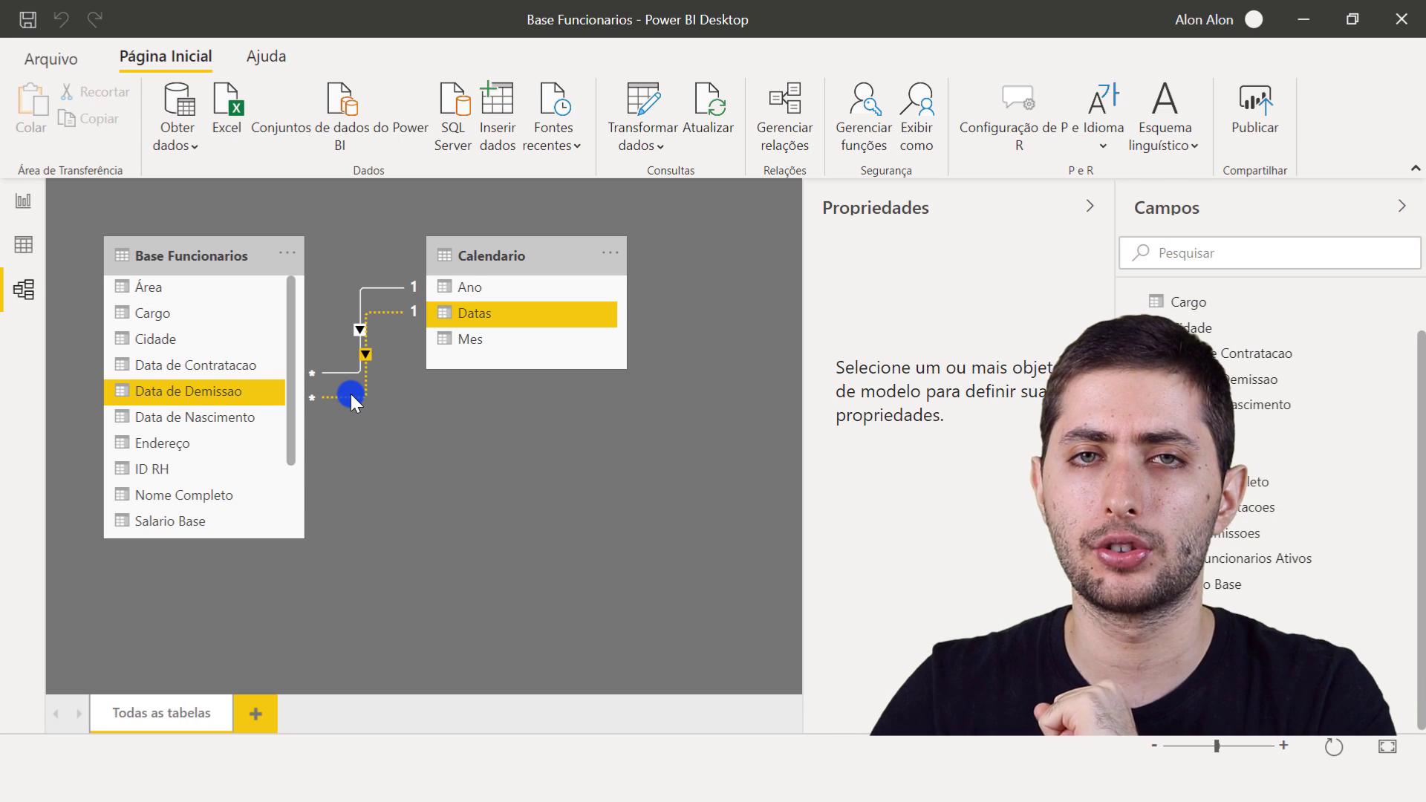
# - Clear the Data de Contratacao filter in the Base Funcionarios table data
pyautogui.click(21, 250)
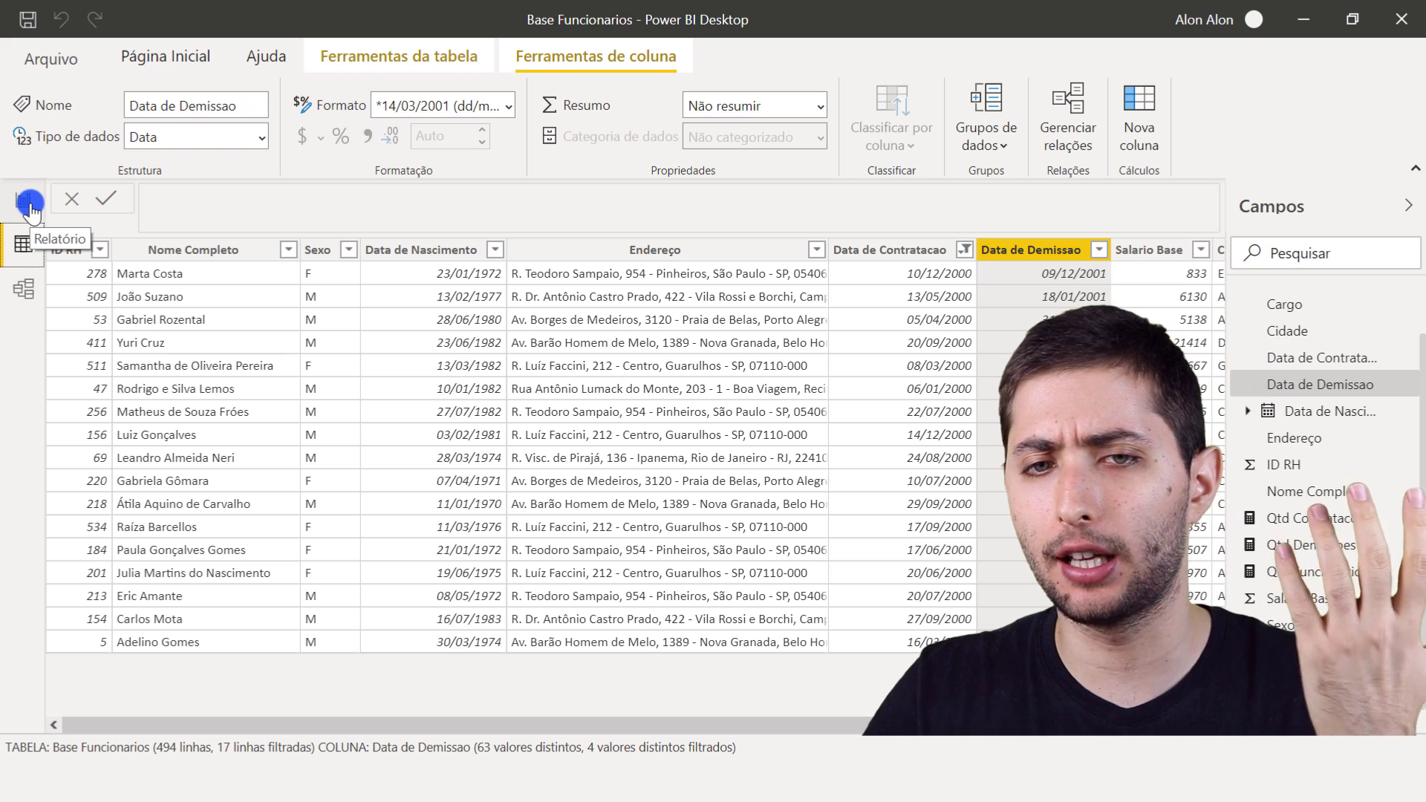
pyautogui.click(915, 245)
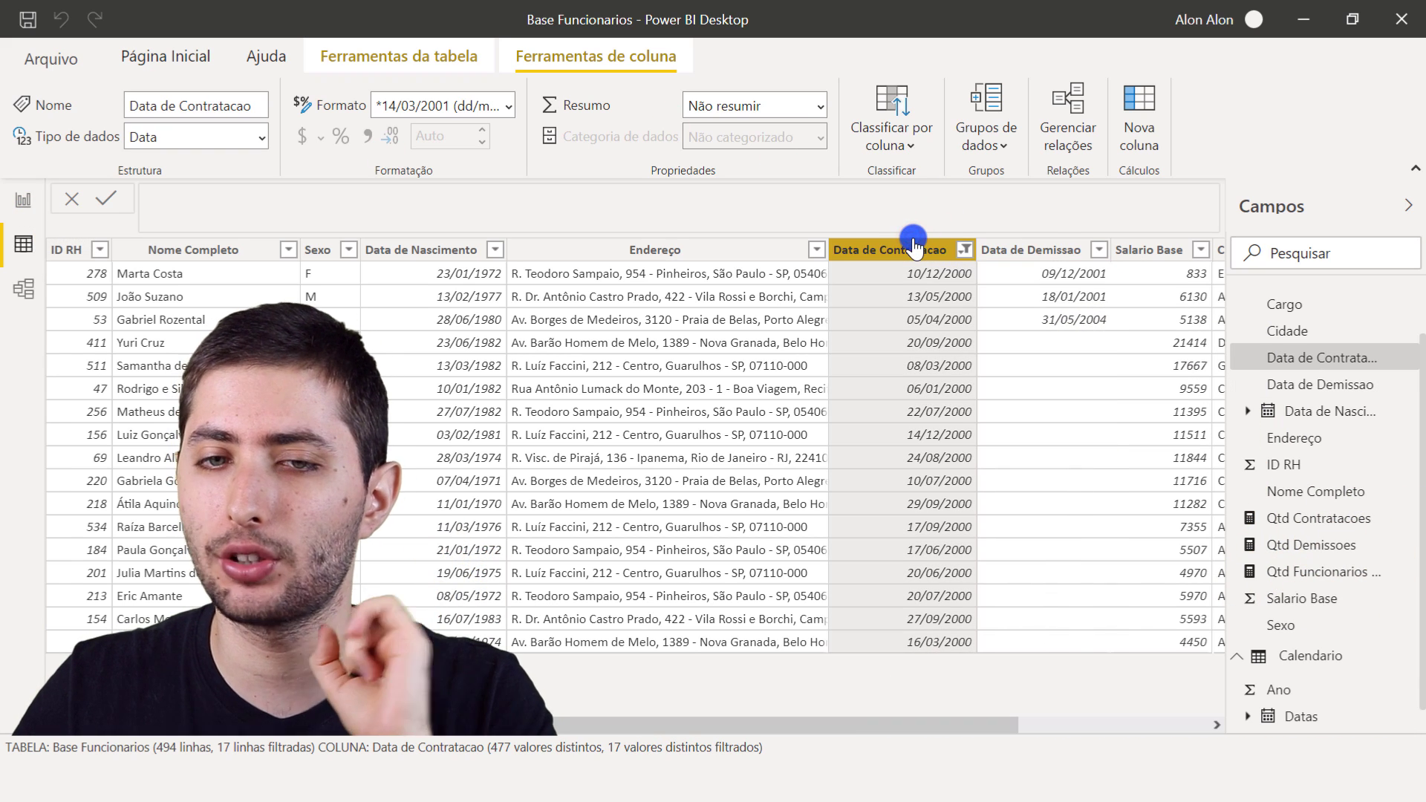
pyautogui.click(963, 250)
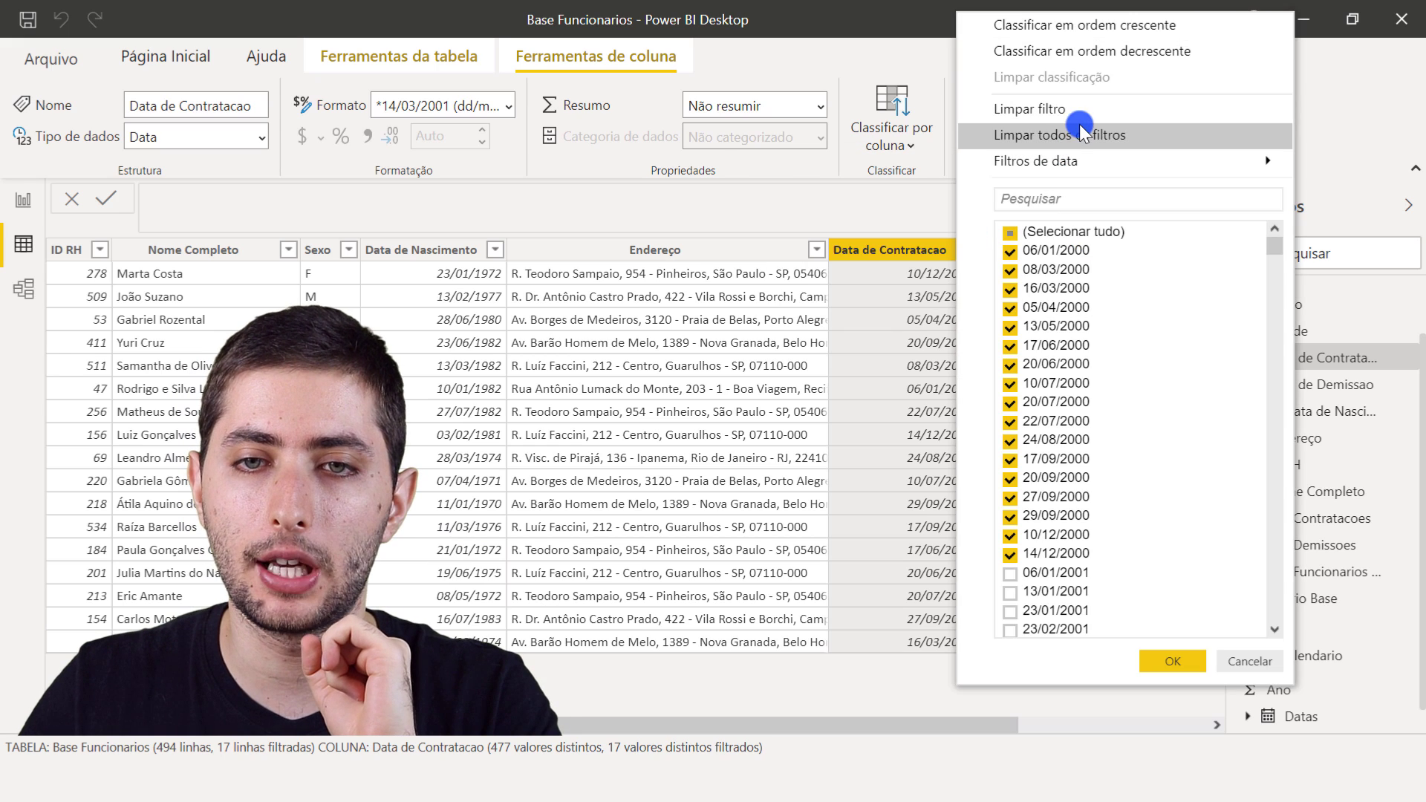
pyautogui.click(1078, 106)
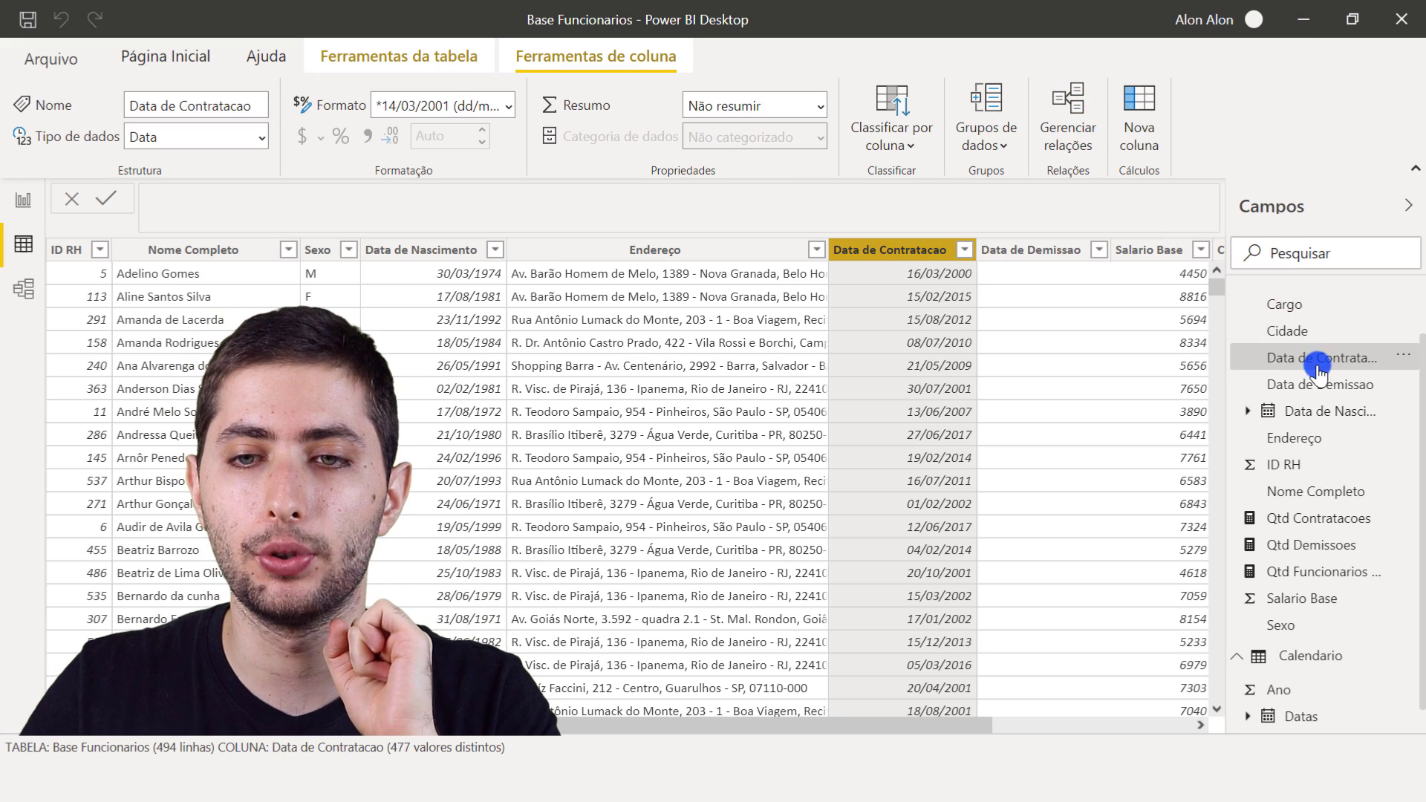
# - Review the DAX formula of the Qtd Demissoes measure and the Data de Demissao column it relies on
pyautogui.scroll(2, 1307, 357)
pyautogui.scroll(-2, 1310, 513)
pyautogui.click(1314, 520)
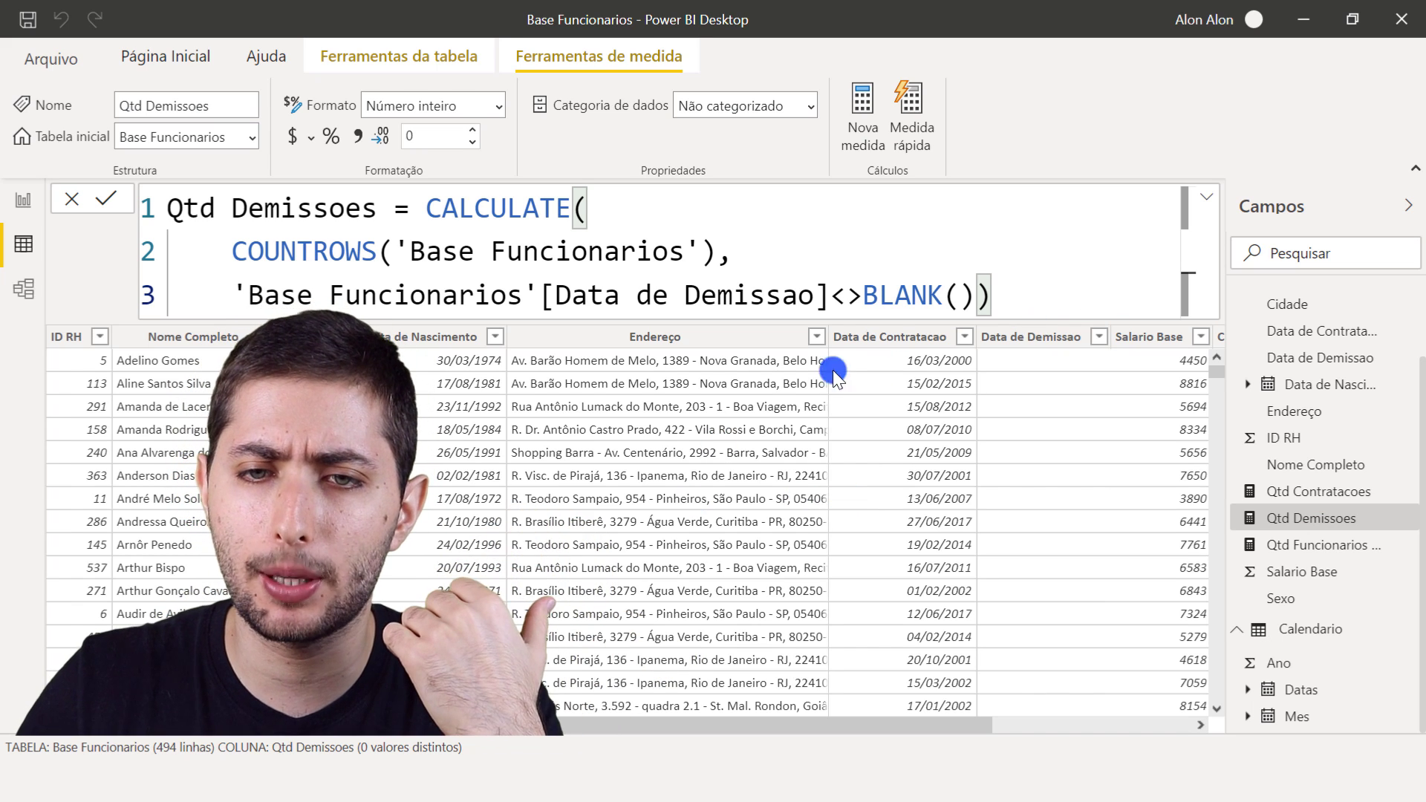
pyautogui.scroll(-8, 1005, 407)
pyautogui.scroll(8, 1007, 405)
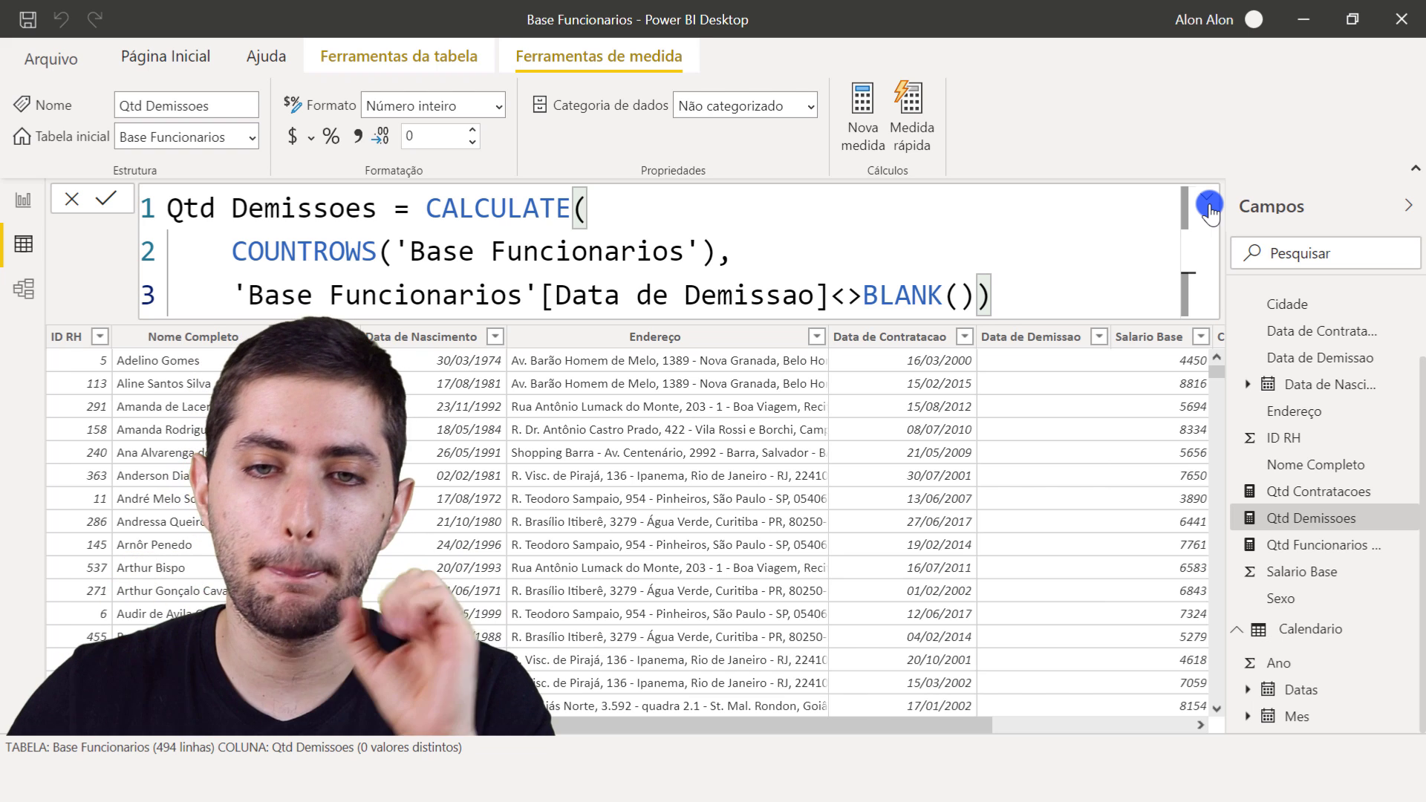
pyautogui.moveTo(1062, 301); pyautogui.dragTo(141, 192)
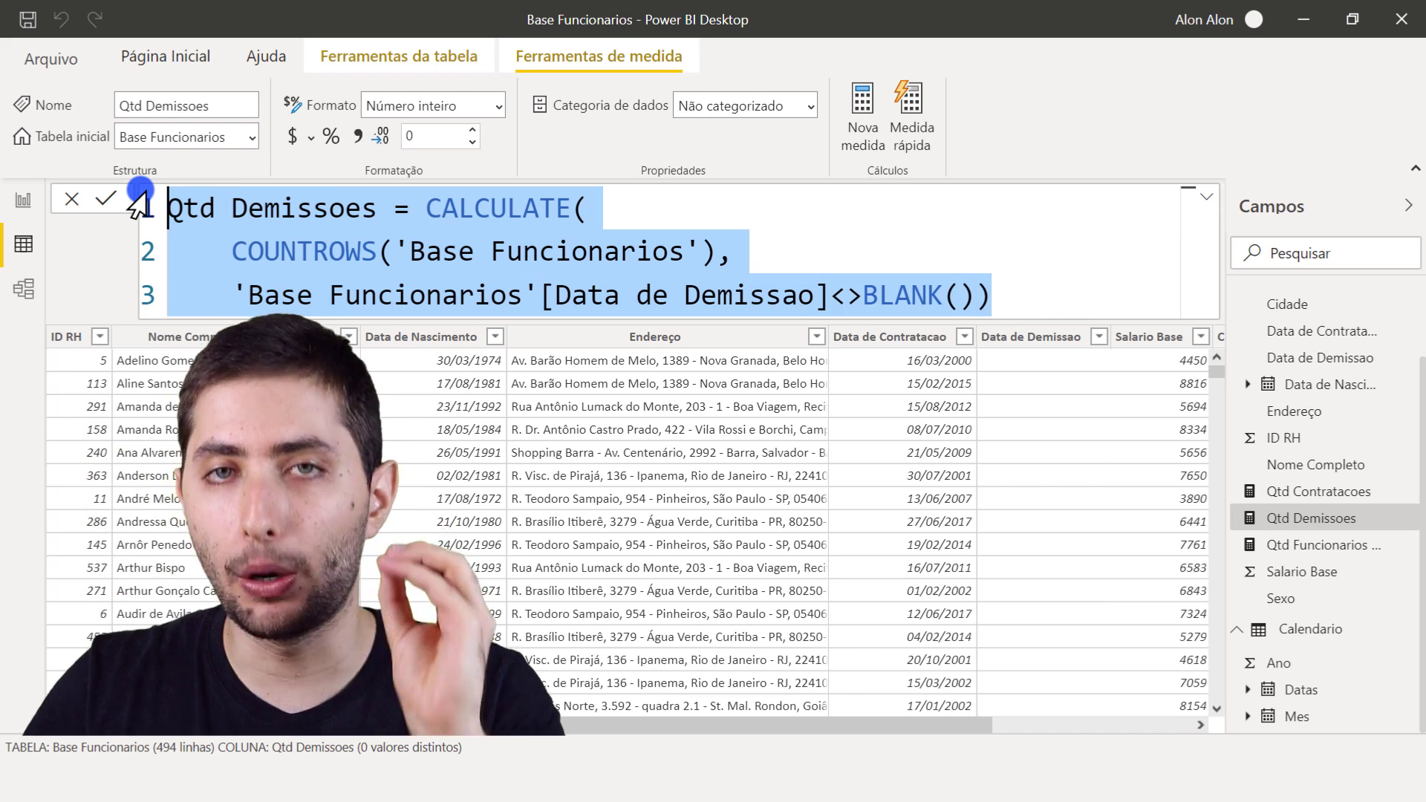
pyautogui.click(1018, 345)
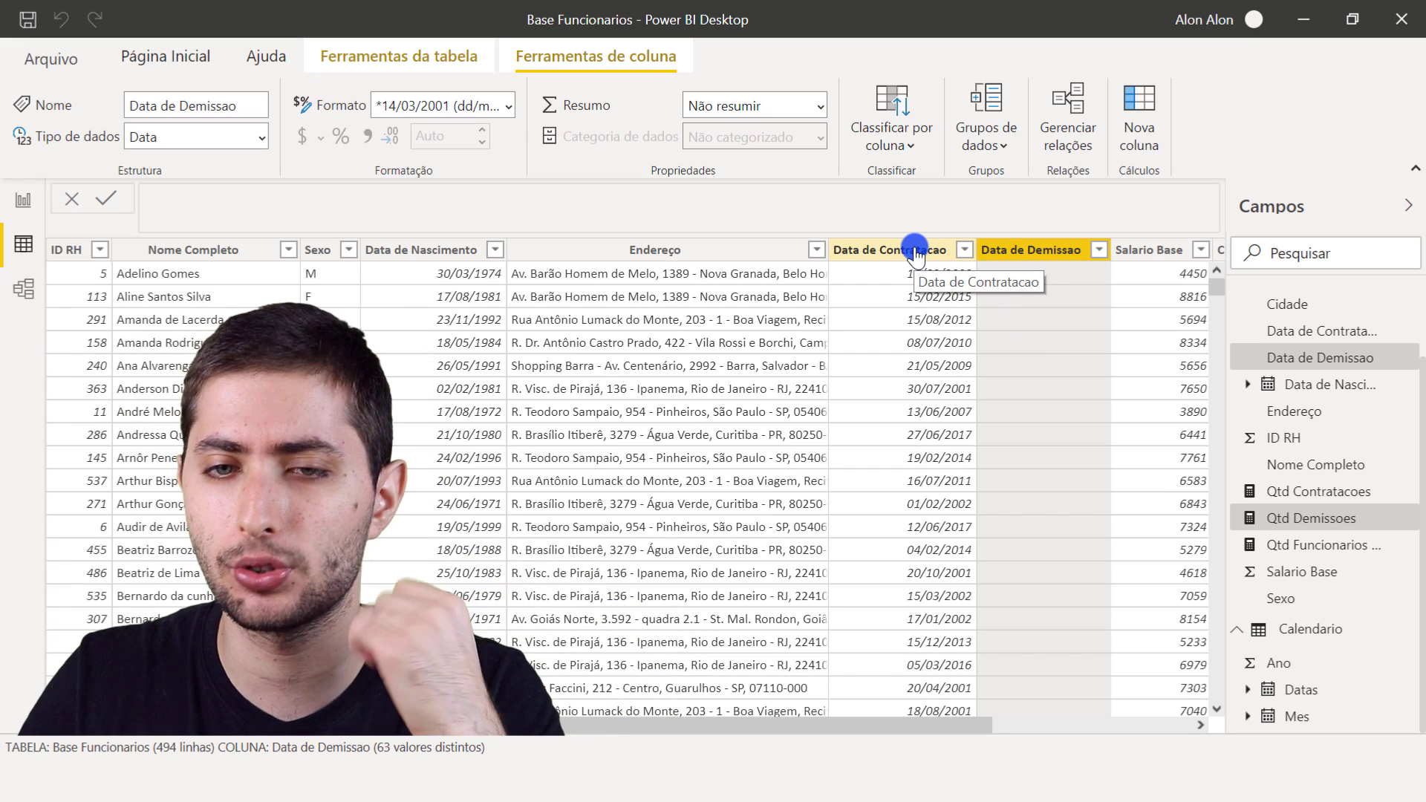
# - Add a new measure named Qtd Demissoes Real to the Base Funcionarios table
pyautogui.scroll(2, 1388, 383)
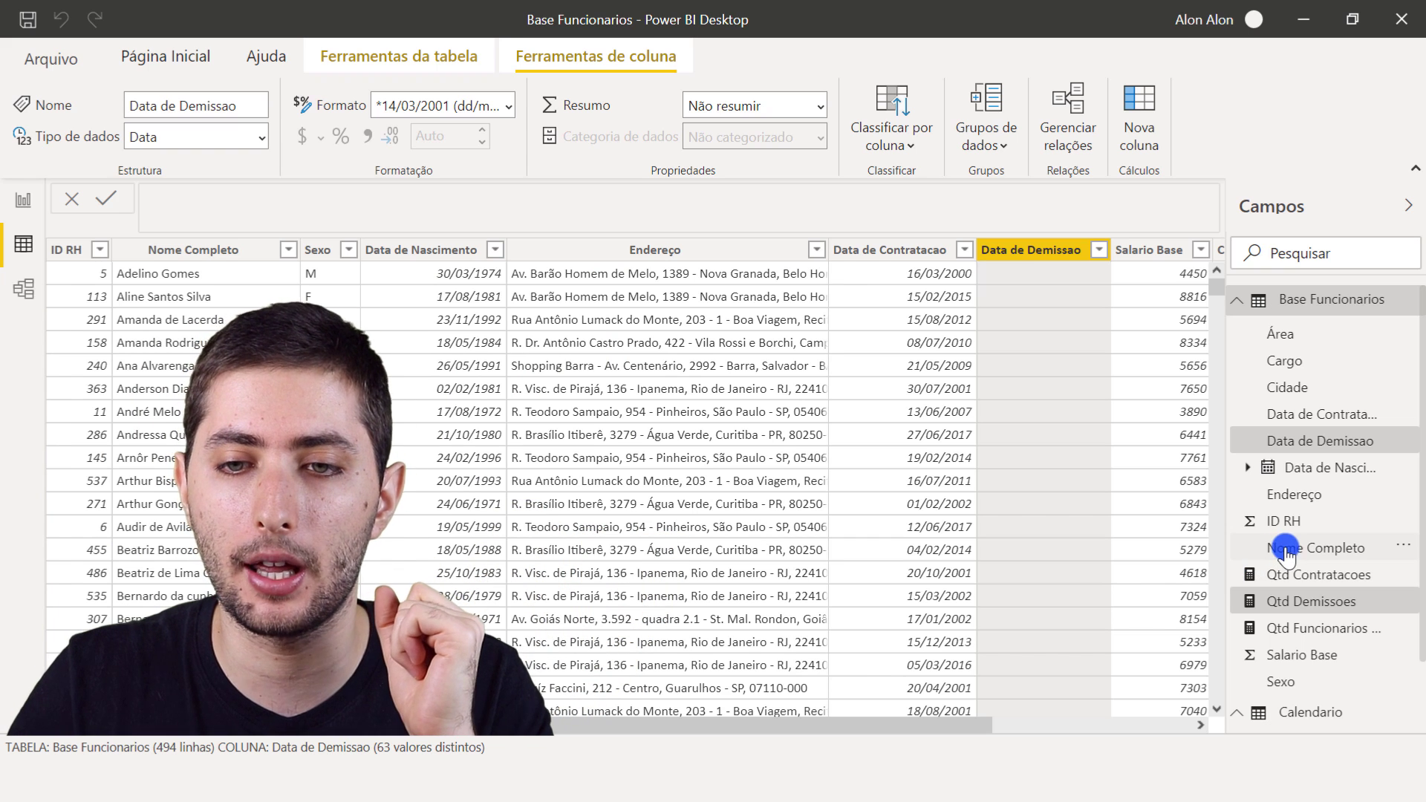
pyautogui.rightClick(902, 386)
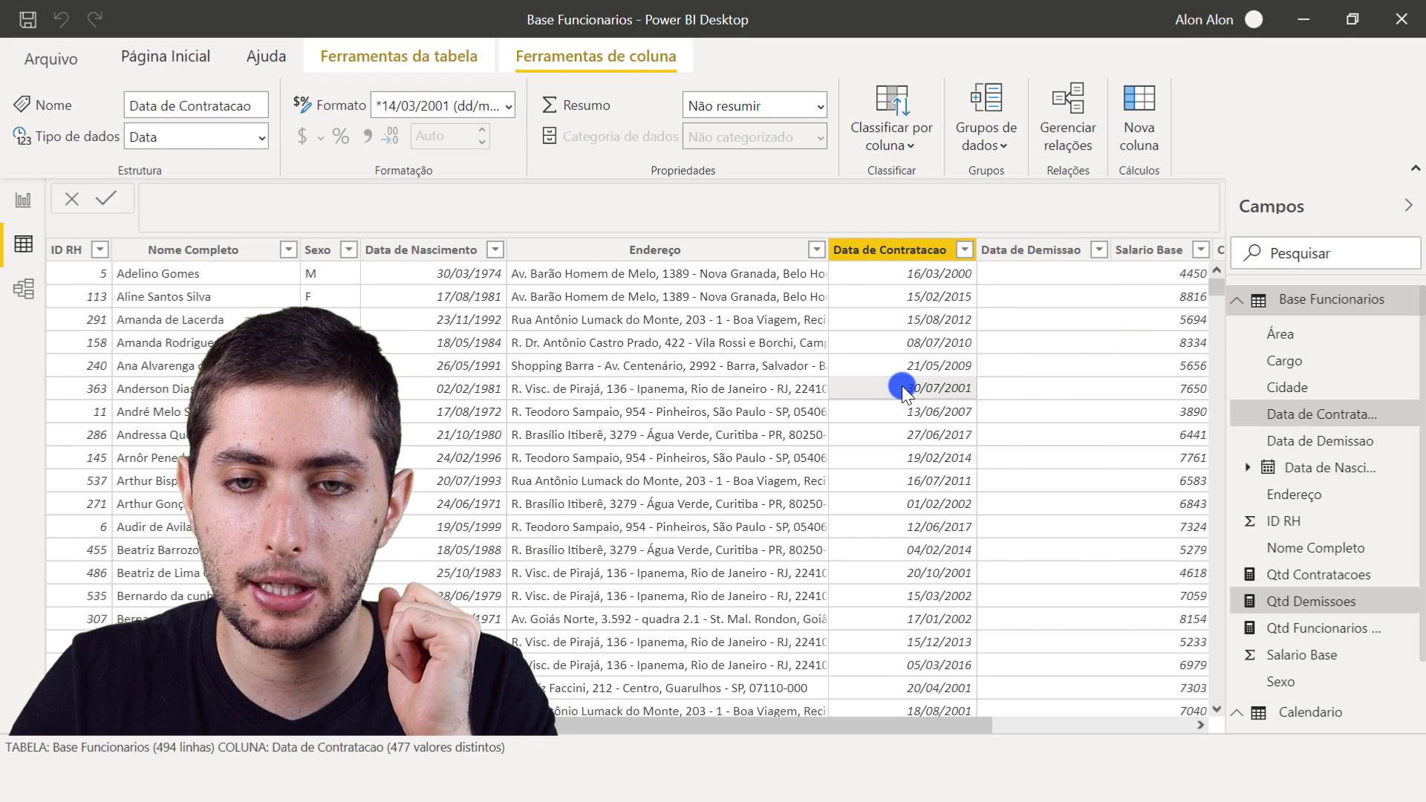
pyautogui.click(981, 230)
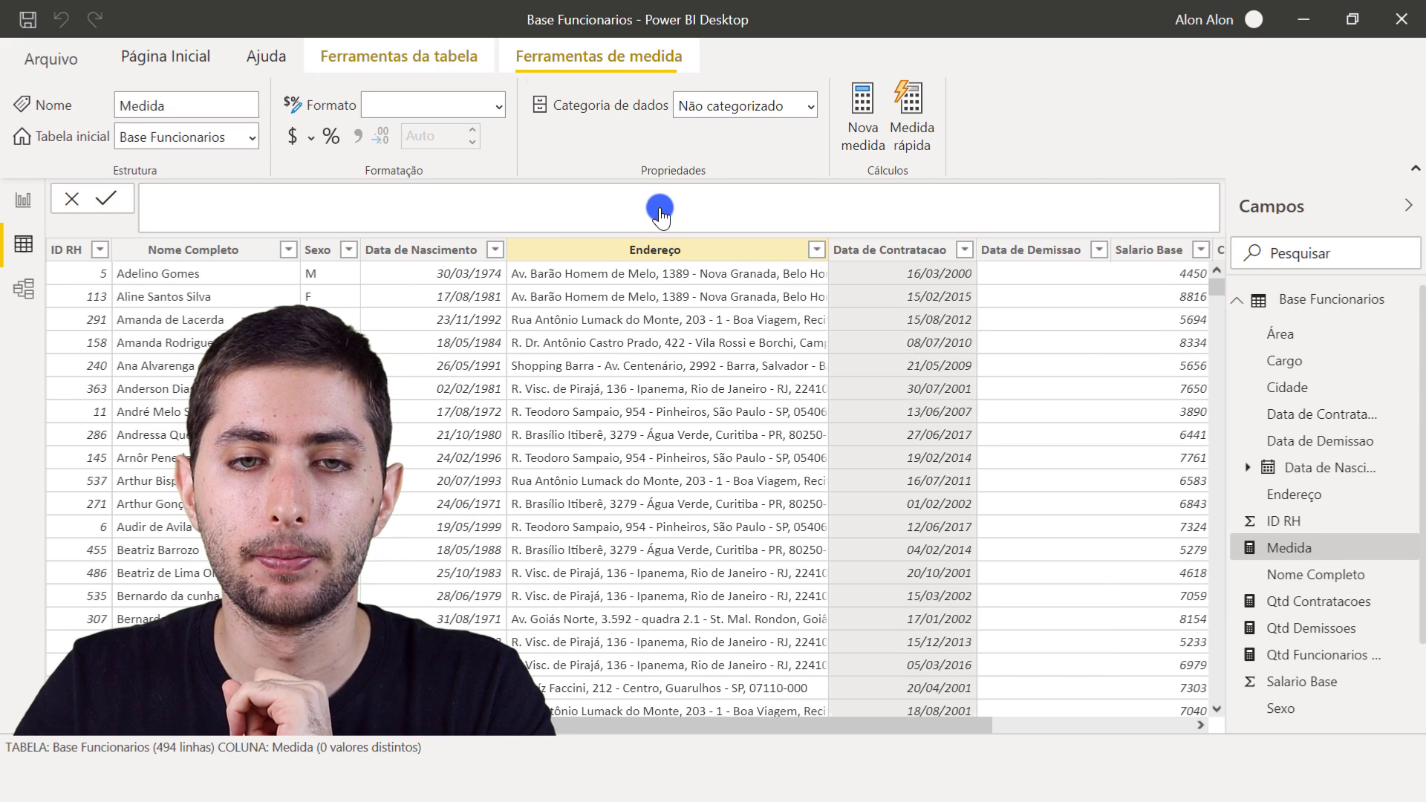
pyautogui.moveTo(327, 210); pyautogui.dragTo(151, 211)
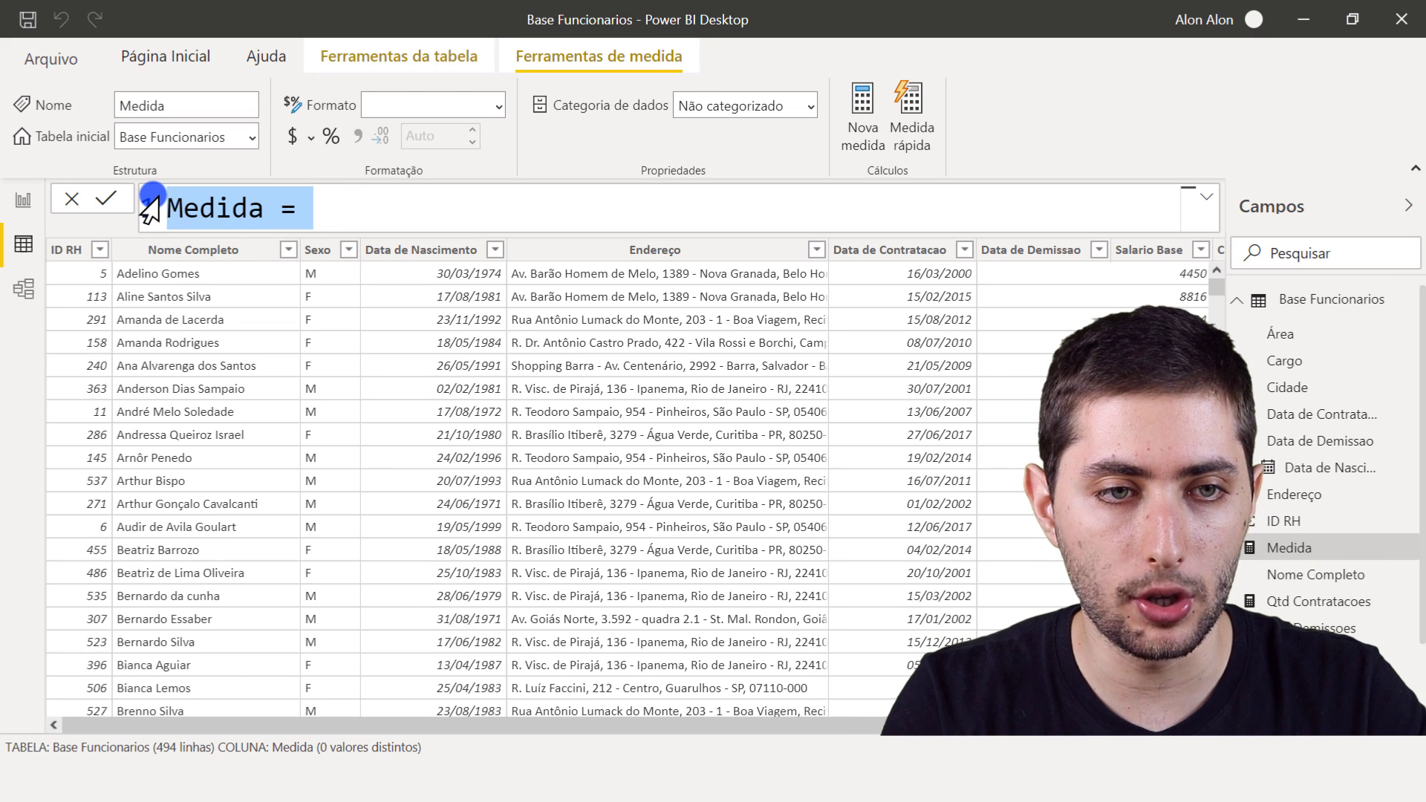
pyautogui.write('Qtd Demissoes Real')
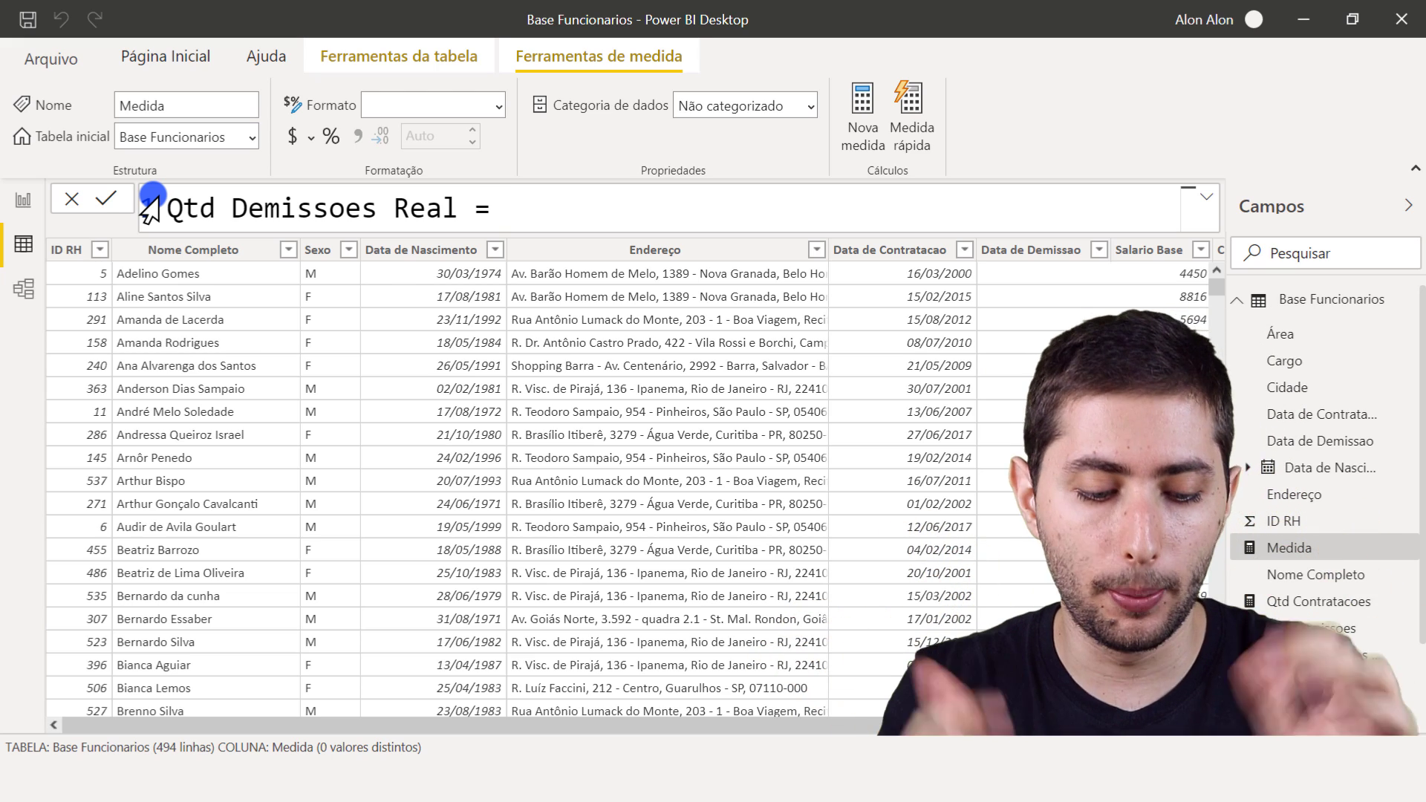
pyautogui.write('userel')
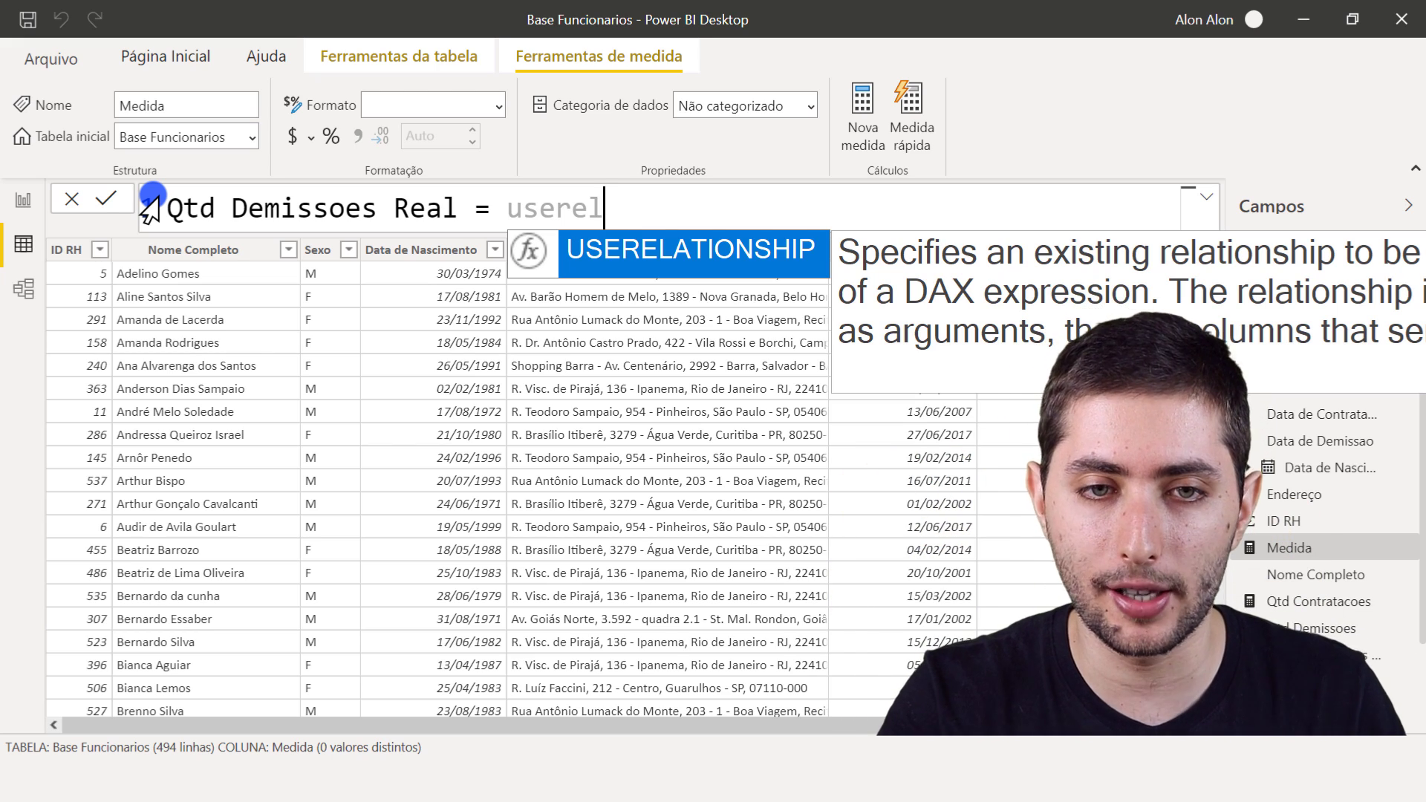
pyautogui.press('BackSpace')
pyautogui.press('BackSpace')
pyautogui.press('BackSpace')
pyautogui.press('BackSpace')
pyautogui.press('BackSpace')
pyautogui.press('BackSpace')
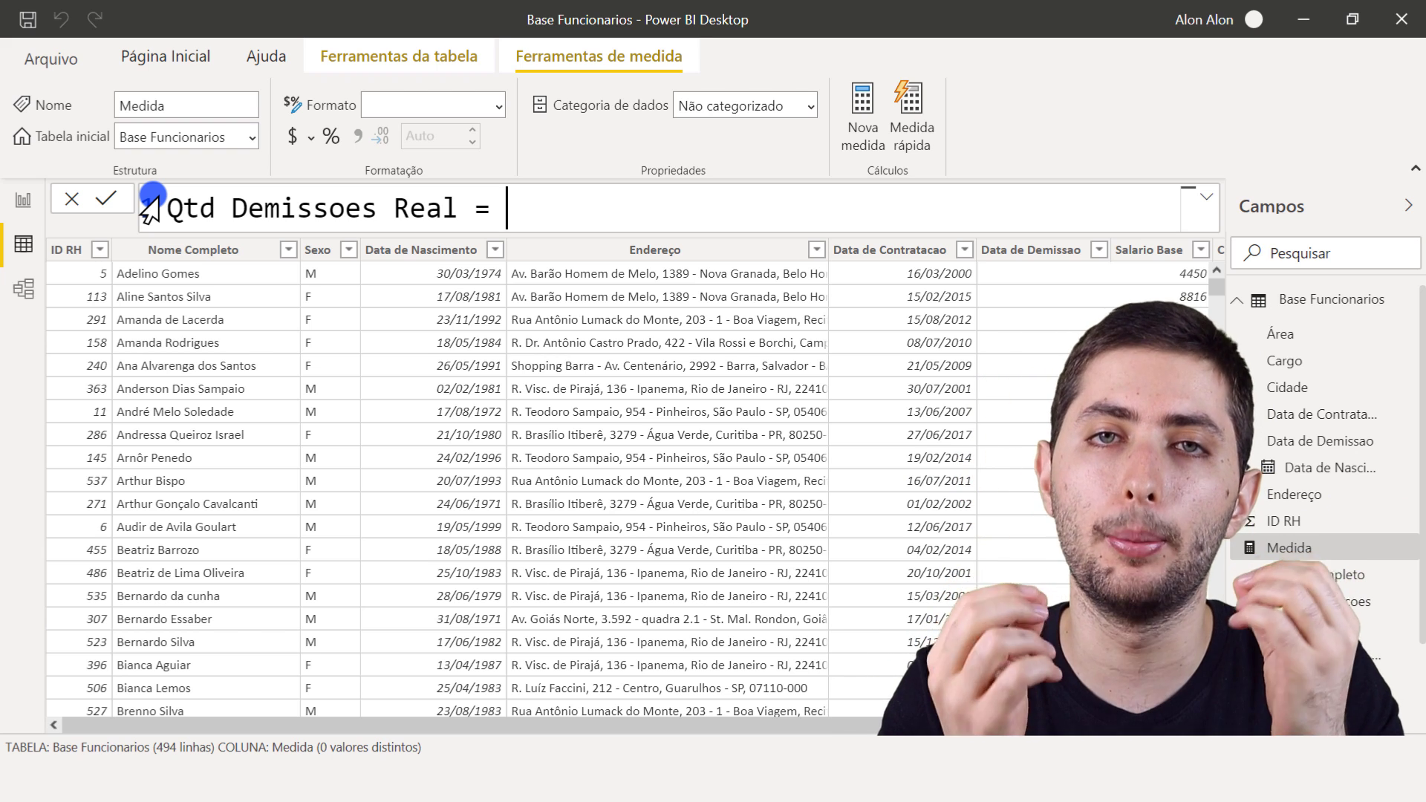
# - Start the Qtd Demissoes Real formula with CALCULATE, using the [Qtd Demissoes] measure as its expression
pyautogui.write('alcul')
pyautogui.press('Tab')
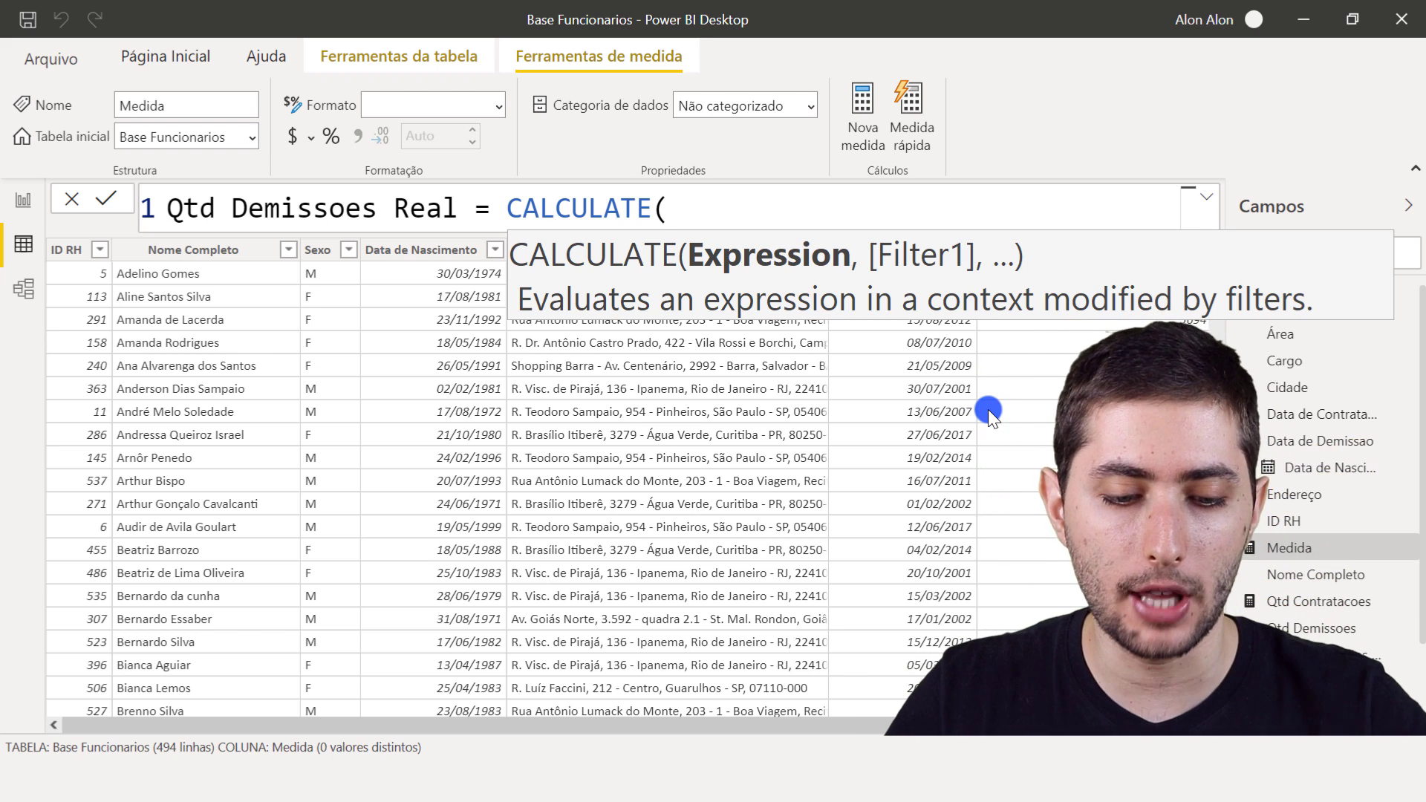
pyautogui.hotkey('ctrl', '2')
pyautogui.moveTo(1241, 614); pyautogui.dragTo(1390, 638)
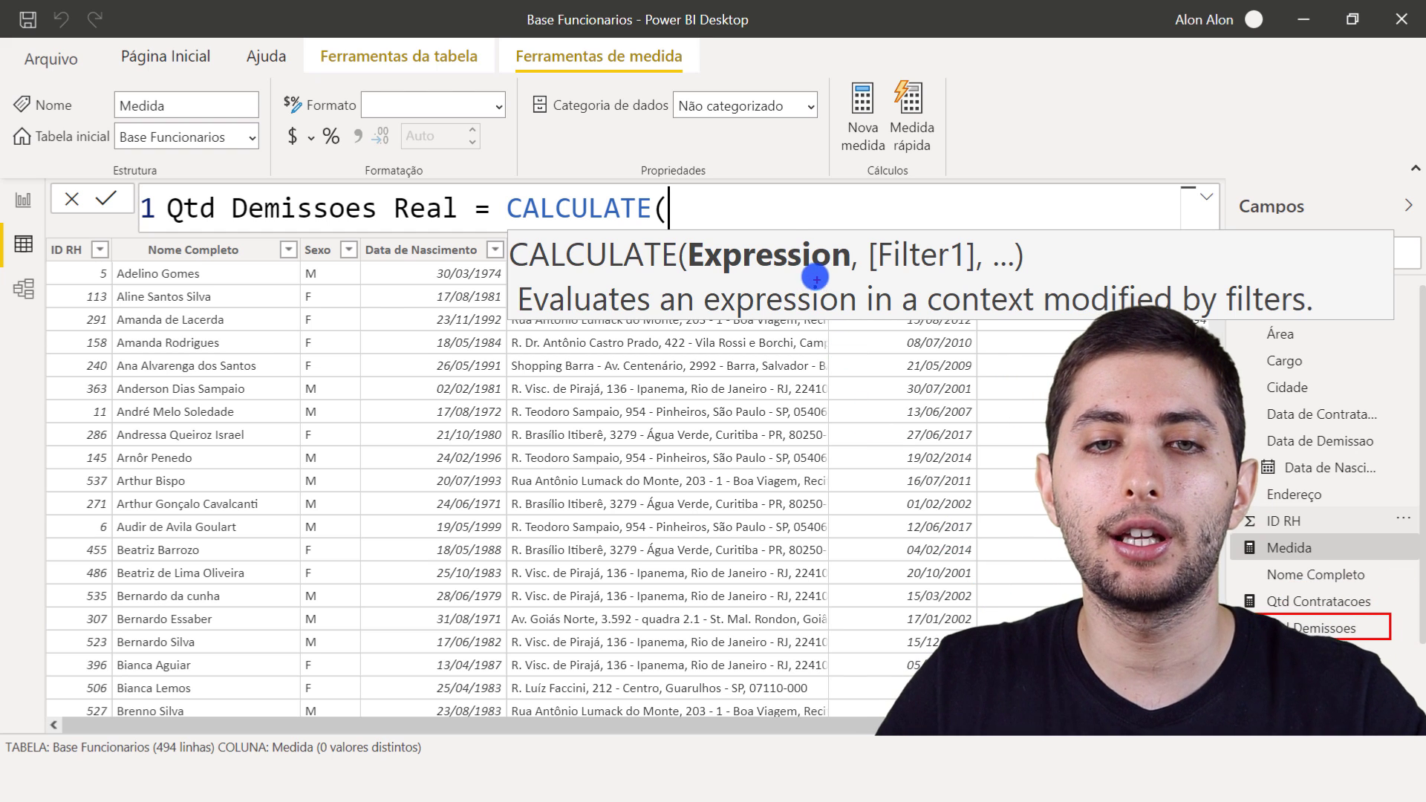
pyautogui.click(760, 220)
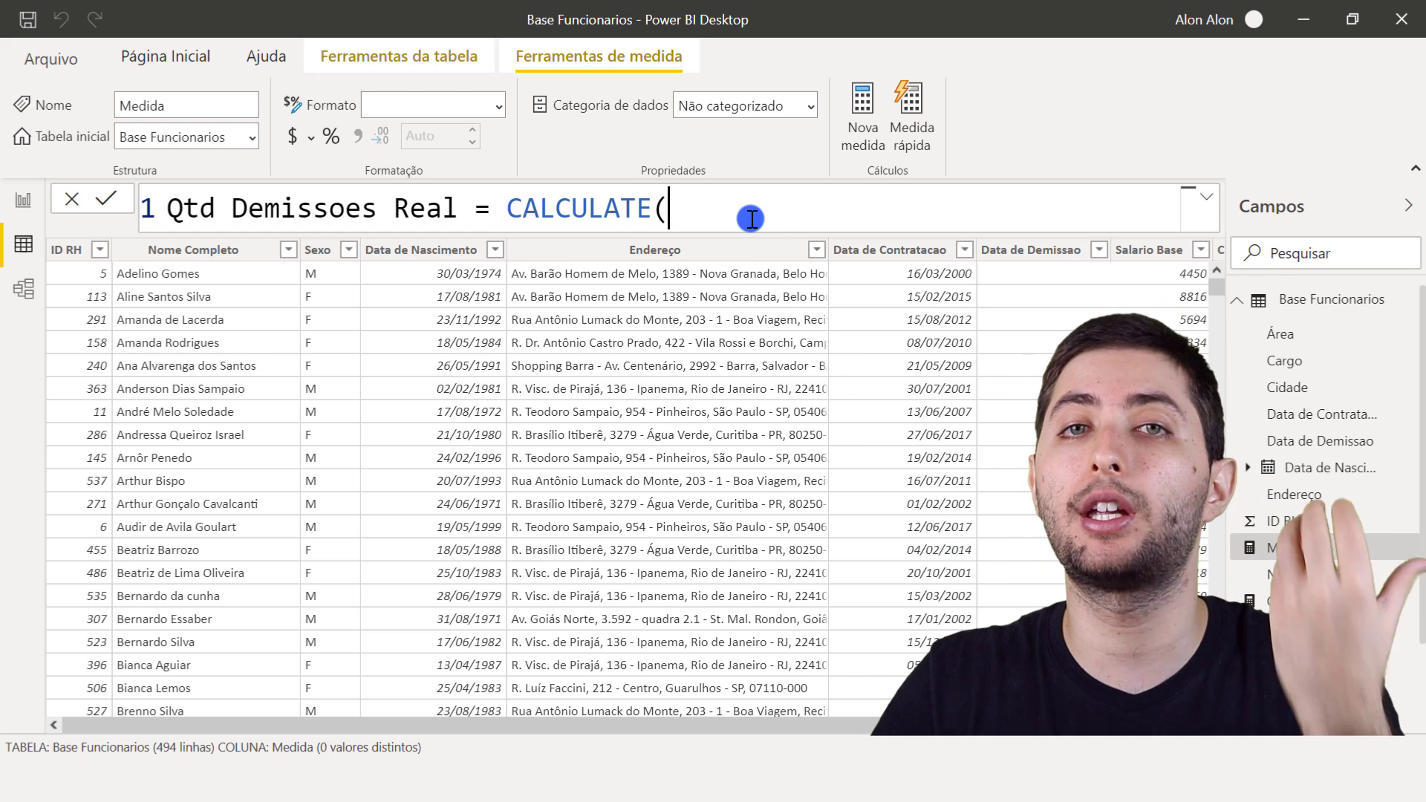
pyautogui.write('qtd de')
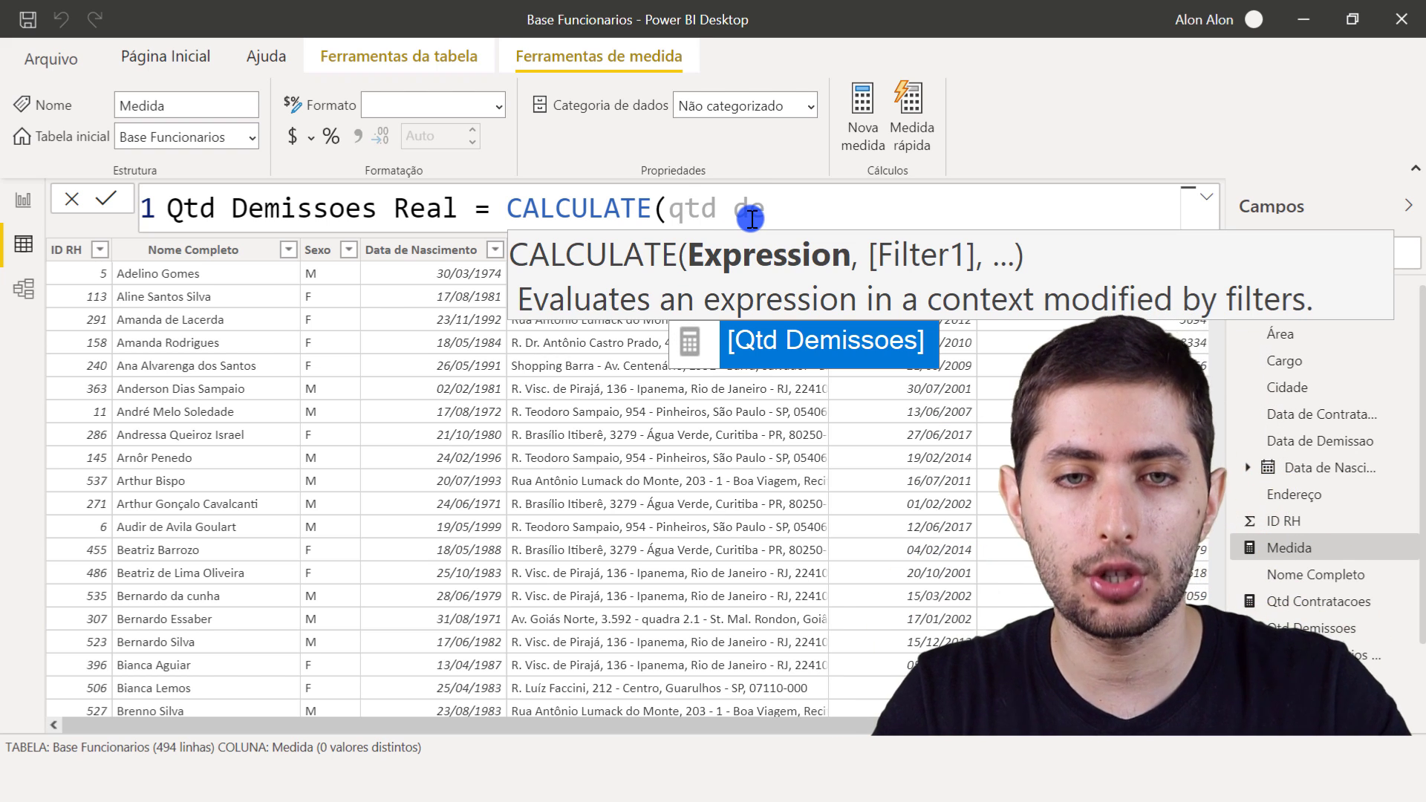
pyautogui.press('Tab')
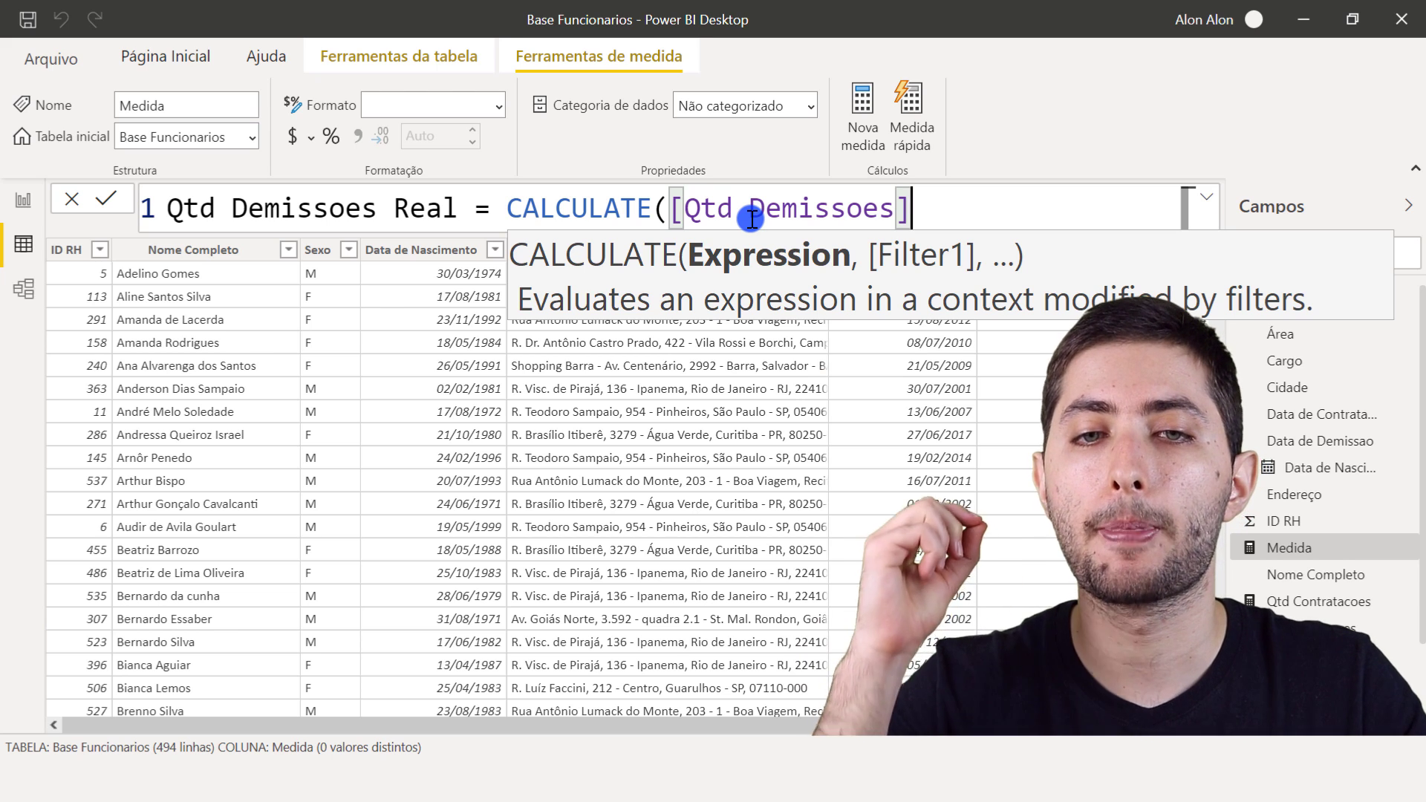
pyautogui.write(',')
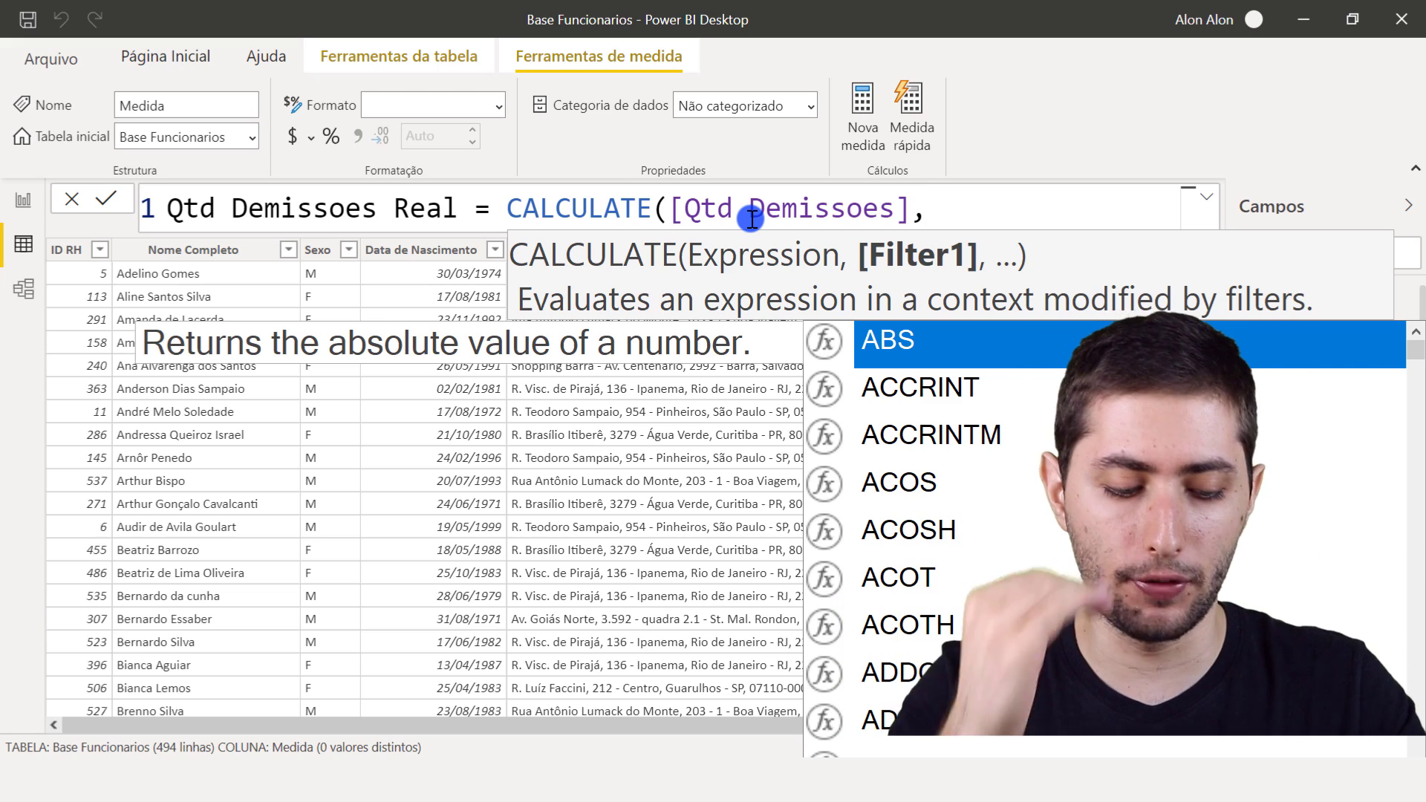
# - Add the USERELATIONSHIP function as the CALCULATE filter on a new line of the formula
pyautogui.hotkey('shift', 'Return')
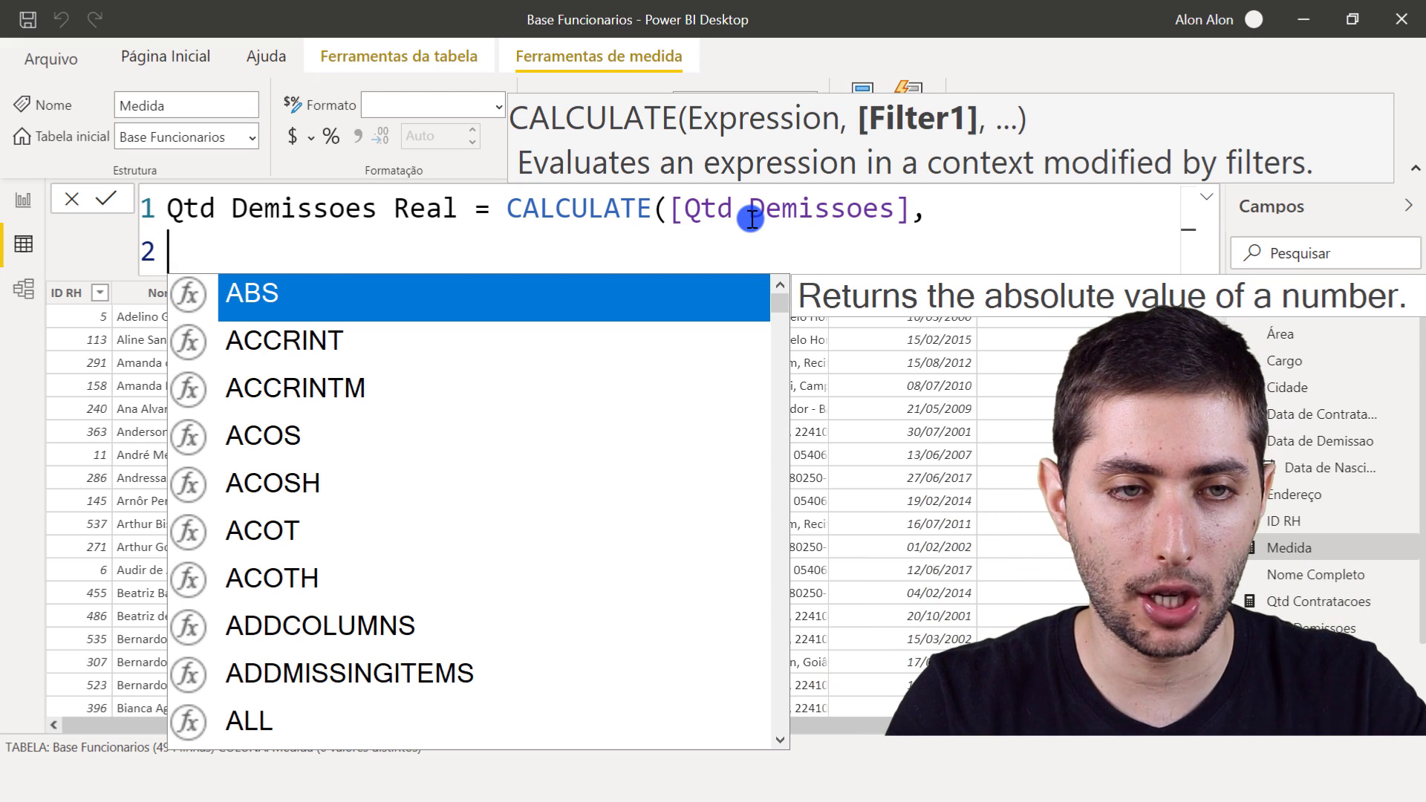
pyautogui.write('usereal')
pyautogui.press('BackSpace')
pyautogui.press('BackSpace')
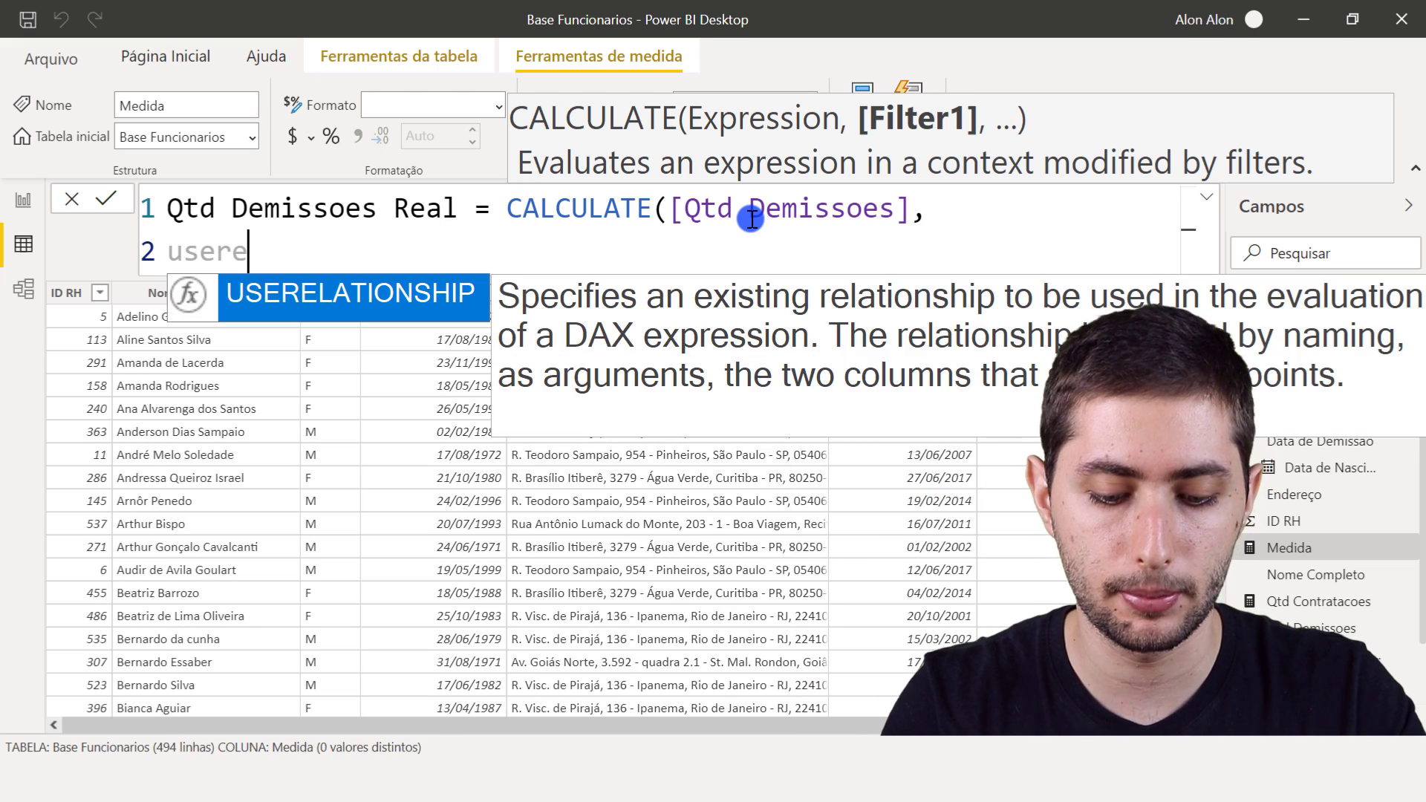
pyautogui.write('l')
pyautogui.press('Tab')
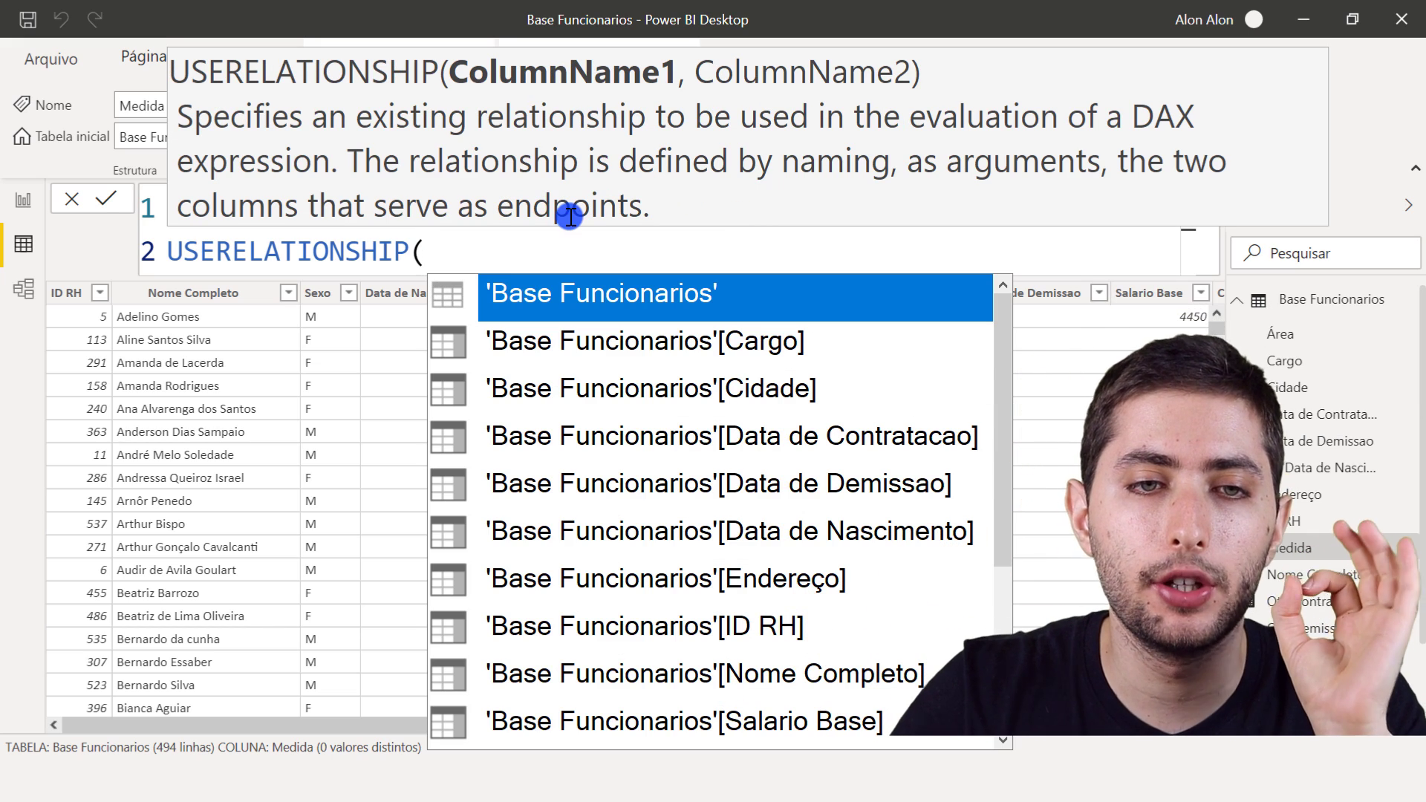
pyautogui.hotkey('ctrl', '2')
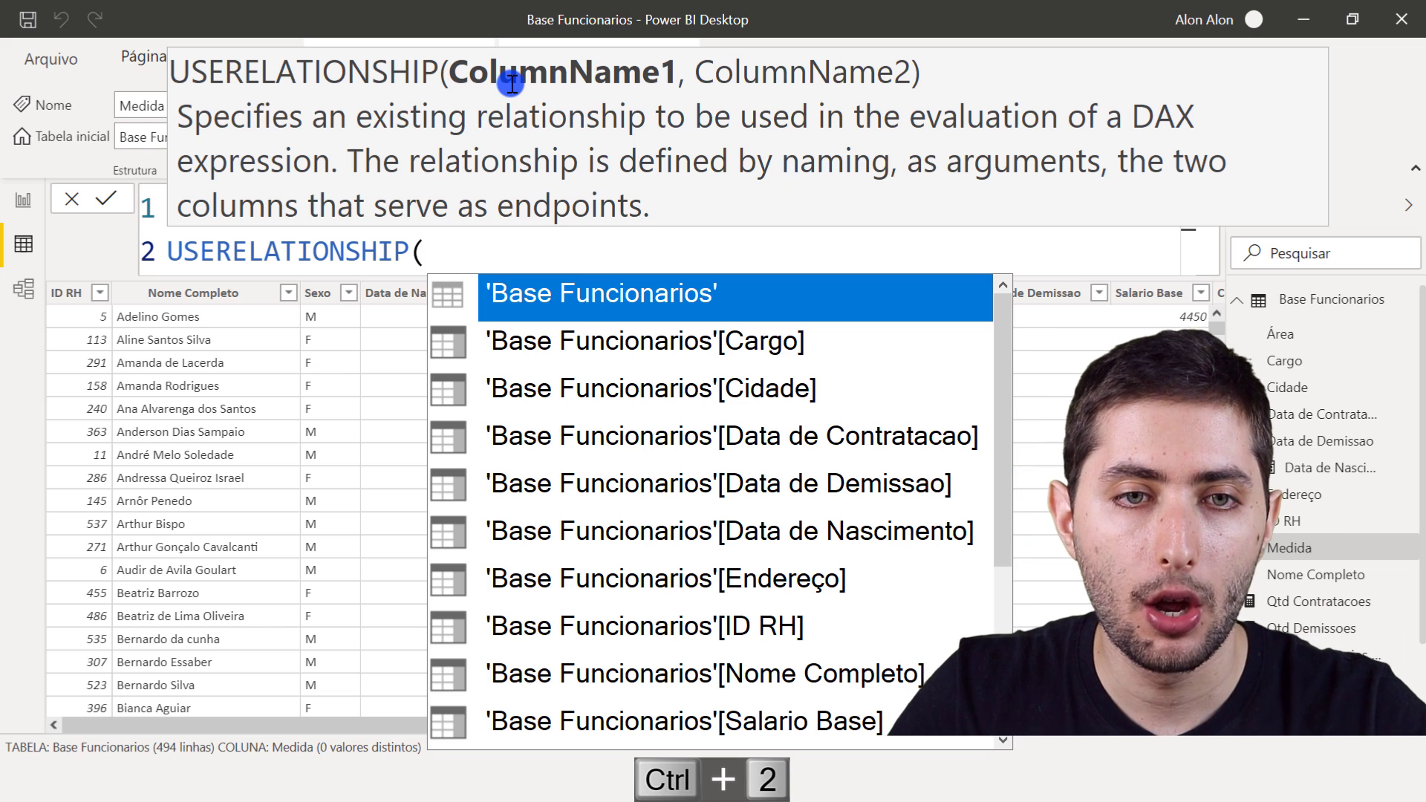
pyautogui.moveTo(432, 51)
pyautogui.mouseDown()
pyautogui.moveTo(719, 91)
pyautogui.moveTo(918, 91)
pyautogui.mouseUp()
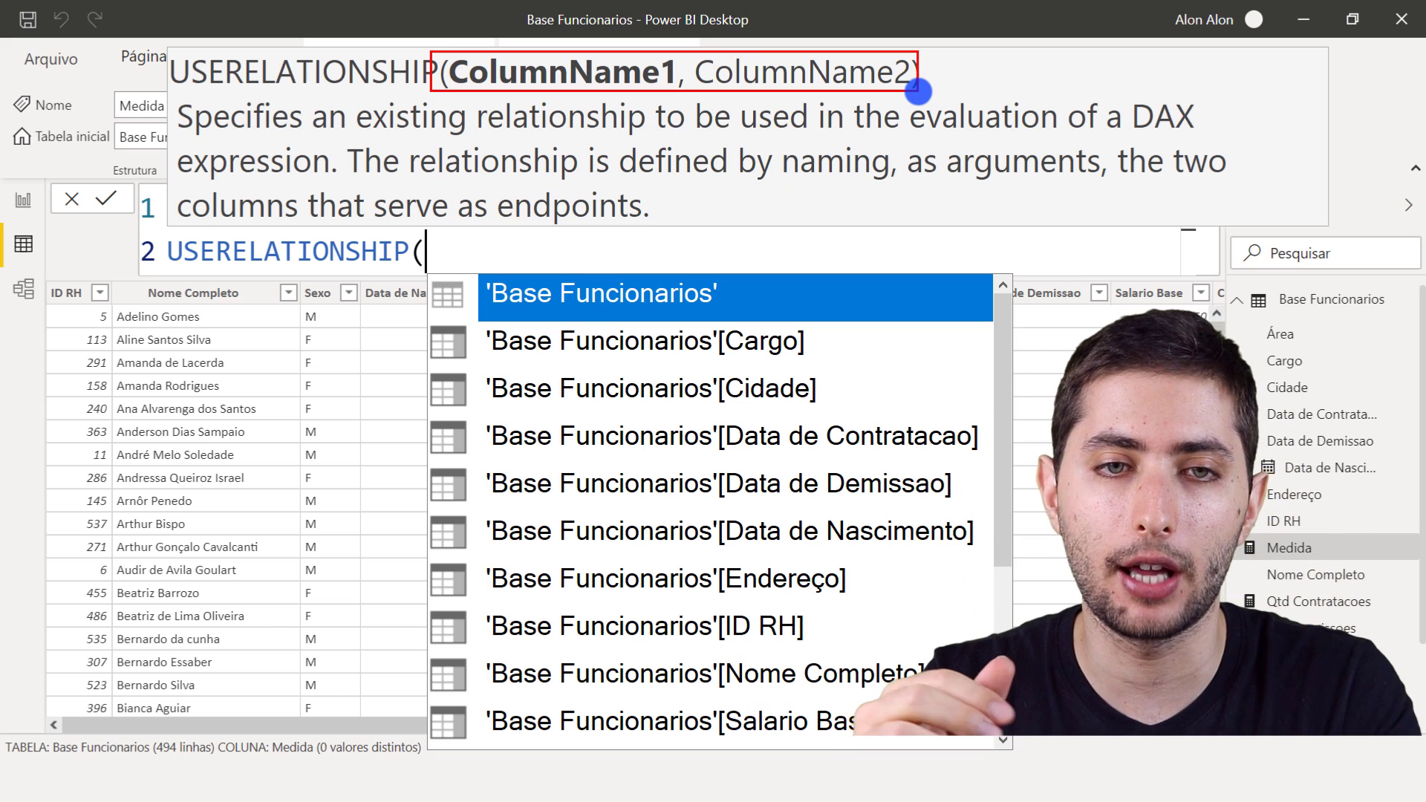
pyautogui.press('Escape')
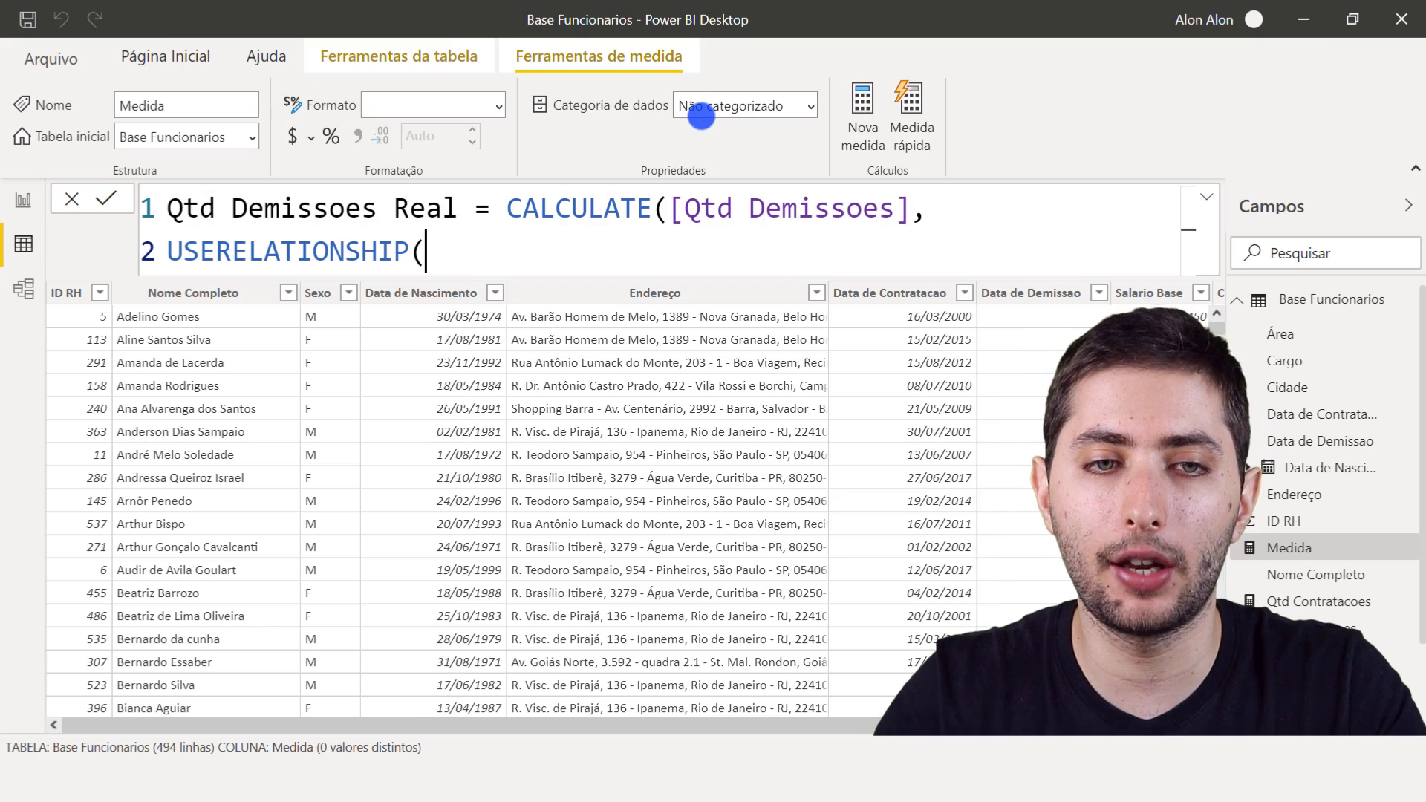
pyautogui.press('BackSpace')
pyautogui.write('(')
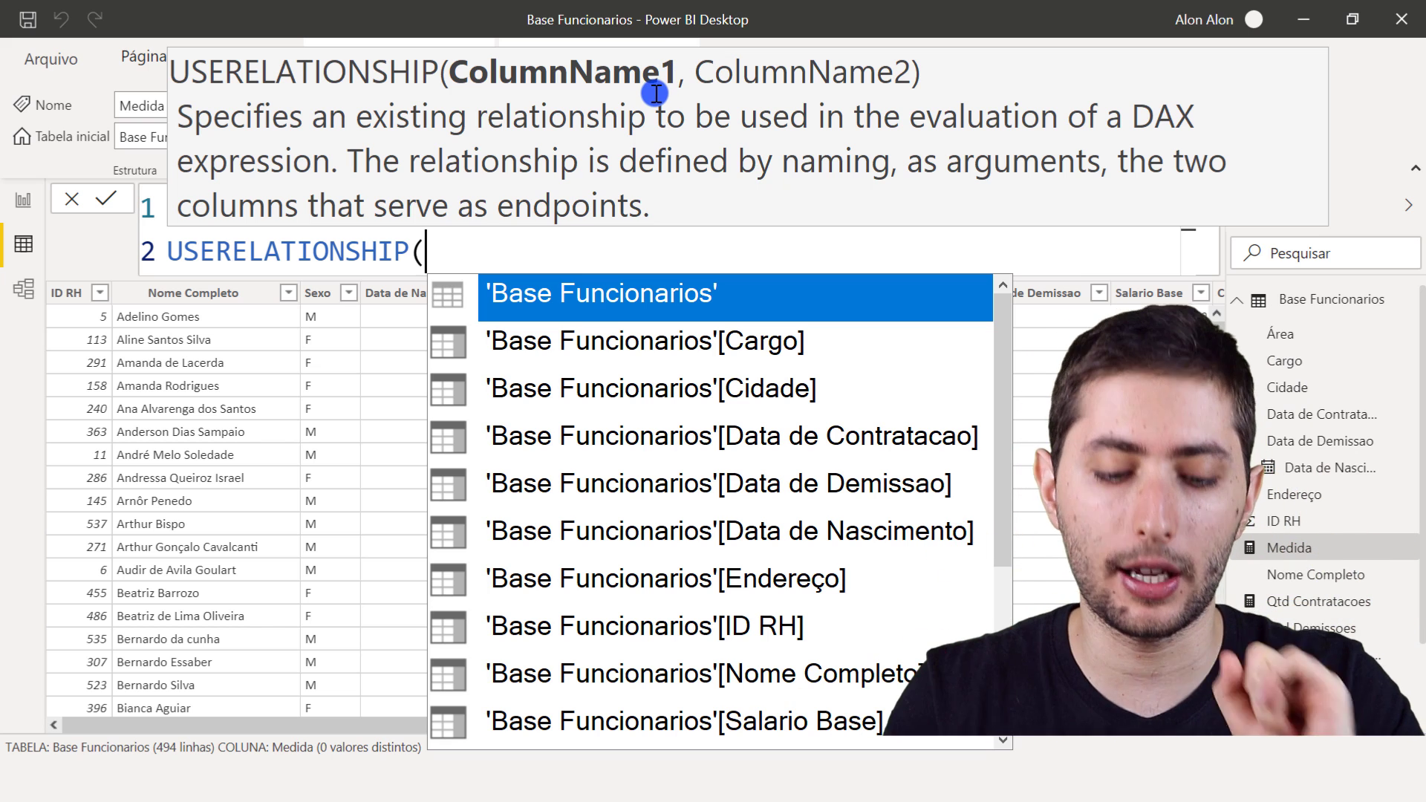
# - Complete USERELATIONSHIP with 'Base Funcionarios'[Data de Demissao] and Calendario[Datas], close both functions and commit the measure
pyautogui.write('data de')
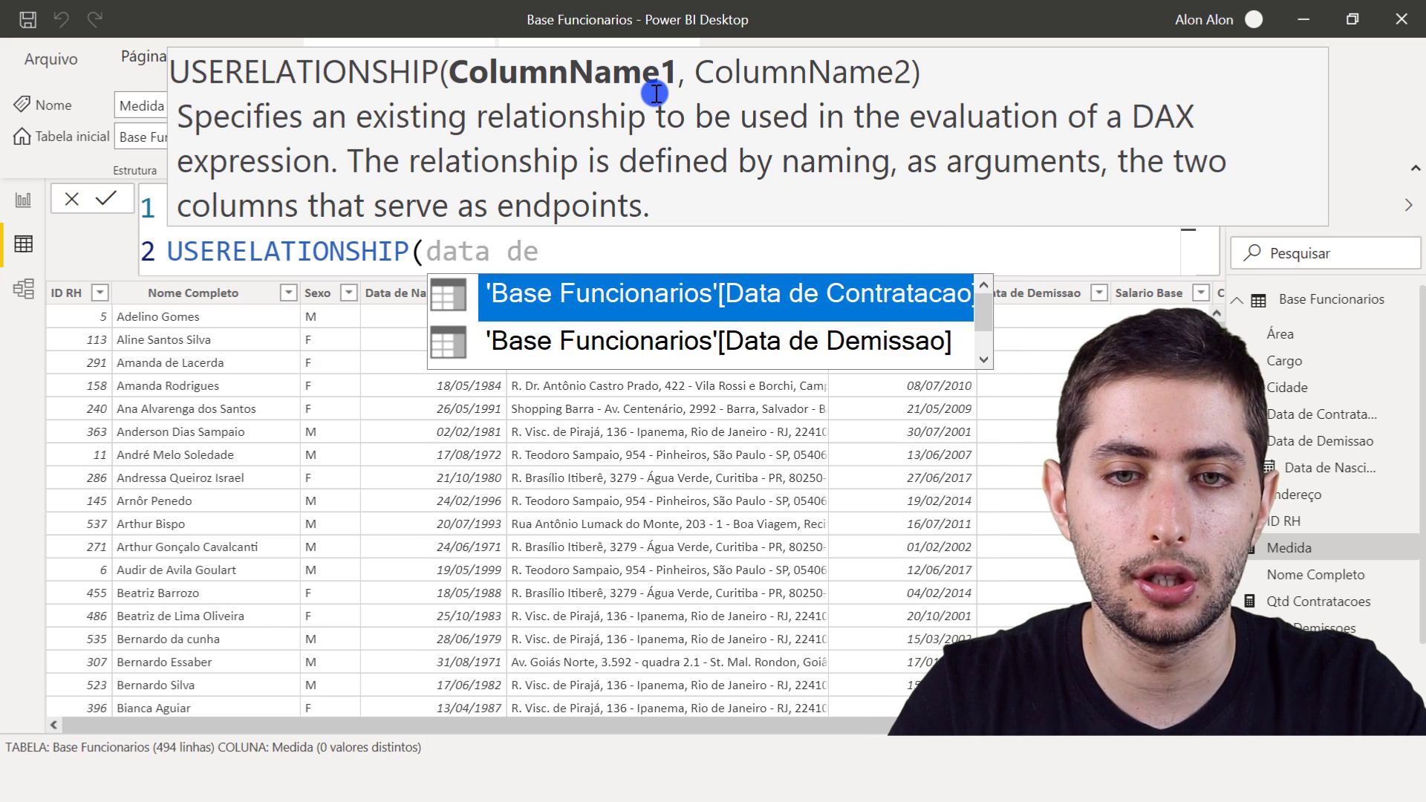
pyautogui.press('Down')
pyautogui.press('Tab')
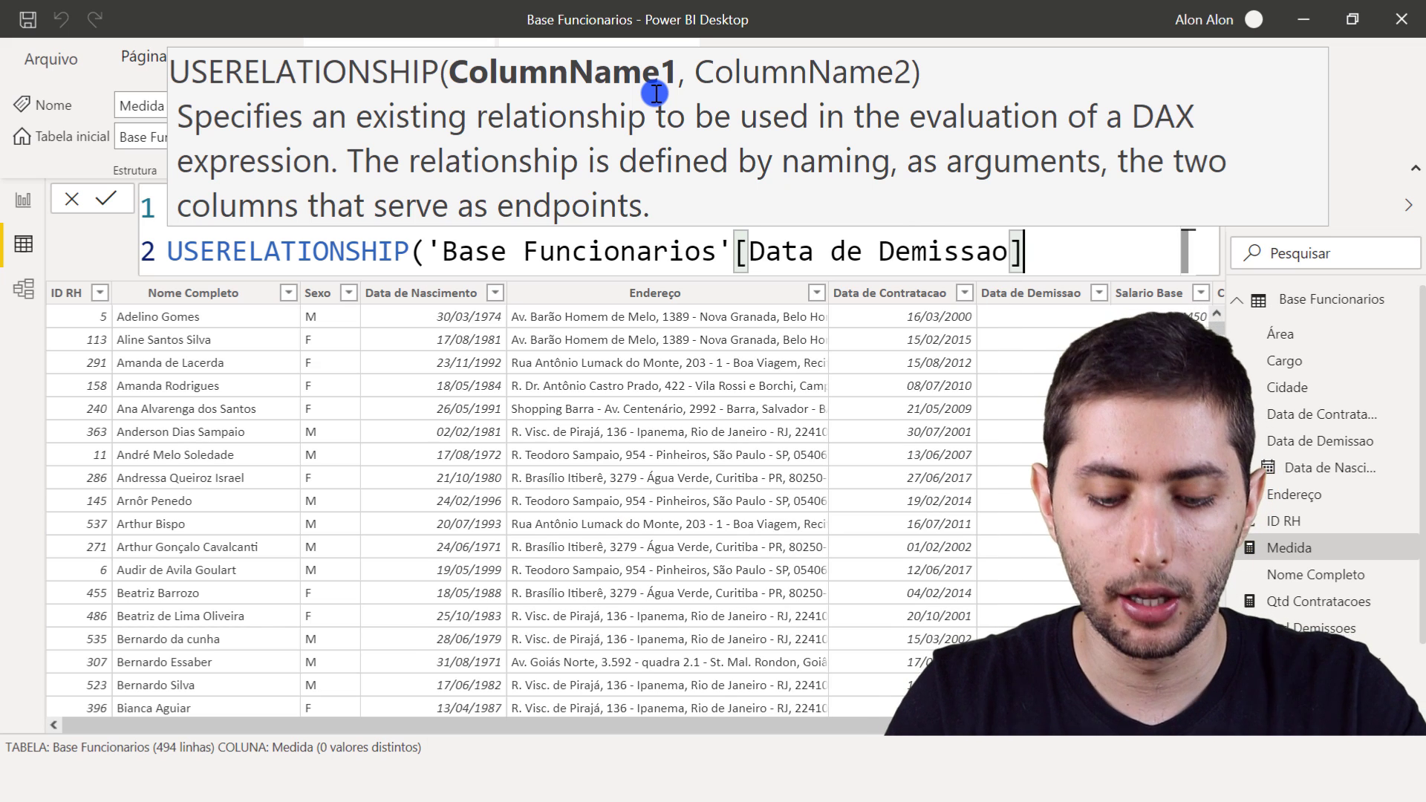
pyautogui.write(',datas')
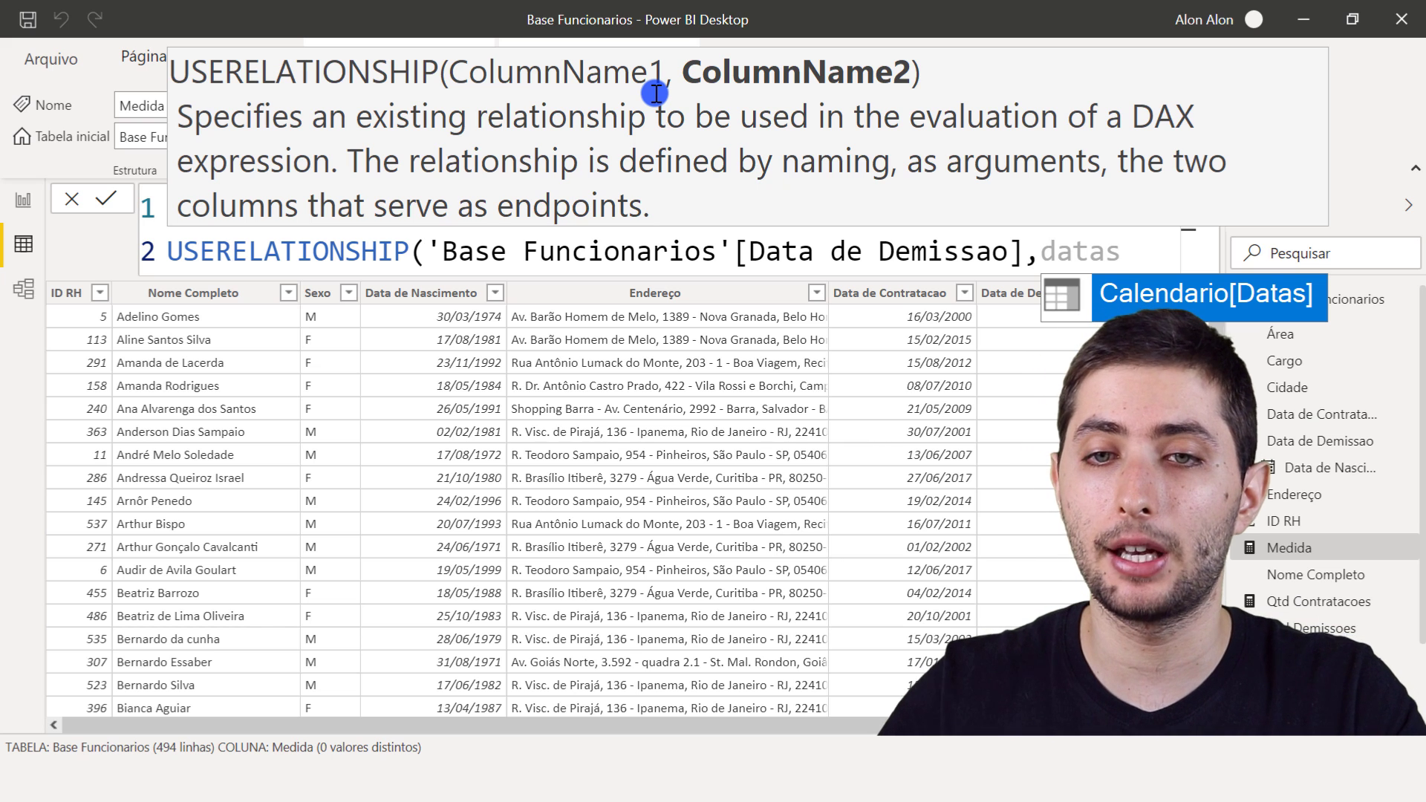
pyautogui.press('Tab')
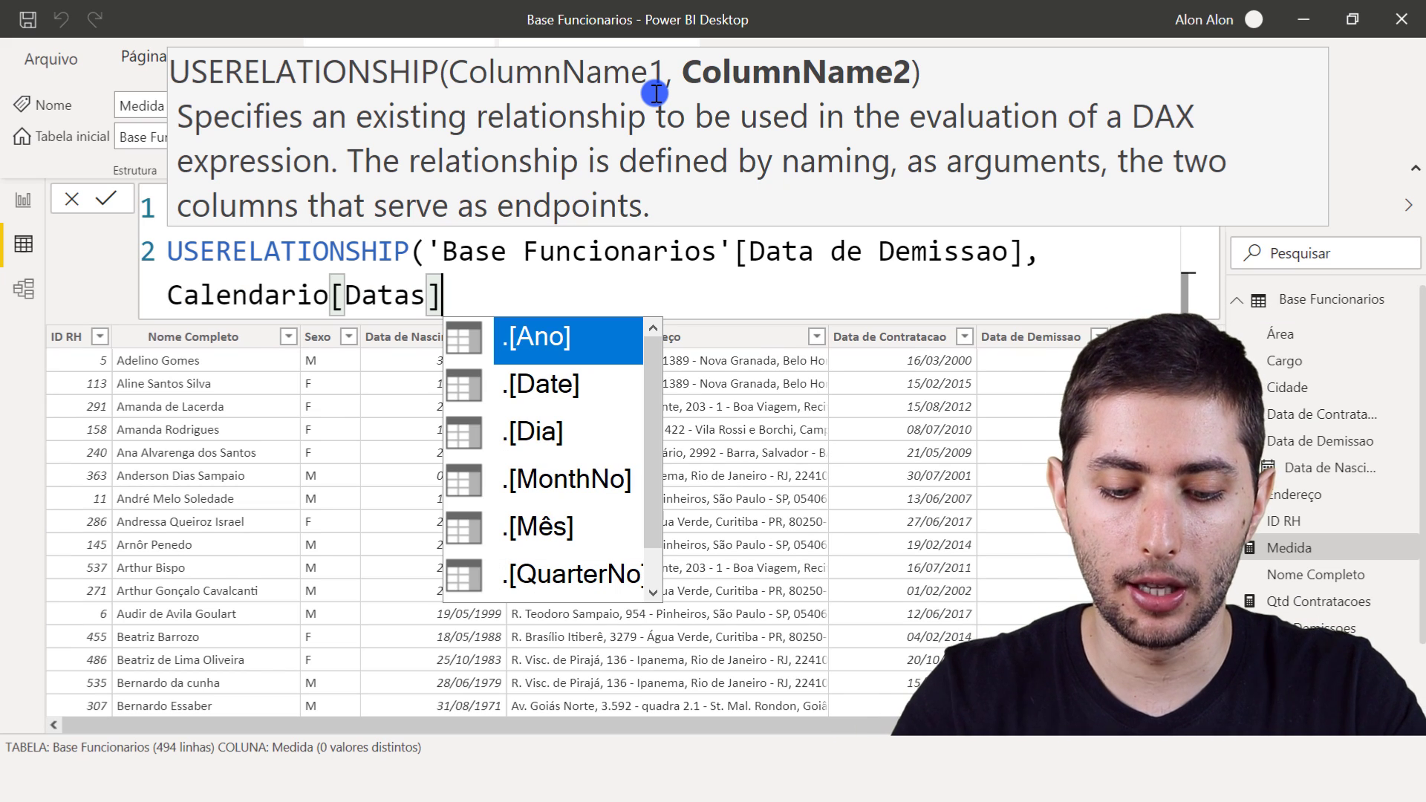
pyautogui.write(')')
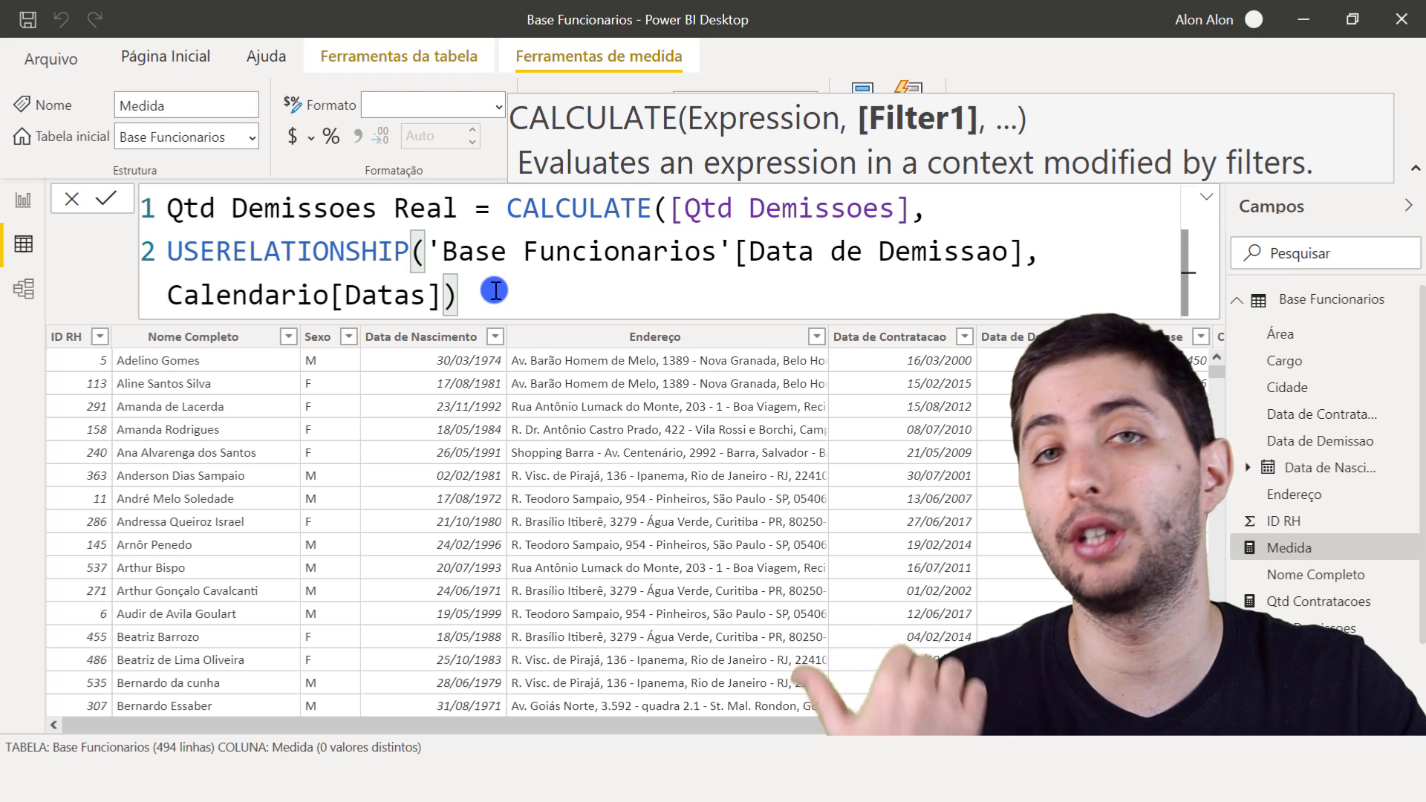
pyautogui.write(')')
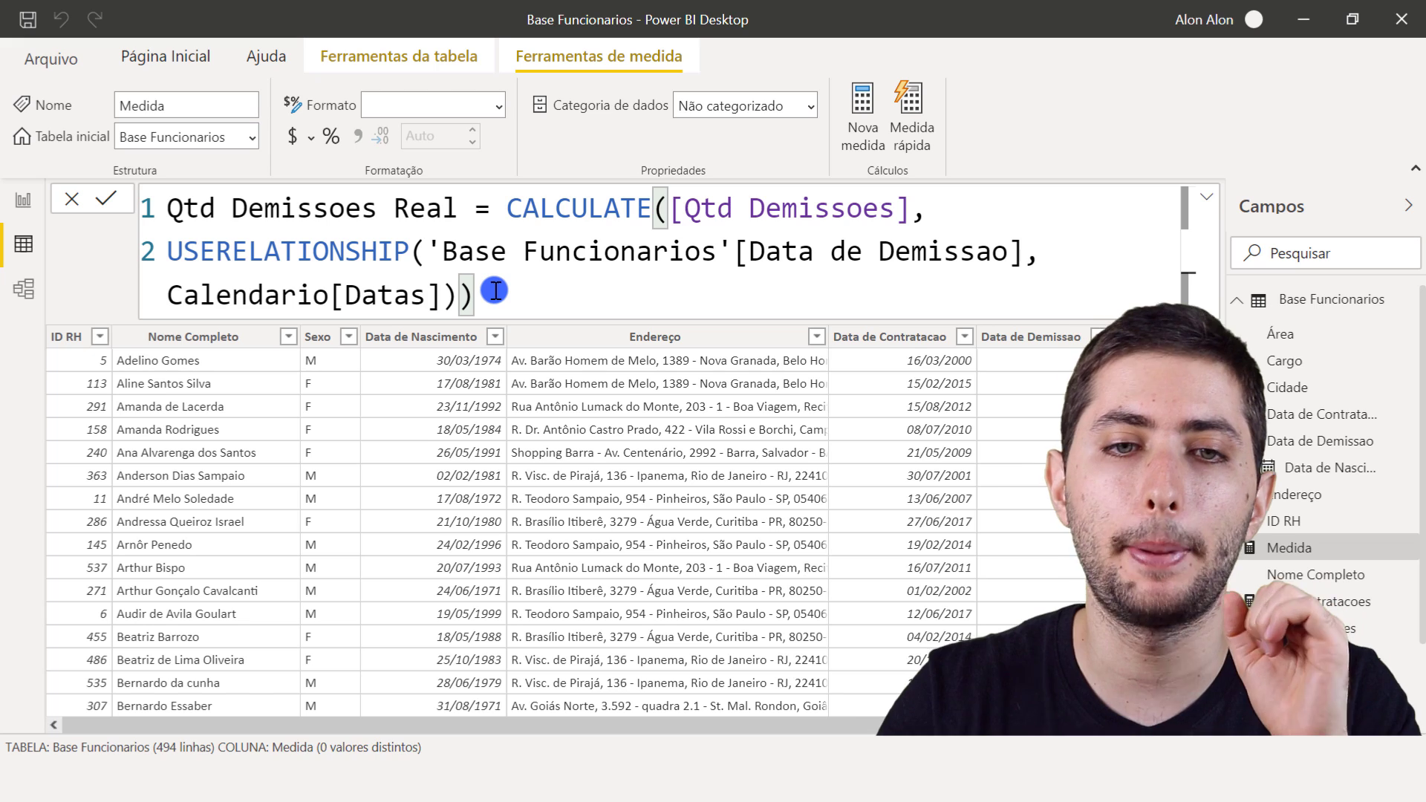
pyautogui.press('Return')
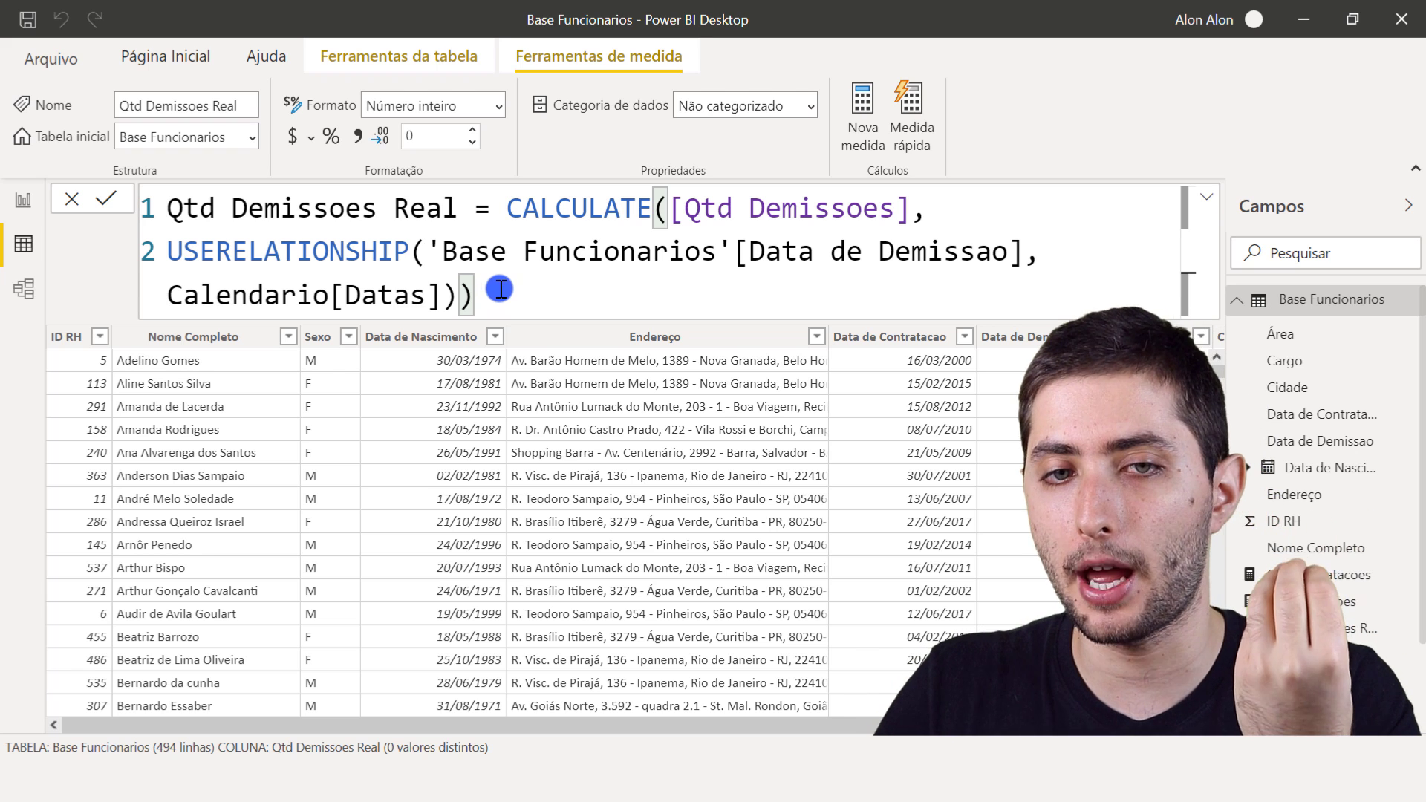
pyautogui.moveTo(673, 211); pyautogui.dragTo(919, 210)
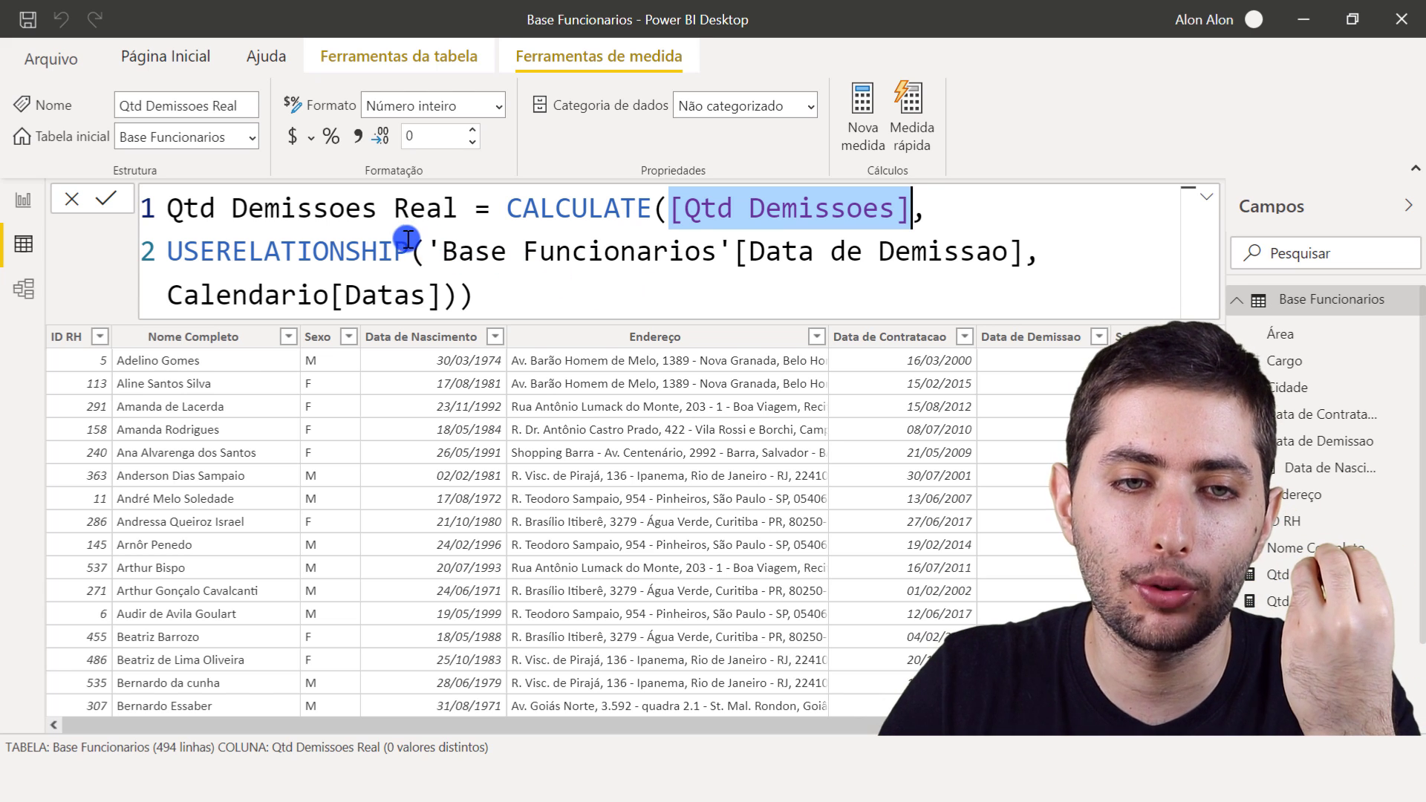
pyautogui.moveTo(394, 252); pyautogui.dragTo(829, 311)
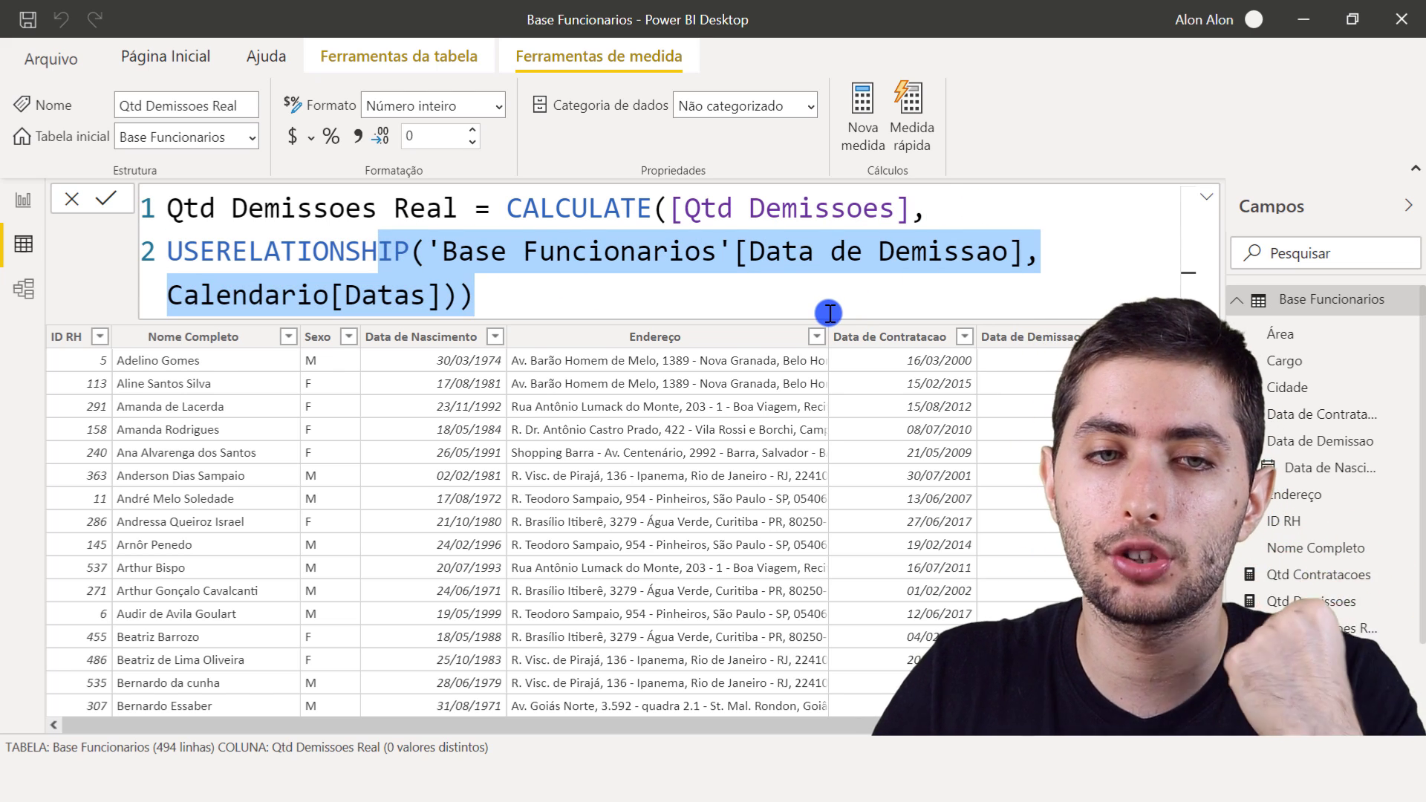
# - Replace Qtd Demissoes with Qtd Demissoes Real in the values of the report's yearly column chart
pyautogui.click(29, 212)
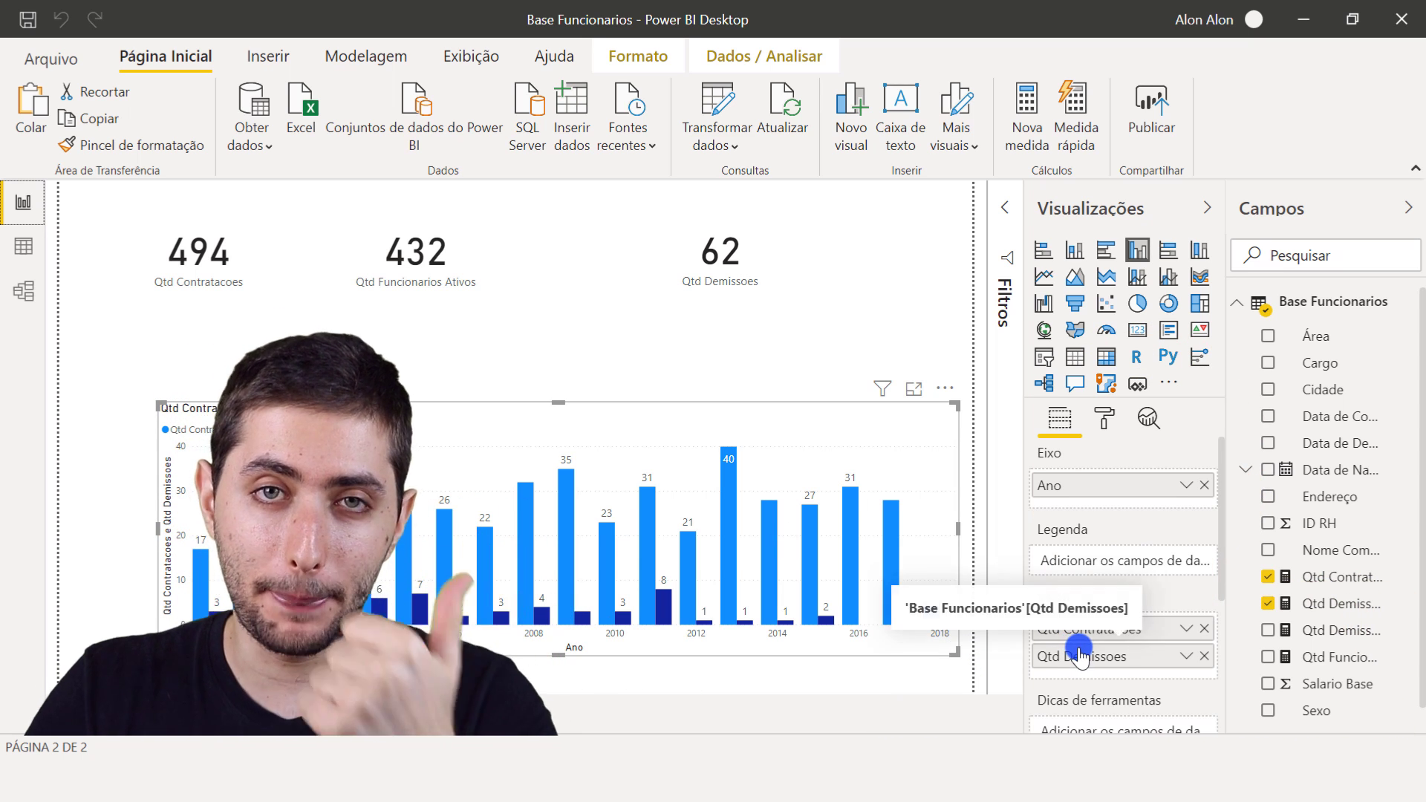
pyautogui.click(1335, 605)
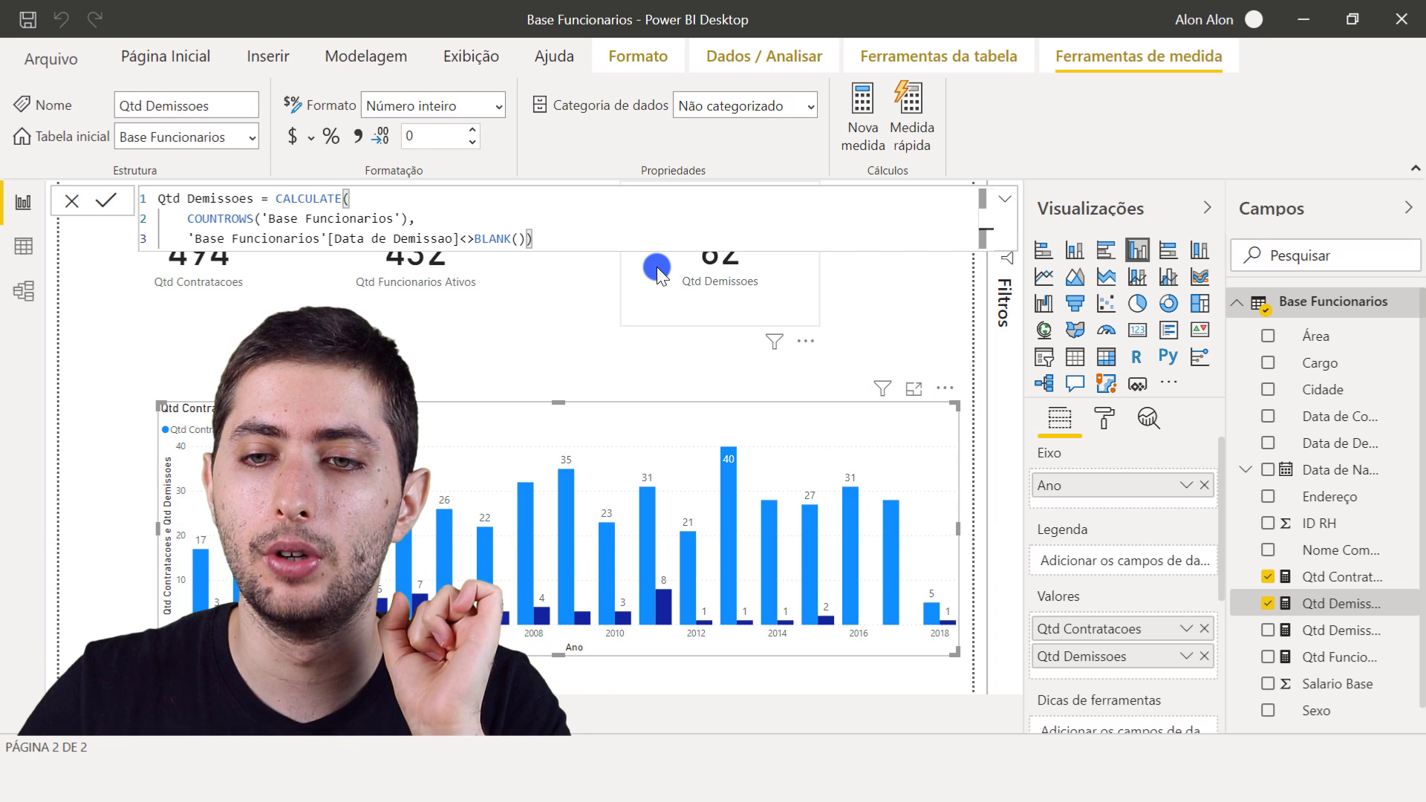
pyautogui.click(1203, 656)
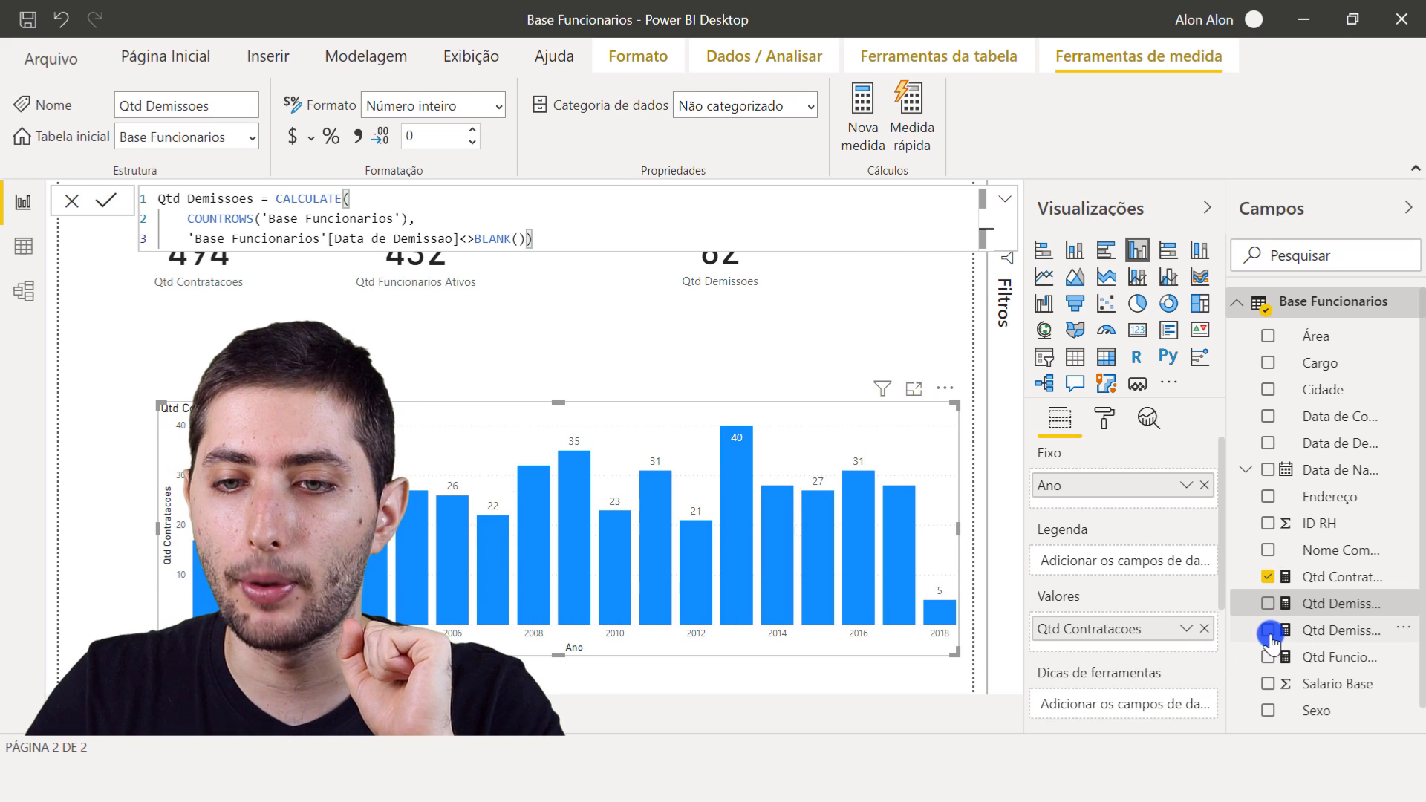
pyautogui.moveTo(1225, 643); pyautogui.dragTo(1175, 644)
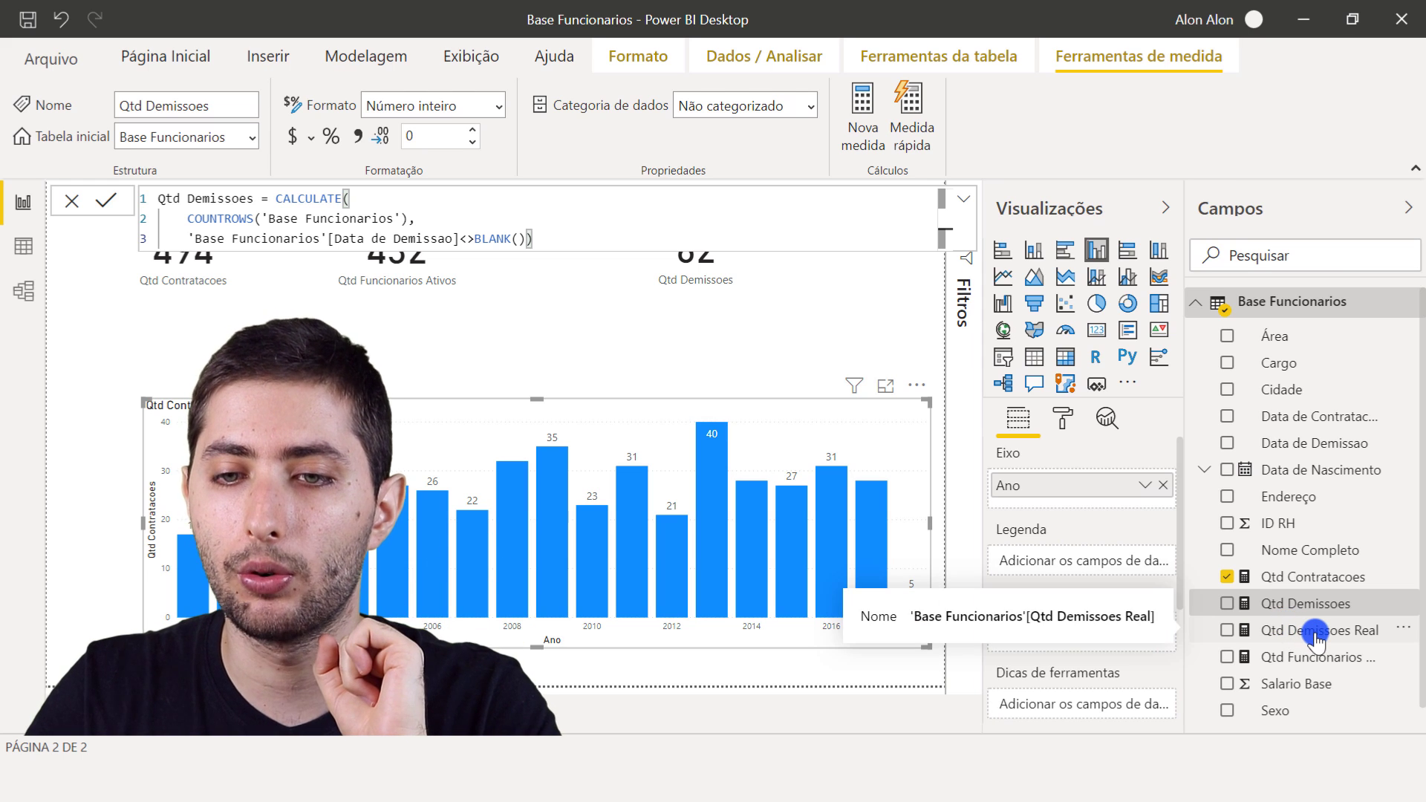
pyautogui.moveTo(1308, 633); pyautogui.dragTo(1125, 631)
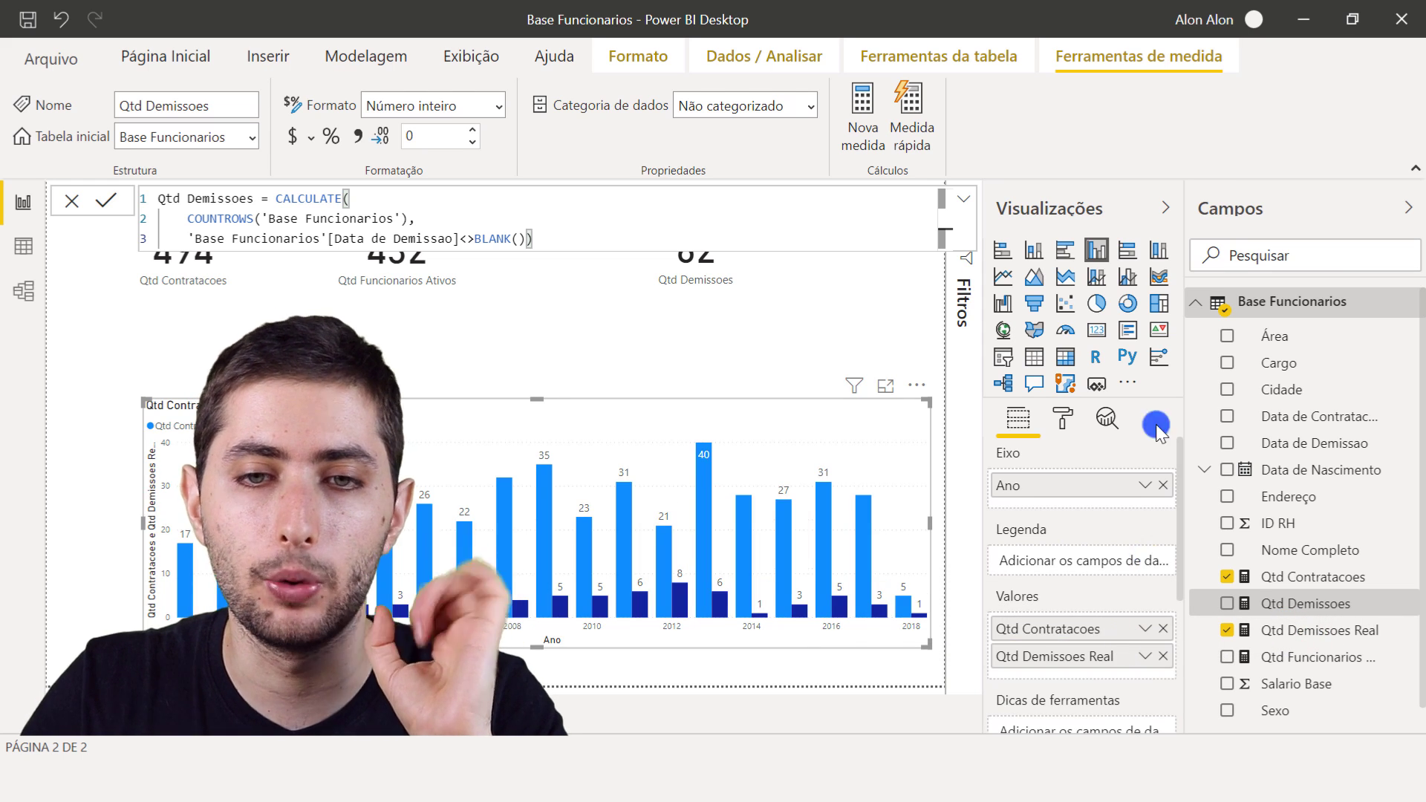
# - Enlarge the view of the yearly column chart and examine its hirings and dismissals for 2001
pyautogui.click(1164, 208)
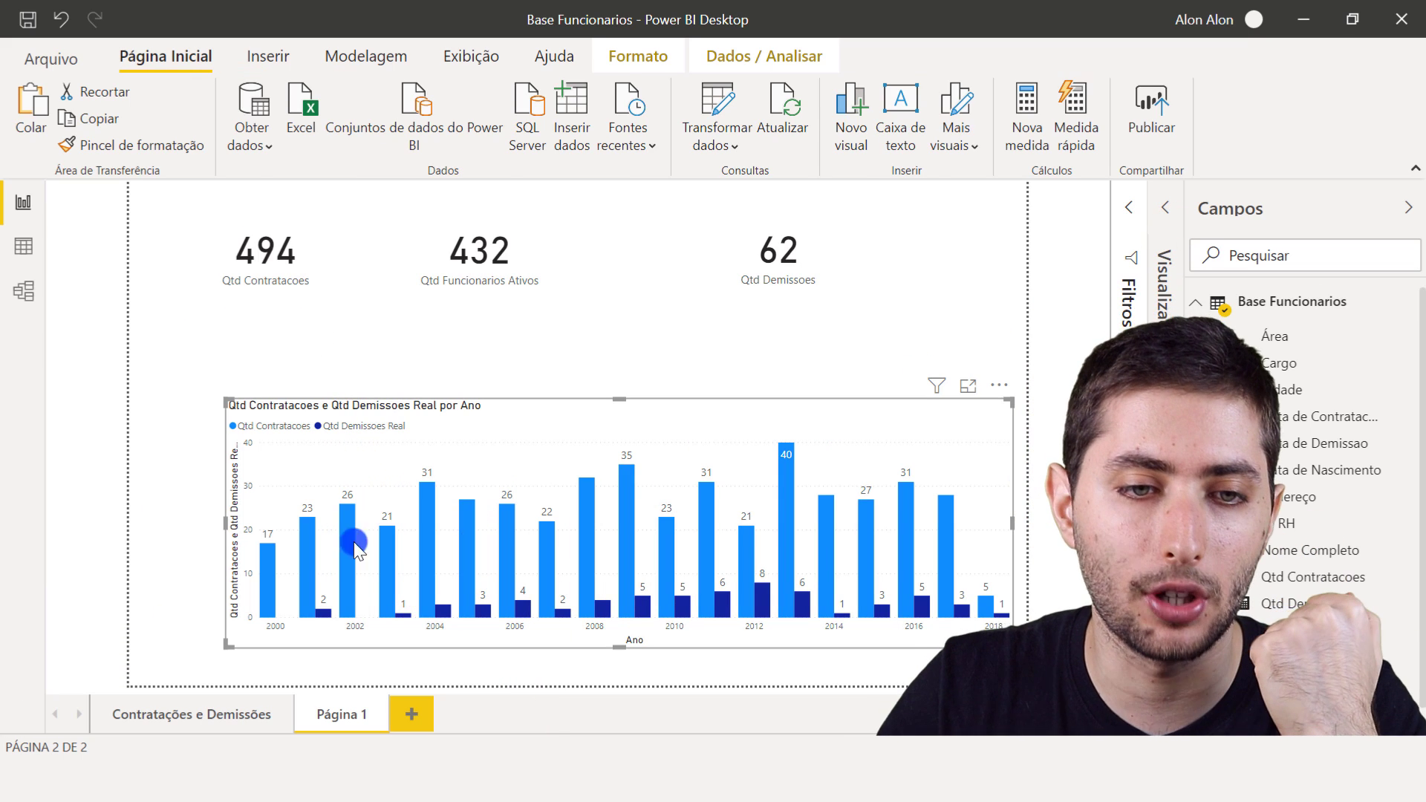
pyautogui.click(297, 464)
pyautogui.moveTo(270, 580)
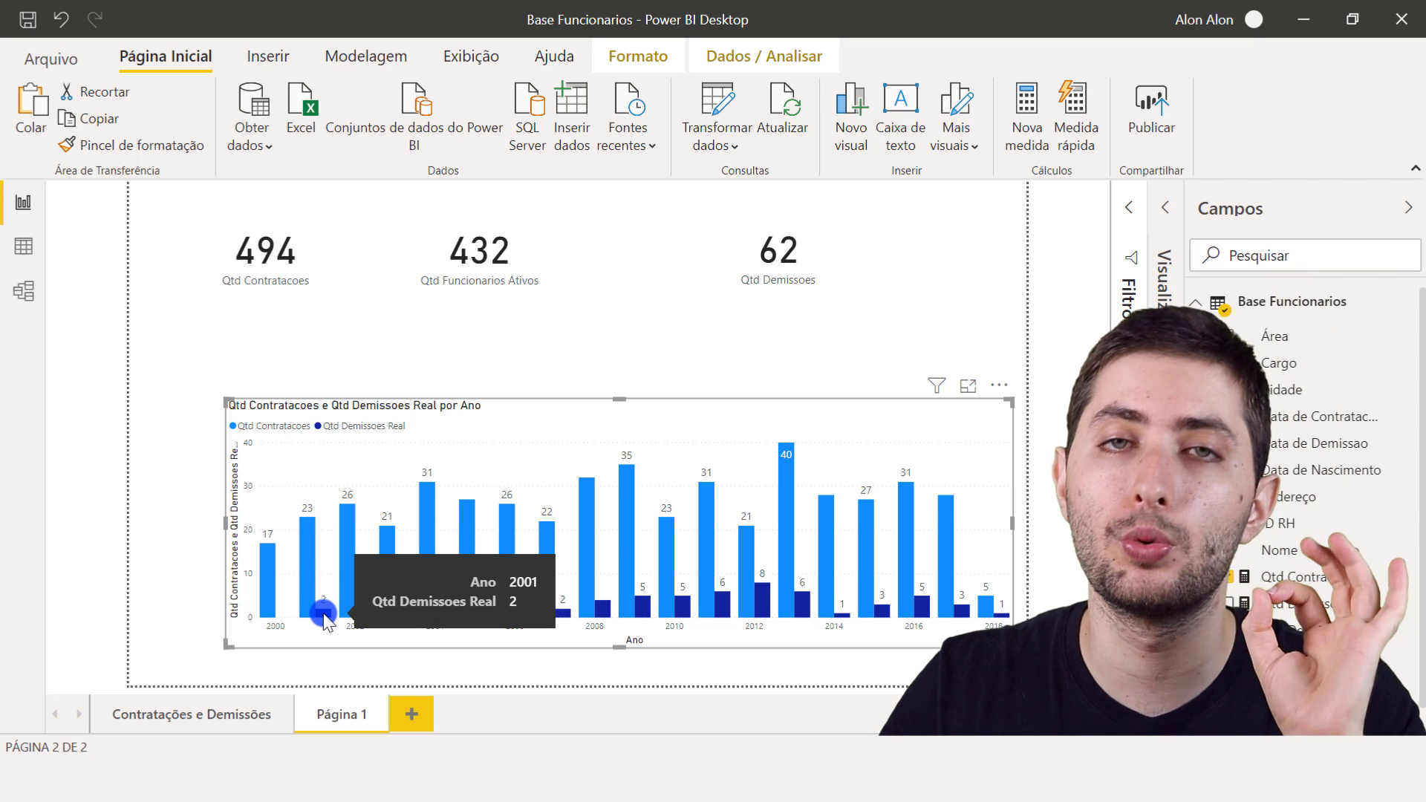
# - Check the 2001 dismissals by filtering Data de Demissao to 2001 in the Base Funcionarios table data, and clear the filter
pyautogui.click(23, 246)
pyautogui.click(1052, 385)
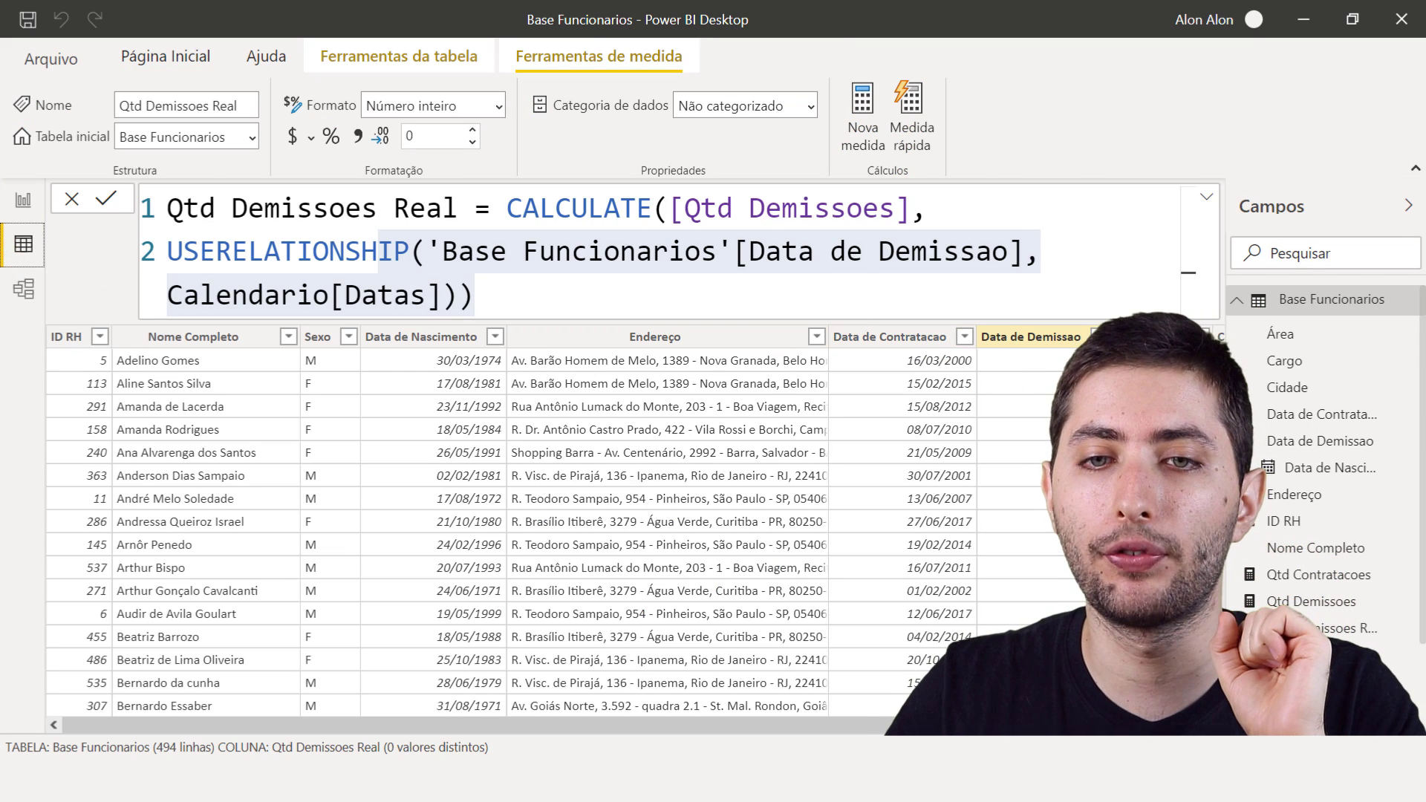
pyautogui.click(1093, 336)
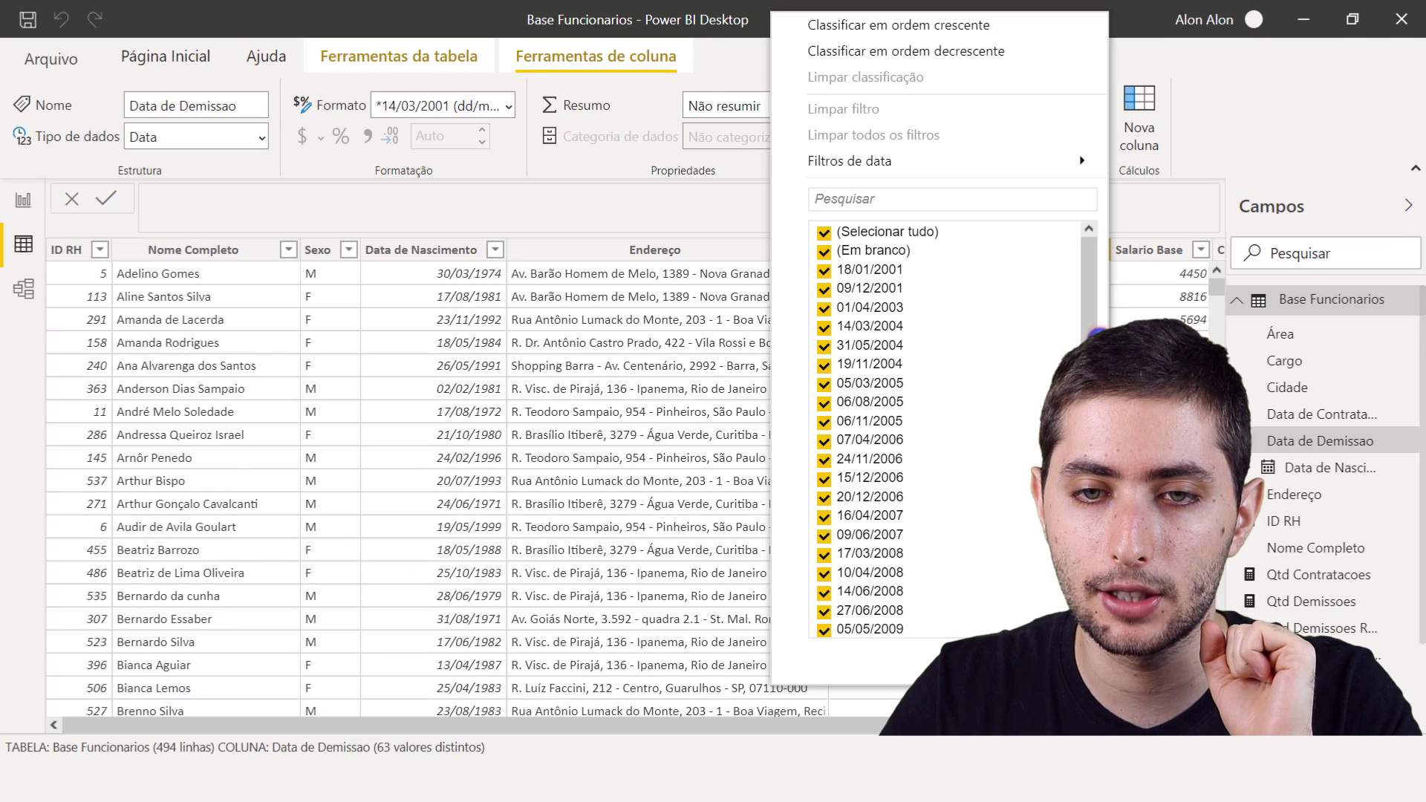
pyautogui.click(915, 198)
pyautogui.write('2001')
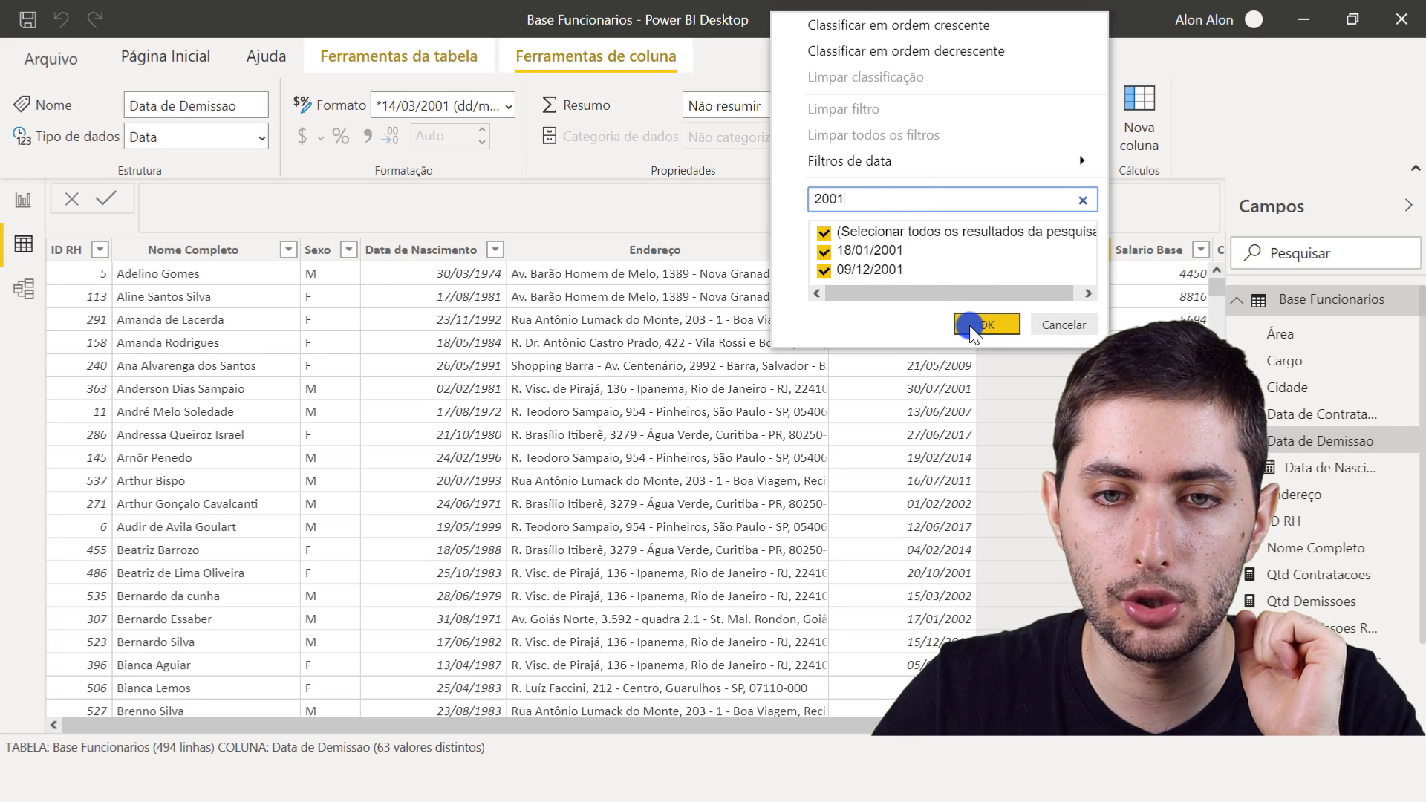
pyautogui.click(969, 322)
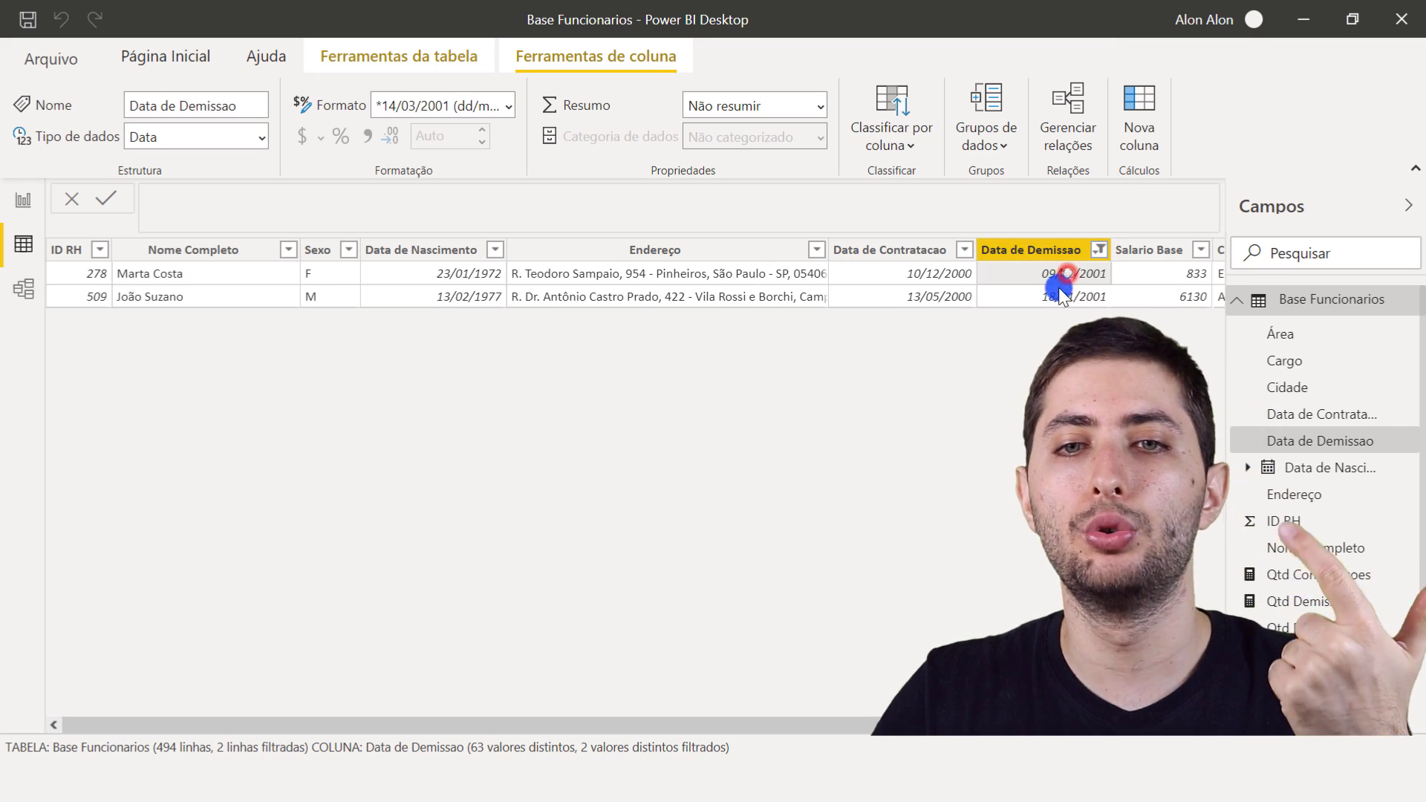
pyautogui.click(1099, 250)
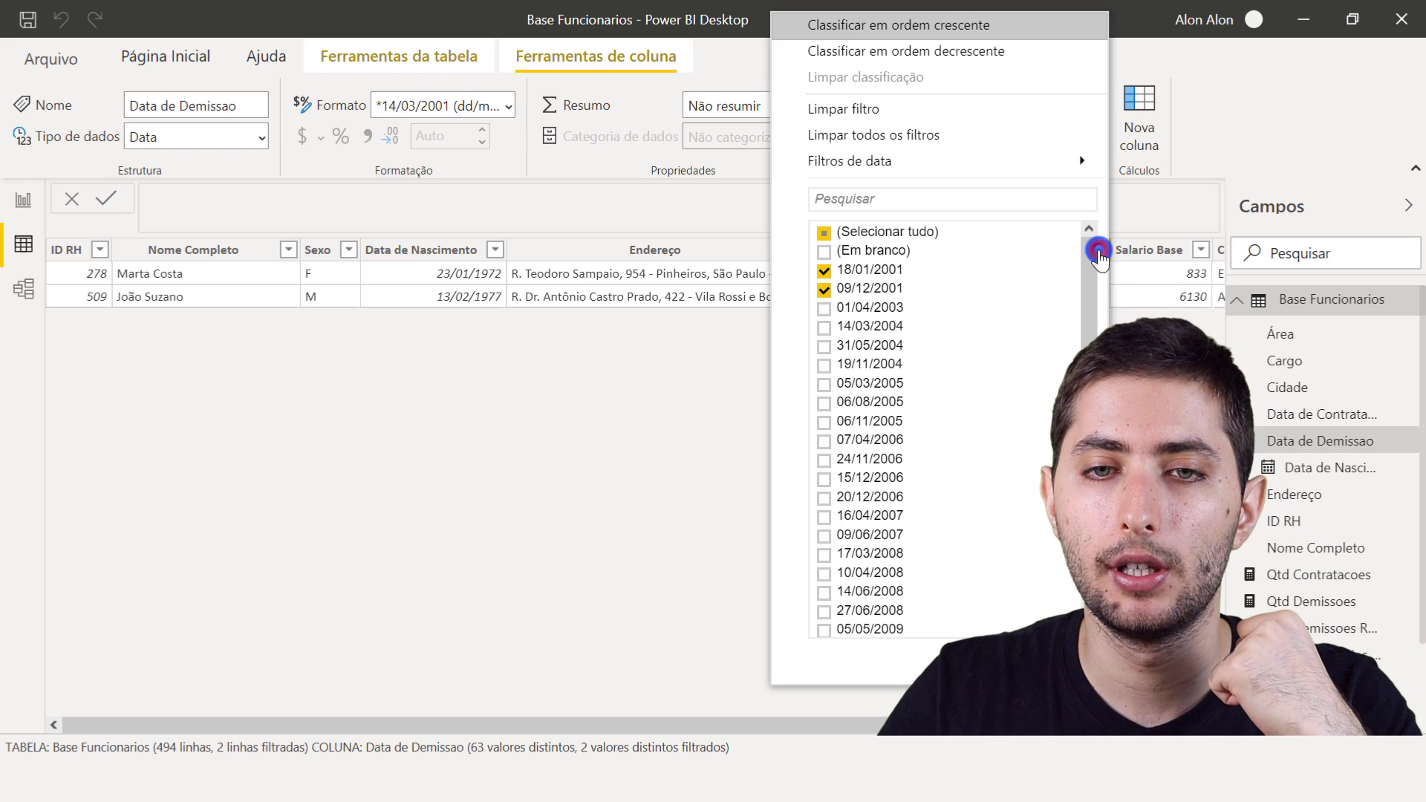
pyautogui.click(824, 108)
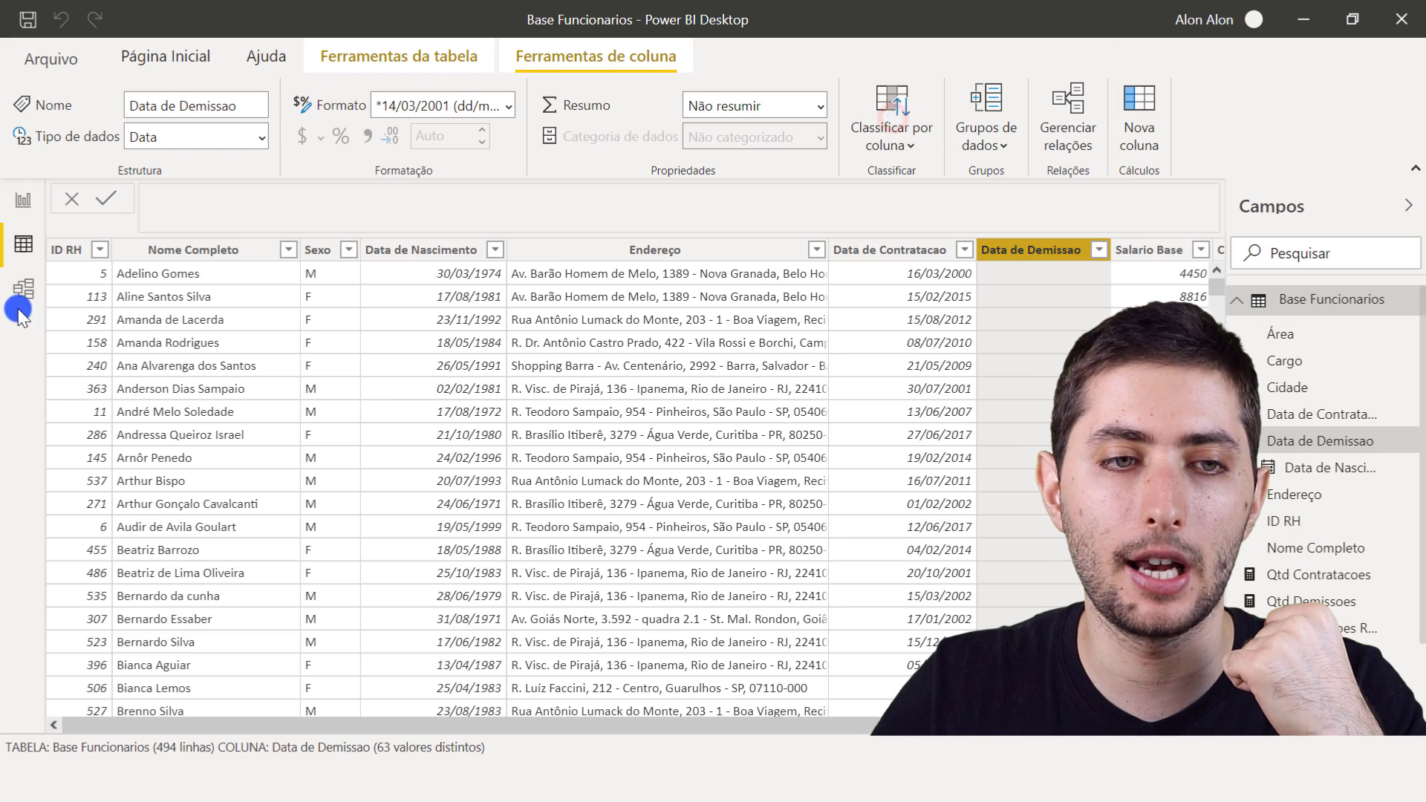
# - Return to the report and examine the hirings and real dismissals for 2002 to 2004 in the yearly column chart
pyautogui.click(35, 192)
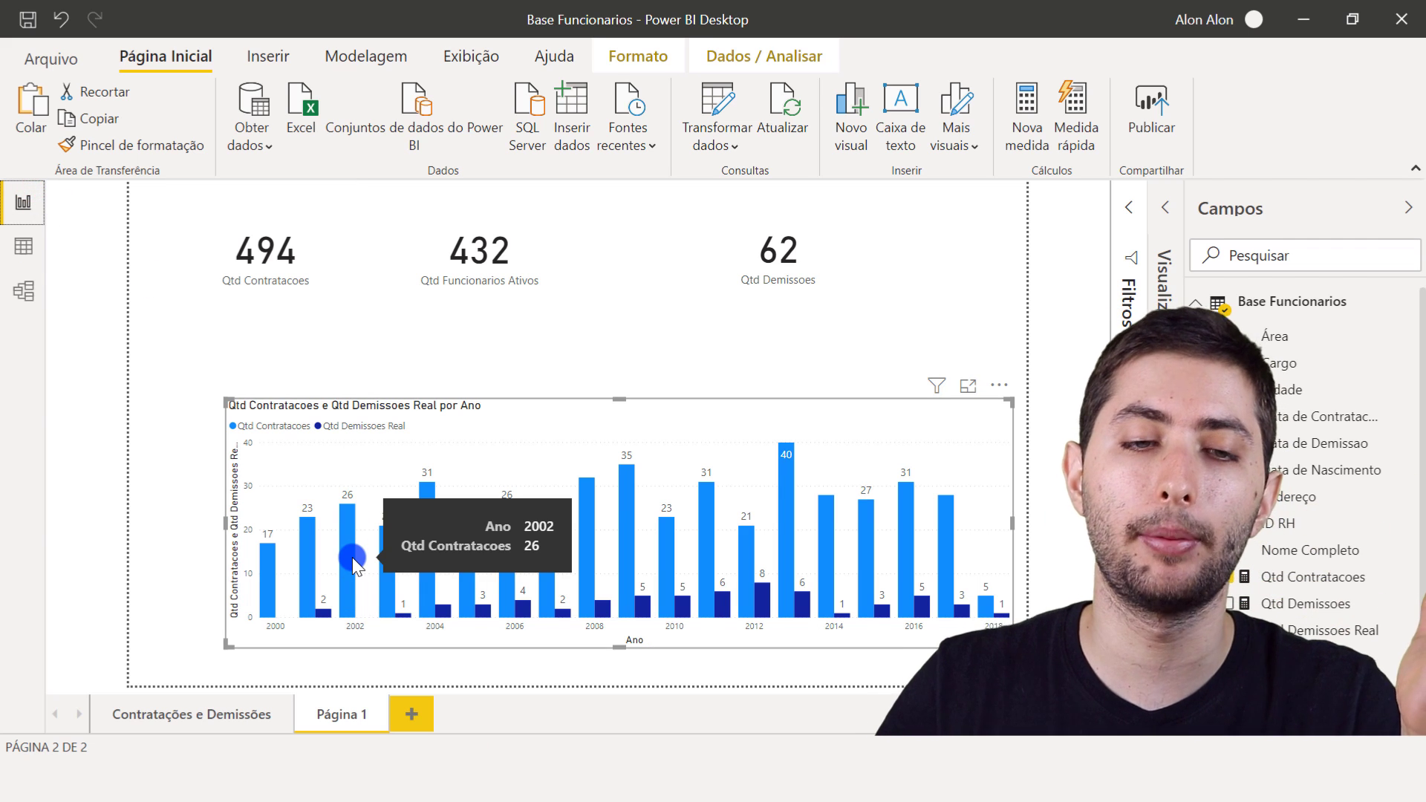
pyautogui.moveTo(390, 597)
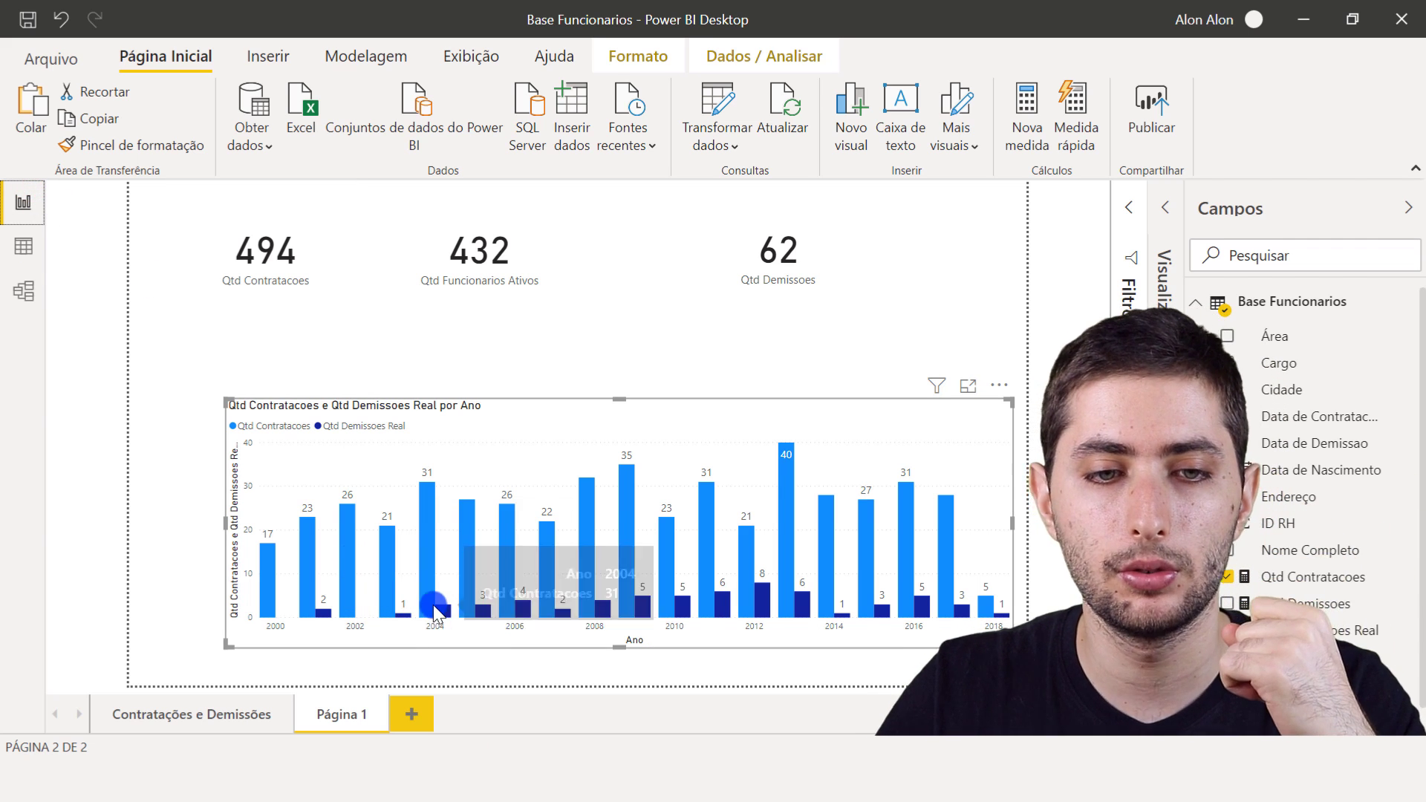
pyautogui.moveTo(447, 615)
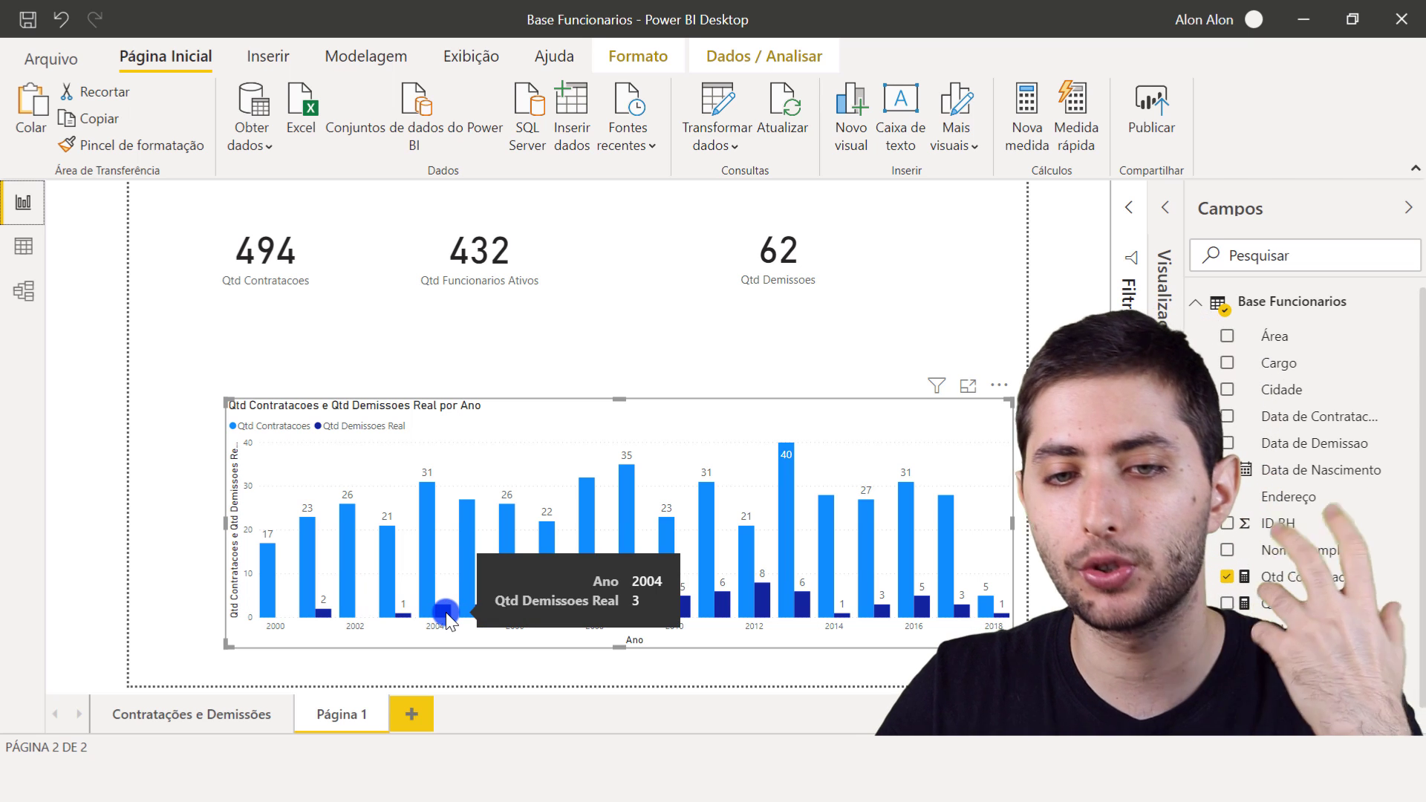
pyautogui.click(450, 337)
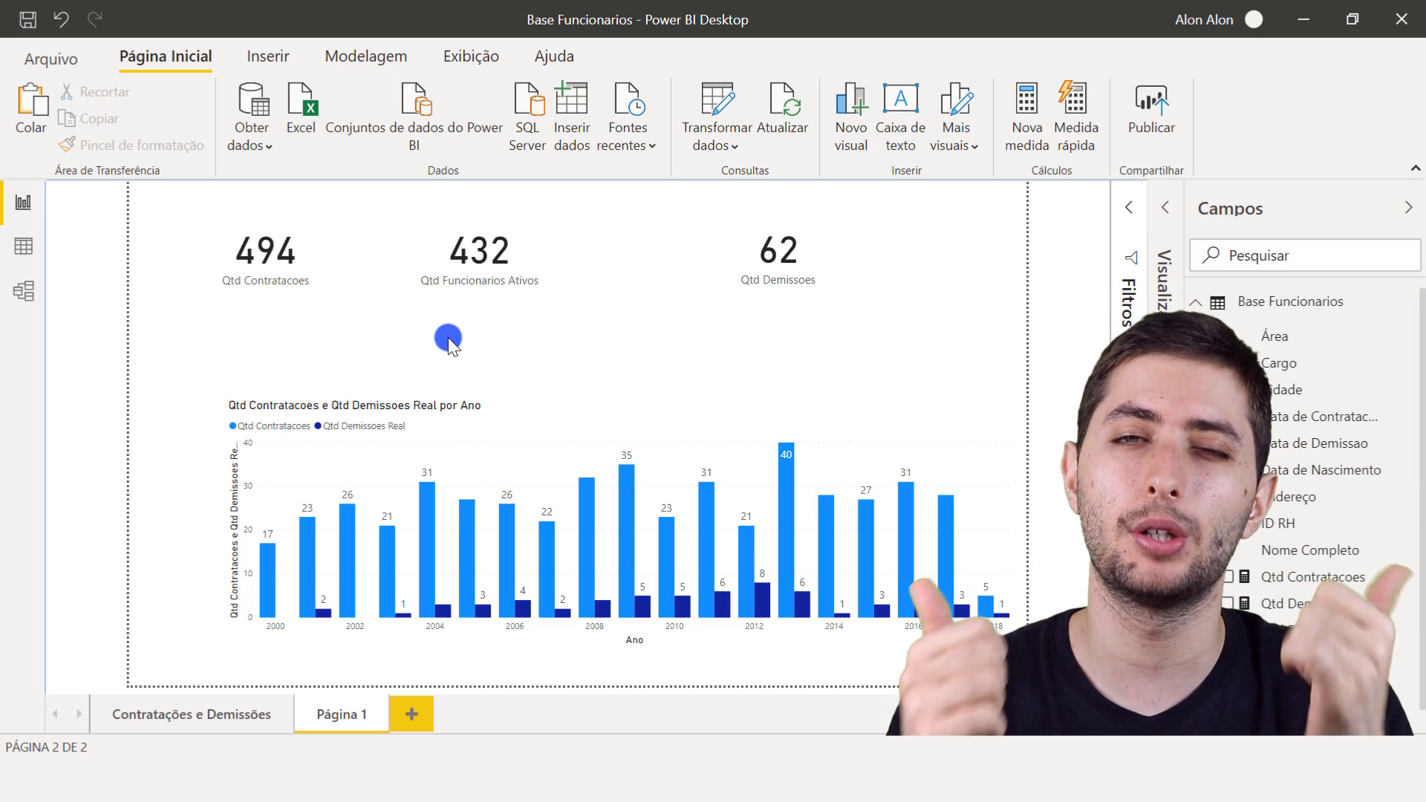
pyautogui.click(577, 408)
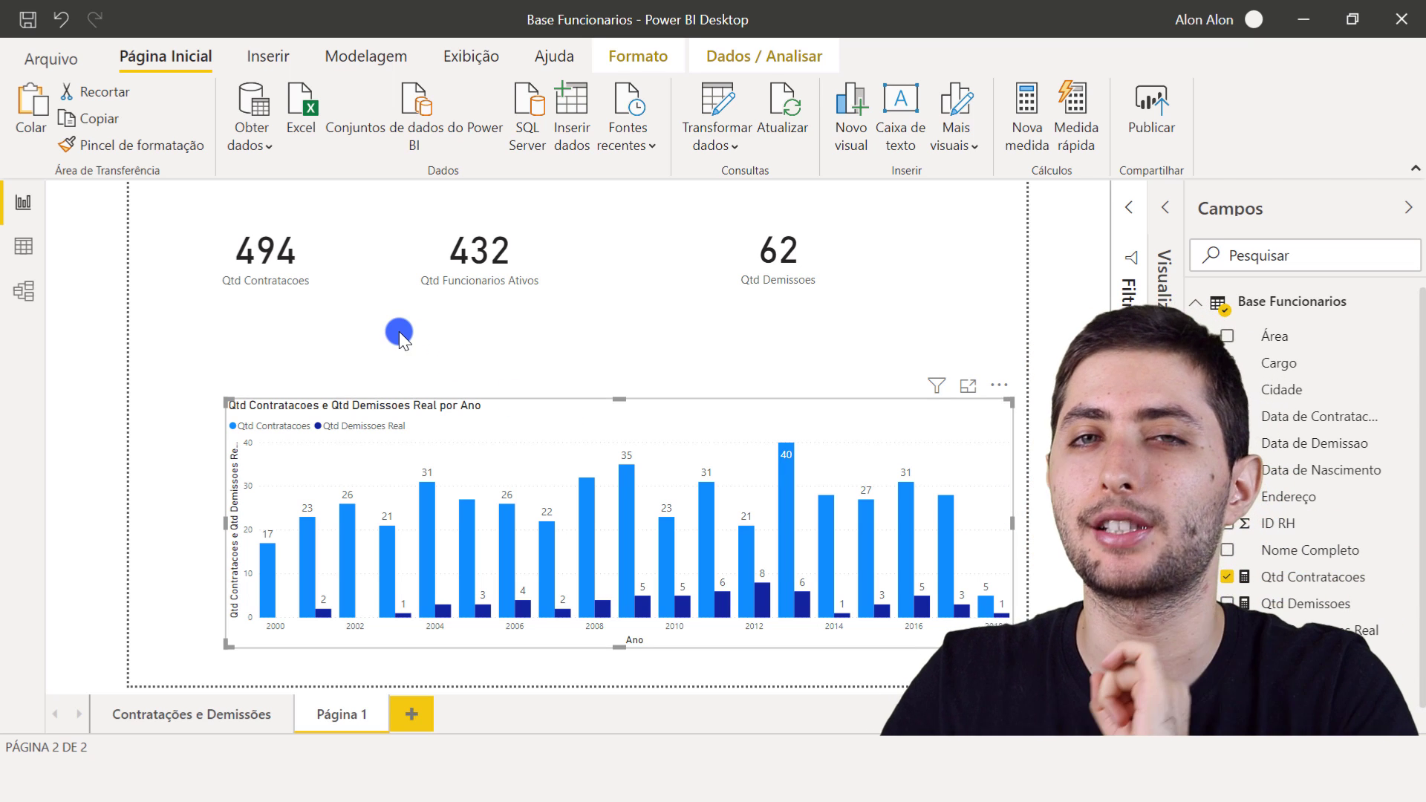
# - Review the active and inactive relationships between Base Funcionarios and Calendario in the model, and return to the report
pyautogui.click(22, 297)
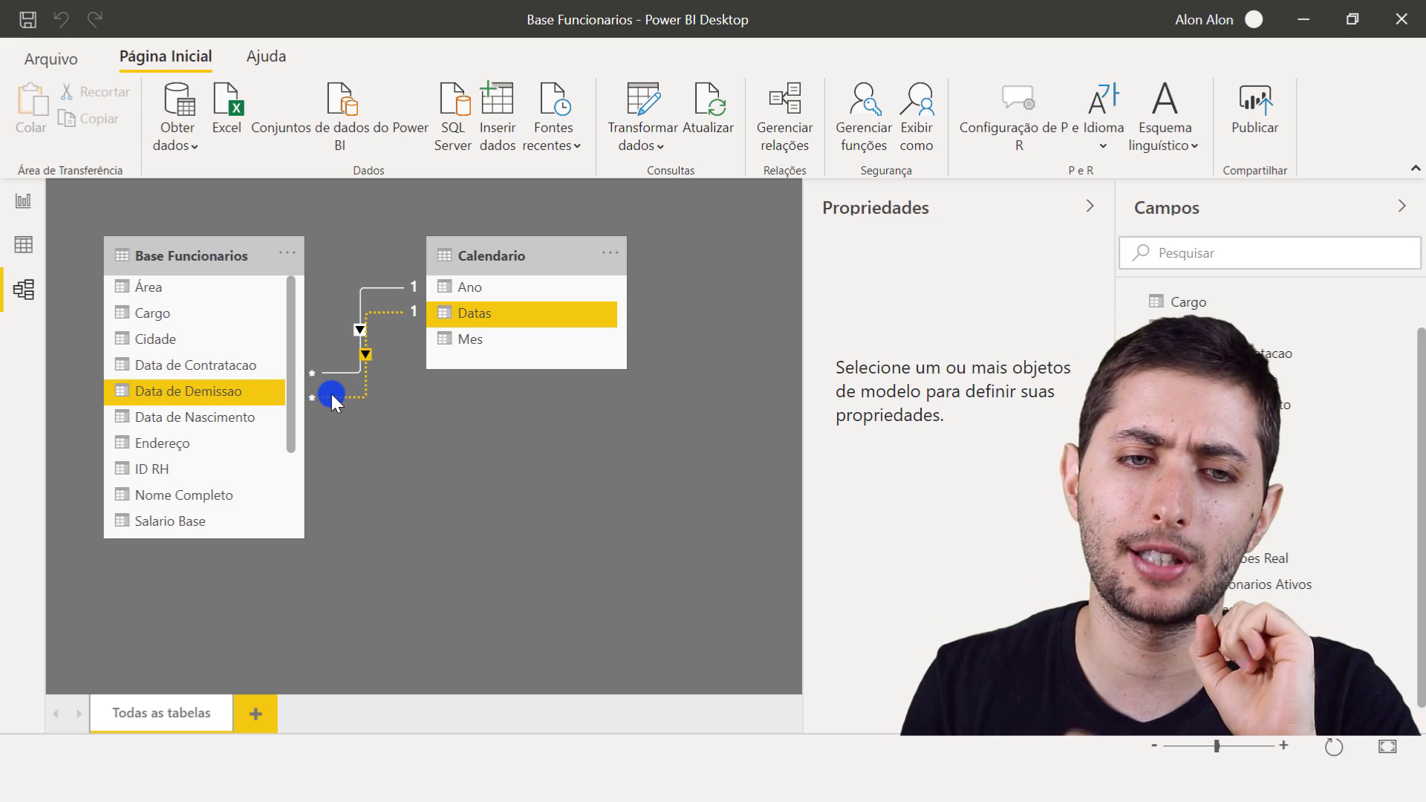
pyautogui.click(17, 202)
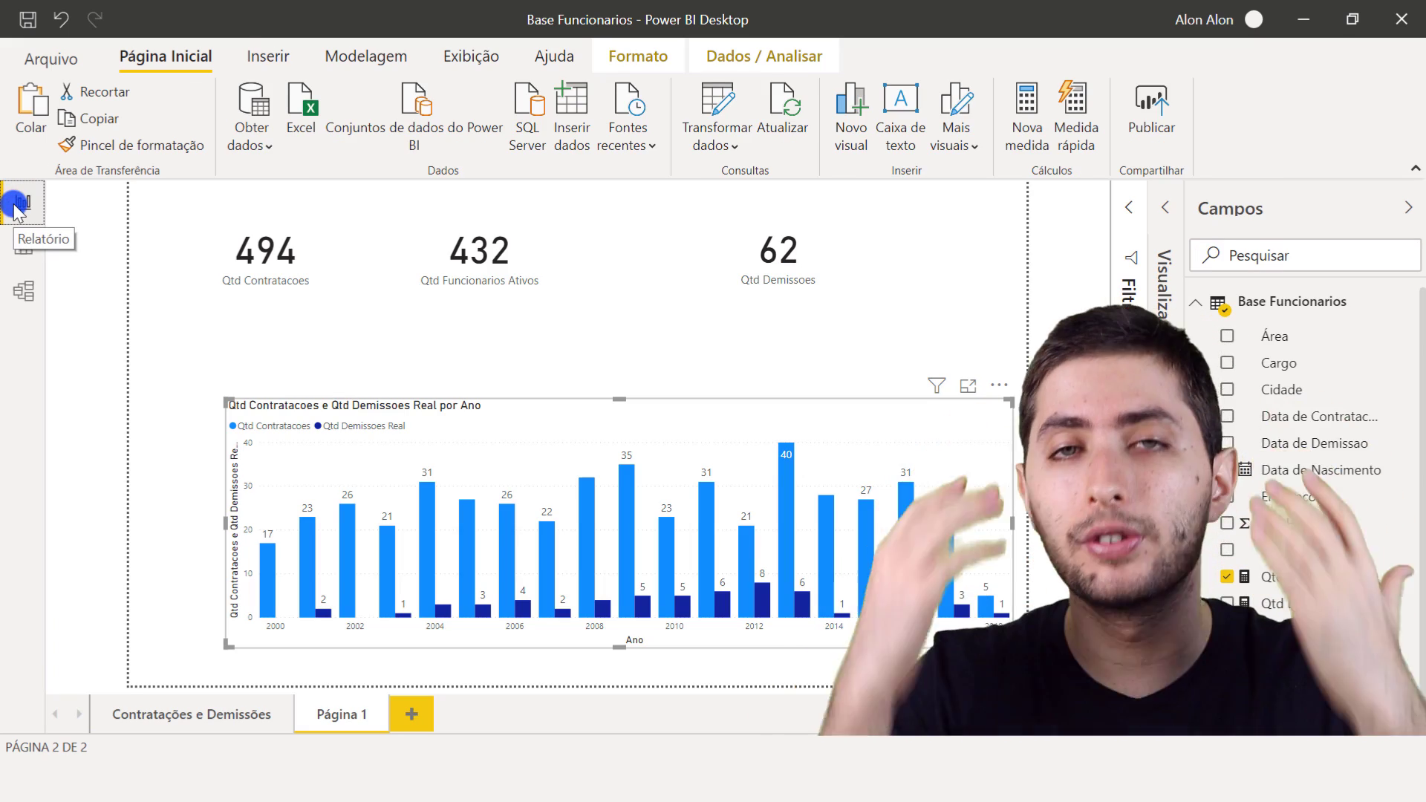